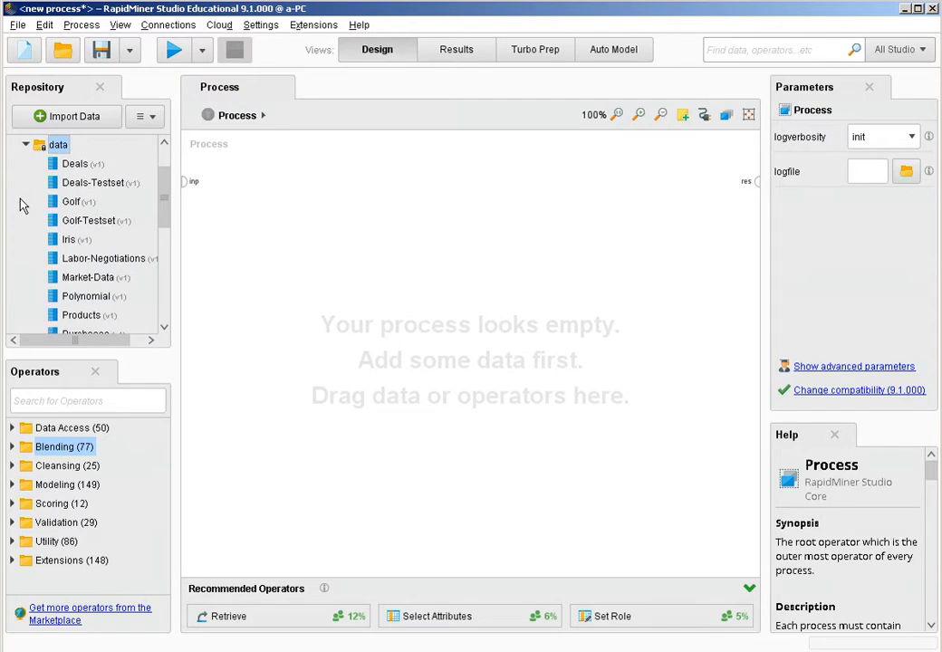
# Add the Golf sample dataset to the process and connect its output to the first result port.
pyautogui.click(68, 206)
pyautogui.moveTo(68, 207); pyautogui.dragTo(241, 223)
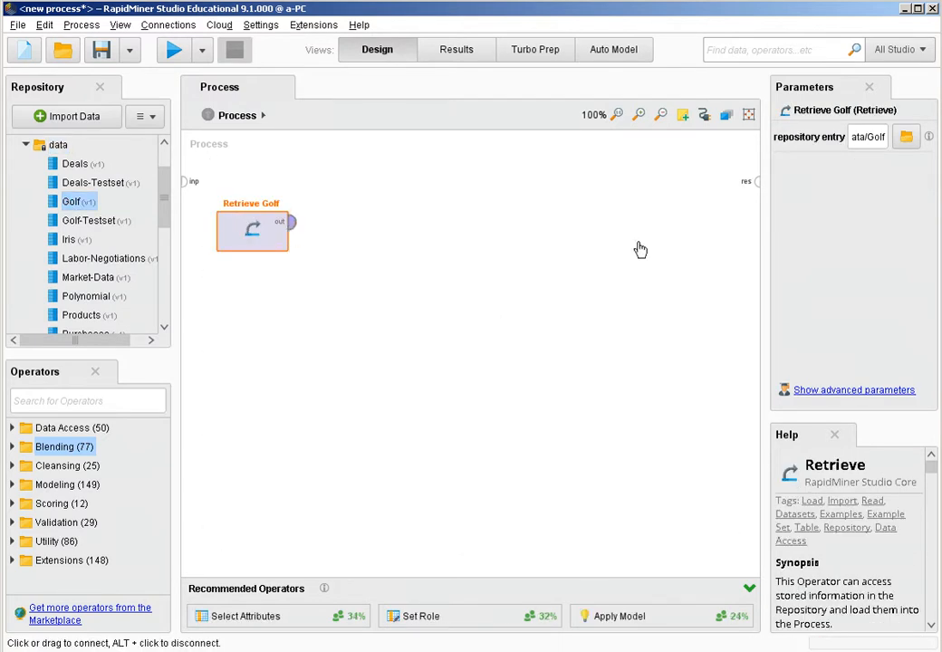
pyautogui.click(291, 222)
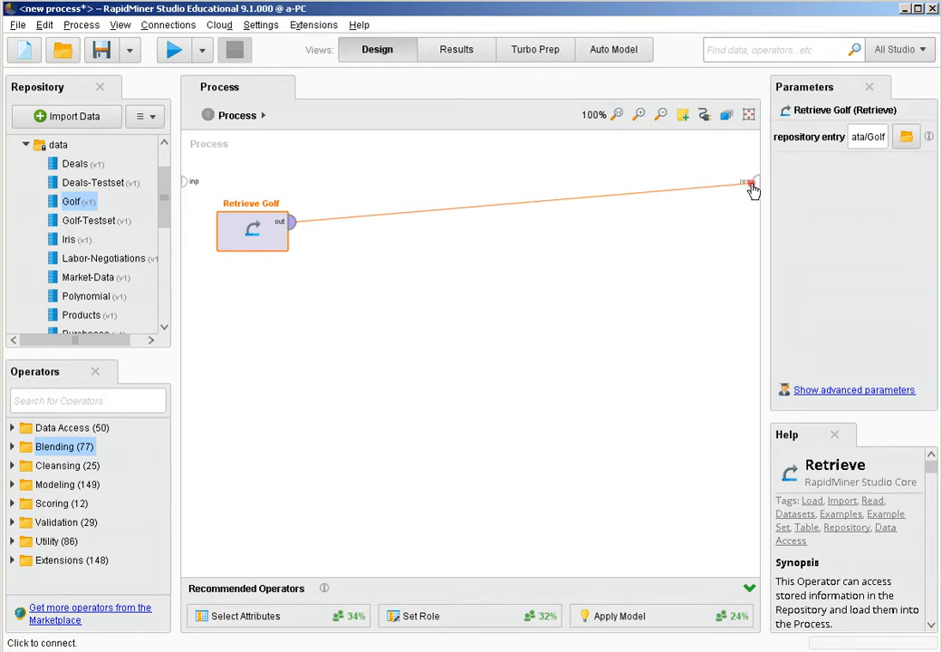
pyautogui.click(753, 189)
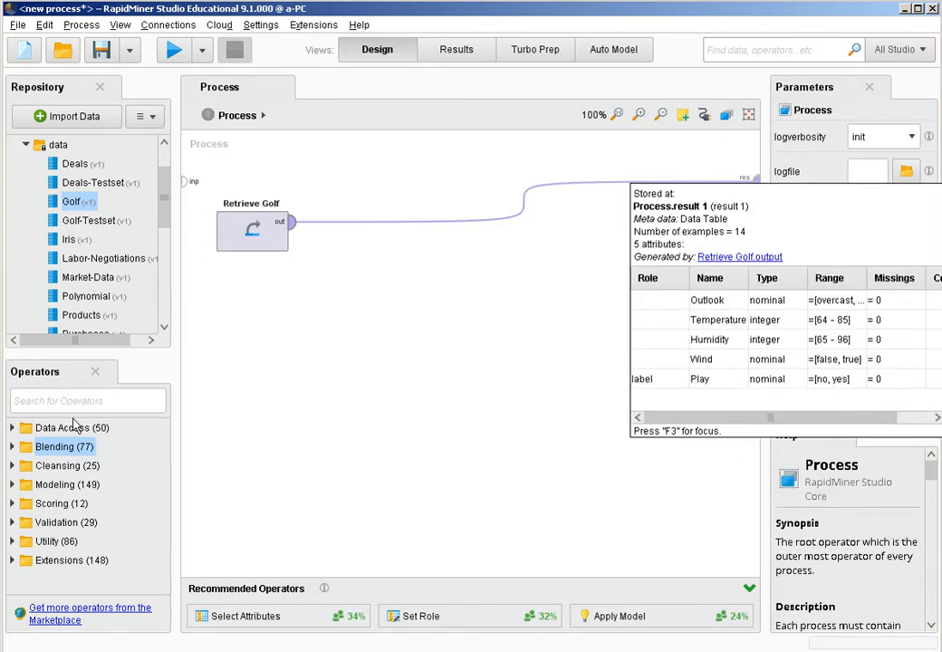
# Insert a Decision Tree operator from the predictive tree models into the connection between Retrieve Golf and the result port.
pyautogui.click(12, 485)
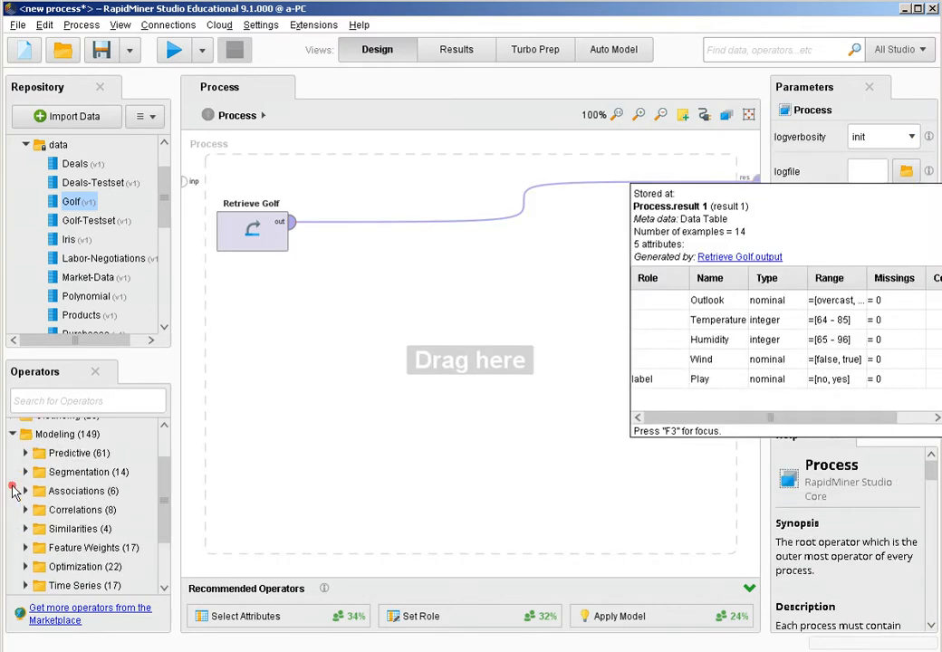
pyautogui.scroll(-1, 13, 492)
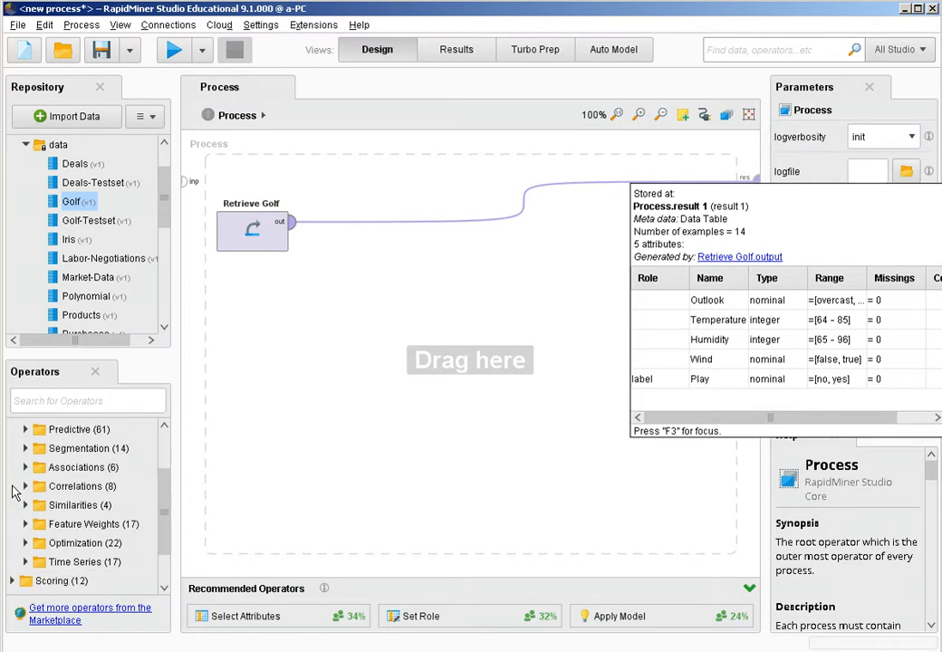
pyautogui.click(24, 430)
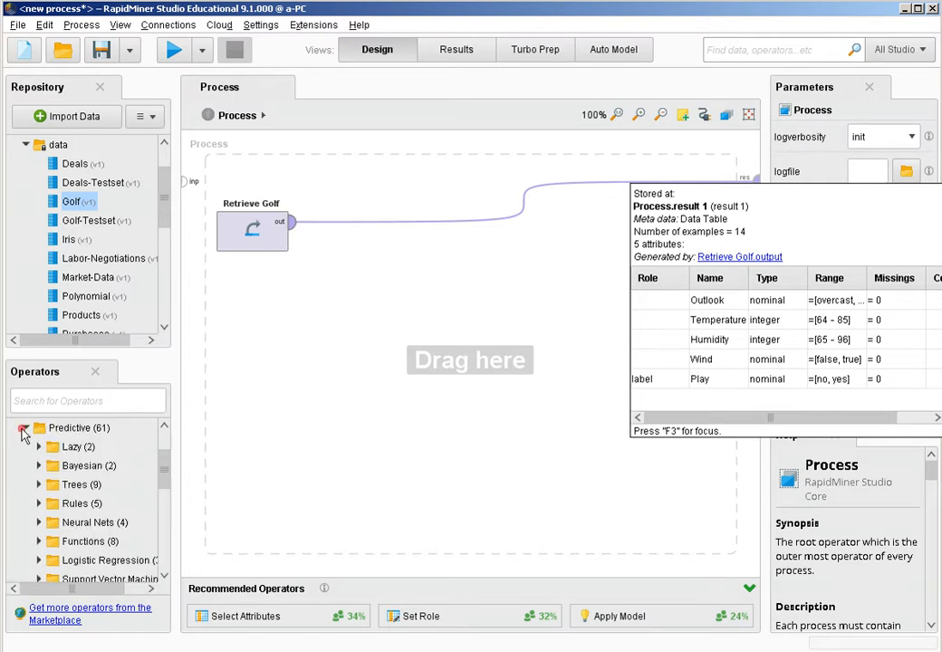
pyautogui.click(38, 487)
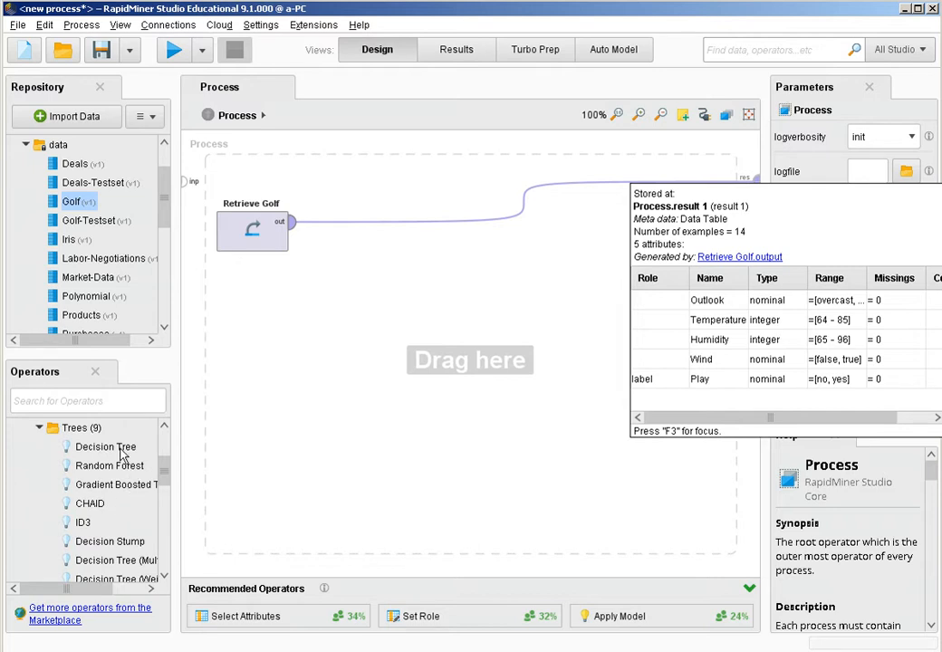
pyautogui.moveTo(106, 446); pyautogui.dragTo(408, 233)
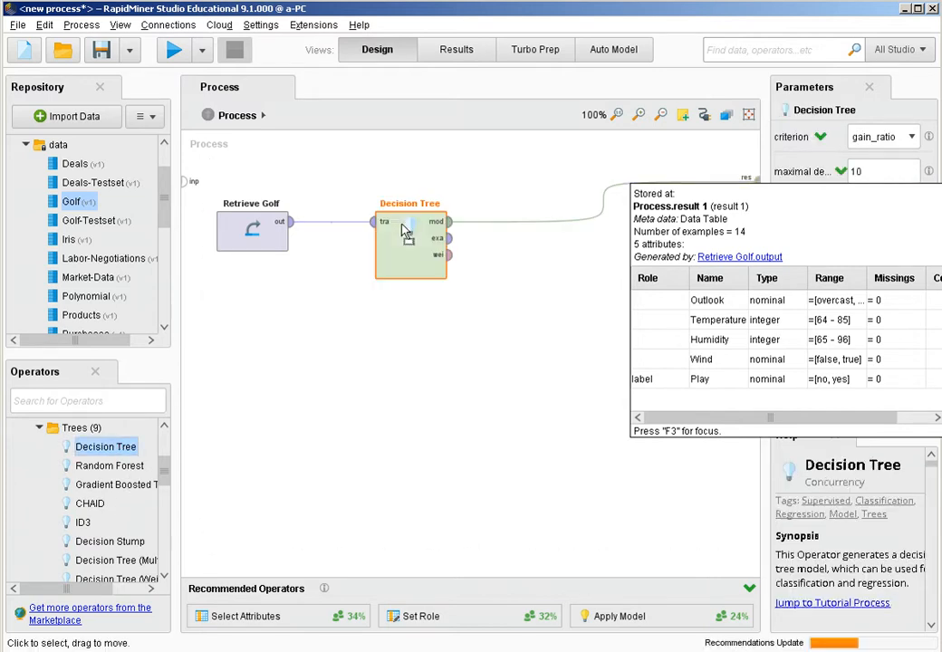
pyautogui.click(561, 291)
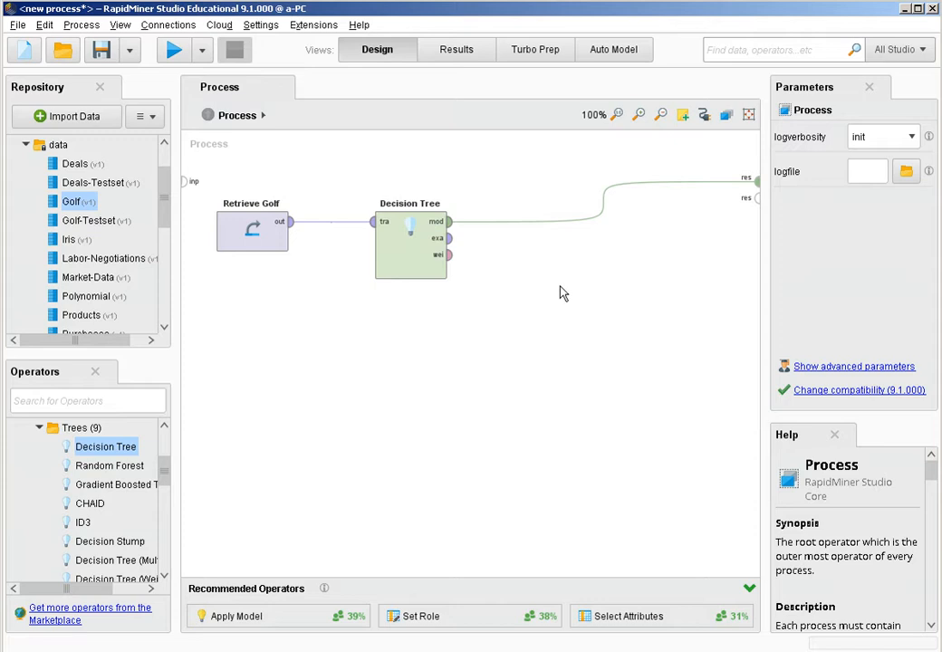
# Insert an Apply Model operator after Decision Tree and connect the tree's example set output to its unlabelled data input.
pyautogui.click(119, 400)
pyautogui.write('apply')
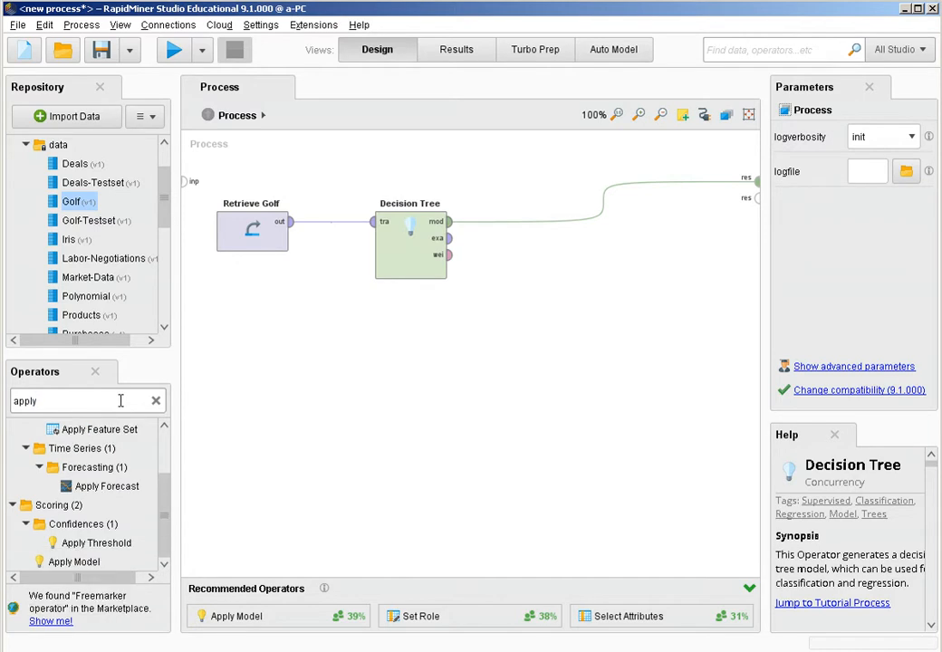
pyautogui.moveTo(65, 561); pyautogui.dragTo(534, 227)
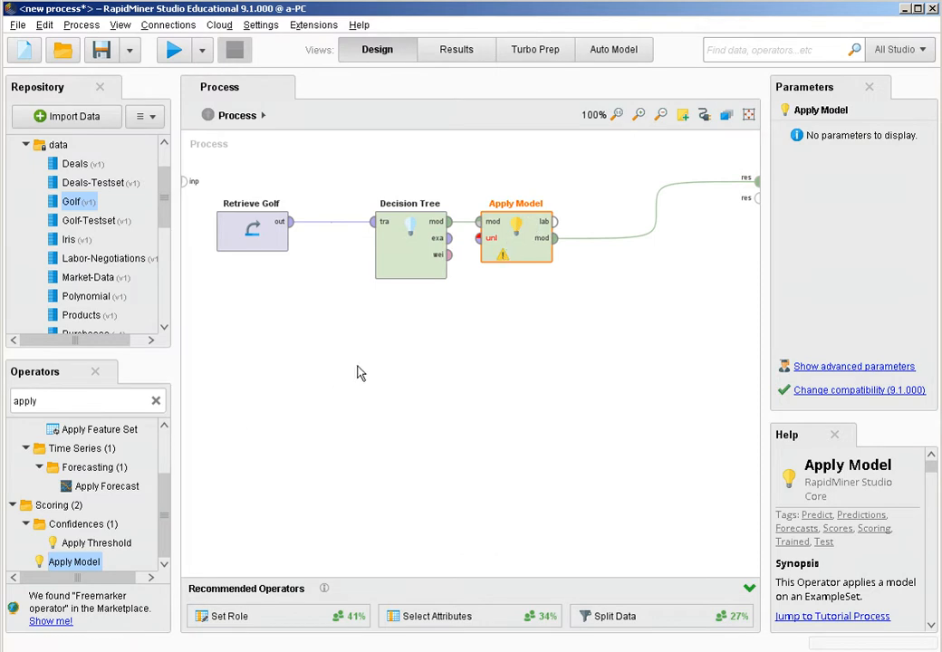
pyautogui.click(445, 239)
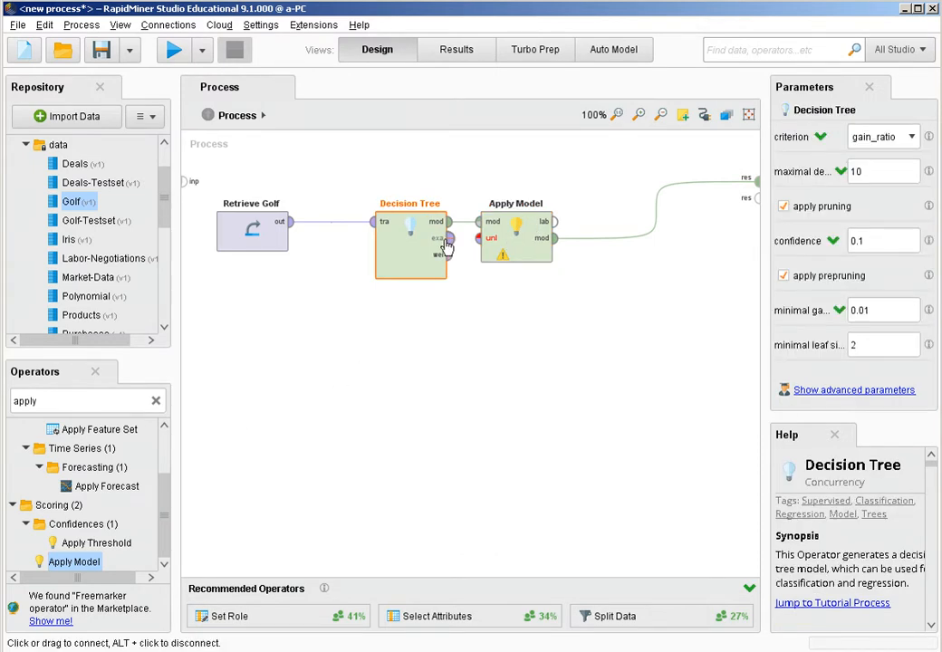
pyautogui.click(476, 239)
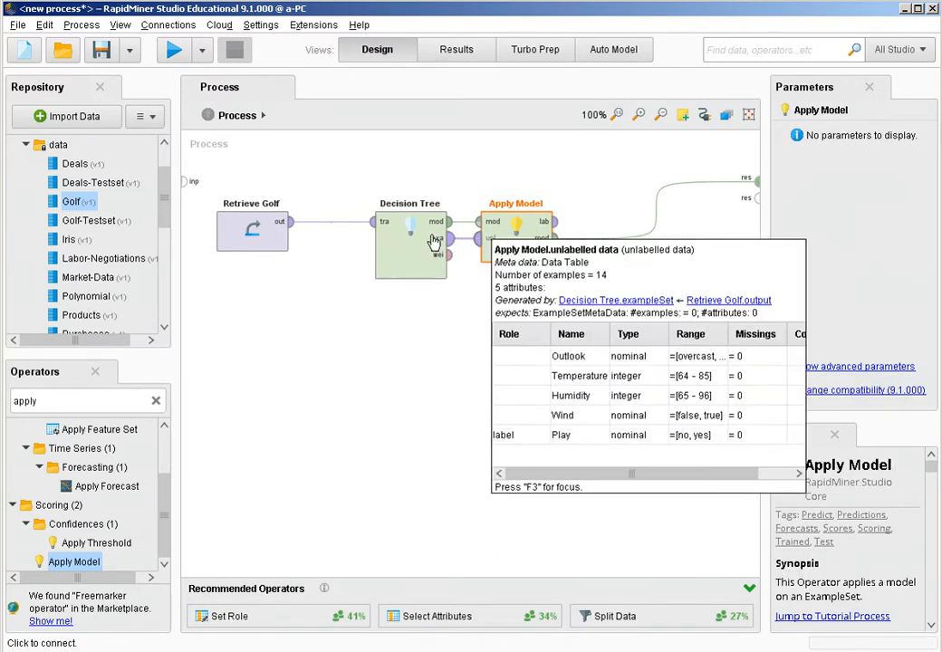
# Insert a Performance (Classification) operator after Apply Model and connect the labelled data output to its label input.
pyautogui.click(157, 401)
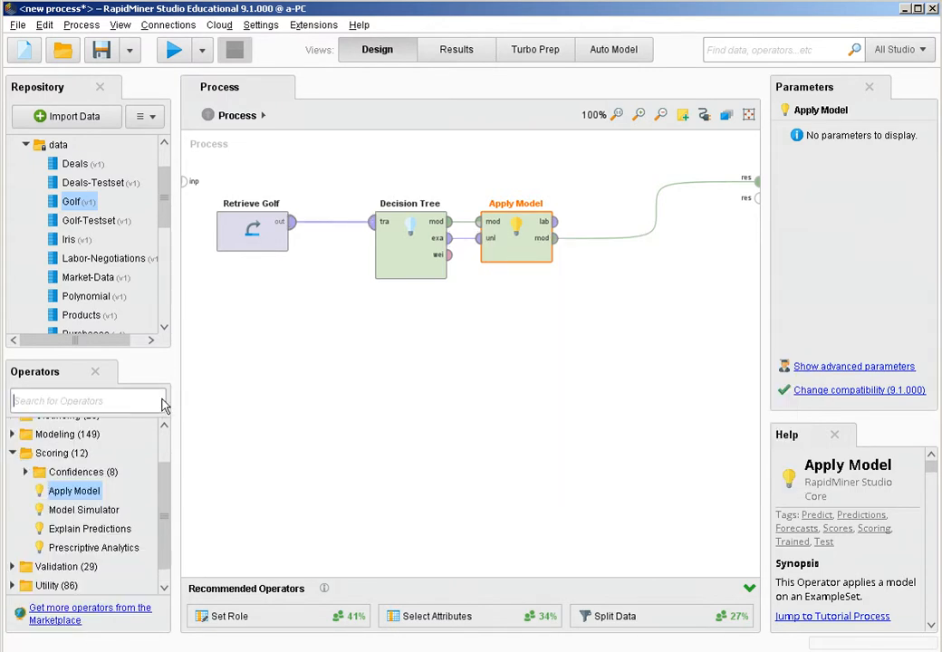
pyautogui.write('accur')
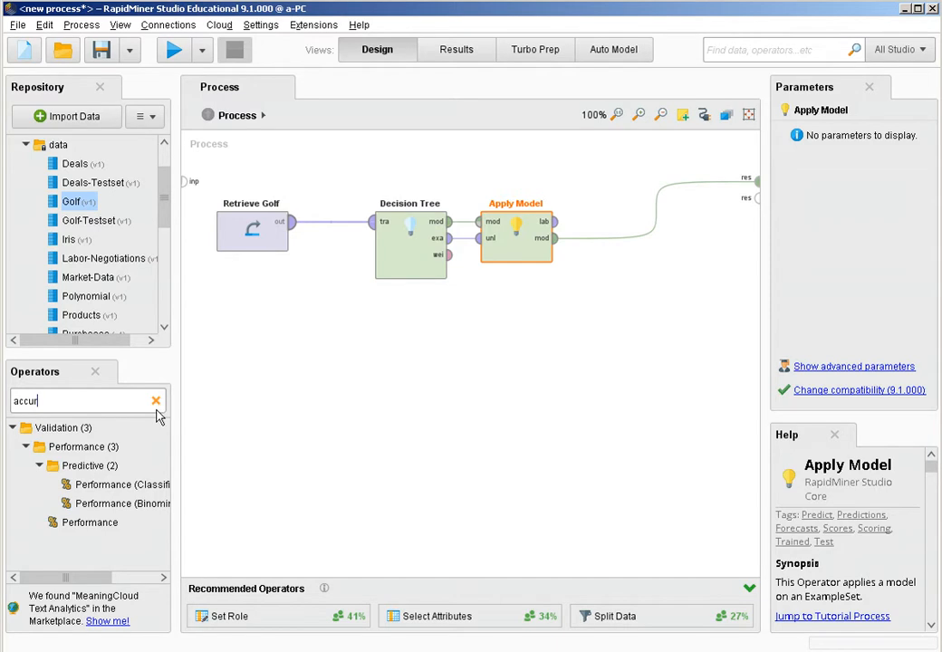
pyautogui.moveTo(117, 485); pyautogui.dragTo(631, 227)
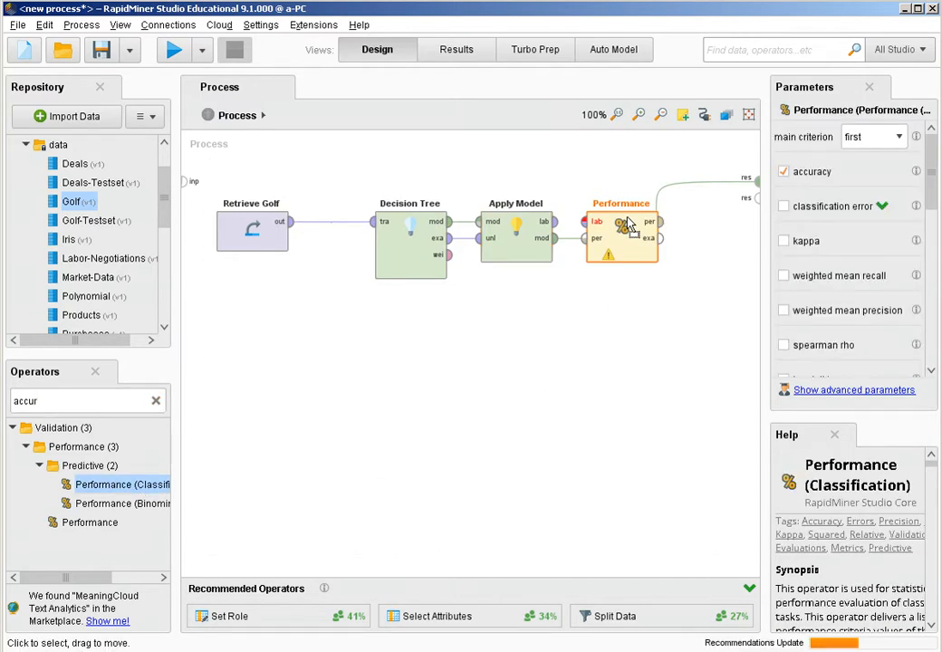
pyautogui.click(556, 225)
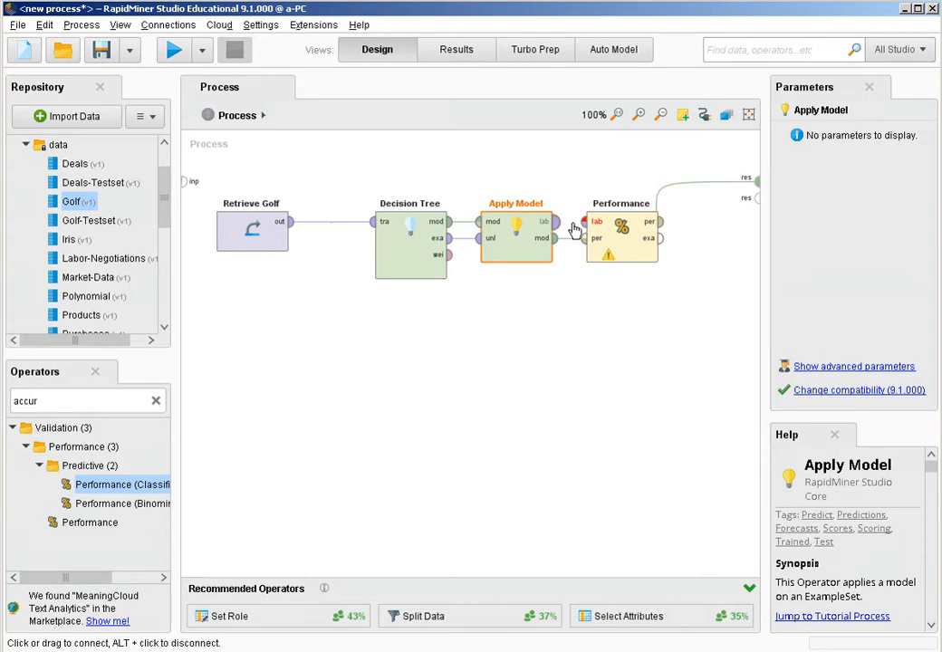
pyautogui.click(584, 225)
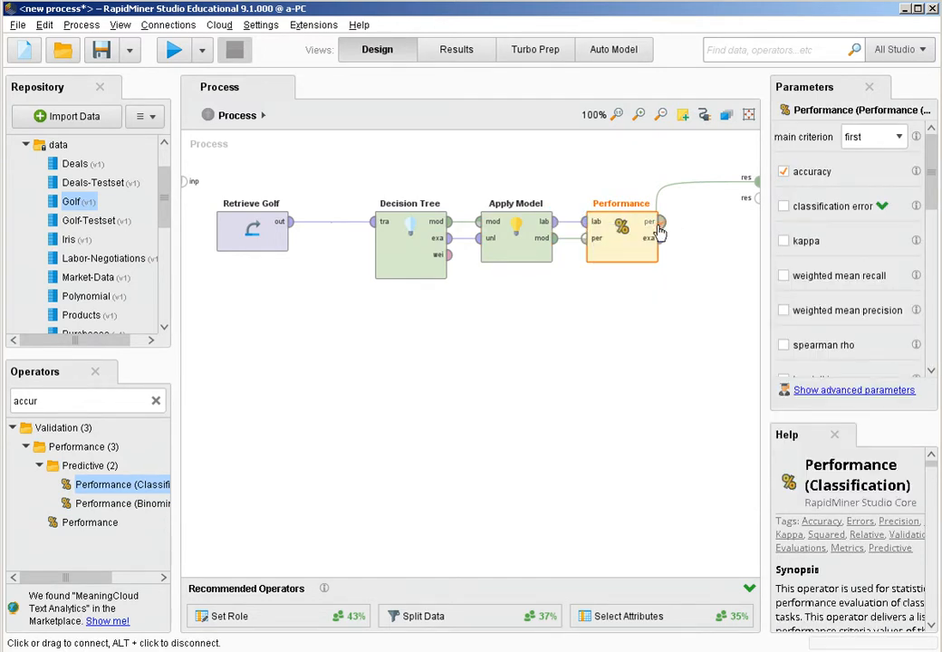
# Connect the Performance operator's performance output to the second result port and run the process.
pyautogui.click(660, 224)
pyautogui.click(753, 203)
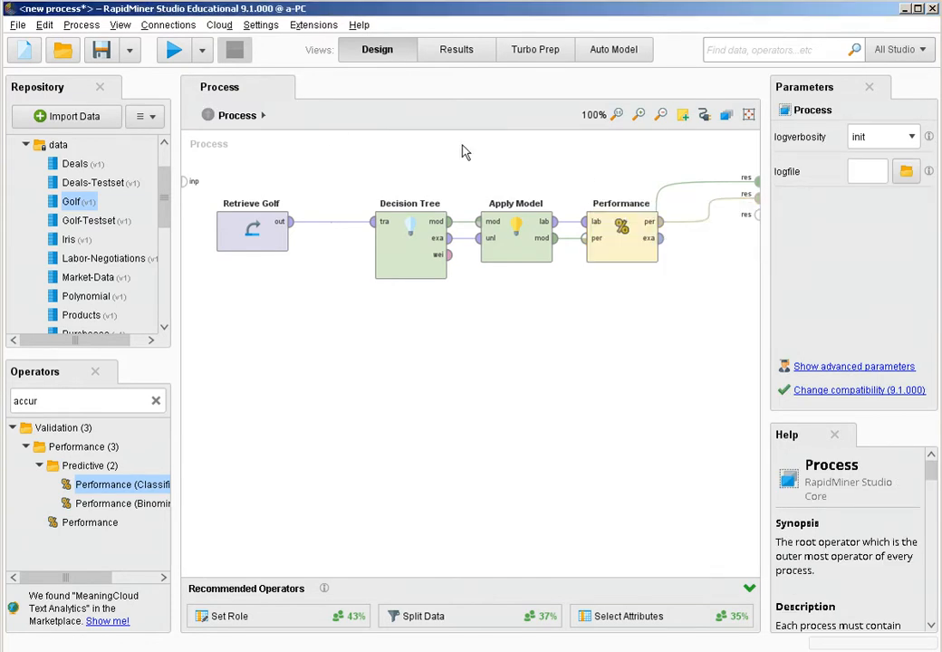
pyautogui.click(184, 55)
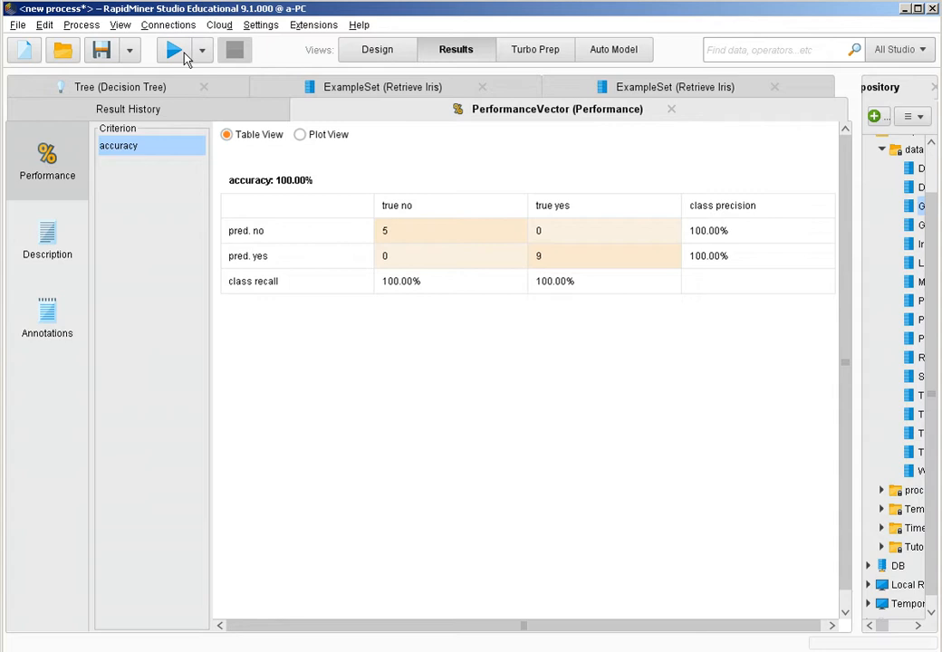
# Examine the accuracy confusion matrix, comparing the predicted no and yes rows with the true no and true yes columns.
pyautogui.click(443, 179)
pyautogui.click(399, 237)
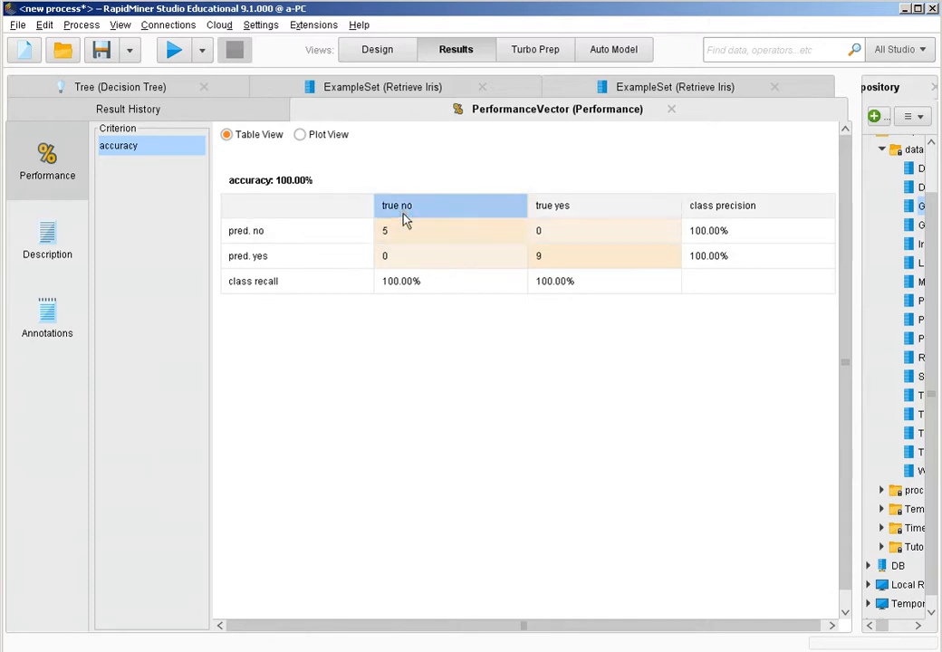
pyautogui.click(567, 263)
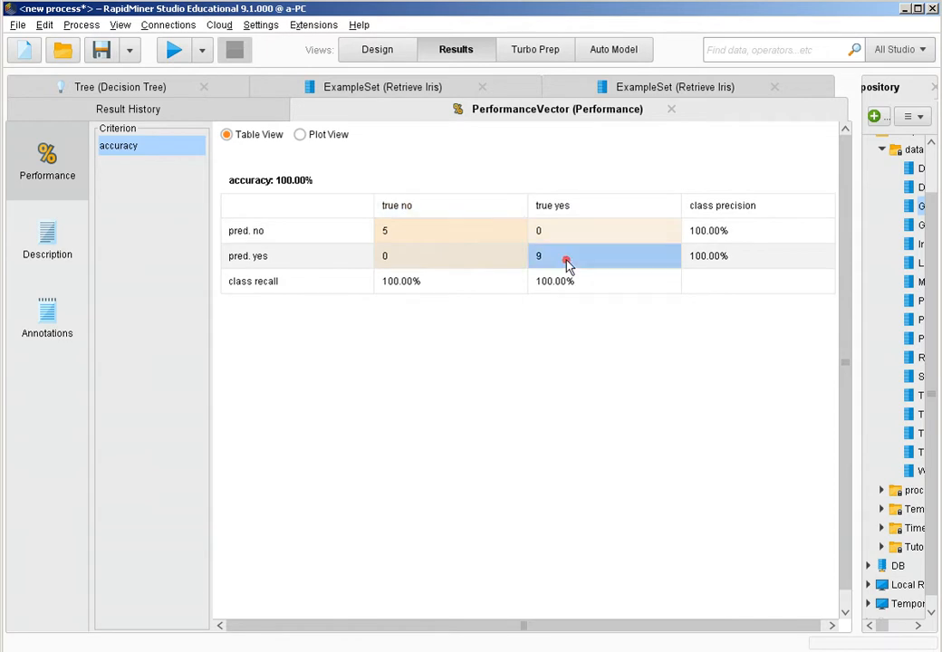
pyautogui.click(577, 211)
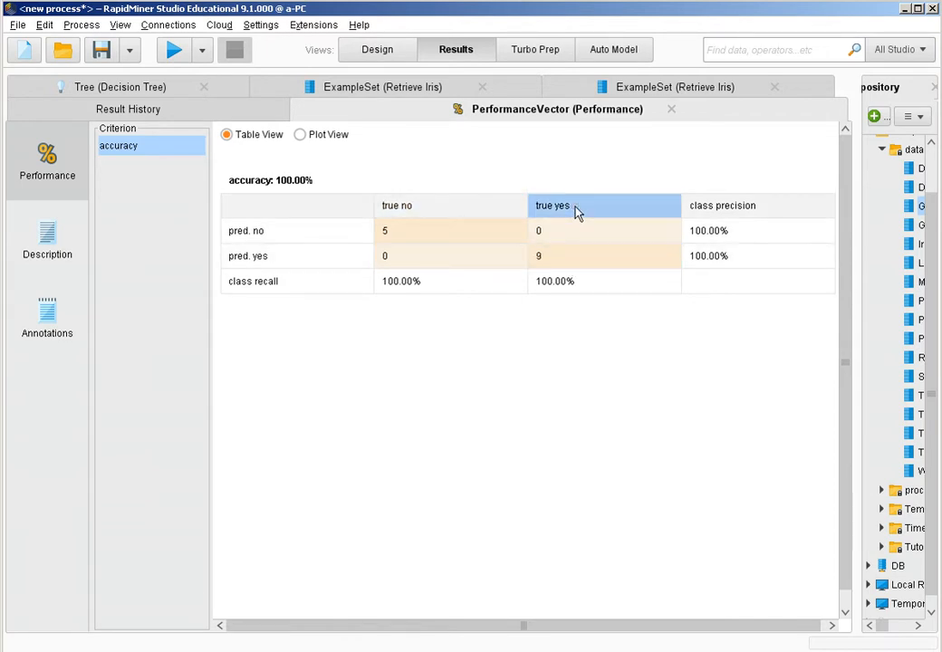
pyautogui.click(299, 238)
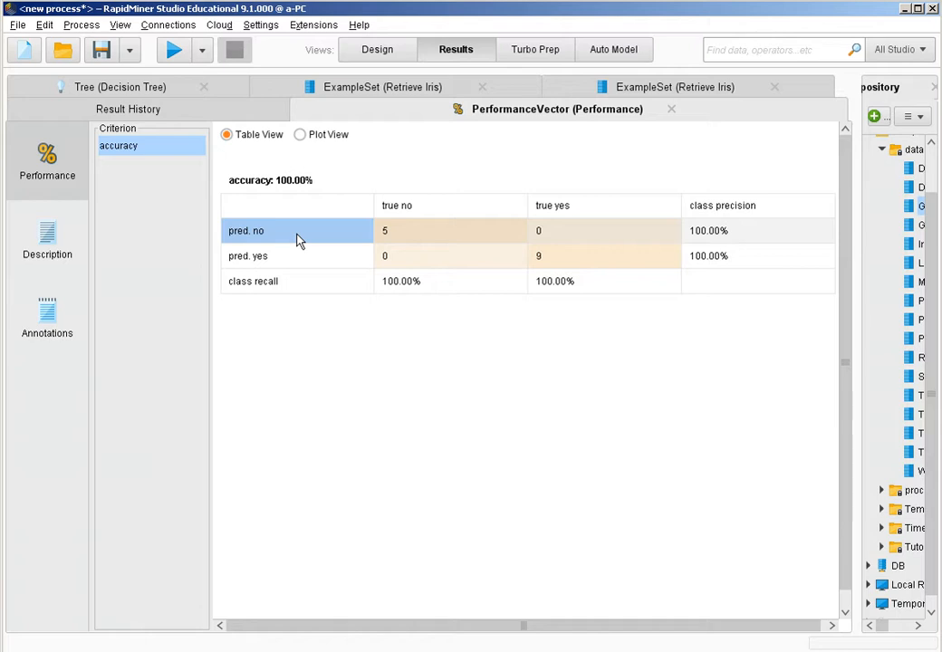
pyautogui.click(406, 242)
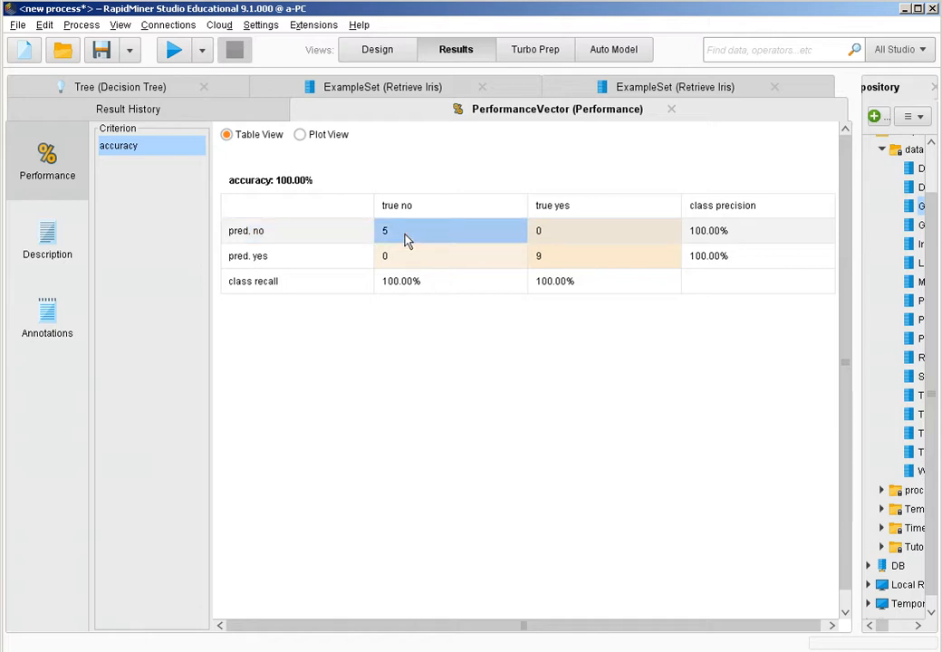
pyautogui.click(328, 235)
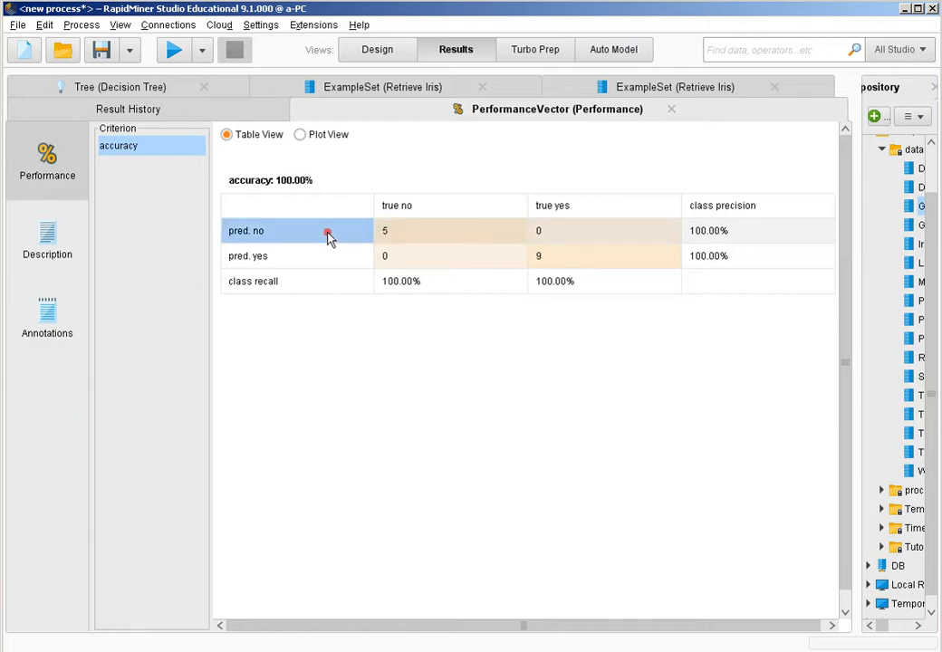
pyautogui.click(463, 241)
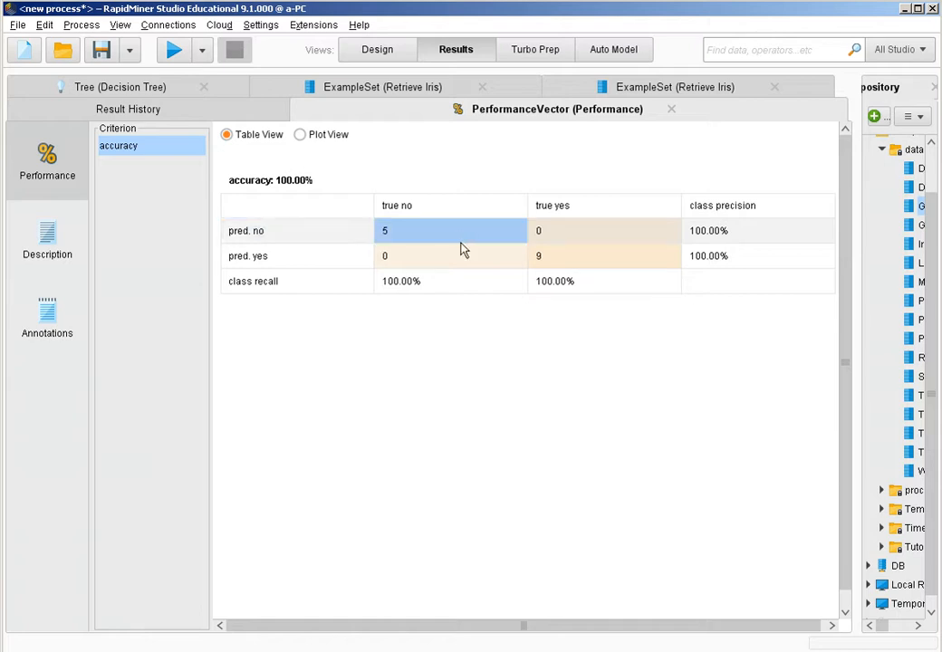
pyautogui.click(445, 212)
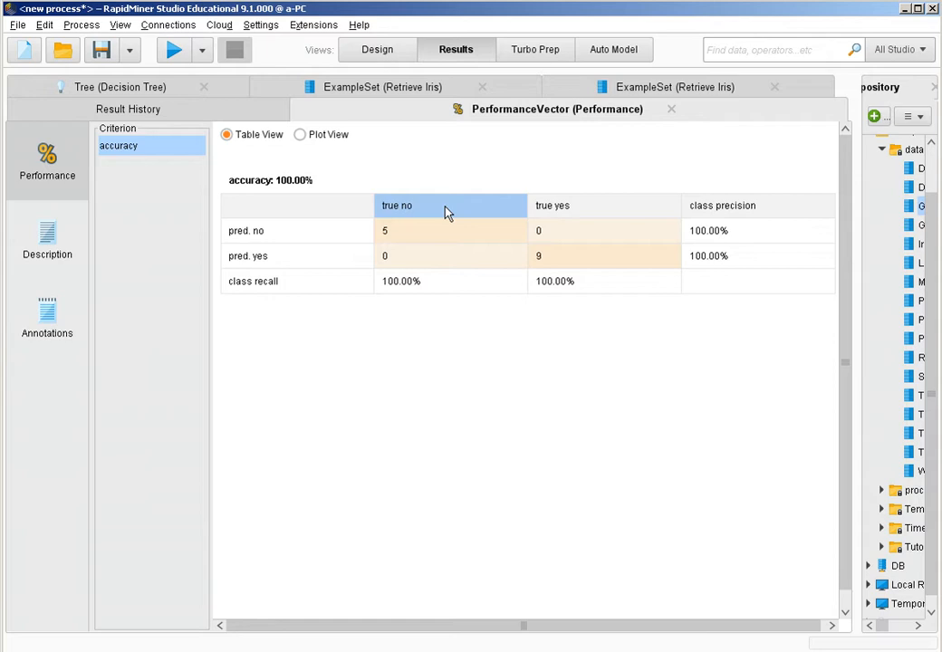
pyautogui.click(580, 241)
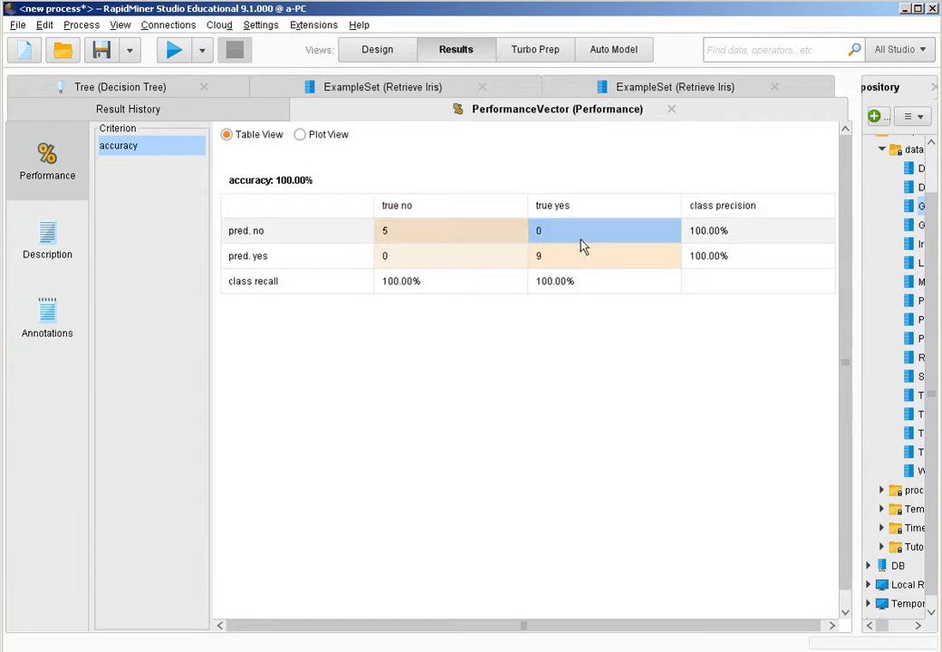
pyautogui.click(317, 243)
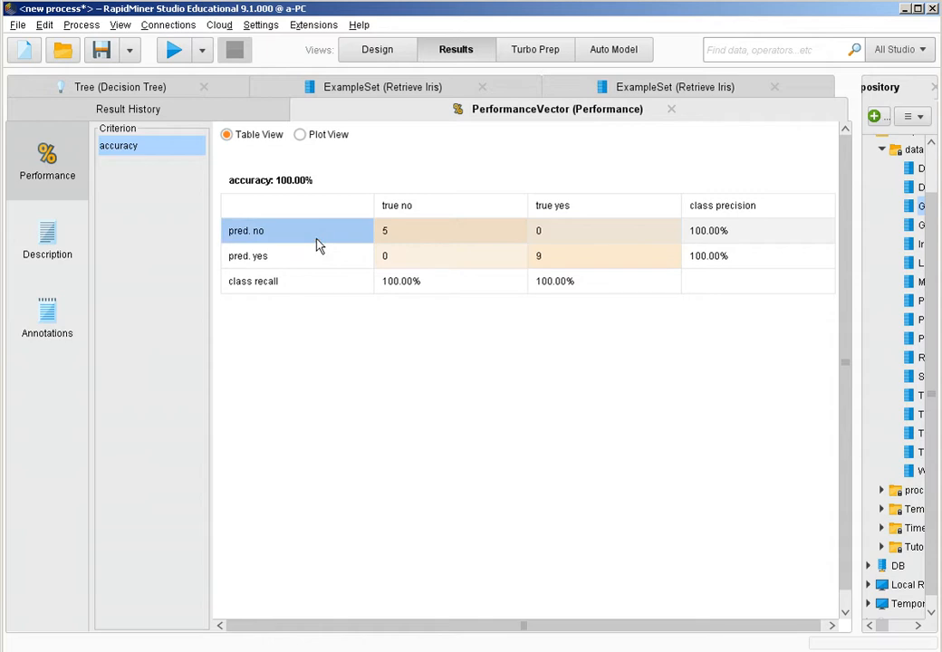
pyautogui.click(556, 240)
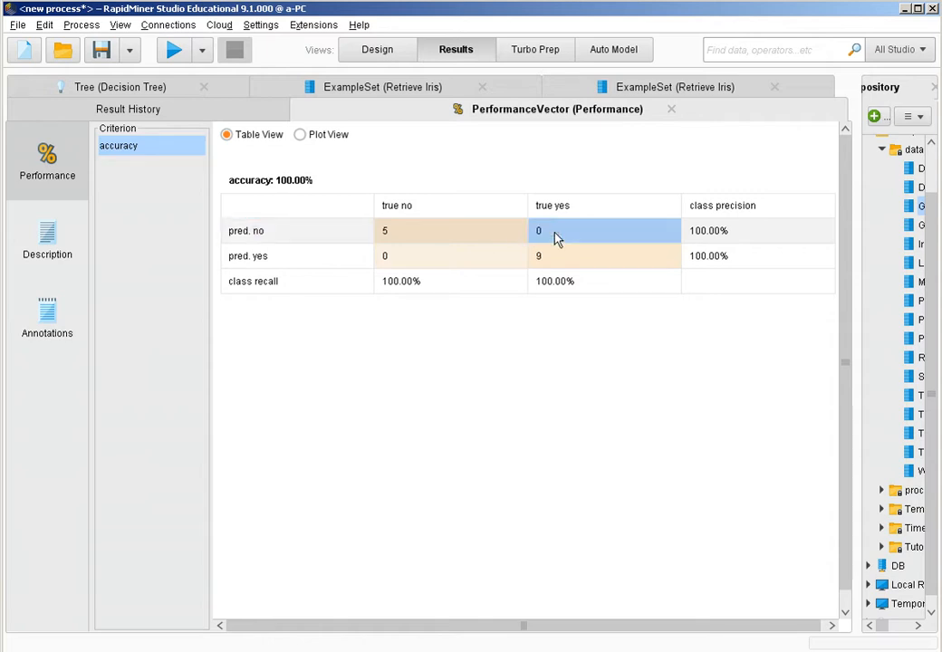
pyautogui.click(562, 216)
pyautogui.click(559, 240)
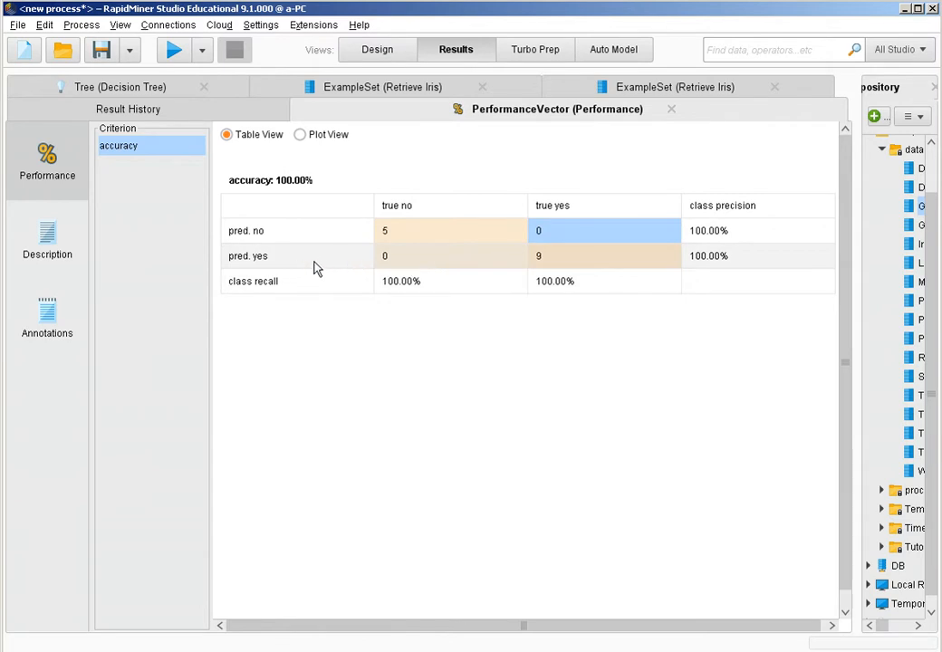
pyautogui.click(397, 260)
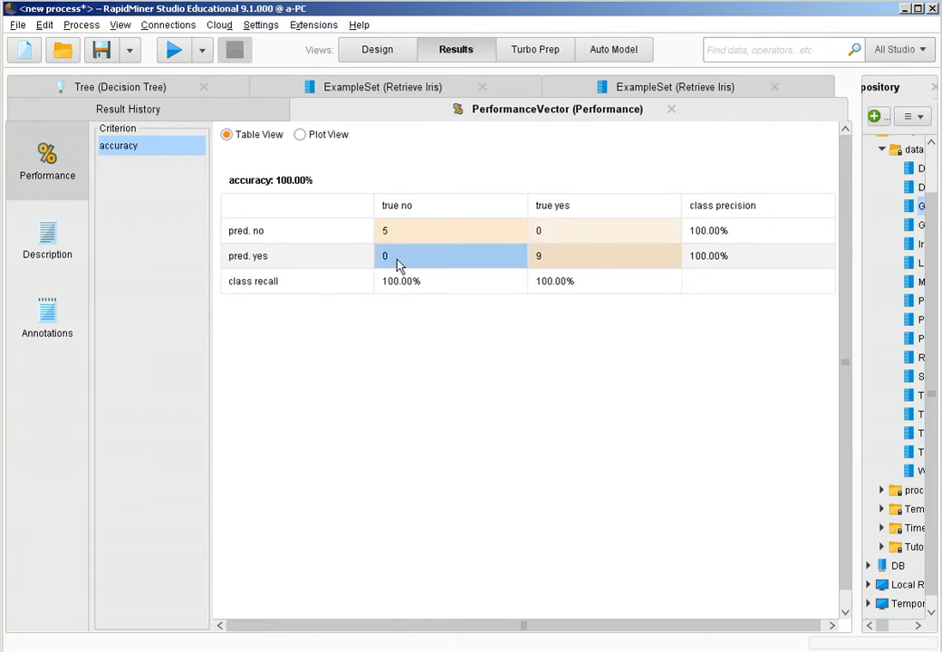
pyautogui.click(398, 211)
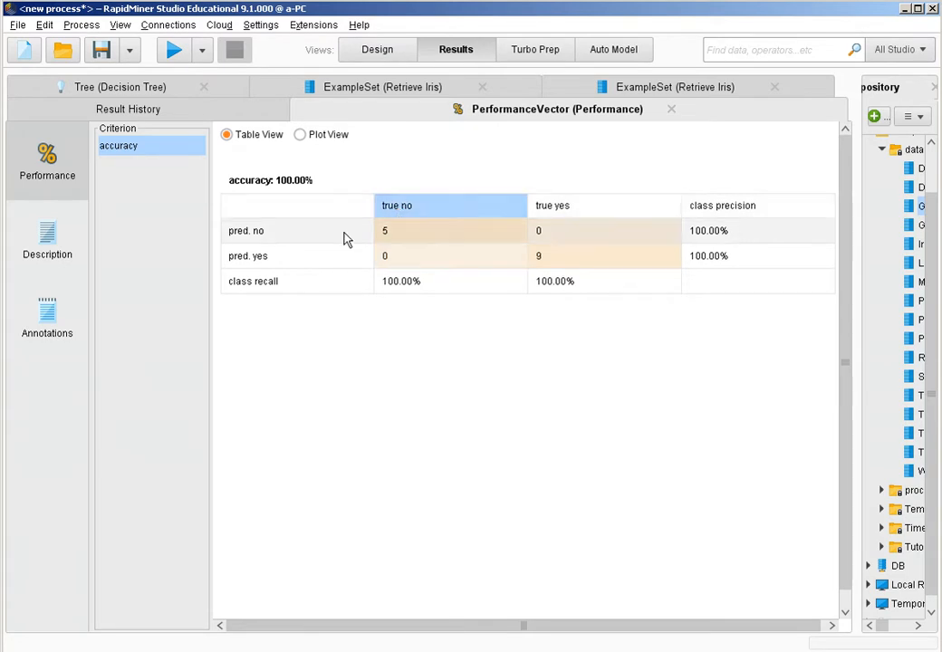
pyautogui.click(546, 258)
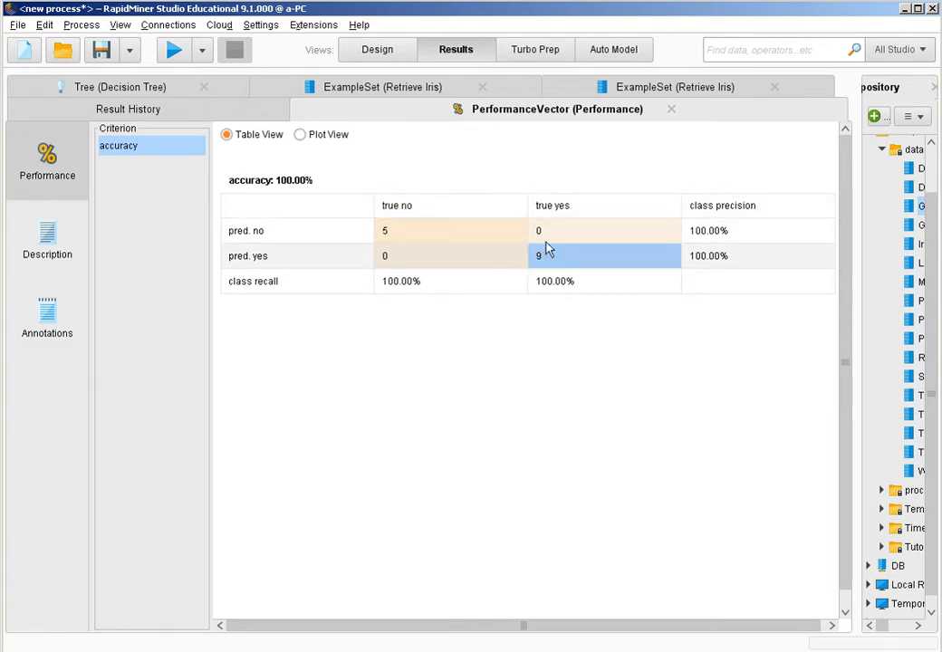
# Examine the individual true yes and true no cells of the confusion matrix alongside the decision tree graph.
pyautogui.click(551, 211)
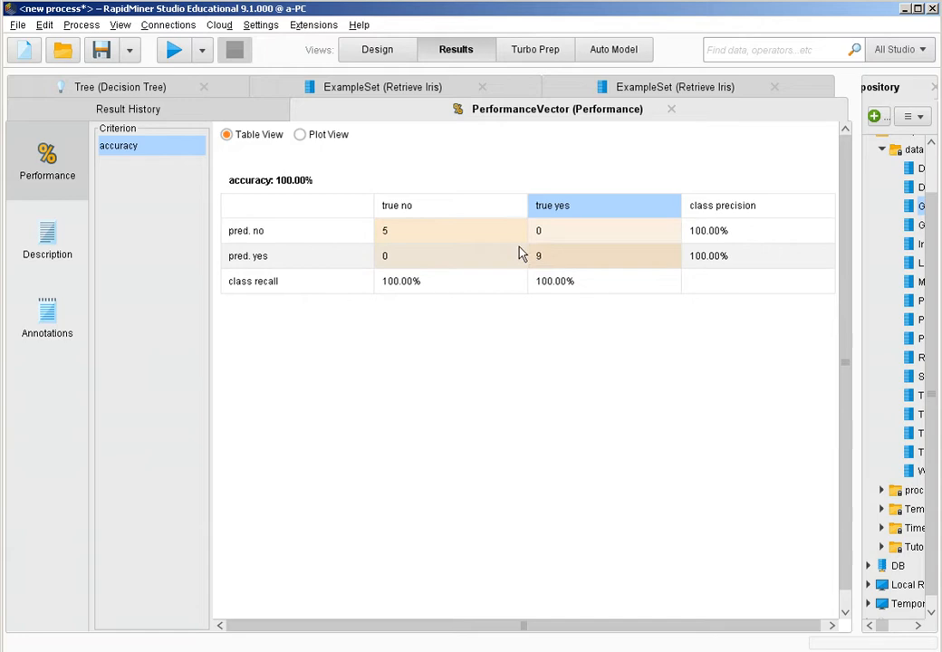
pyautogui.click(546, 262)
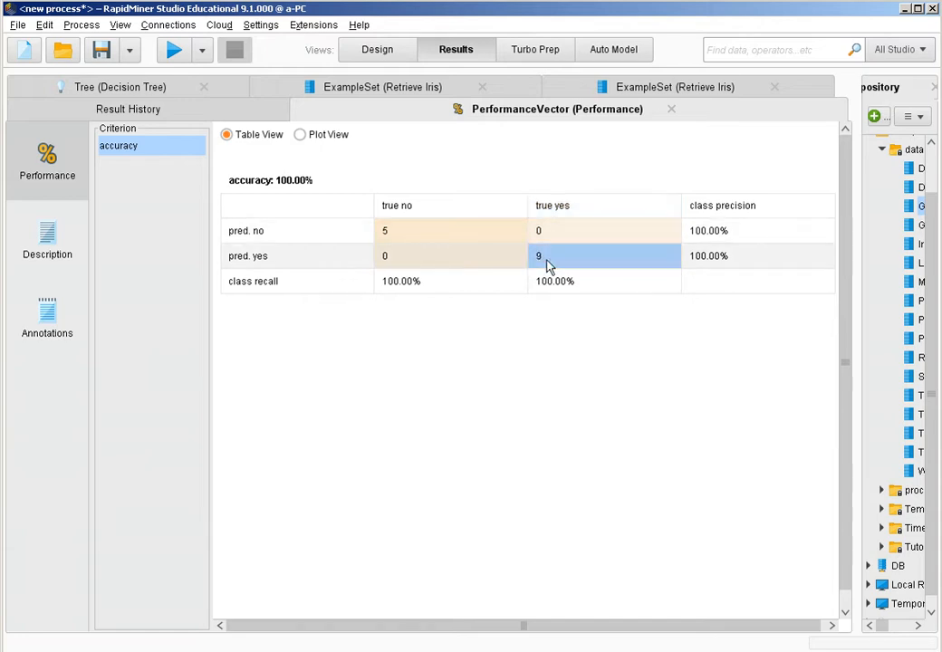
pyautogui.click(551, 236)
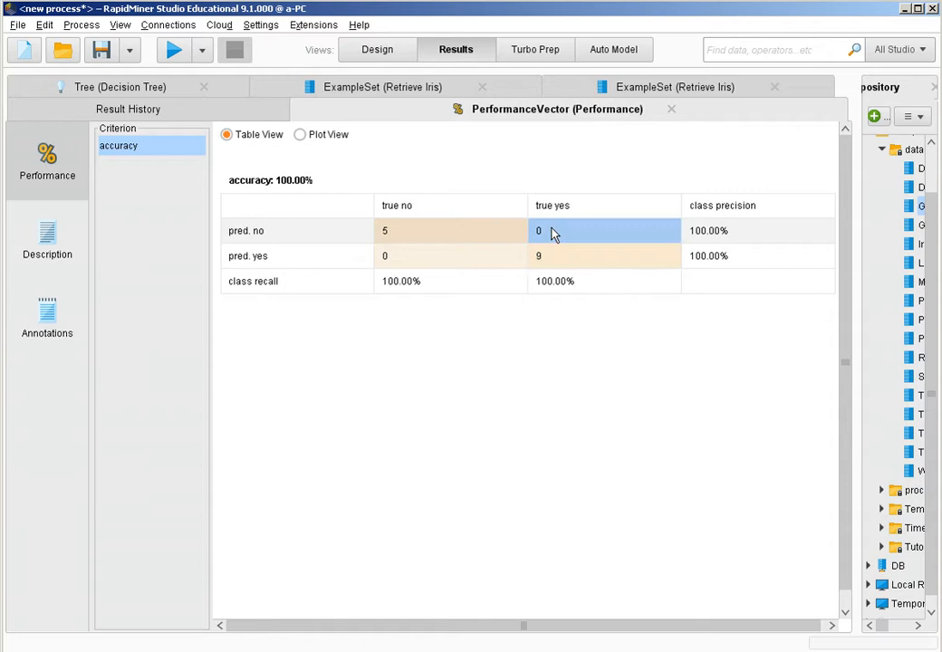
pyautogui.click(504, 257)
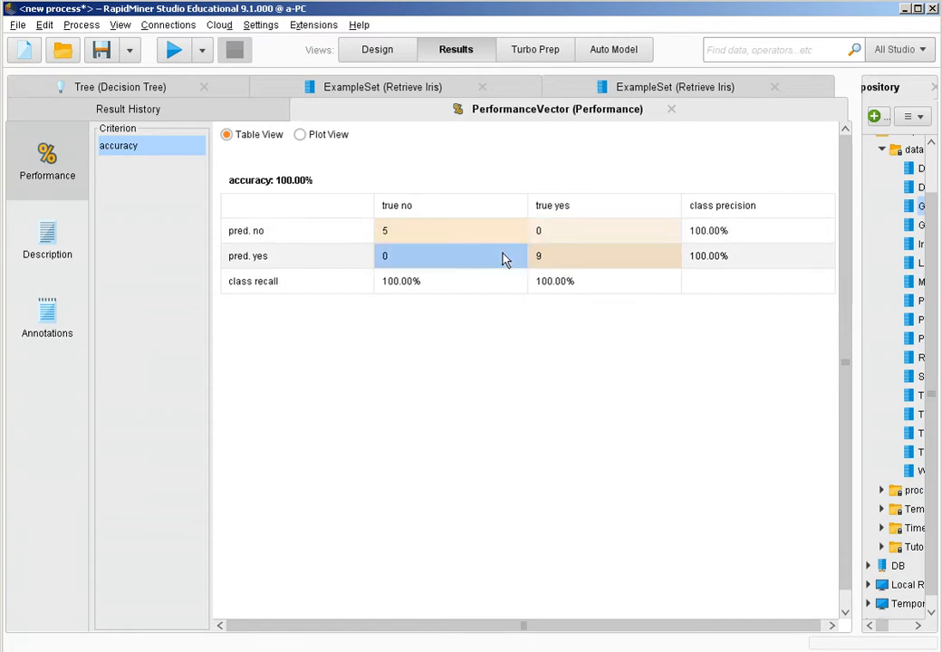
pyautogui.click(171, 88)
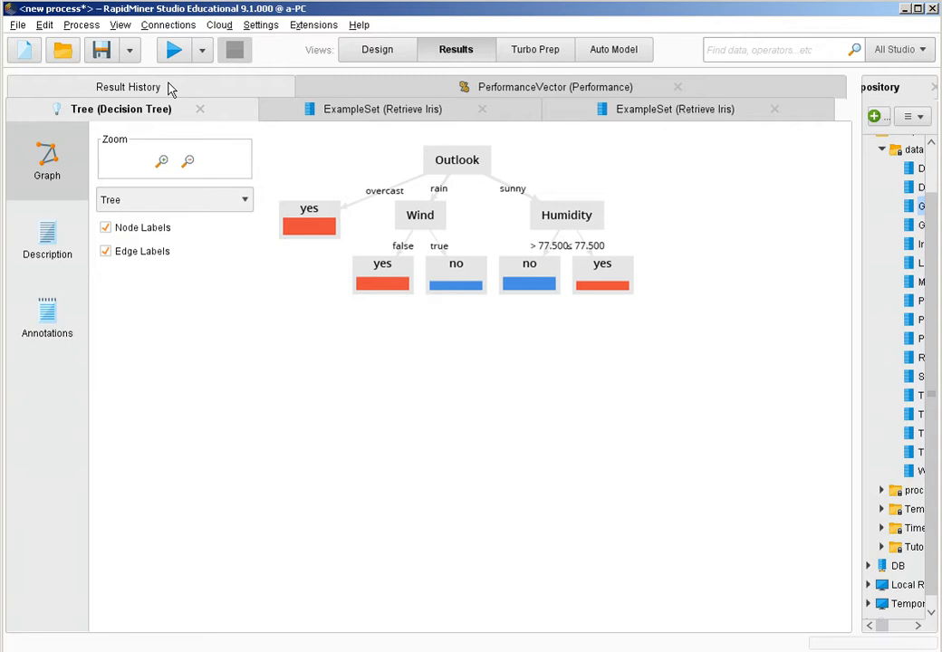
pyautogui.click(539, 91)
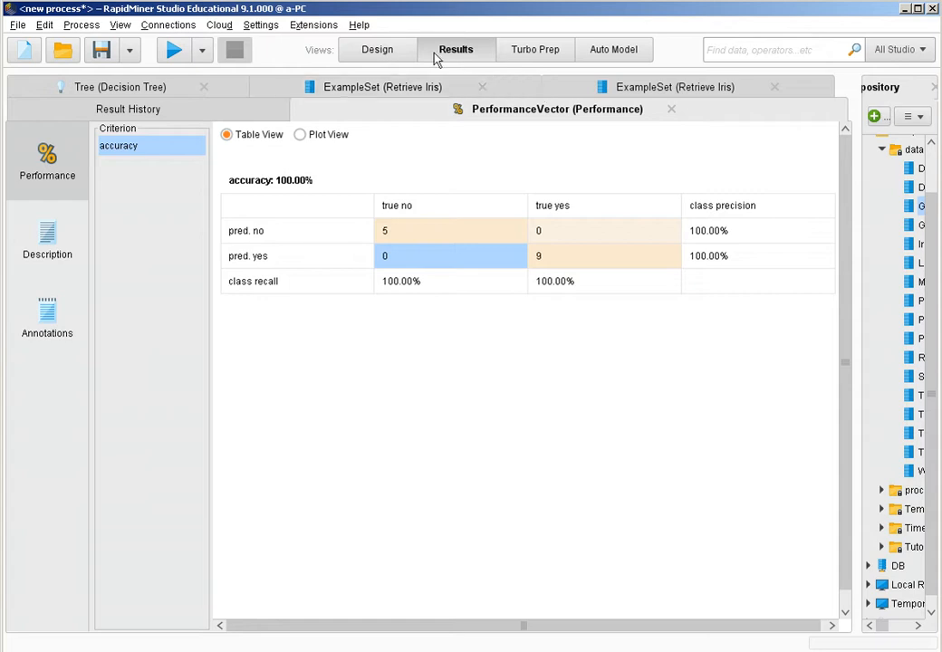
# Duplicate the whole chain of Retrieve Golf, Decision Tree, Apply Model and Performance within the process design.
pyautogui.click(396, 50)
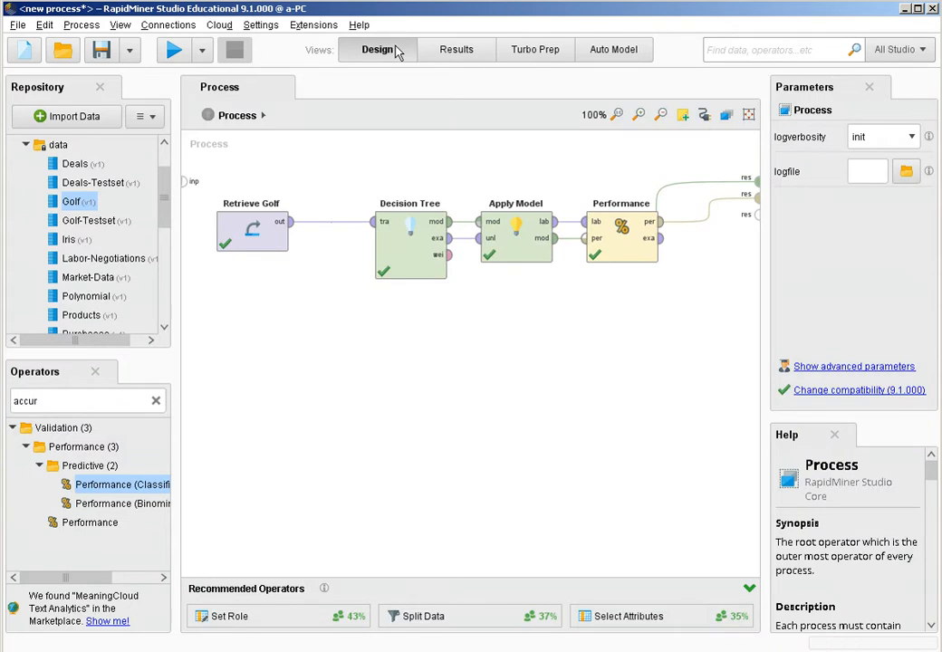
pyautogui.click(412, 251)
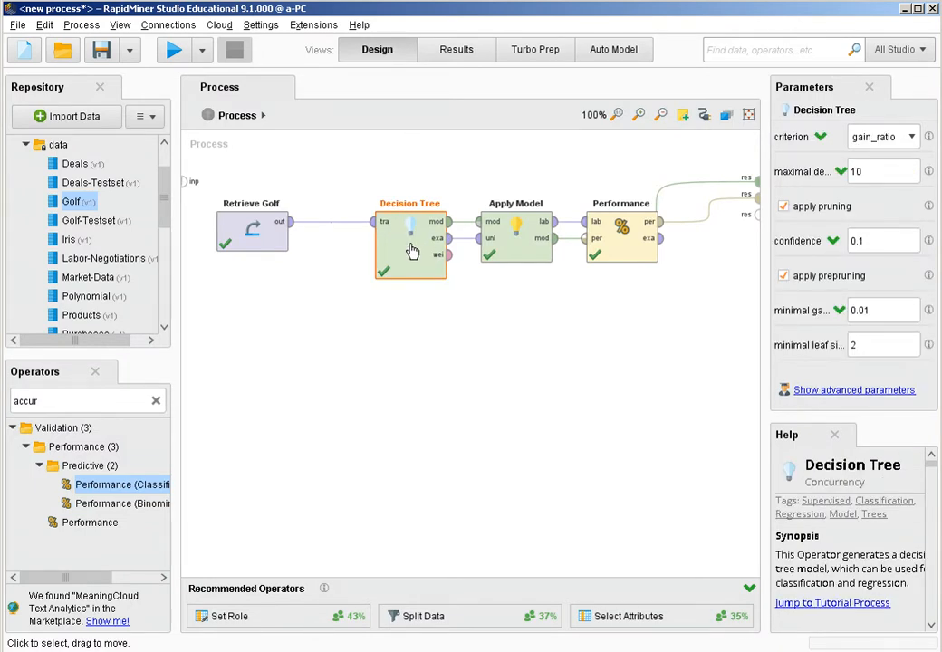
pyautogui.click(530, 256)
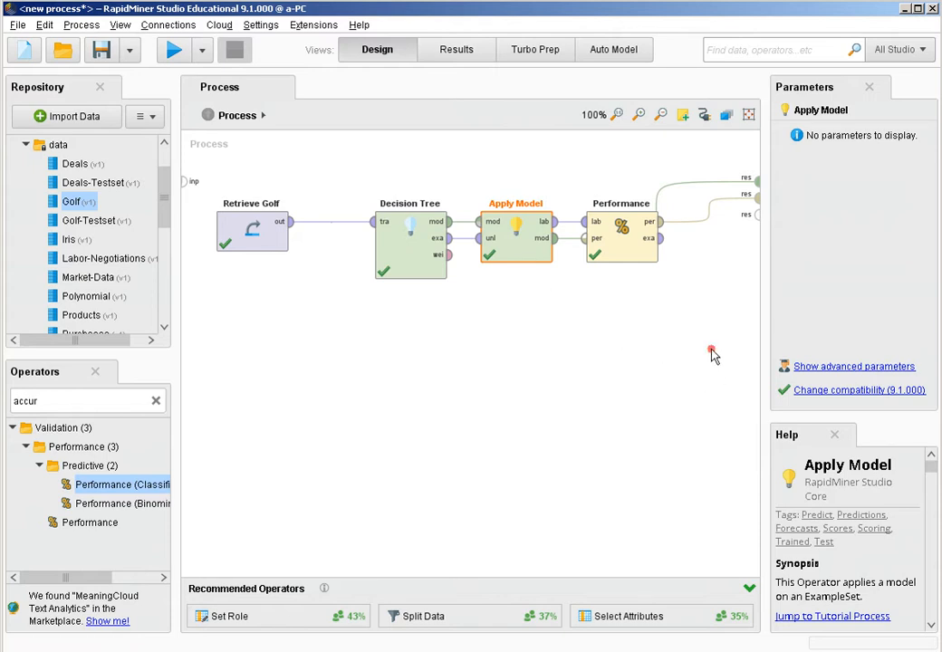
pyautogui.moveTo(712, 349); pyautogui.dragTo(197, 172)
pyautogui.rightClick(407, 230)
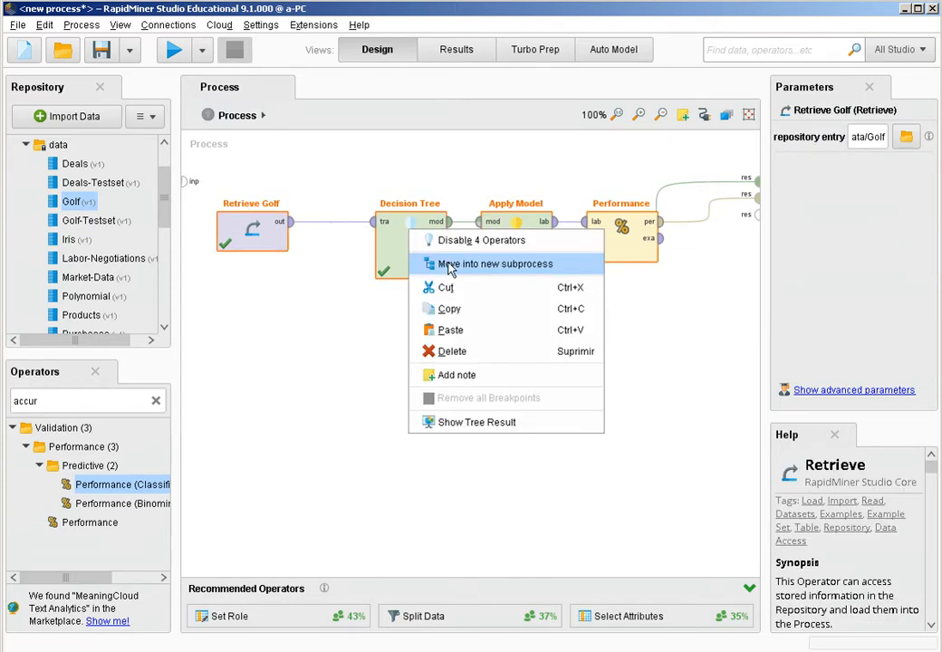
pyautogui.click(467, 312)
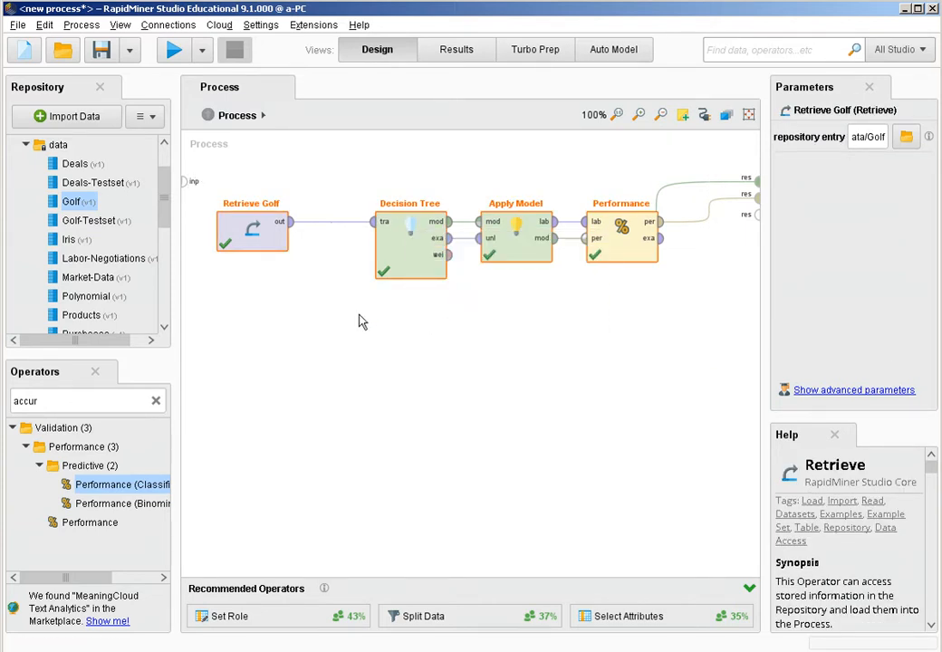
pyautogui.rightClick(324, 333)
pyautogui.click(420, 449)
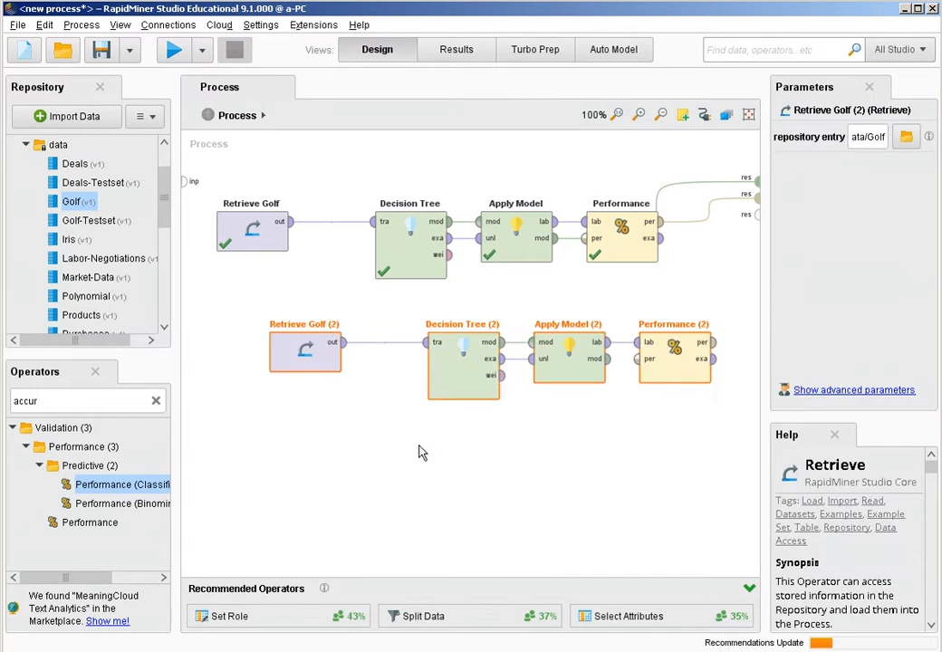
# Align the duplicated chain under the original and connect Performance (2)'s performance output to the third result port.
pyautogui.moveTo(550, 375); pyautogui.dragTo(496, 375)
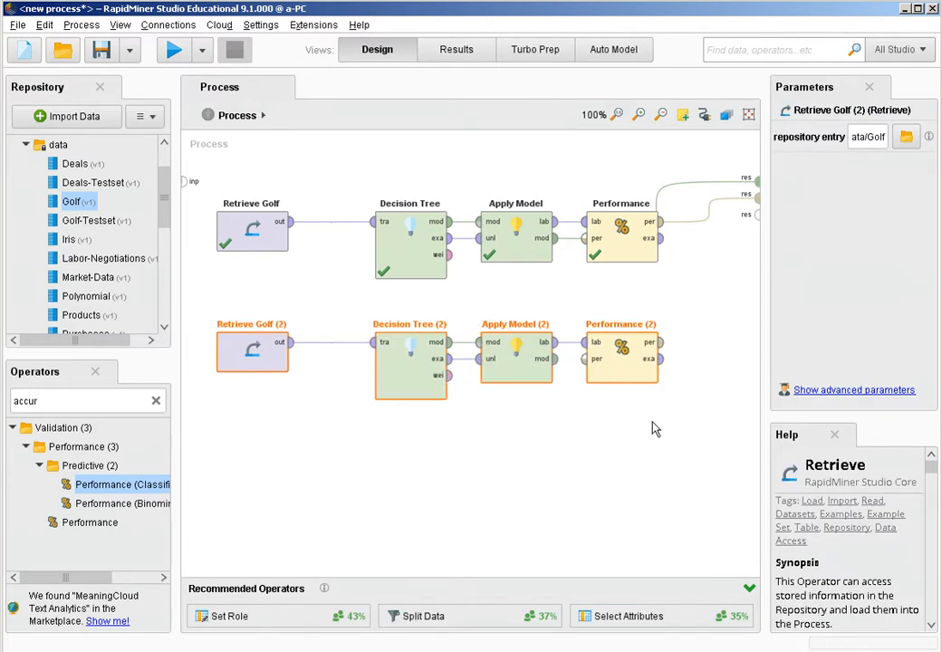
pyautogui.click(663, 346)
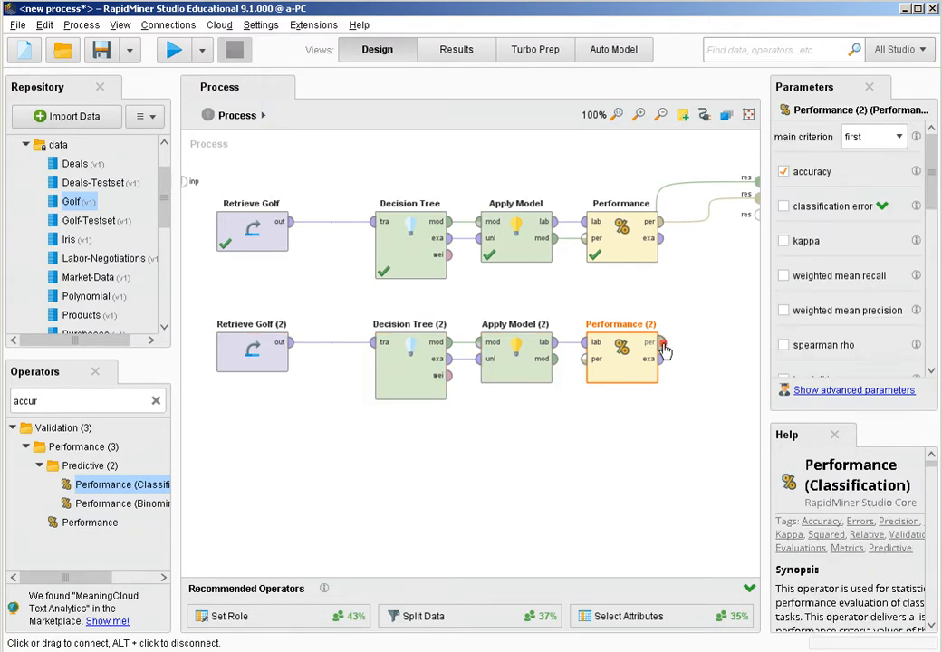
pyautogui.click(756, 222)
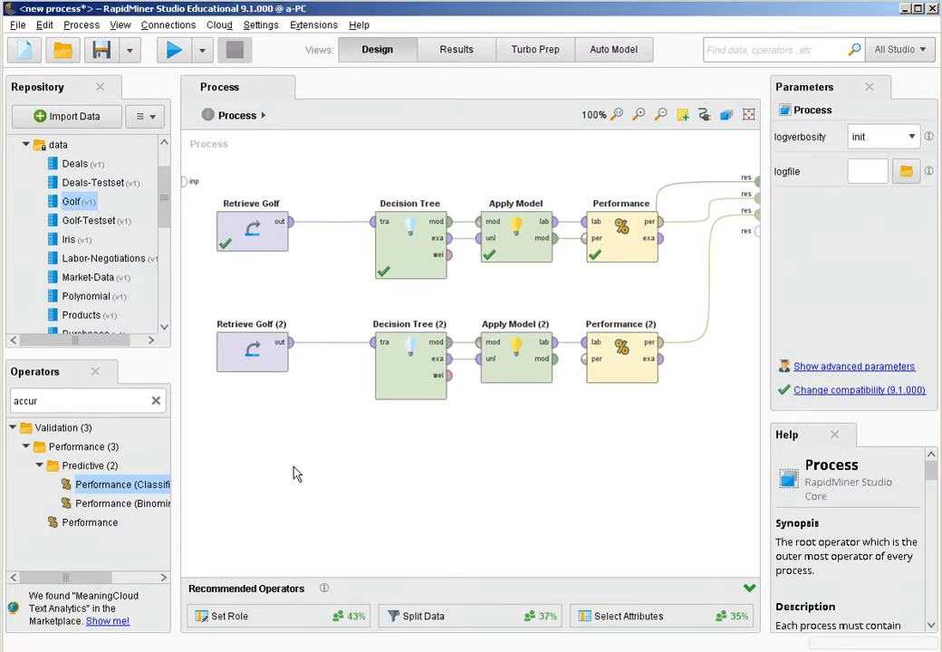
# Find the Split Data operator and insert it between Retrieve Golf (2) and Decision Tree (2).
pyautogui.click(156, 402)
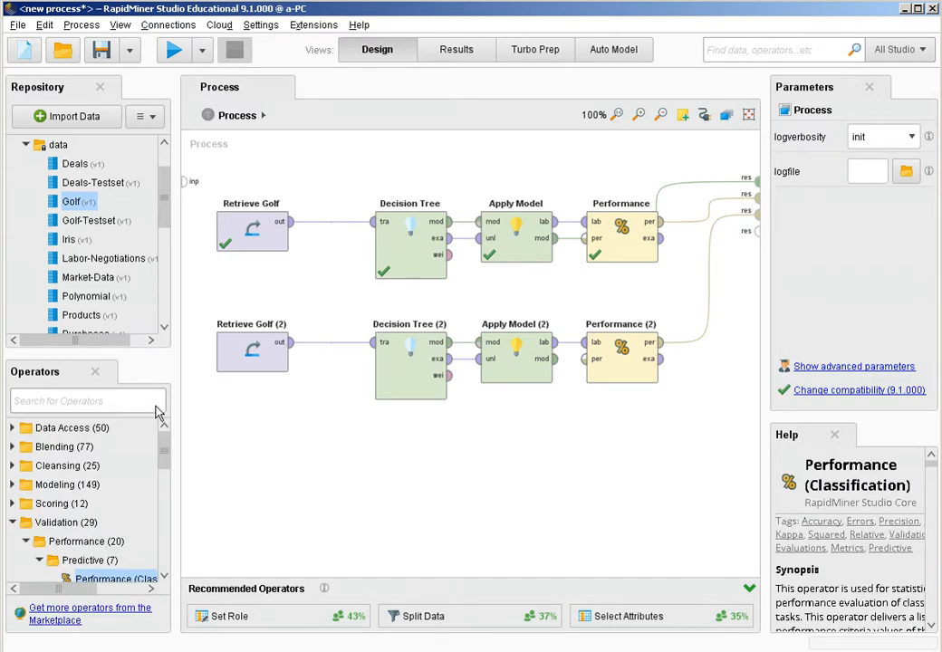
pyautogui.write('split')
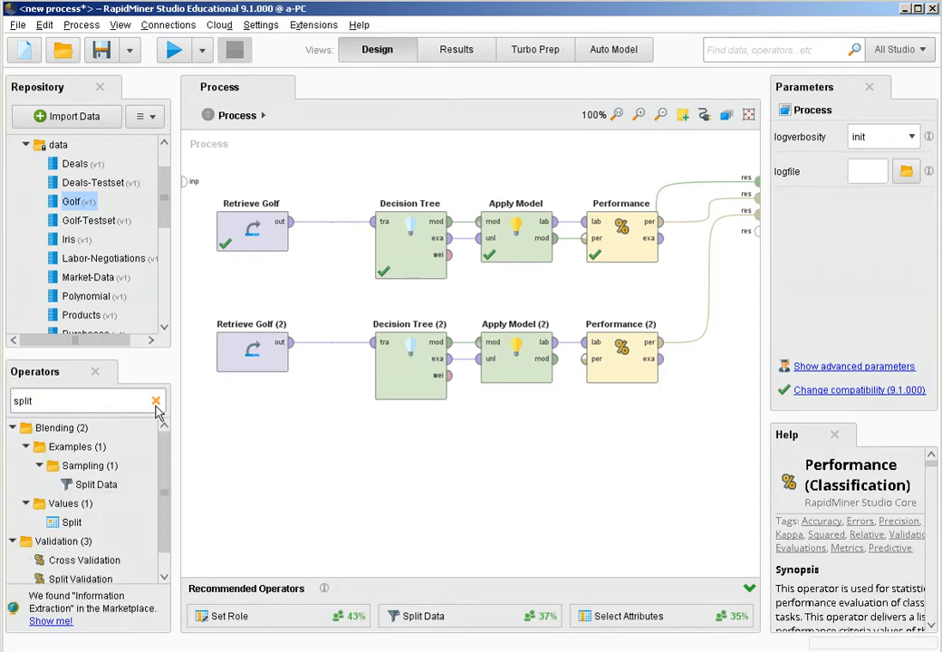
pyautogui.moveTo(72, 484); pyautogui.dragTo(327, 356)
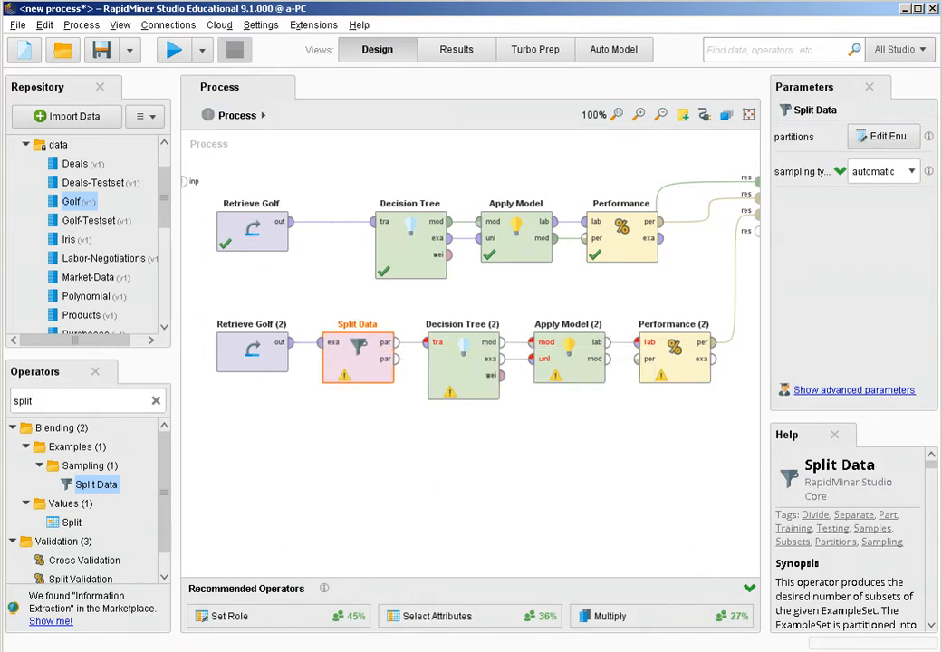
# Define two Split Data partitions with ratios 0.7 and 0.3.
pyautogui.click(893, 141)
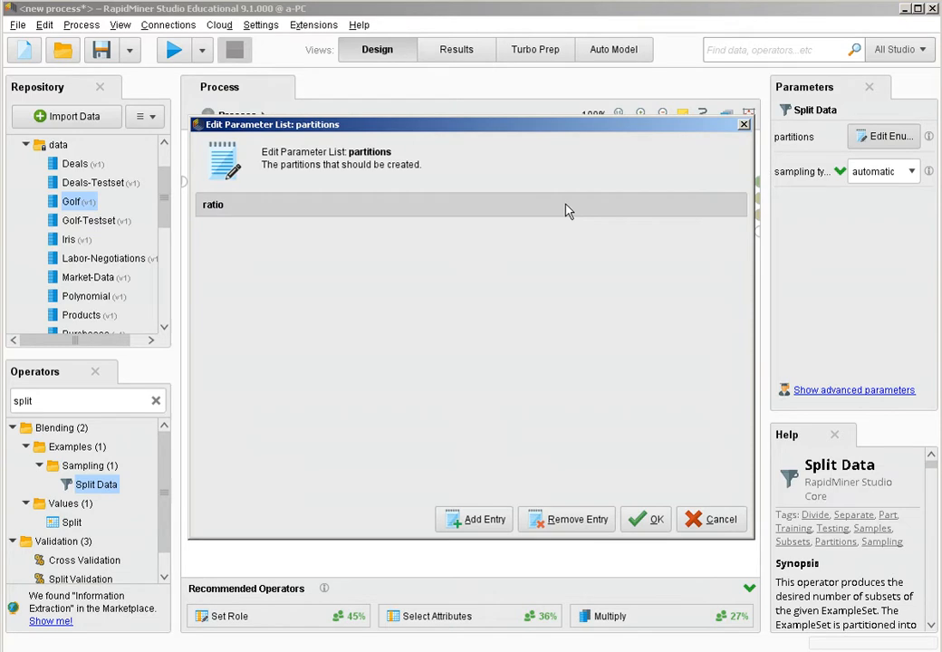
pyautogui.click(481, 519)
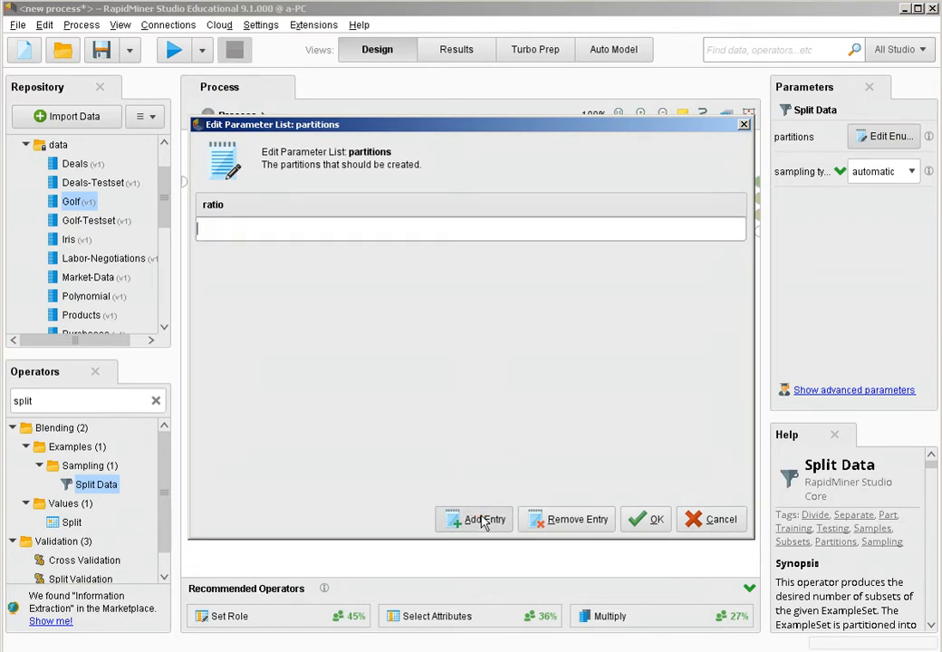
pyautogui.click(481, 519)
pyautogui.click(327, 230)
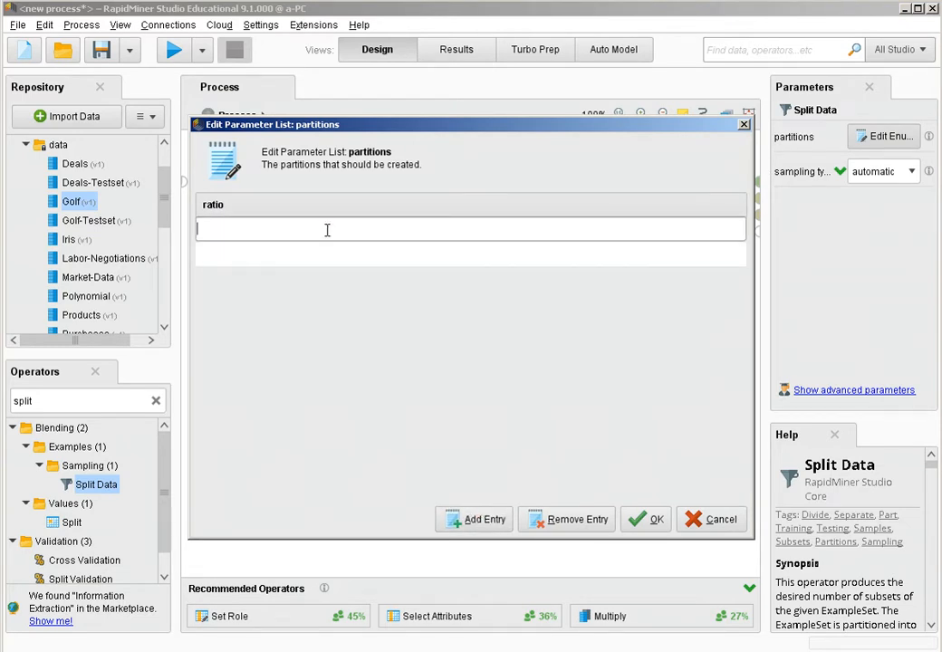
pyautogui.write('0.7')
pyautogui.click(299, 261)
pyautogui.write('0.3')
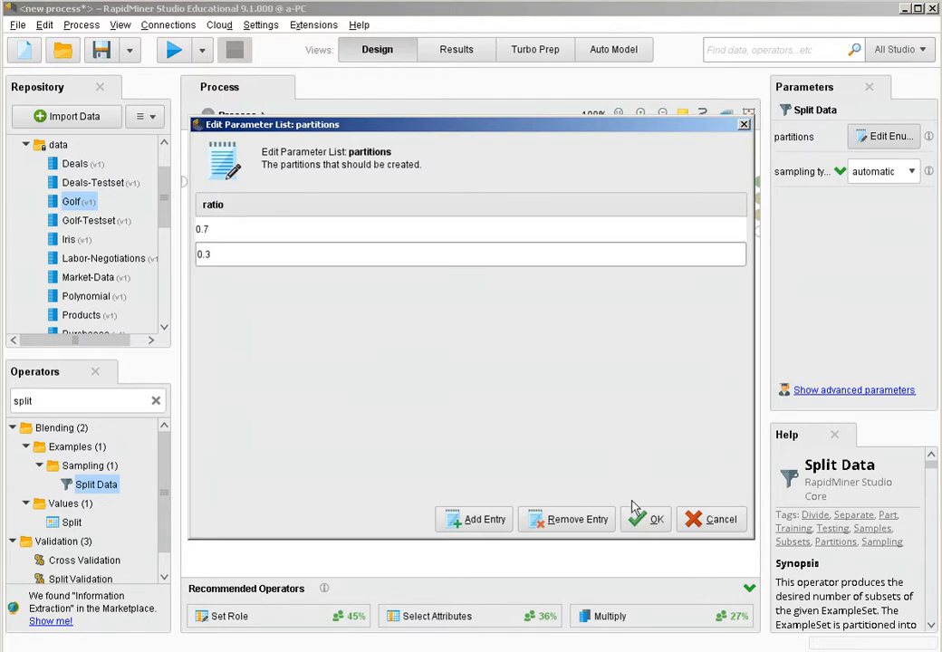
pyautogui.click(650, 523)
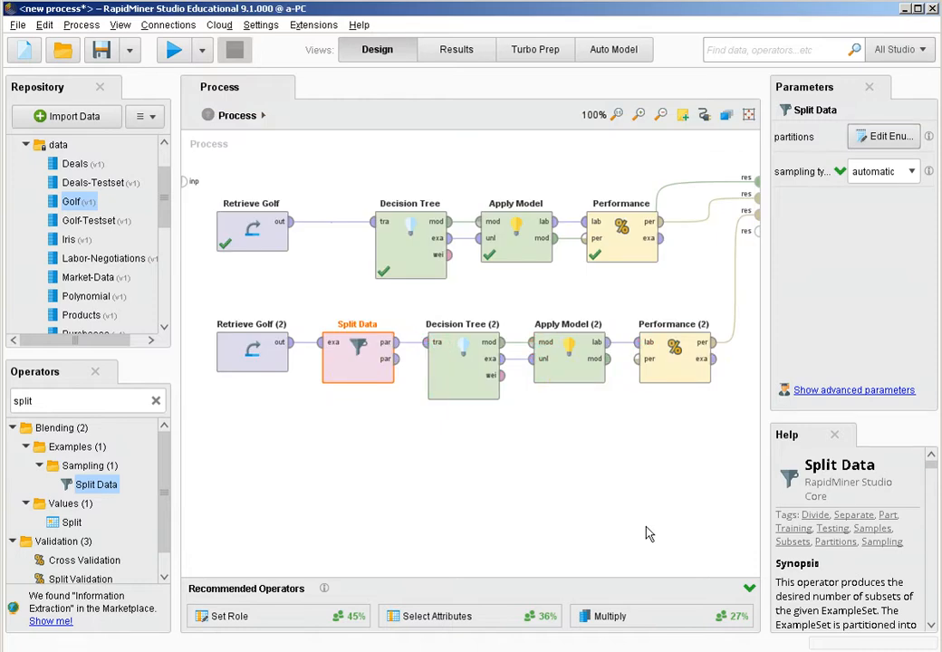
# Feed Apply Model (2)'s unlabelled input from Split Data's second partition instead of the tree's example set output, and run the process.
pyautogui.click(446, 360)
pyautogui.keyDown('alt'); pyautogui.click(517, 362); pyautogui.keyUp('alt')
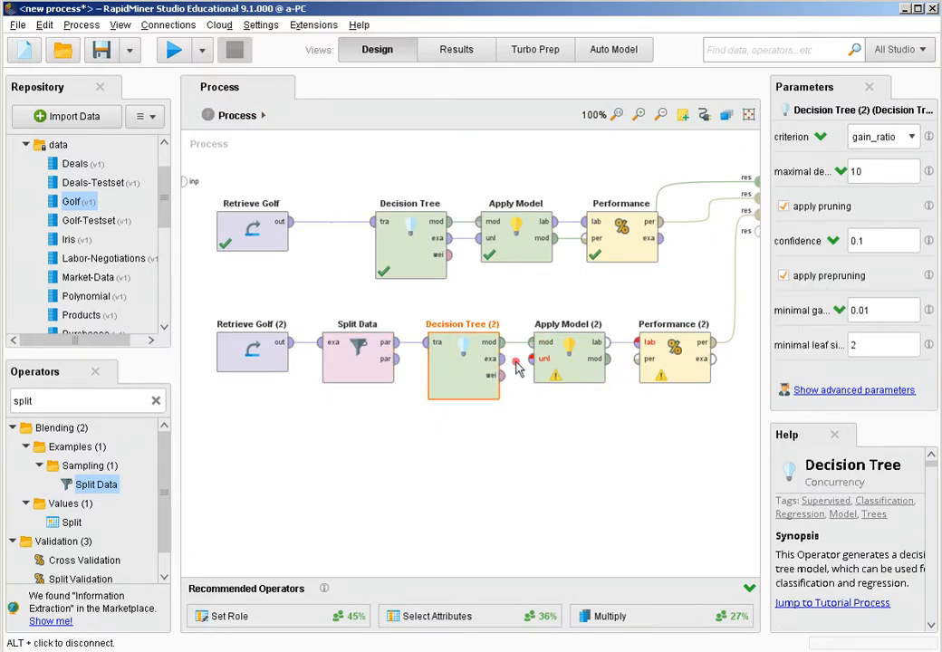
pyautogui.click(397, 358)
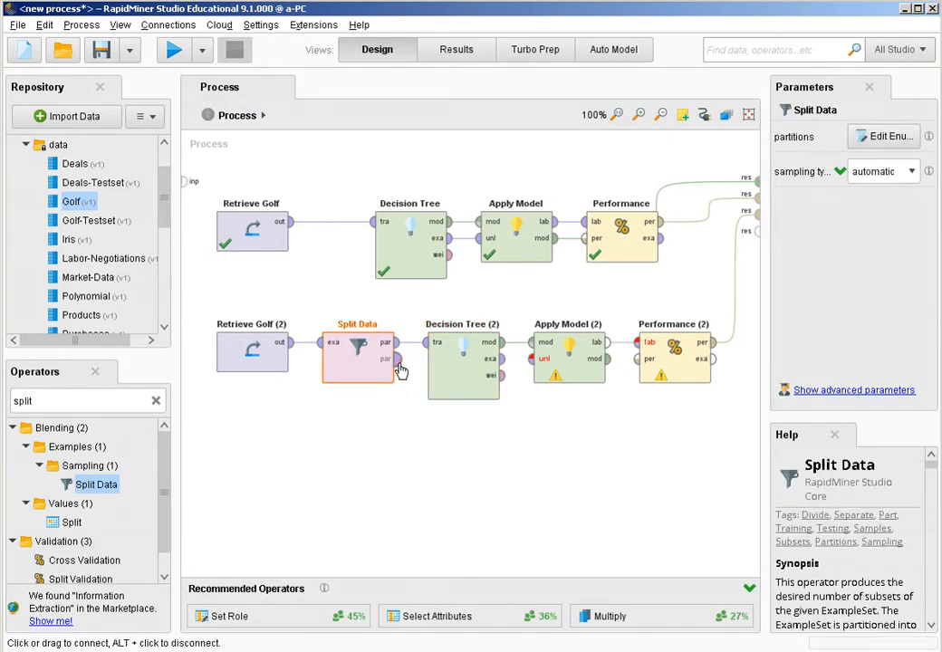
pyautogui.click(534, 363)
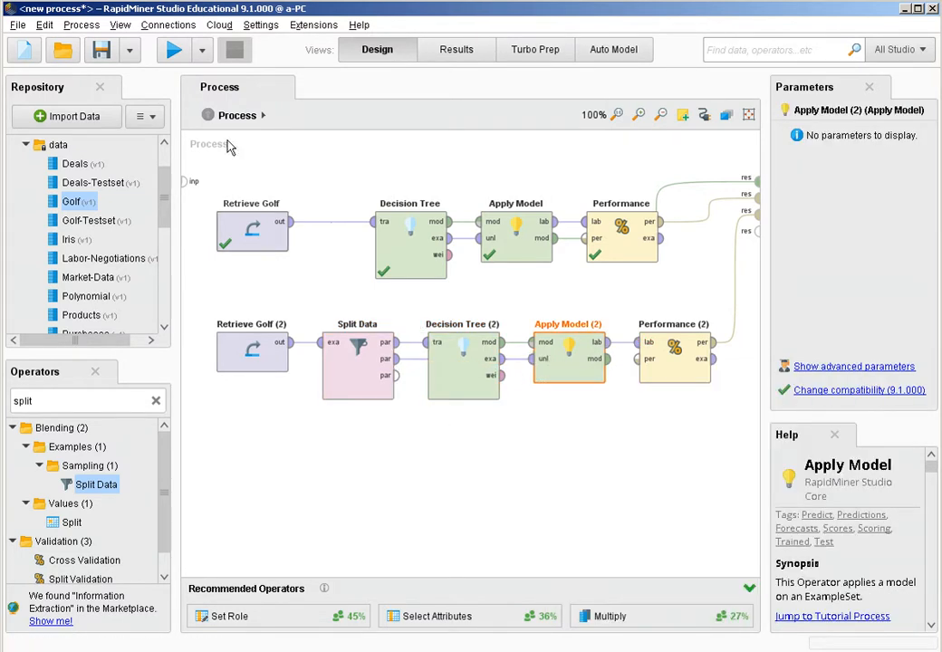
pyautogui.click(176, 51)
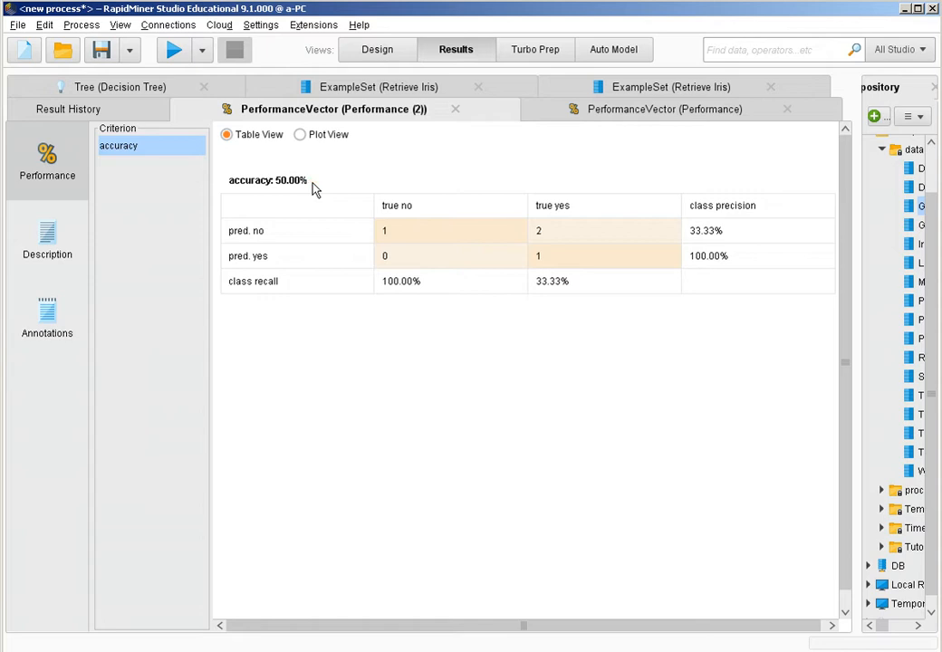
# Examine the Performance (2) confusion matrix, comparing predicted no and yes with the true classes and the overall accuracy.
pyautogui.click(418, 237)
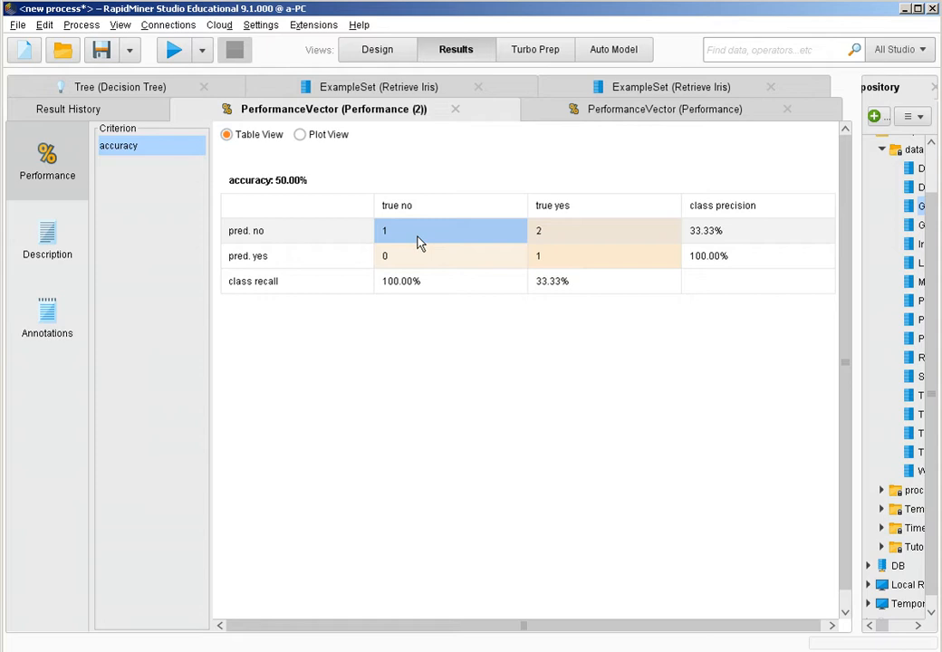
pyautogui.click(561, 241)
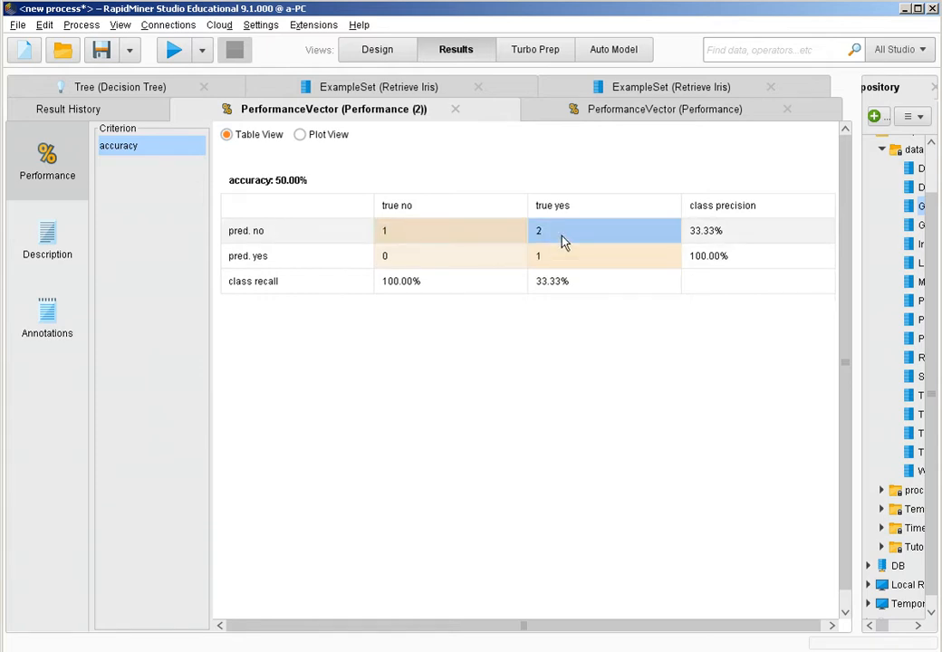
pyautogui.click(569, 208)
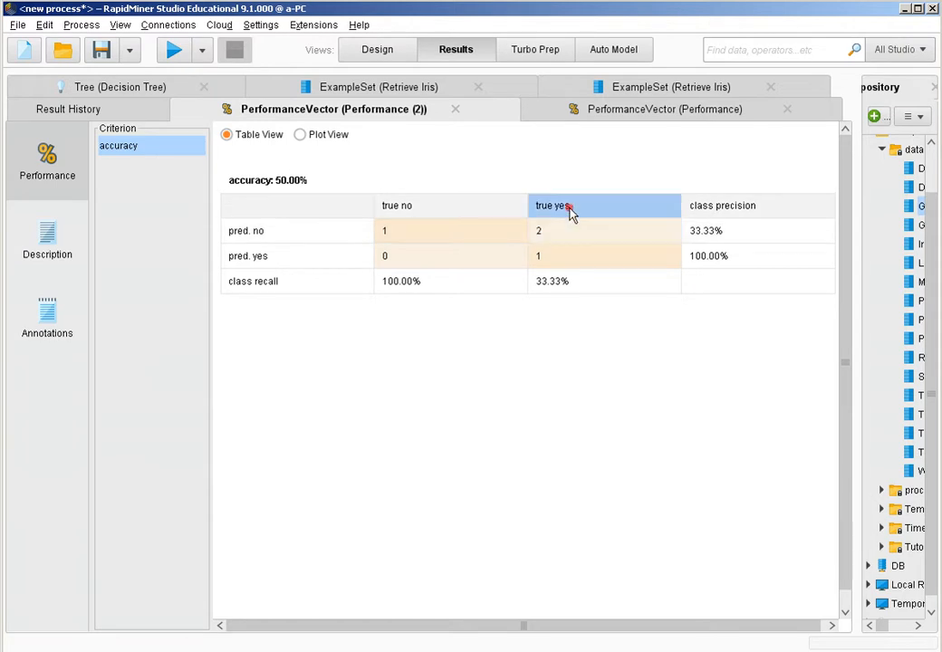
pyautogui.click(571, 236)
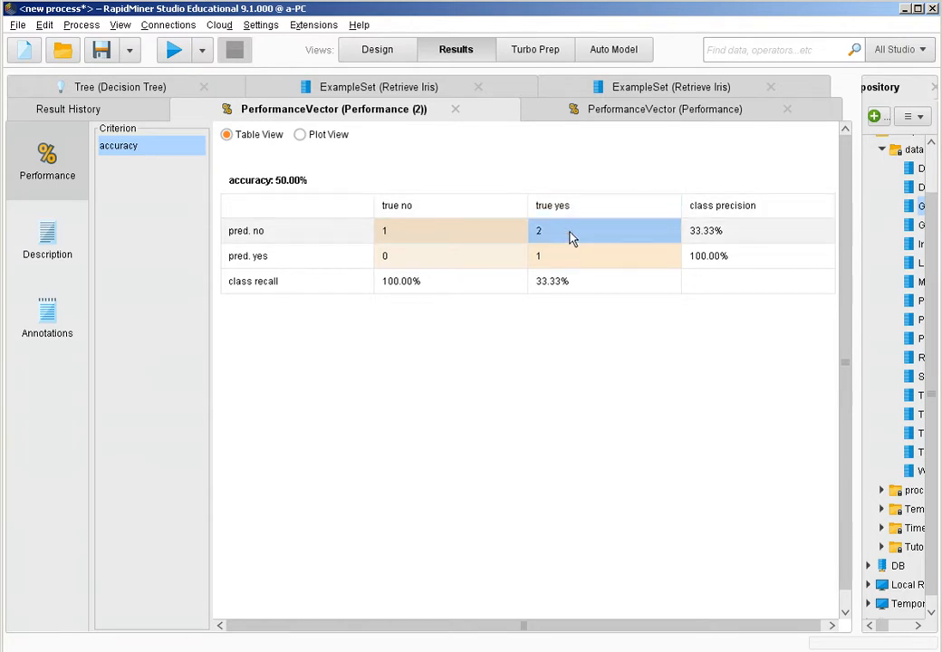
pyautogui.click(571, 256)
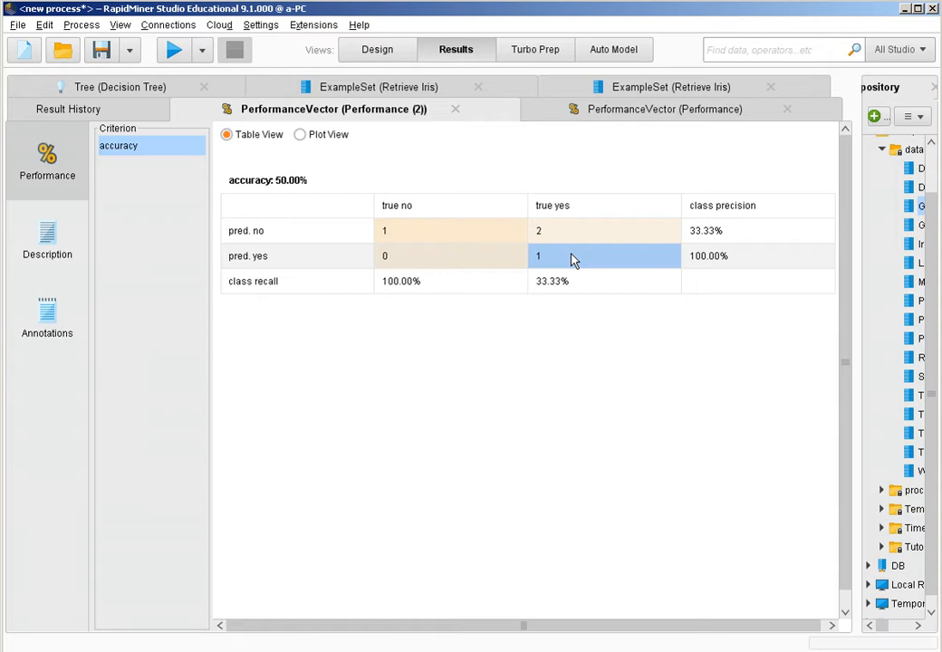
pyautogui.click(314, 203)
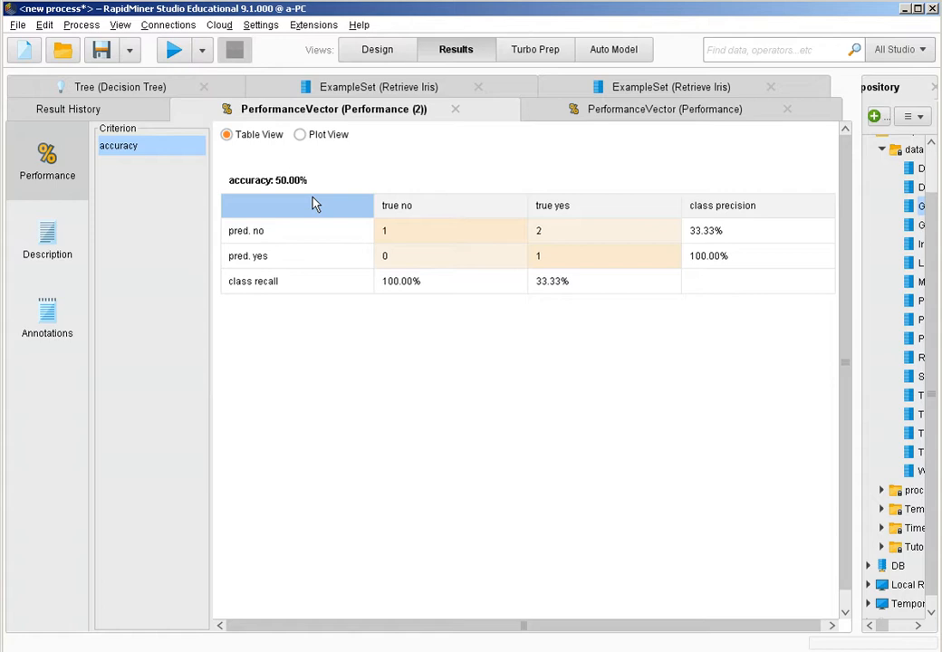
# Duplicate the five-operator chain from Retrieve Golf (2) through Performance (2) and place the copy in a row directly beneath the original.
pyautogui.click(408, 51)
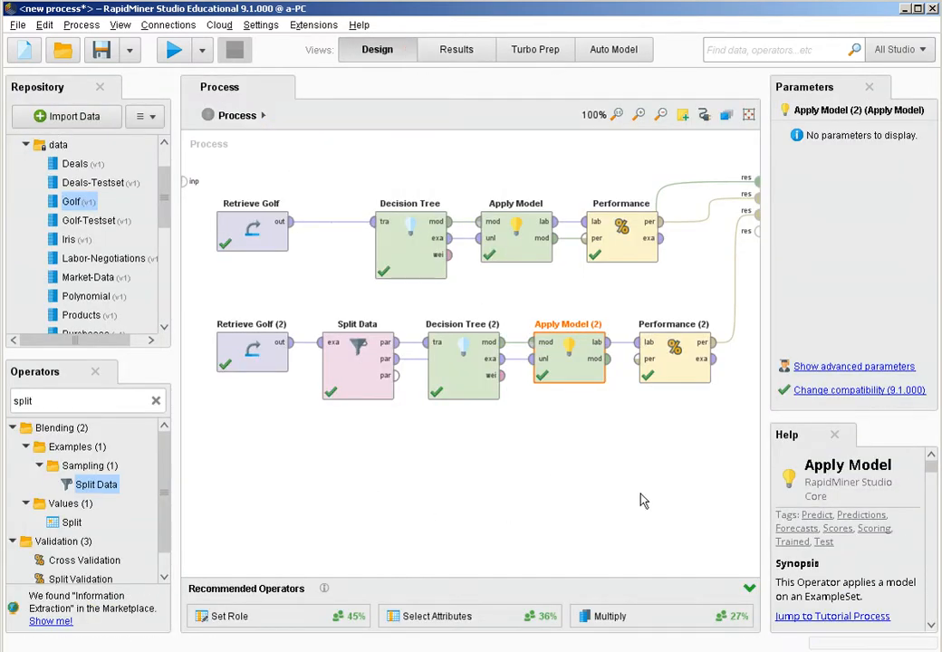
pyautogui.moveTo(732, 438); pyautogui.dragTo(199, 297)
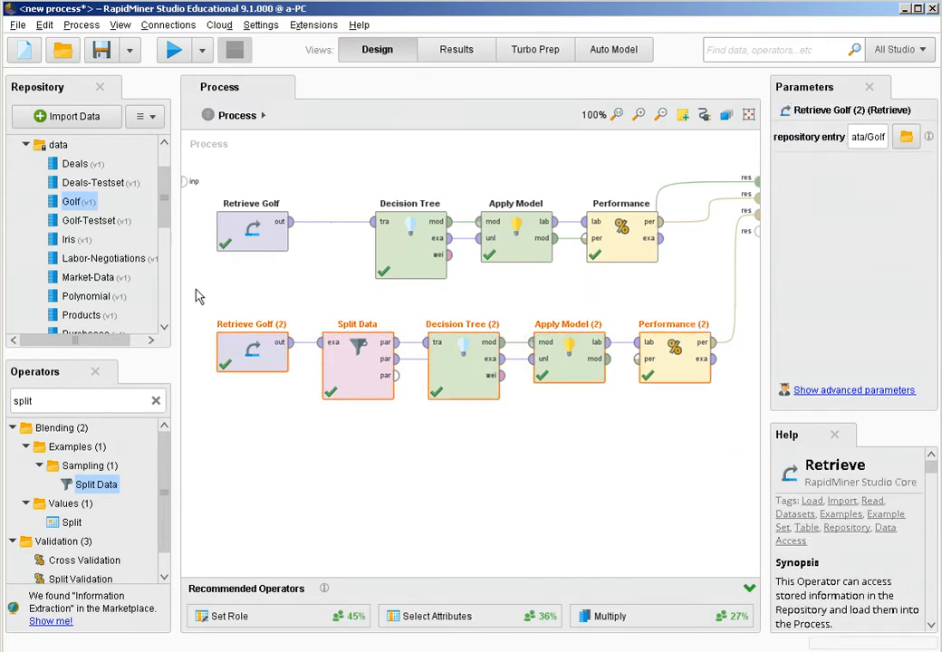
pyautogui.rightClick(361, 362)
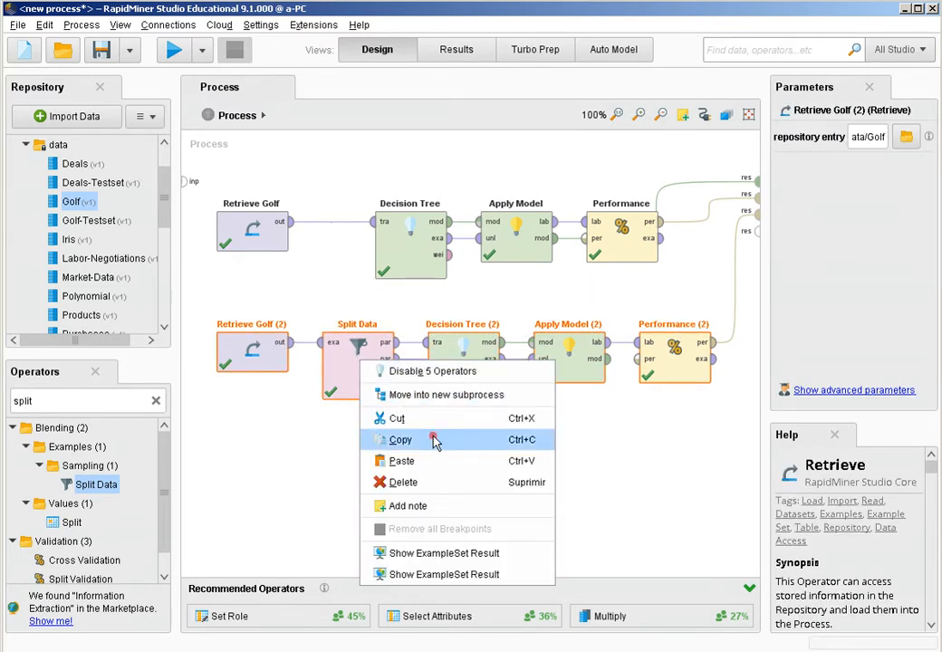
pyautogui.click(435, 442)
pyautogui.click(373, 445)
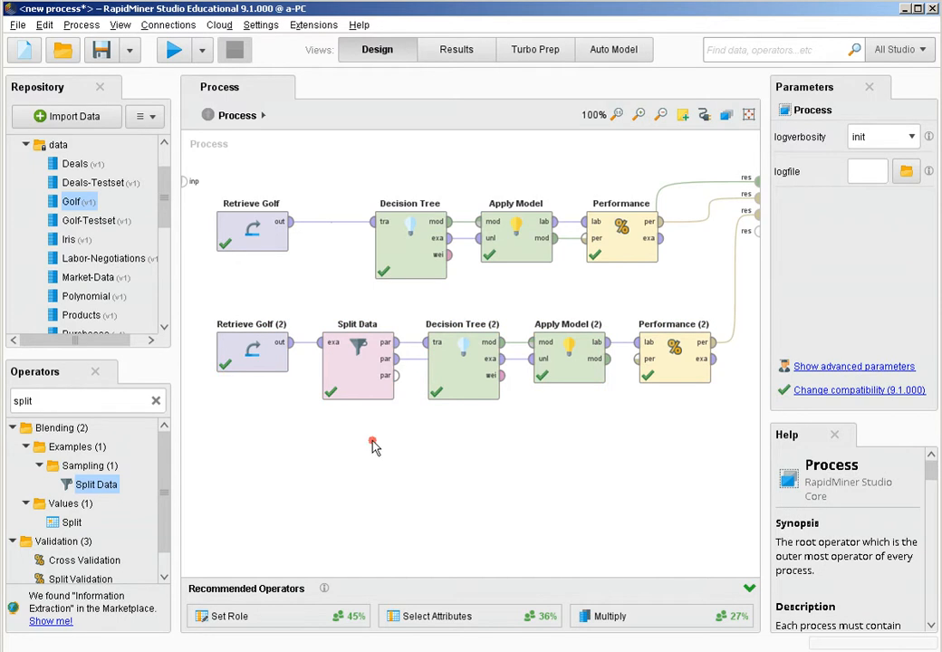
pyautogui.rightClick(373, 446)
pyautogui.click(379, 559)
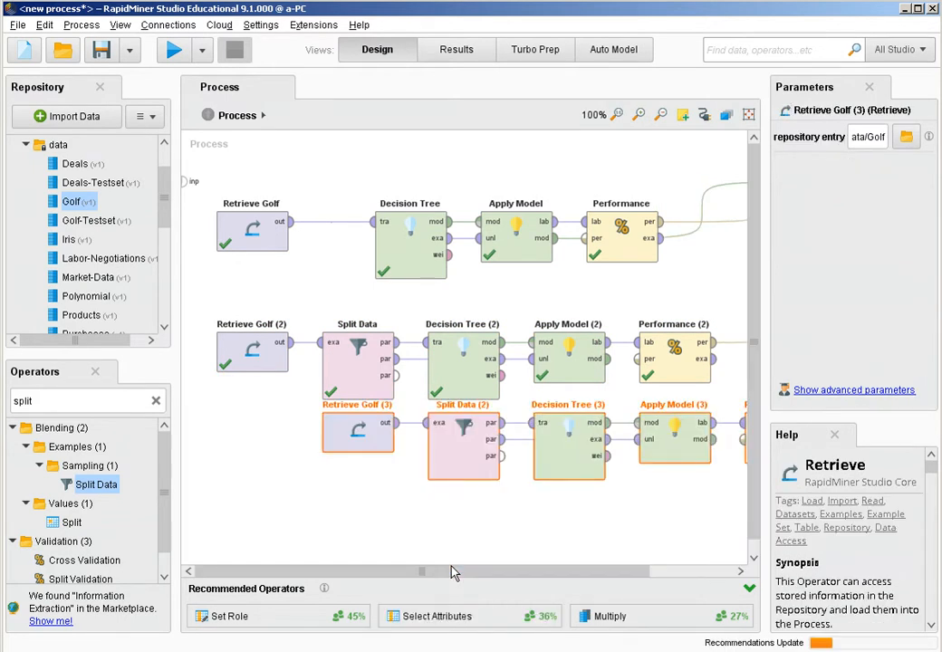
pyautogui.moveTo(552, 475); pyautogui.dragTo(429, 487)
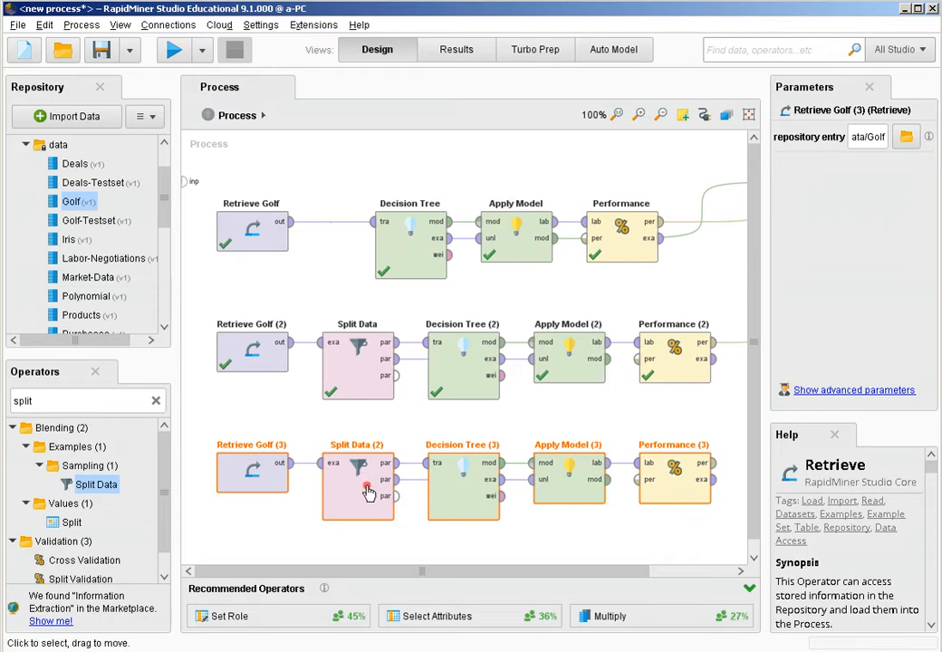
# Delete the Split Data (2) and Decision Tree (3) operators from the copied chain.
pyautogui.click(368, 494)
pyautogui.press('Delete')
pyautogui.click(446, 497)
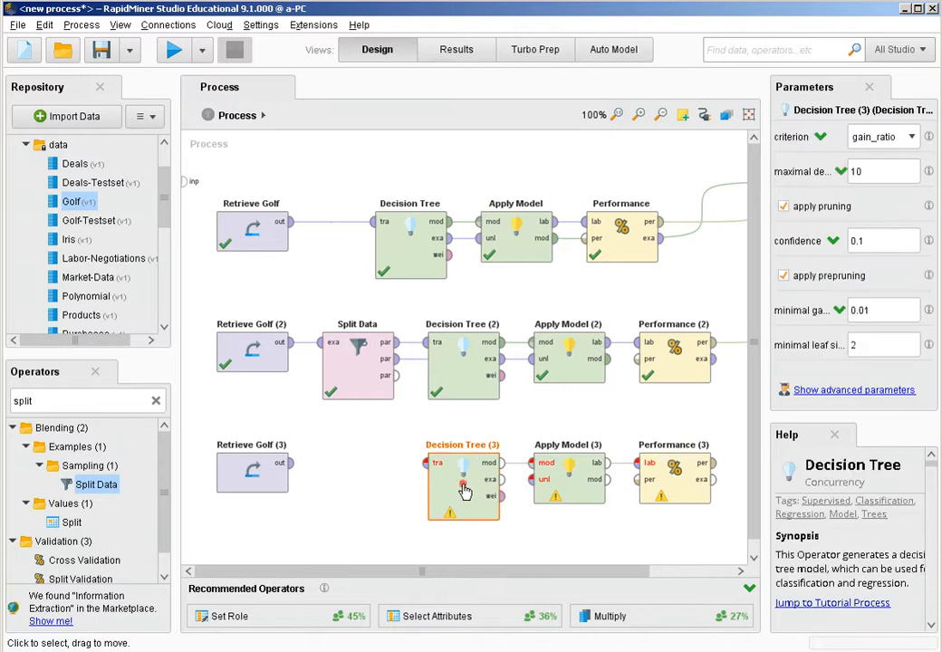
pyautogui.press('Delete')
# Cut the Apply Model (3) and Performance (3) operators out of the main process.
pyautogui.moveTo(511, 423); pyautogui.dragTo(736, 531)
pyautogui.rightClick(666, 494)
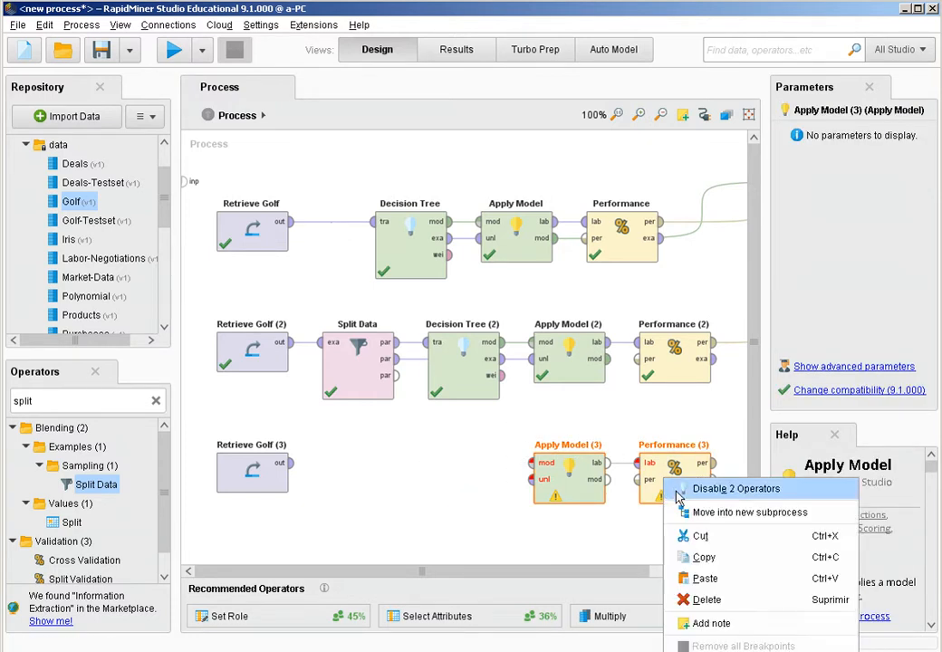
pyautogui.click(695, 533)
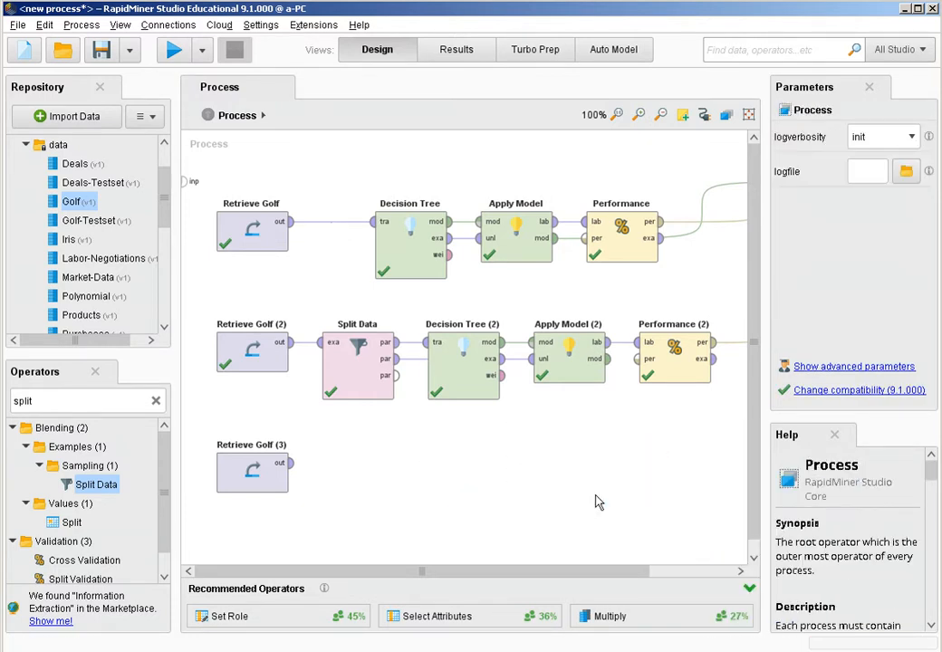
# Find the Cross Validation operator, add it beside Retrieve Golf (3), and feed its example set input from that operator's output.
pyautogui.click(156, 401)
pyautogui.write('croo')
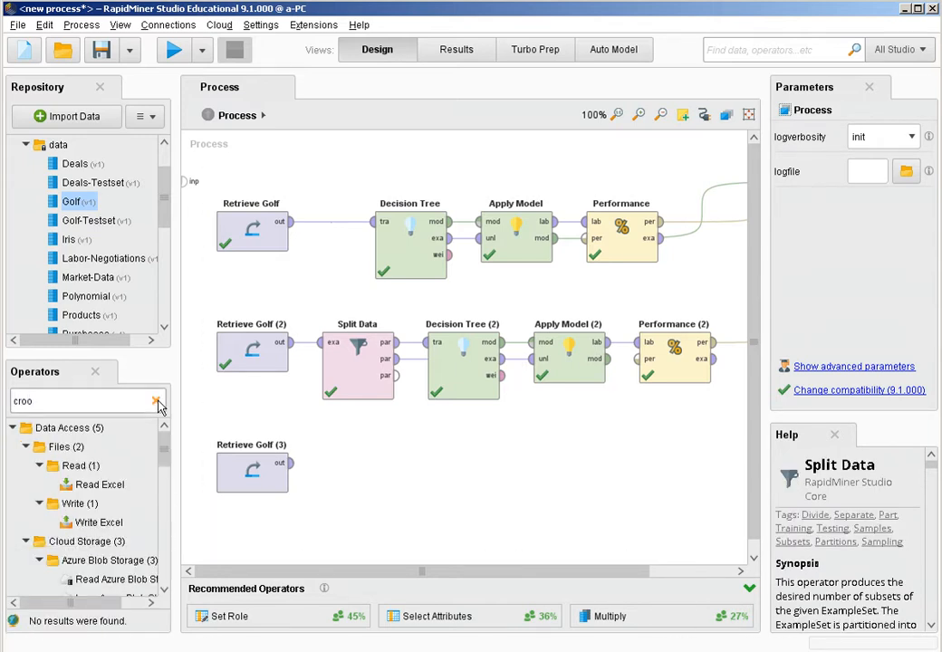
pyautogui.press('BackSpace')
pyautogui.write('ss f')
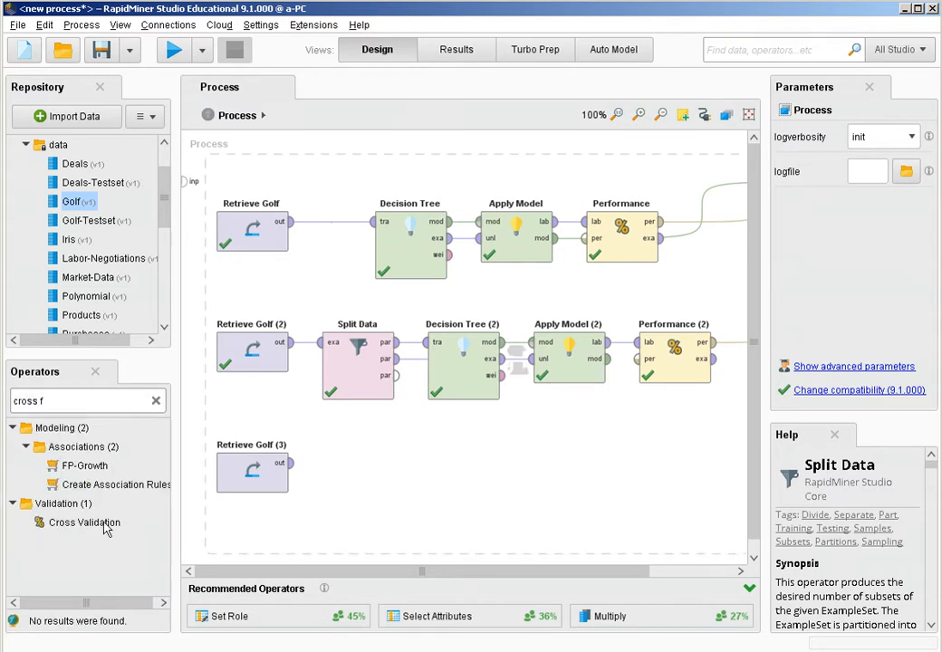
pyautogui.moveTo(118, 524); pyautogui.dragTo(389, 467)
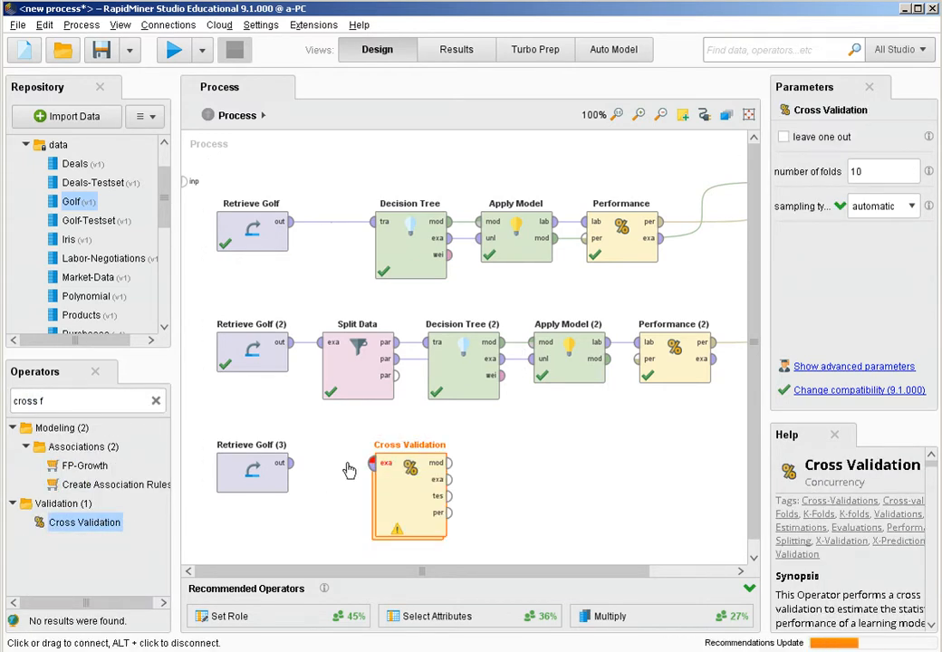
pyautogui.click(295, 469)
pyautogui.moveTo(292, 466); pyautogui.dragTo(367, 469)
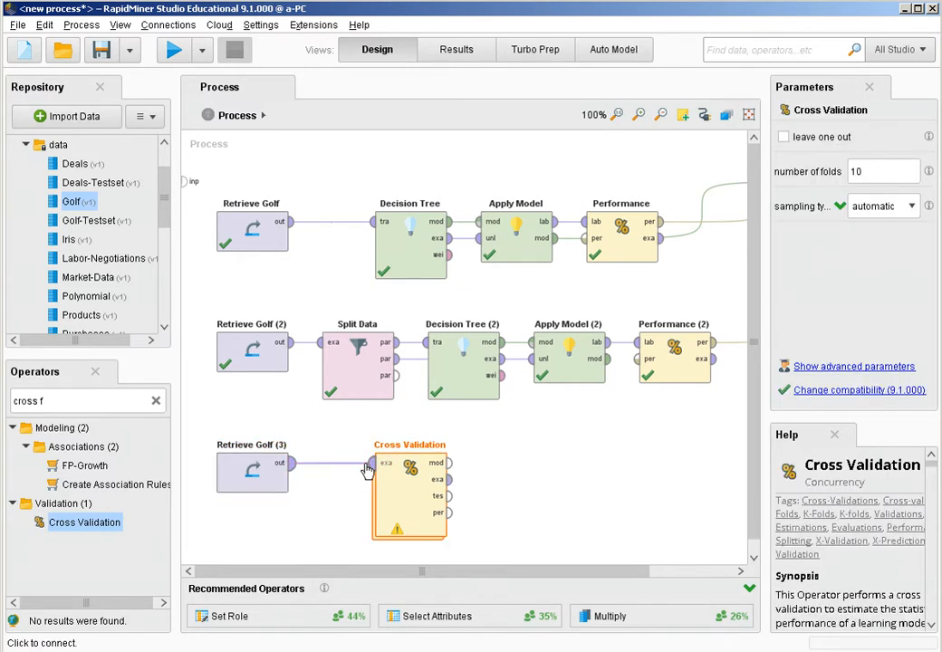
# Connect Cross Validation's first performance output to the free result port of the process.
pyautogui.click(450, 514)
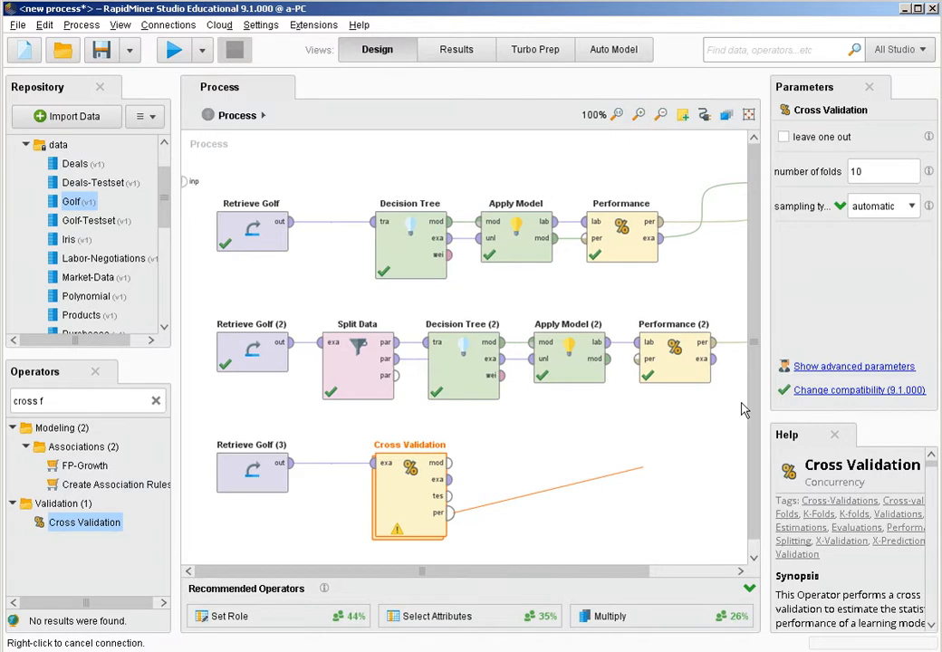
pyautogui.click(747, 359)
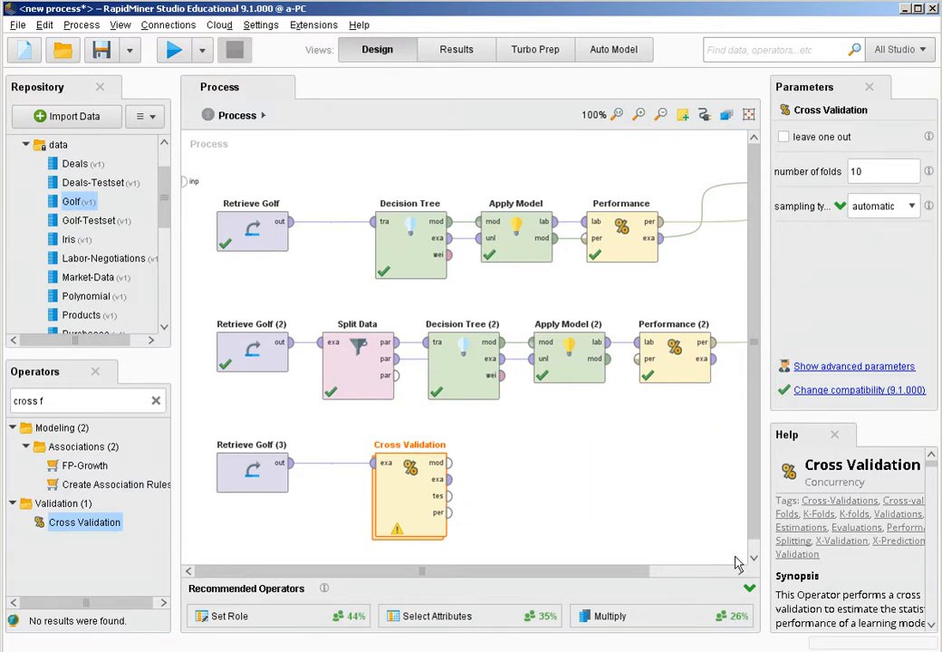
pyautogui.click(712, 570)
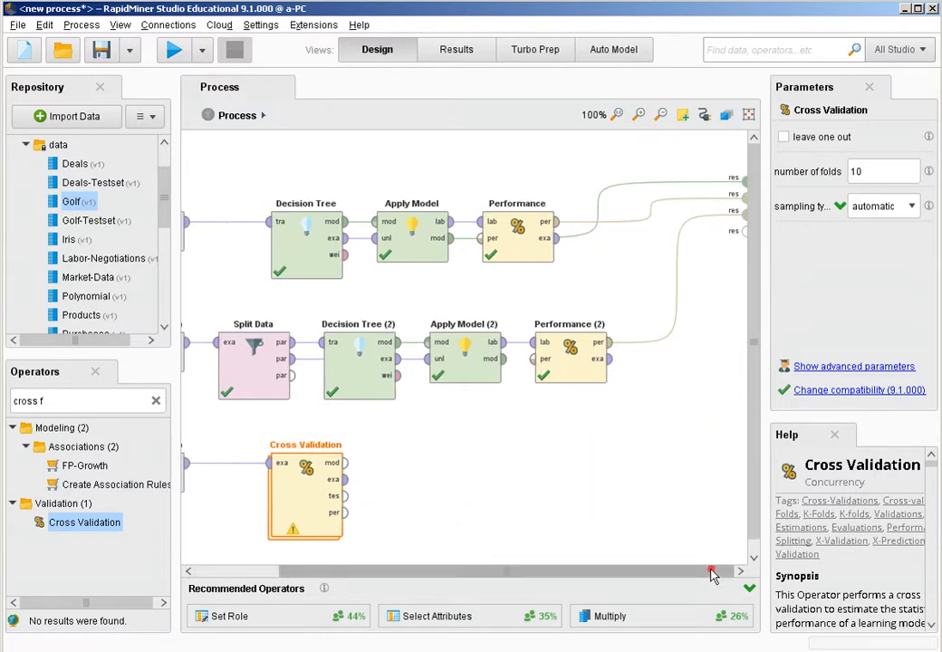
pyautogui.click(347, 513)
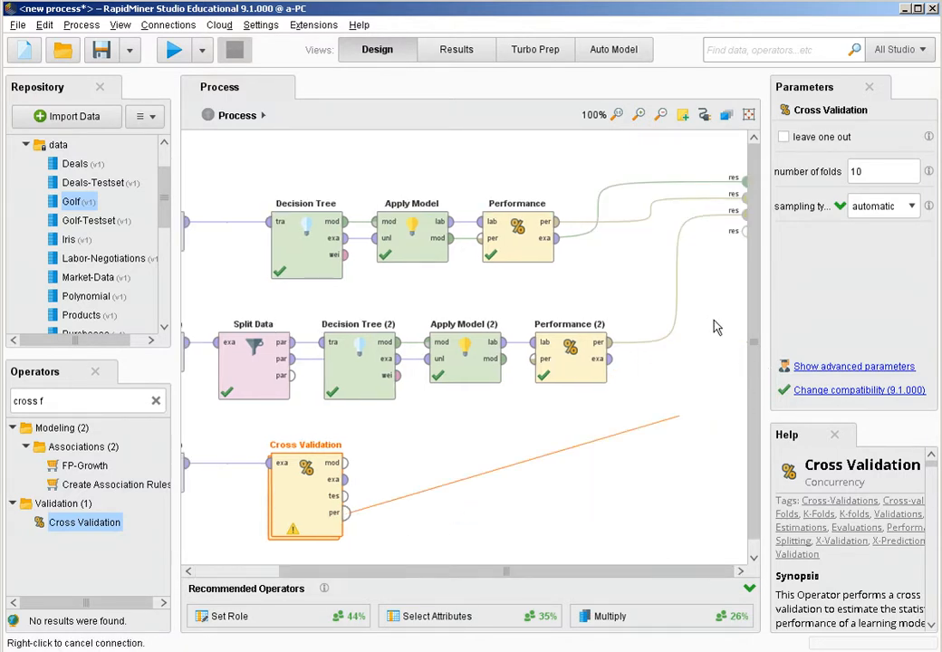
pyautogui.click(743, 231)
pyautogui.click(259, 574)
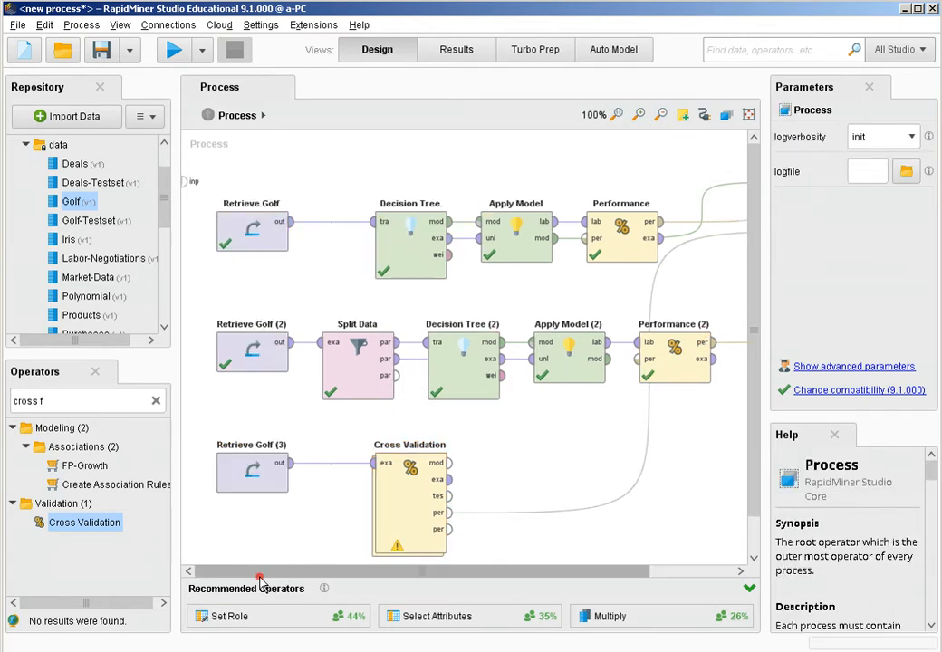
# Open the Cross Validation subprocess and paste the cut Apply Model and Performance operators into its Testing area.
pyautogui.click(392, 510)
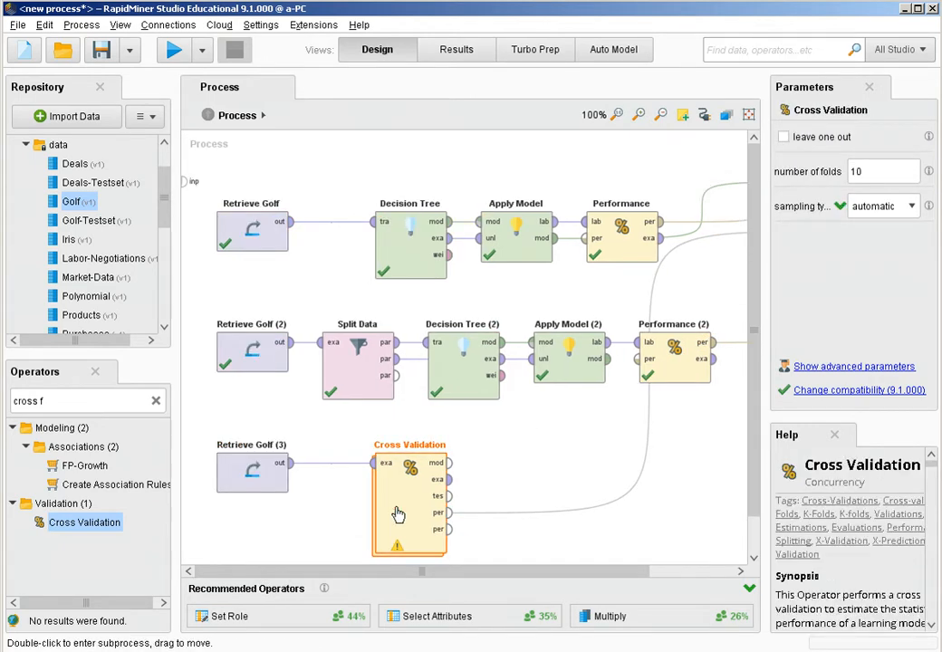
pyautogui.doubleClick(397, 515)
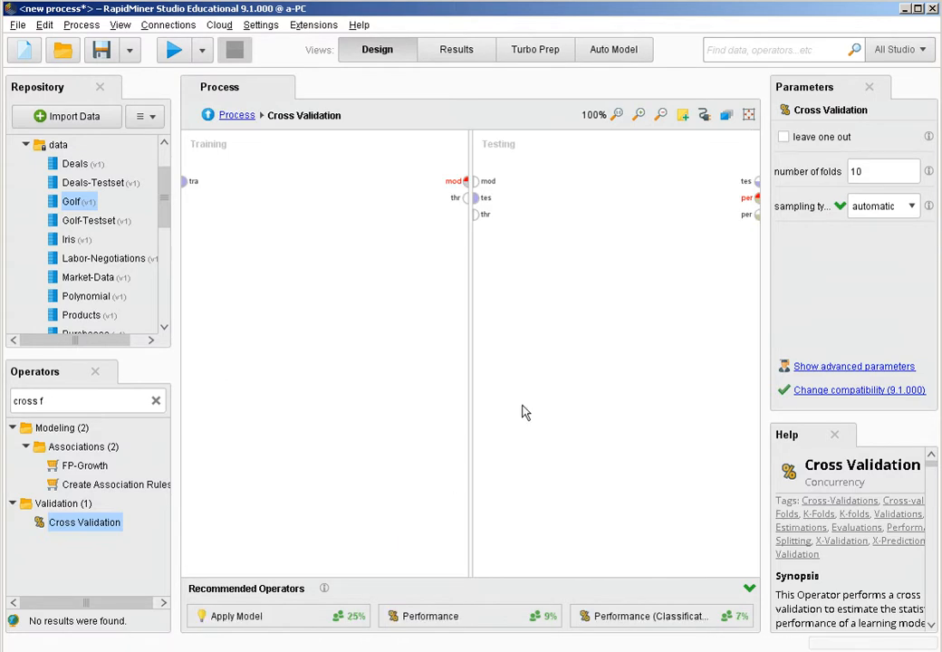
pyautogui.rightClick(569, 286)
pyautogui.click(628, 413)
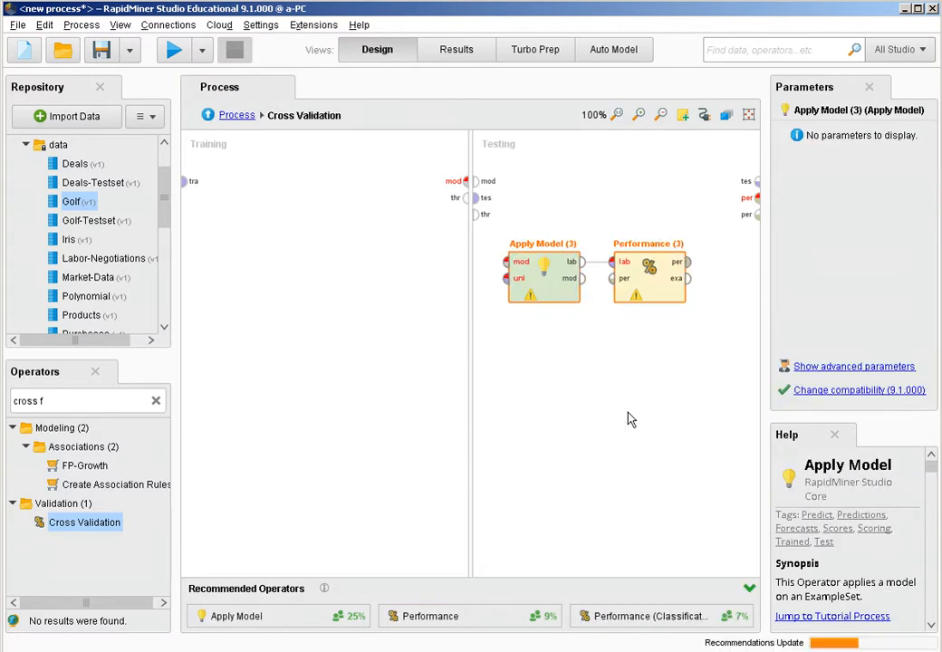
# Wire the Testing model and test set ports into Apply Model (3), and Performance (3)'s output to the first performance port.
pyautogui.click(478, 181)
pyautogui.click(506, 262)
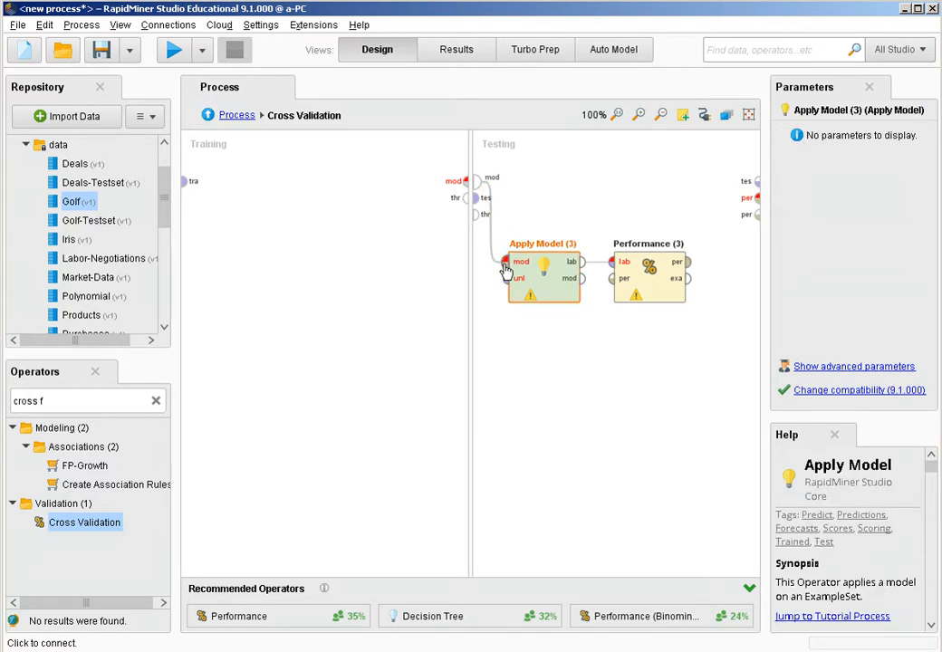
pyautogui.click(477, 197)
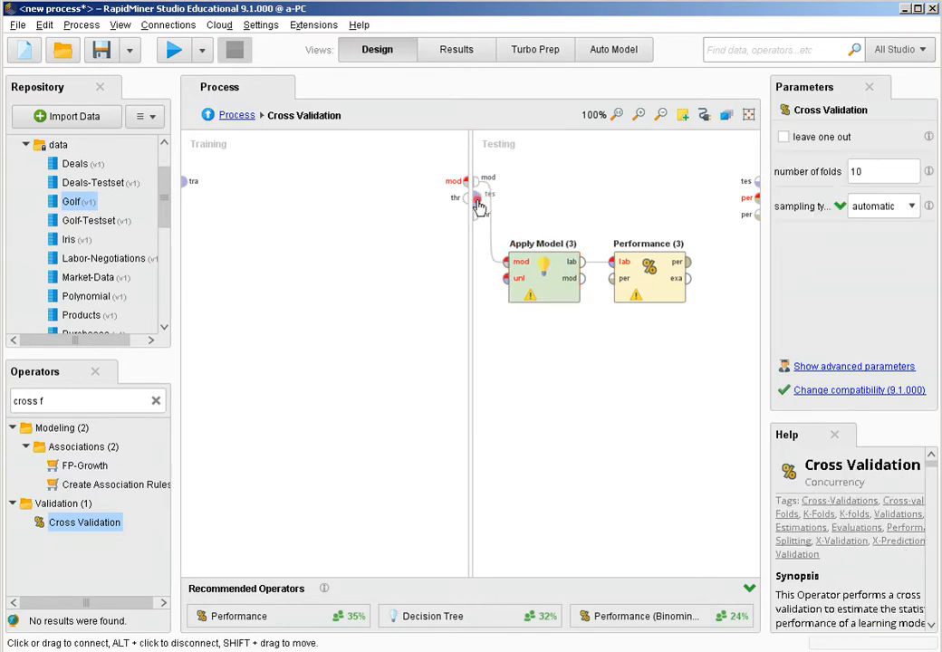
pyautogui.click(504, 279)
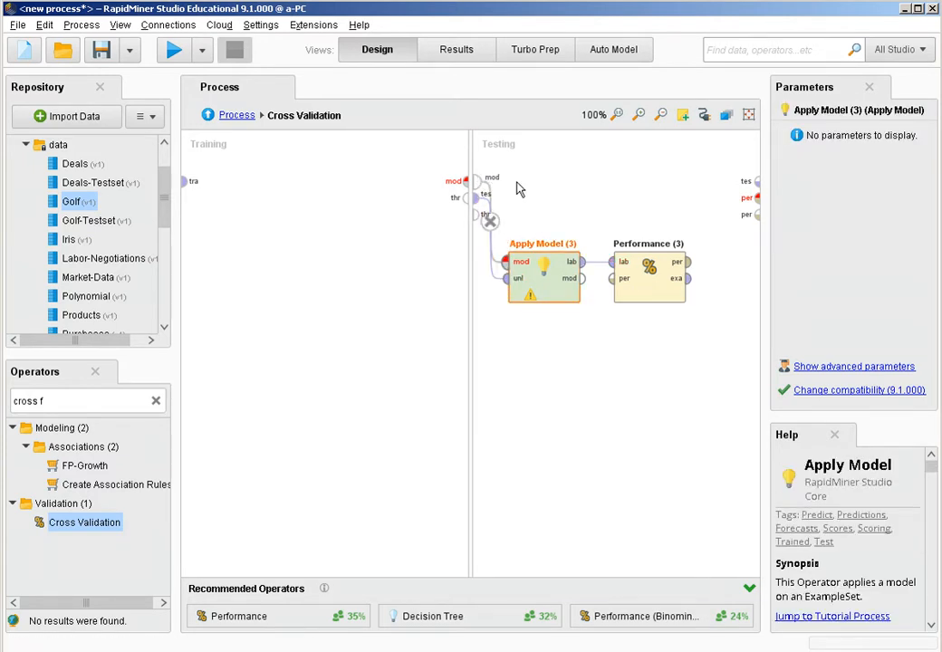
pyautogui.click(691, 261)
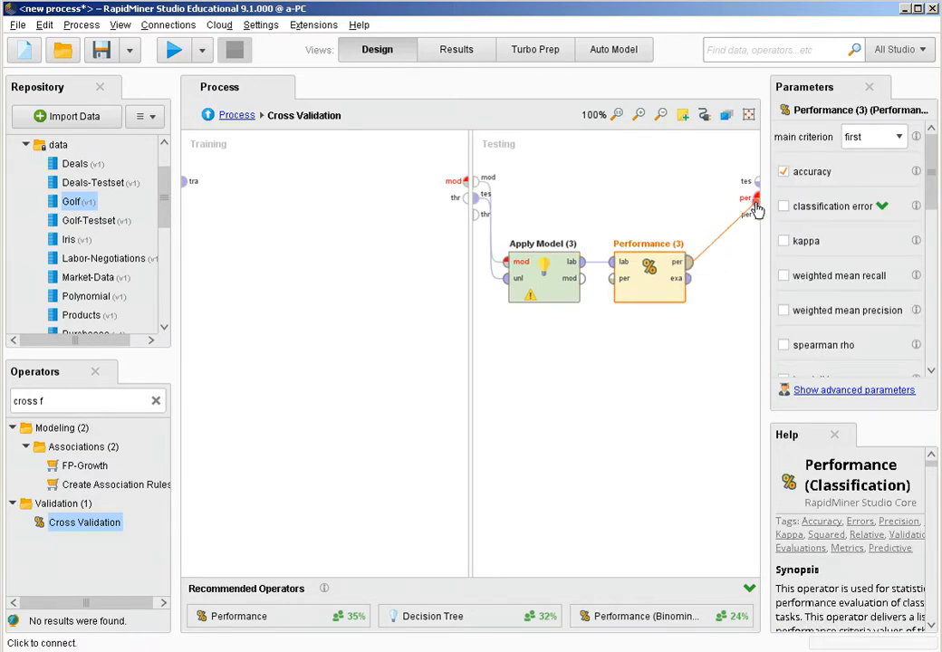
pyautogui.click(755, 202)
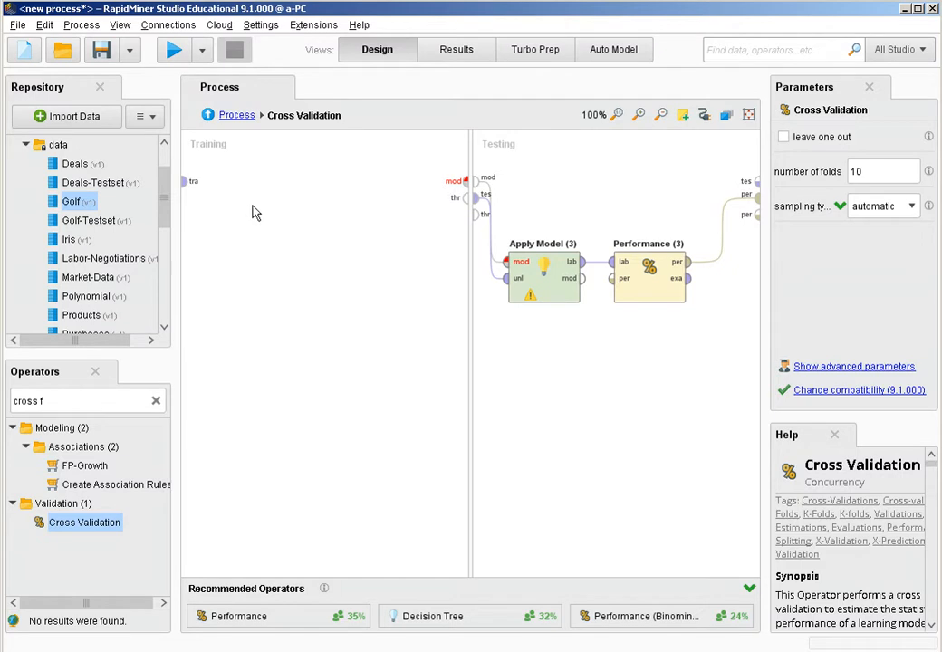
# Add a Decision Tree operator to the Training area, fed by the training set, and connect its model output to the model port.
pyautogui.click(158, 403)
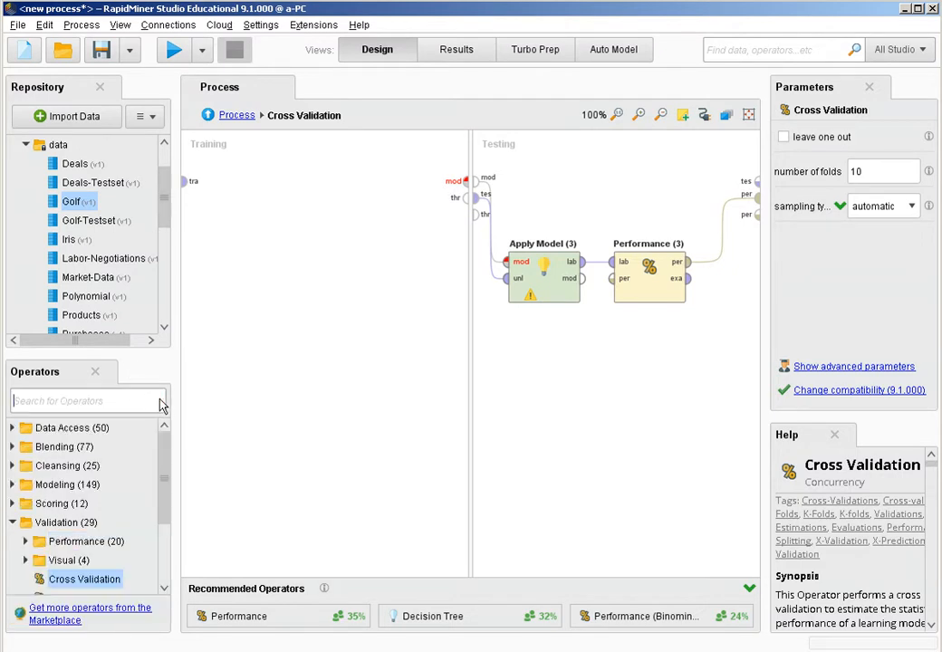
pyautogui.write('tree')
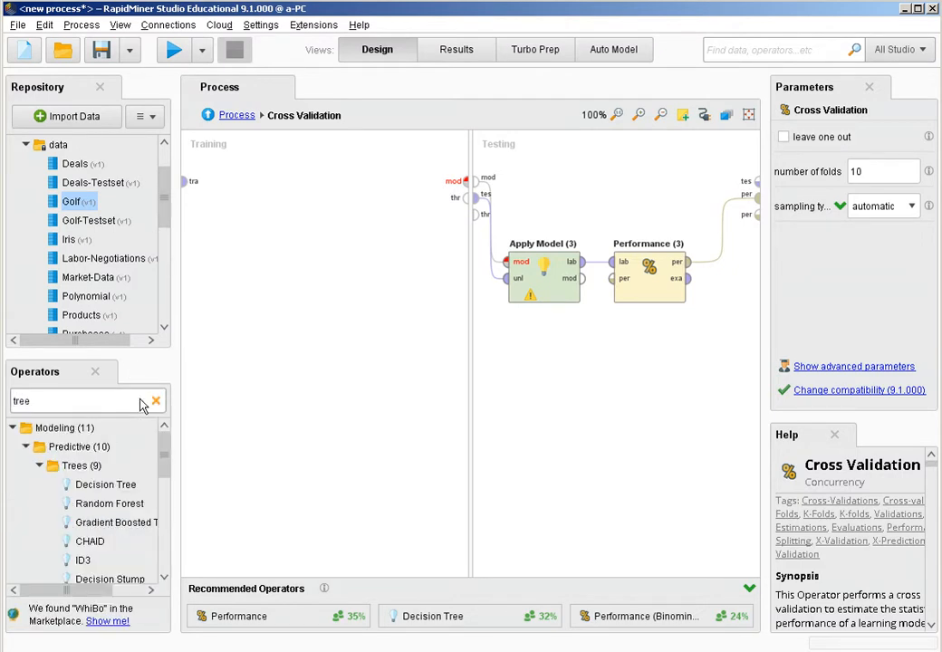
pyautogui.moveTo(84, 484); pyautogui.dragTo(305, 201)
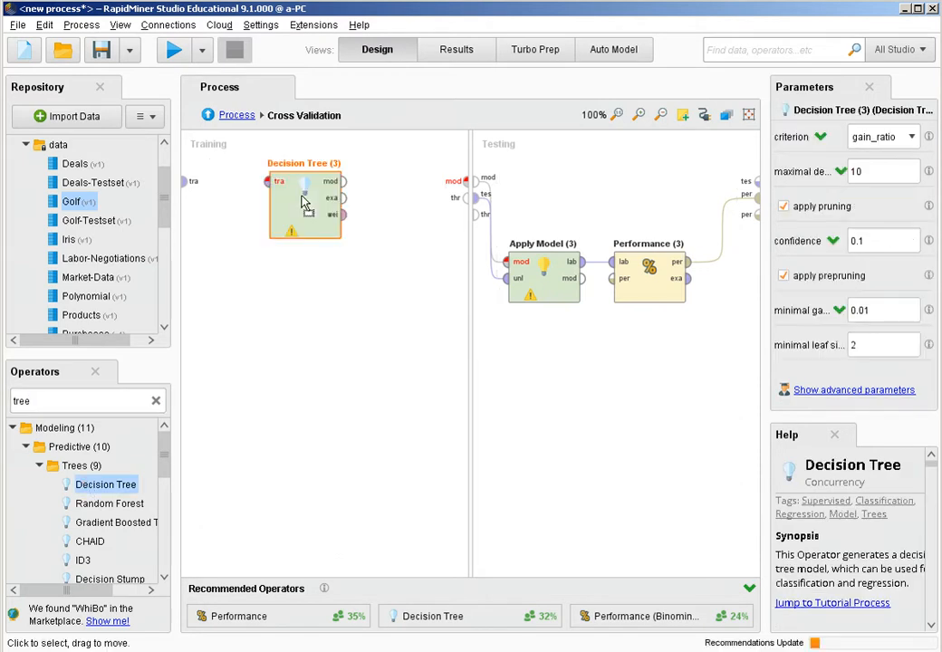
pyautogui.click(186, 185)
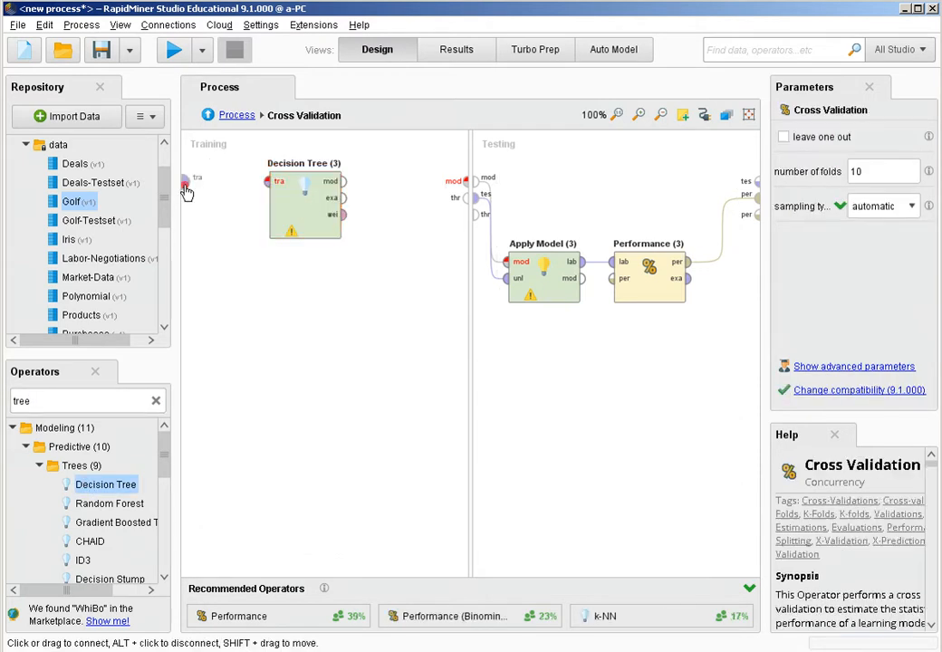
pyautogui.click(267, 183)
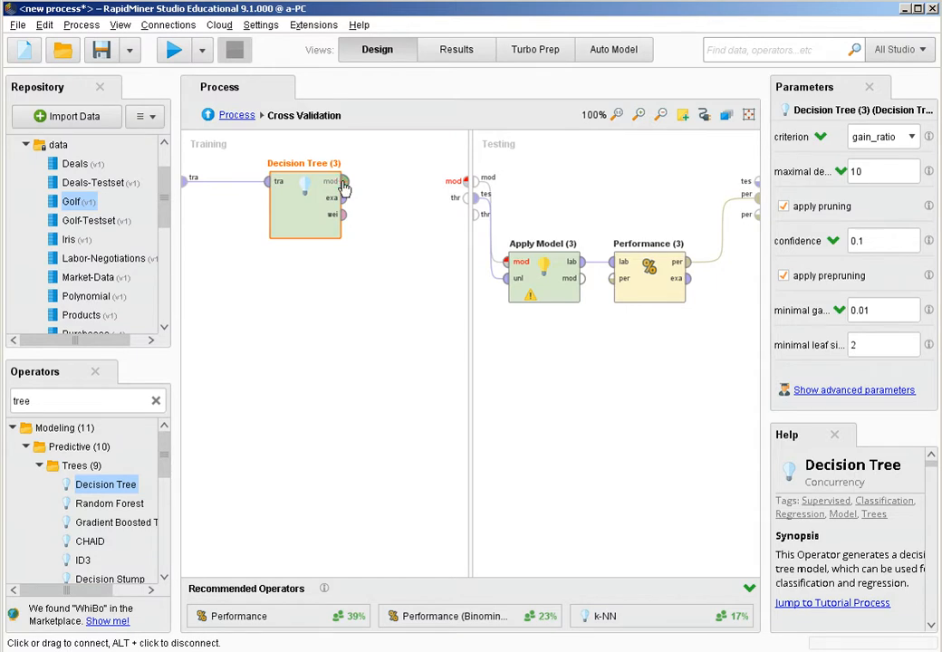
pyautogui.click(344, 181)
pyautogui.click(465, 185)
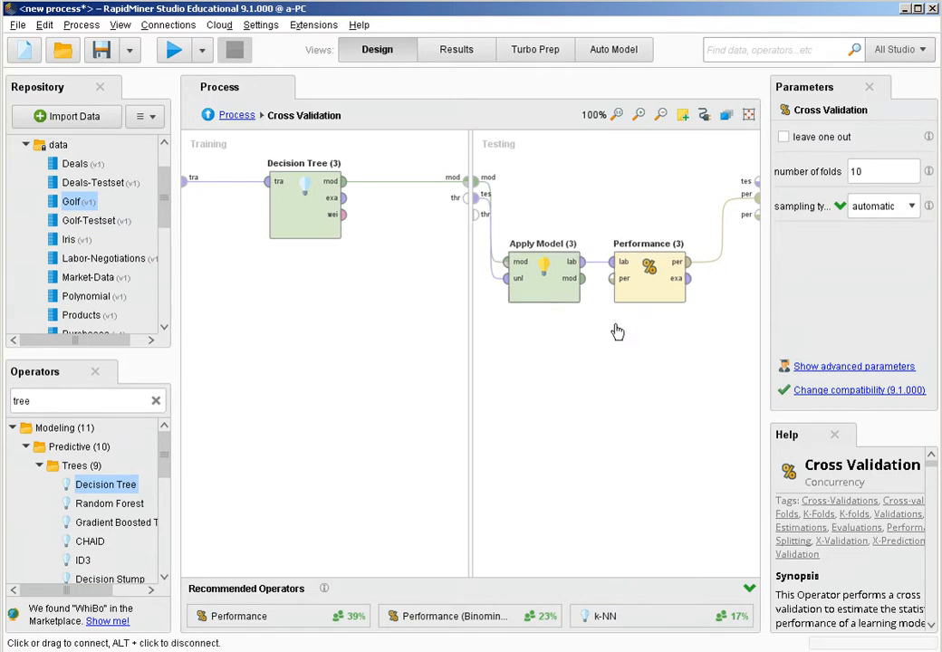
# Run the process with 10 folds, review the cross-validated accuracy of Performance (3), and return to the subprocess design.
pyautogui.click(896, 175)
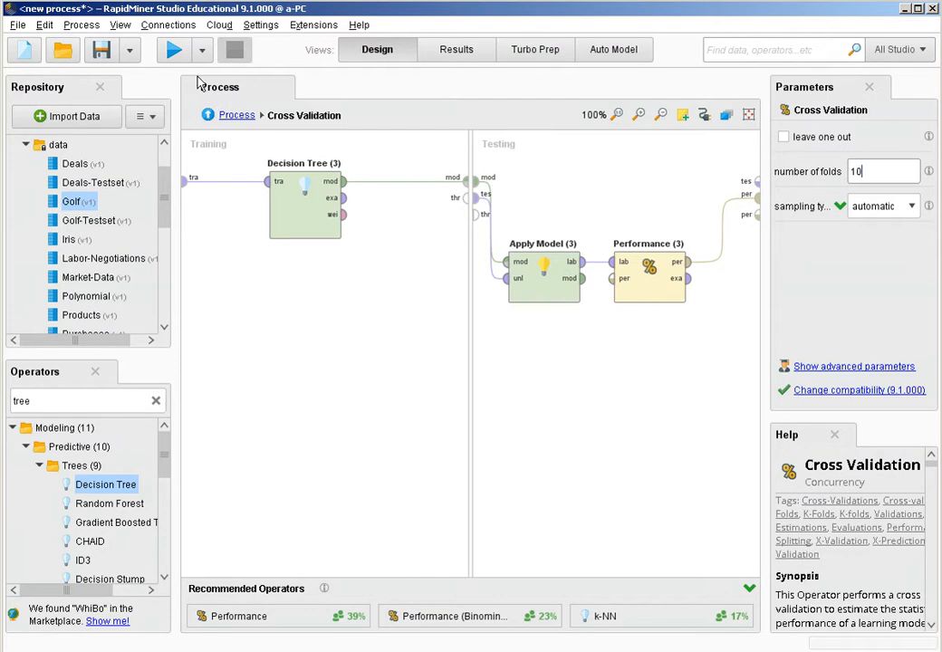
pyautogui.click(172, 59)
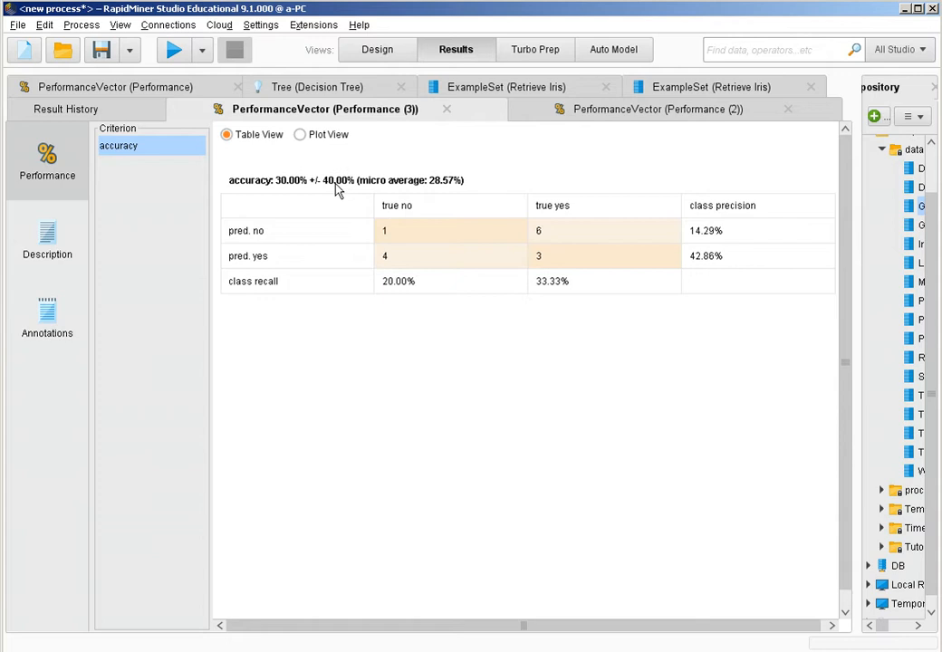
pyautogui.click(374, 56)
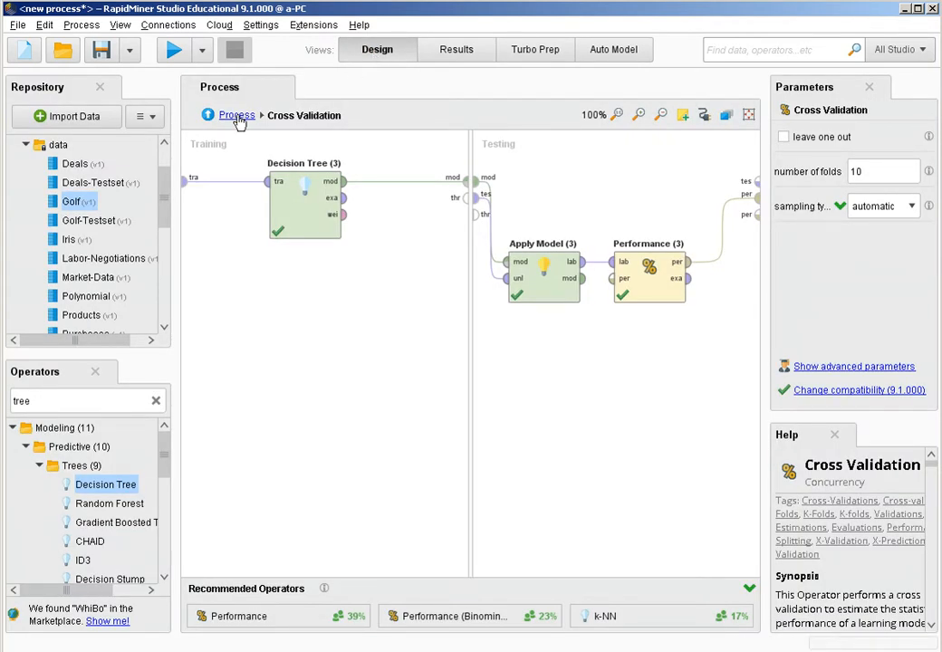
# Return to the main process and delete the three Retrieve Golf operators.
pyautogui.click(238, 117)
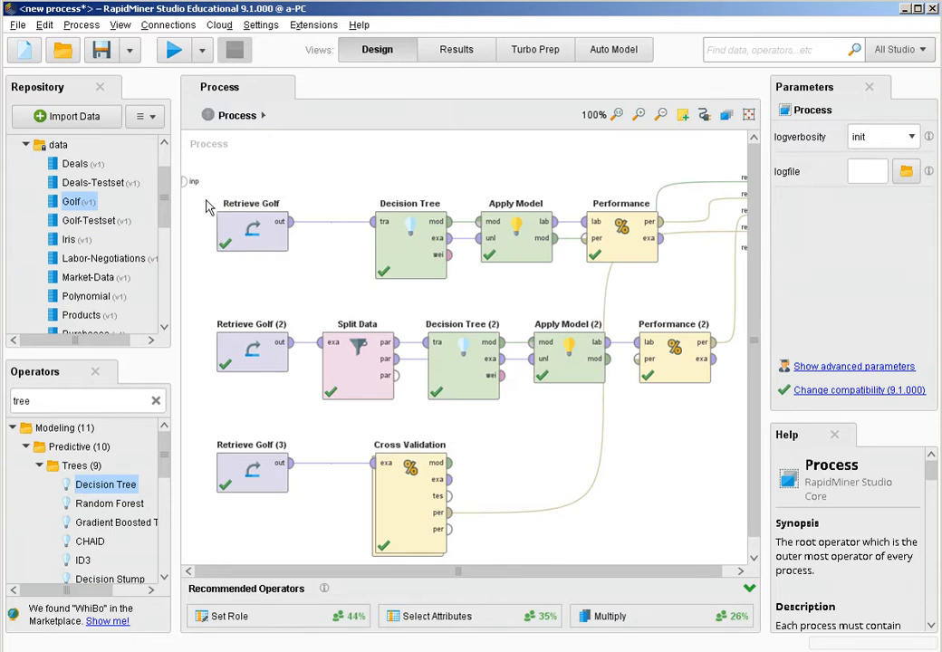
pyautogui.moveTo(196, 196); pyautogui.dragTo(298, 510)
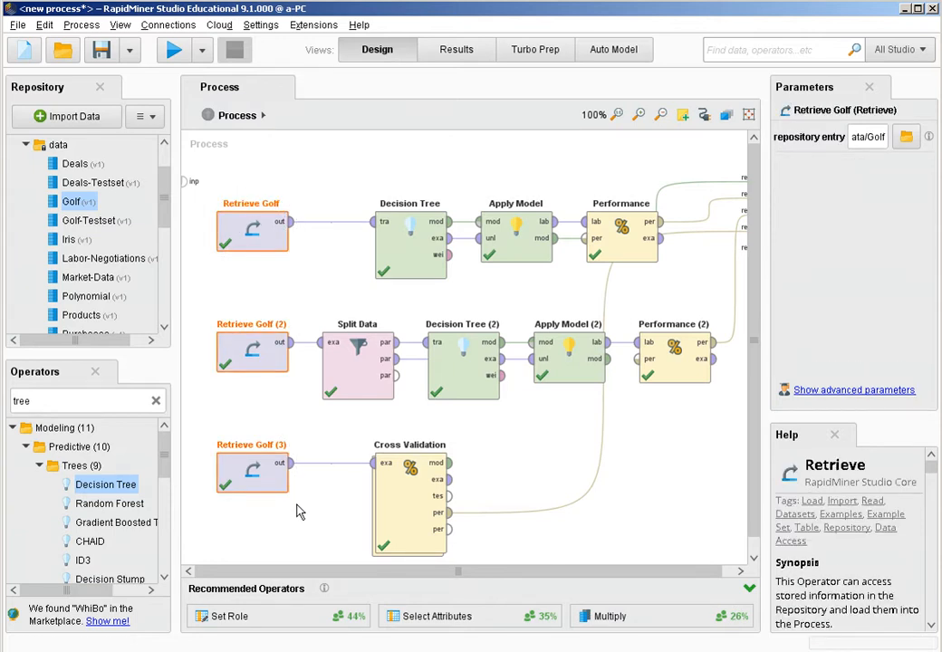
pyautogui.press('Delete')
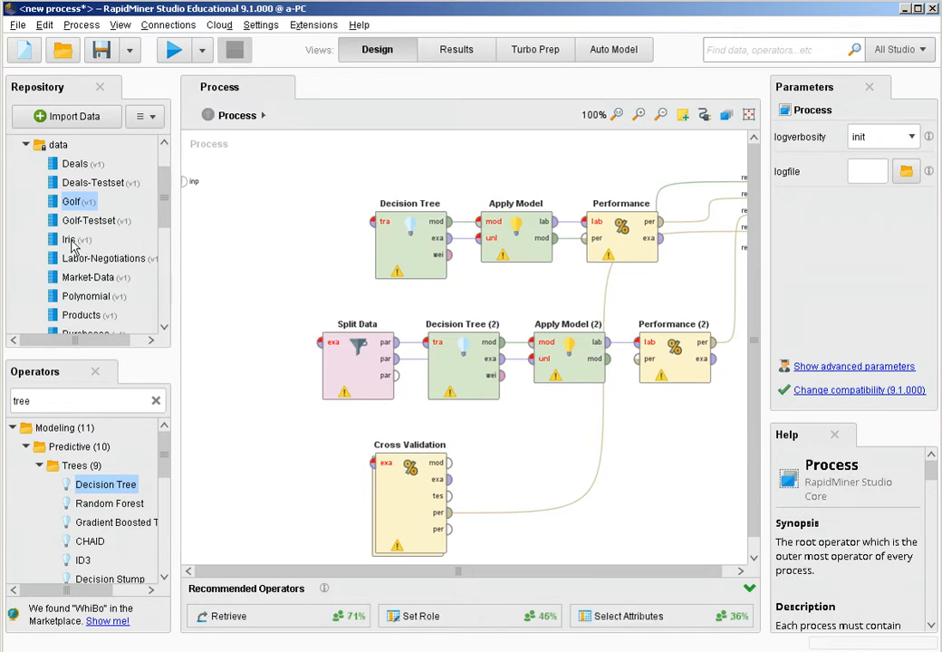
# Add three Iris Retrieve operators and connect their outputs to the first Decision Tree, Split Data and Cross Validation.
pyautogui.moveTo(73, 241); pyautogui.dragTo(231, 228)
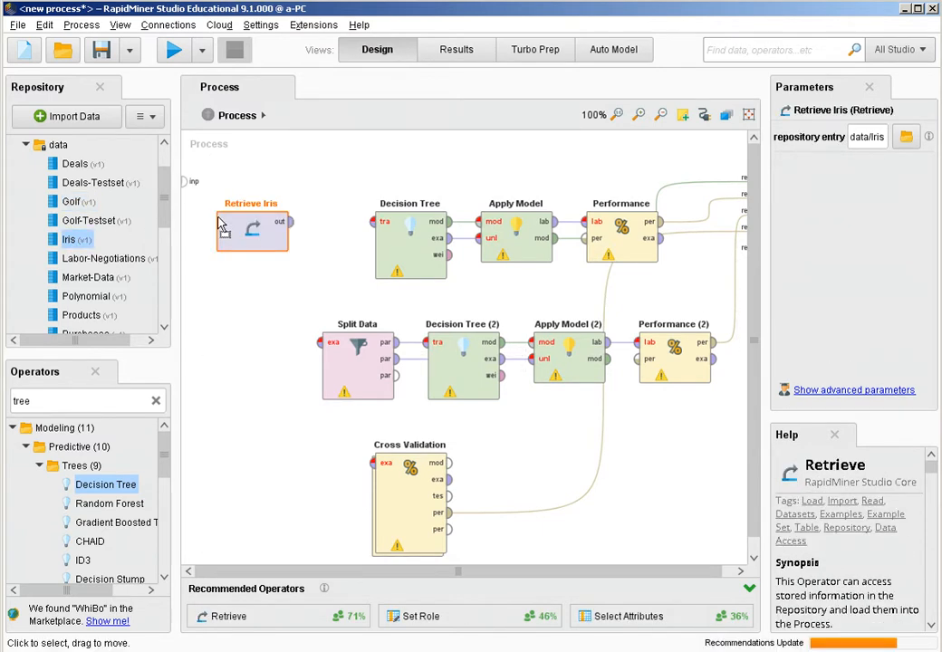
pyautogui.click(288, 221)
pyautogui.click(371, 224)
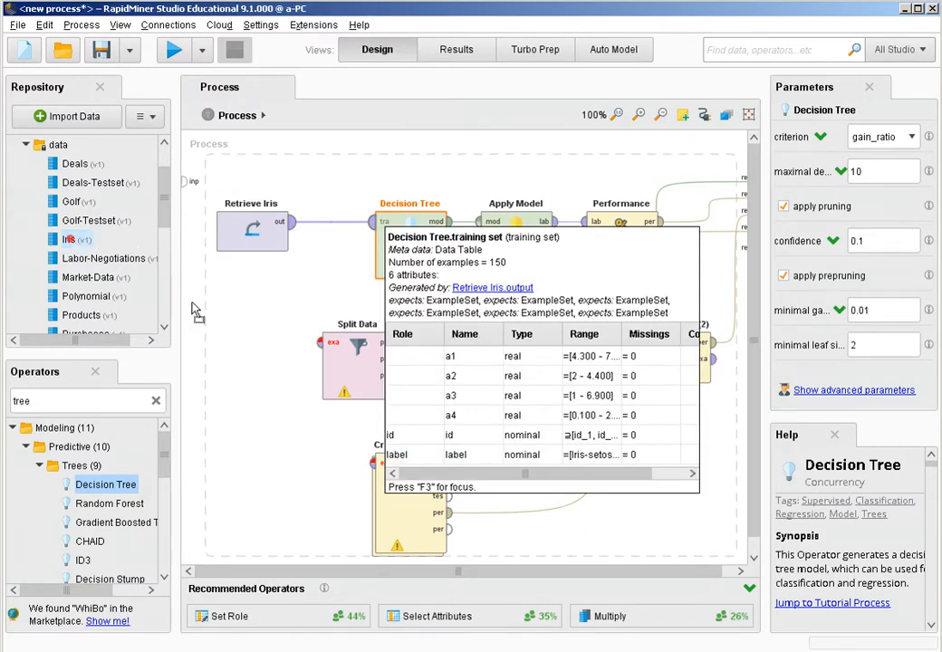
pyautogui.moveTo(194, 310); pyautogui.dragTo(211, 361)
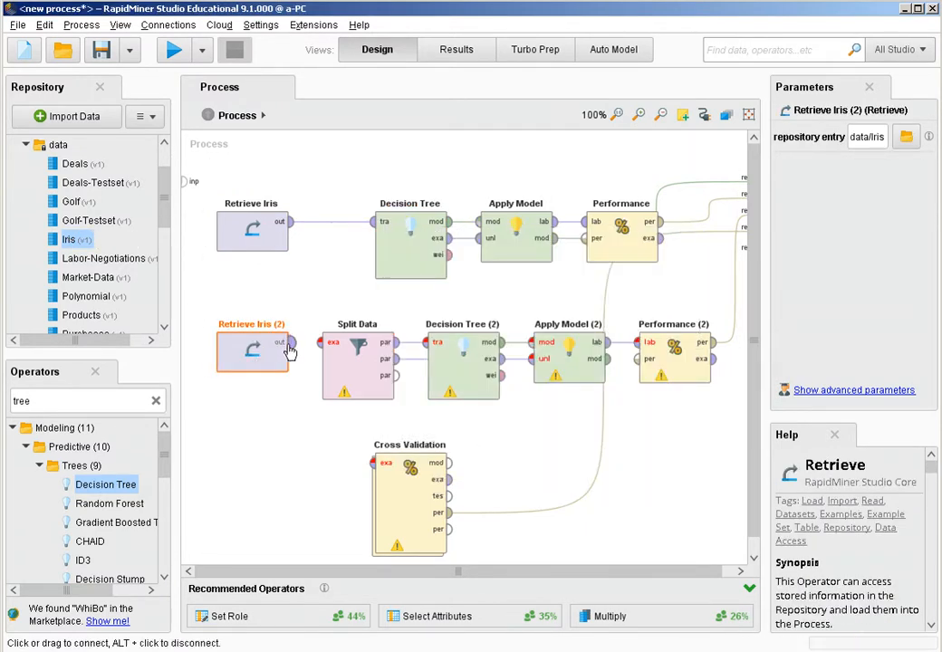
pyautogui.click(289, 350)
pyautogui.click(323, 354)
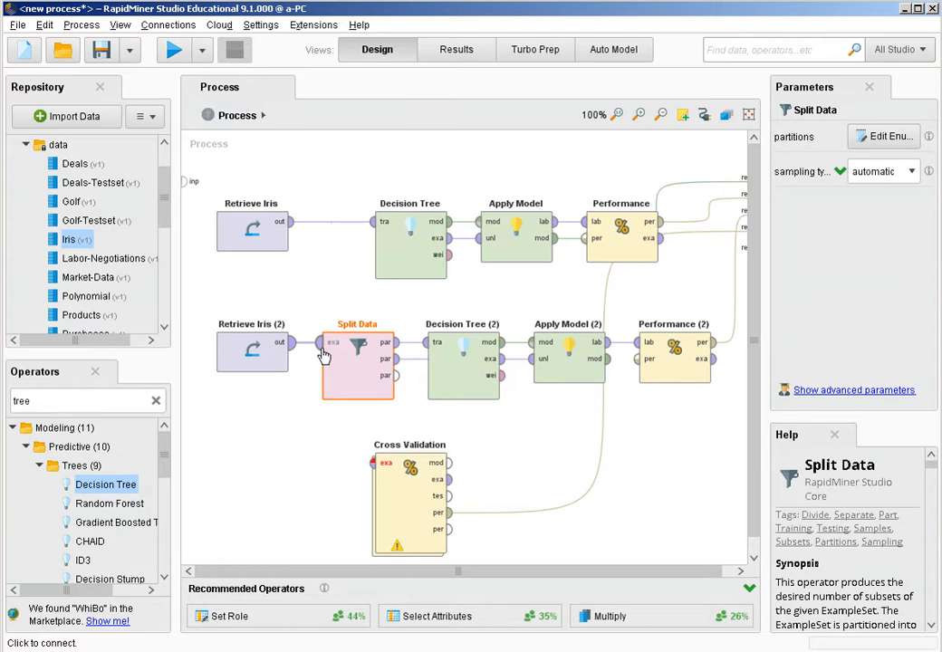
pyautogui.moveTo(71, 238); pyautogui.dragTo(218, 462)
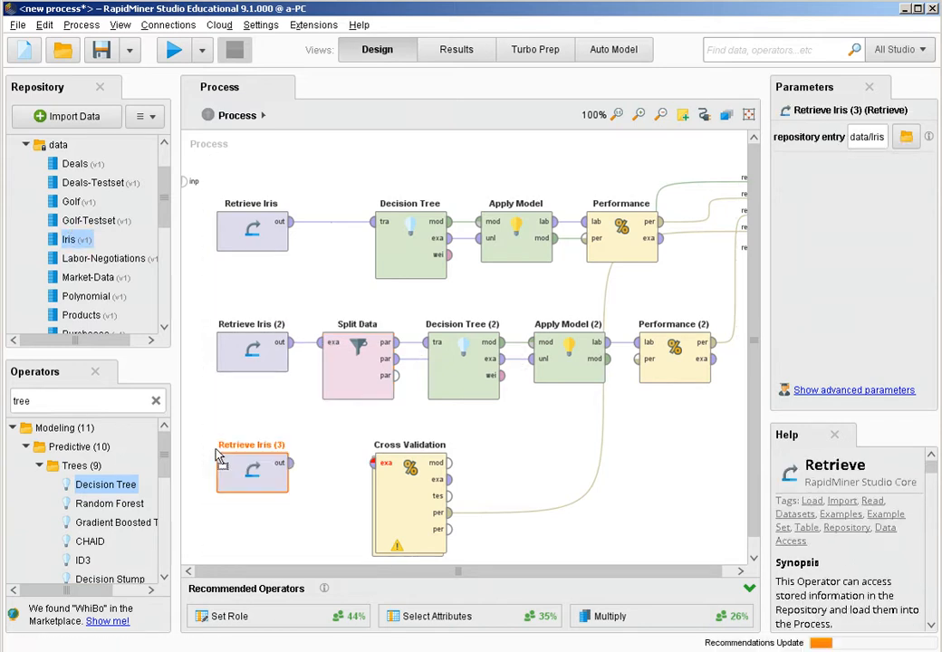
pyautogui.click(289, 464)
pyautogui.click(373, 463)
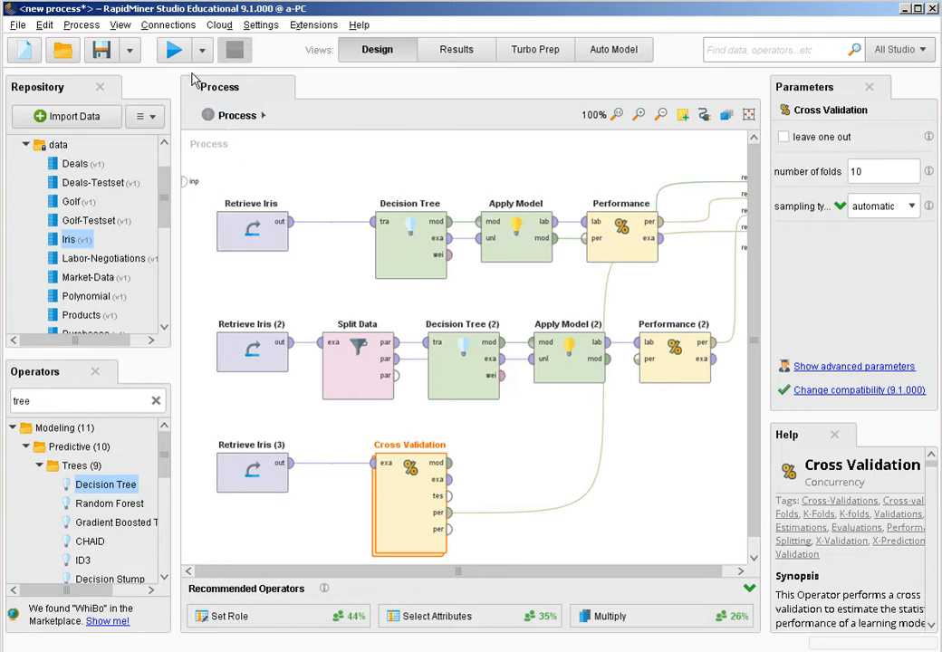
# Run the process on Iris, compare the accuracies of Performance, Performance (2) and Performance (3), and return to the design.
pyautogui.click(174, 51)
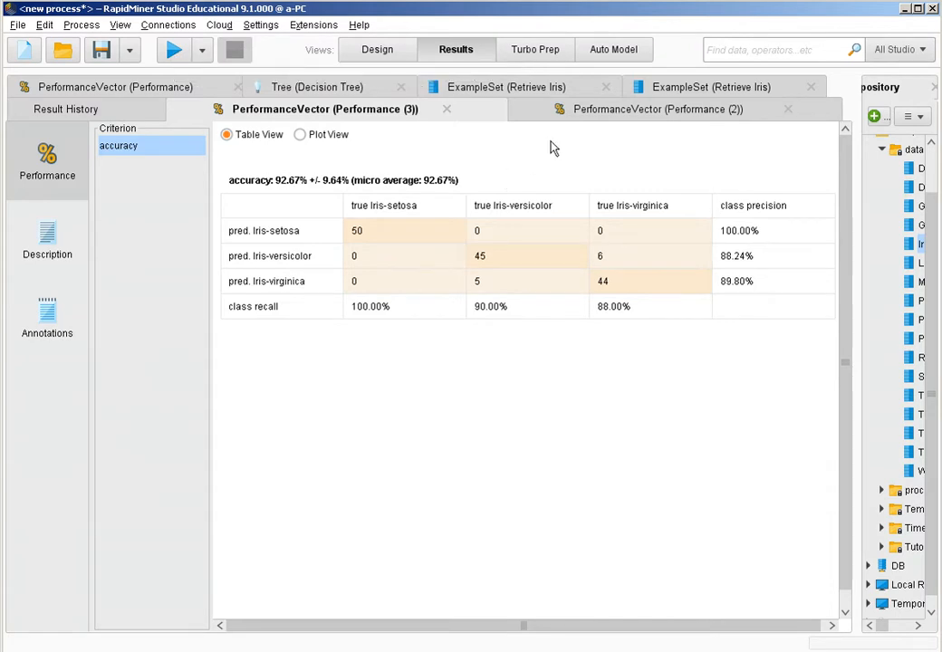
pyautogui.click(610, 111)
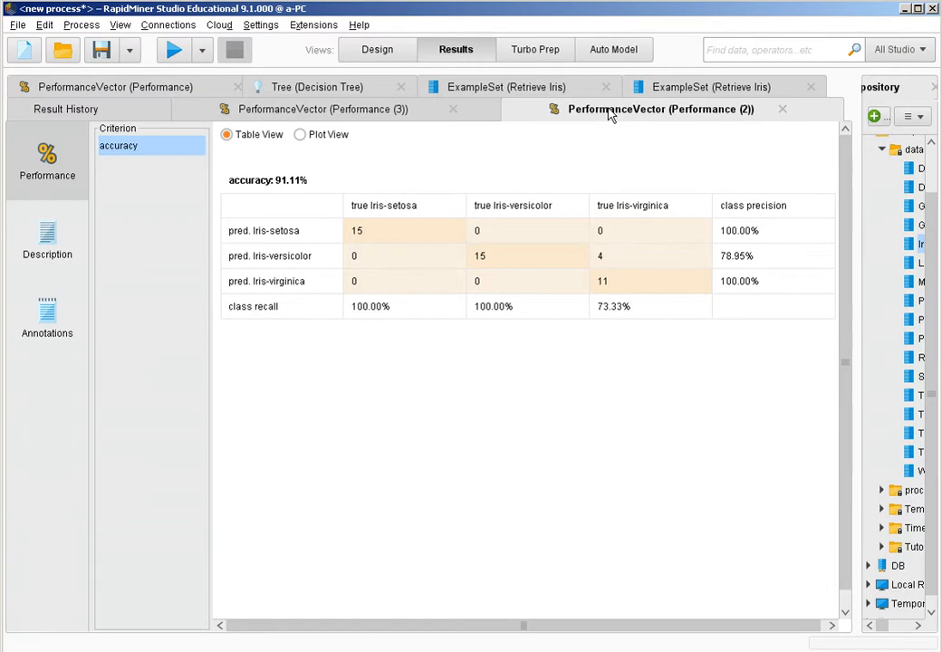
pyautogui.click(146, 89)
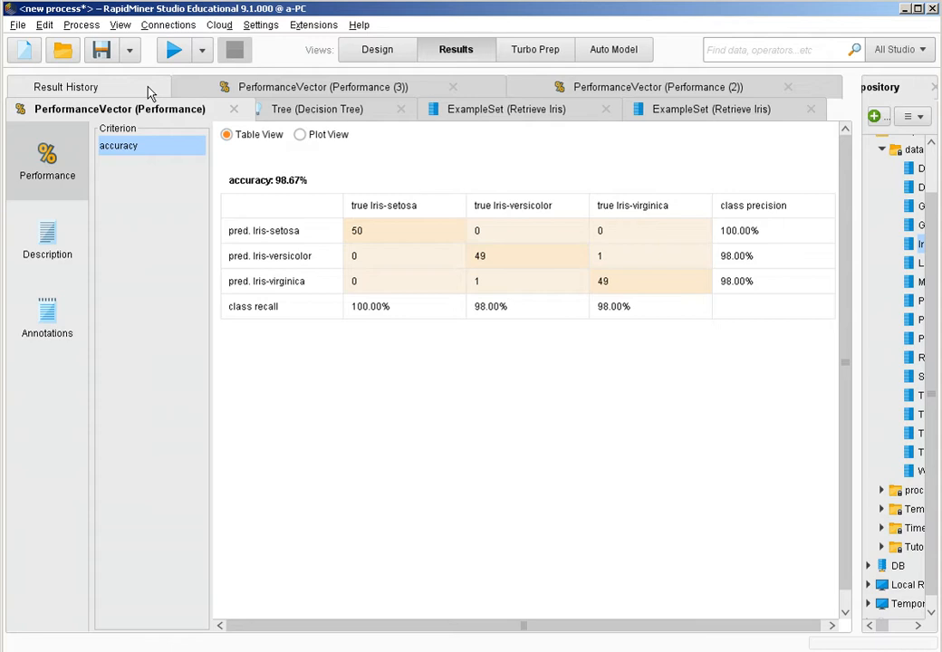
pyautogui.click(617, 91)
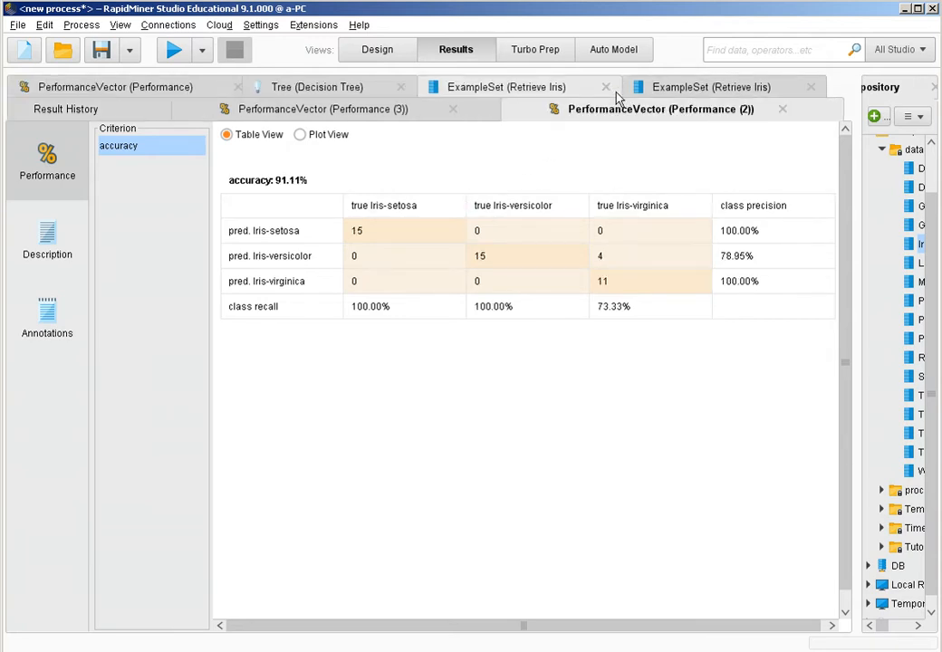
pyautogui.click(333, 112)
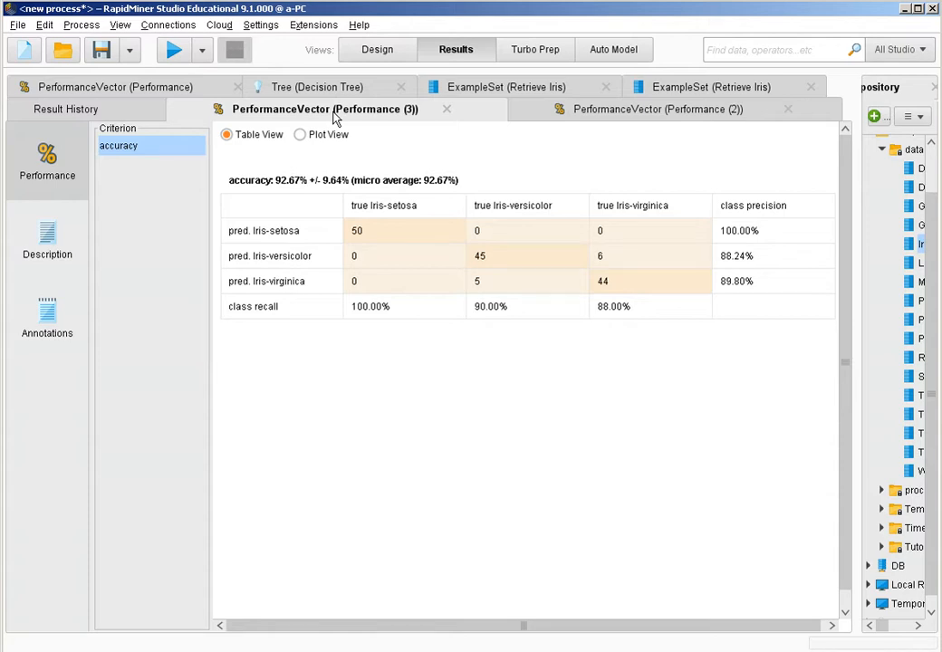
pyautogui.click(397, 54)
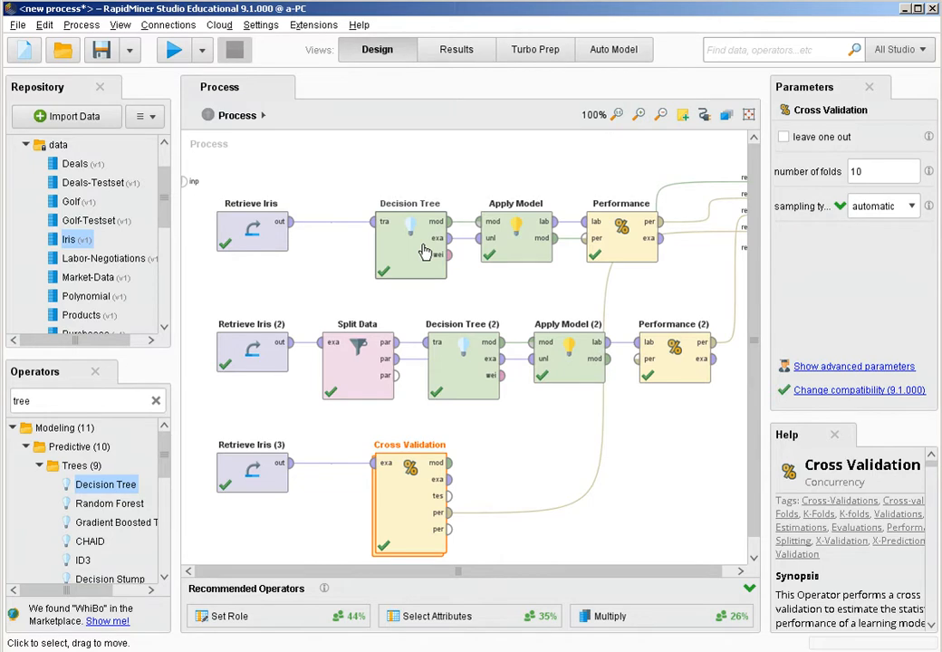
# Turn off pruning and prepruning for Decision Tree and Decision Tree (2) in the main process.
pyautogui.click(425, 251)
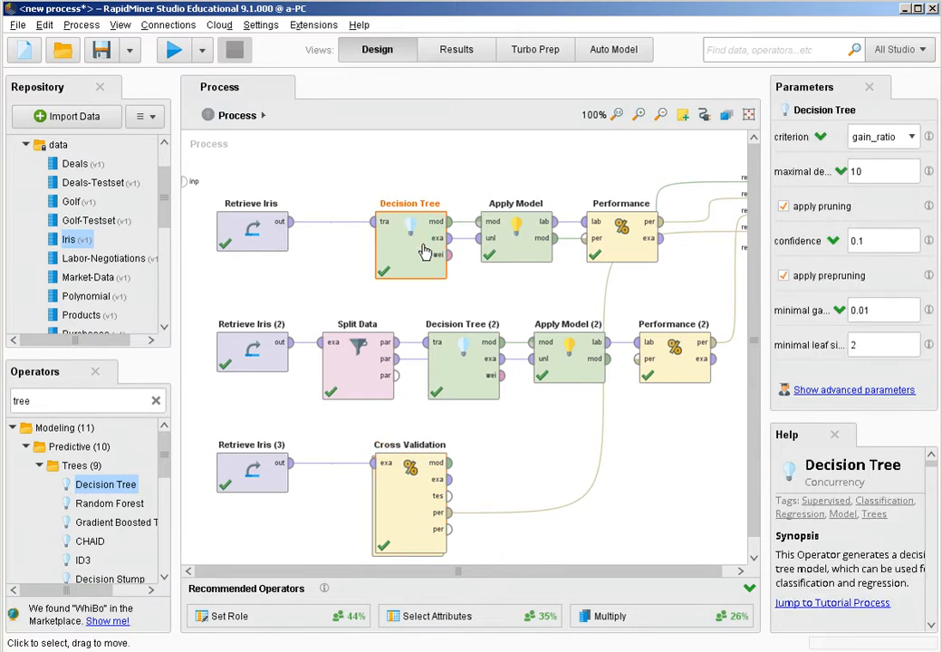
pyautogui.click(805, 208)
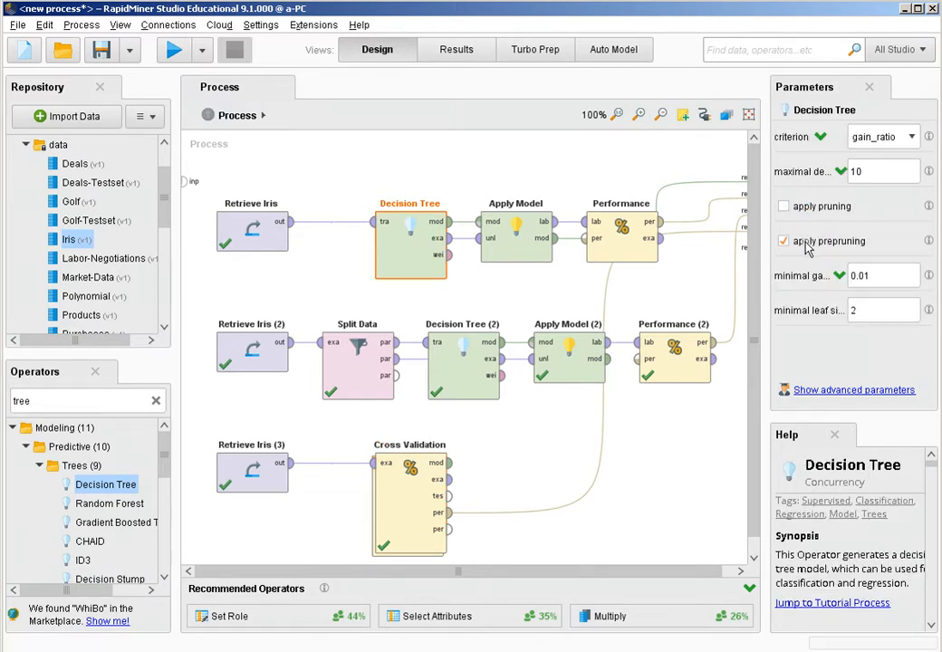
pyautogui.click(797, 242)
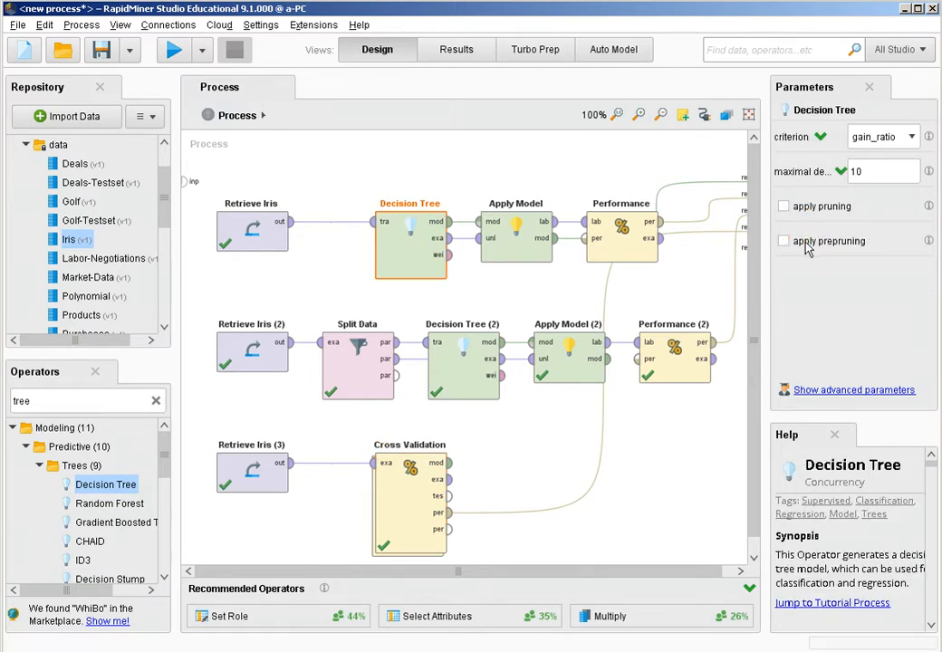
pyautogui.click(449, 367)
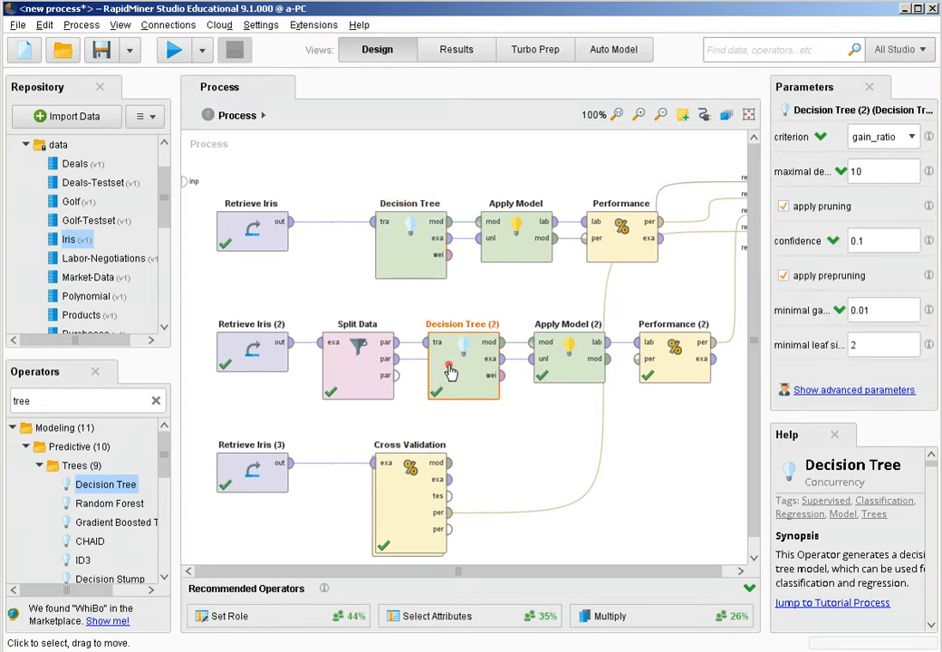
pyautogui.click(785, 276)
pyautogui.click(783, 206)
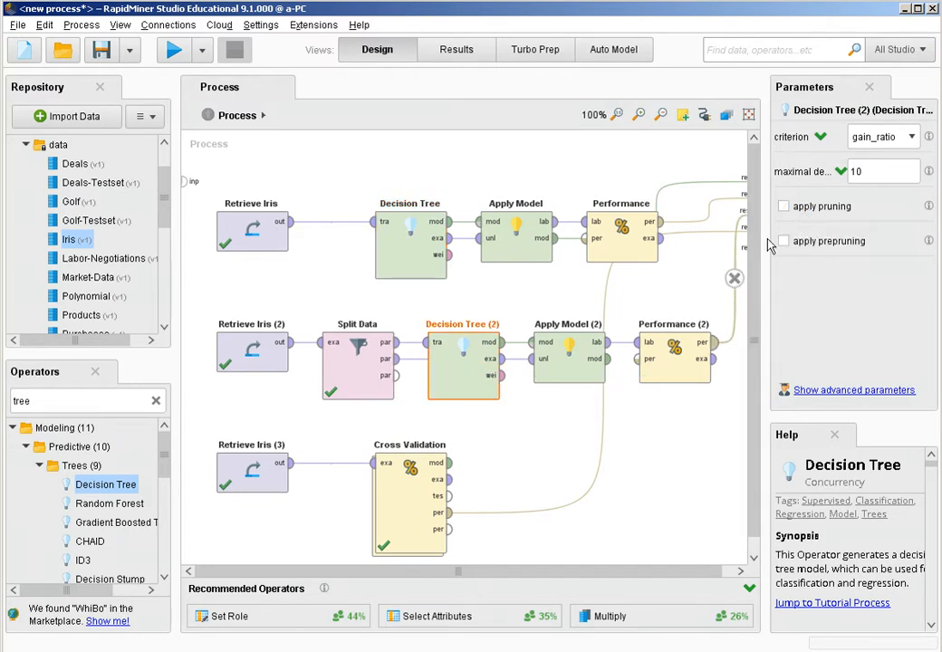
# Turn off pruning and prepruning for Decision Tree (3) inside Cross Validation and return to the main process.
pyautogui.click(412, 496)
pyautogui.doubleClick(413, 497)
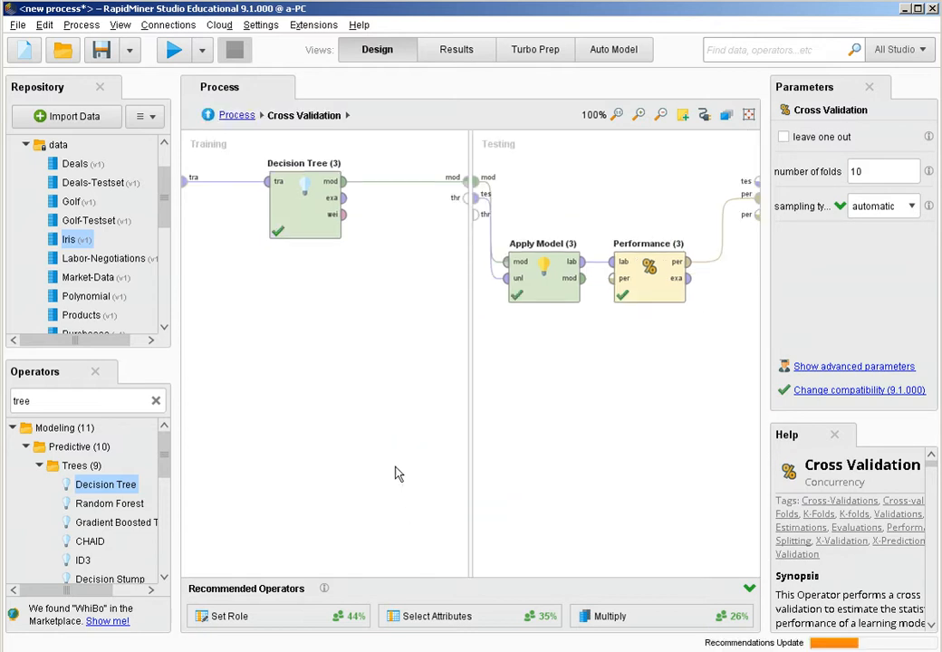
pyautogui.click(310, 211)
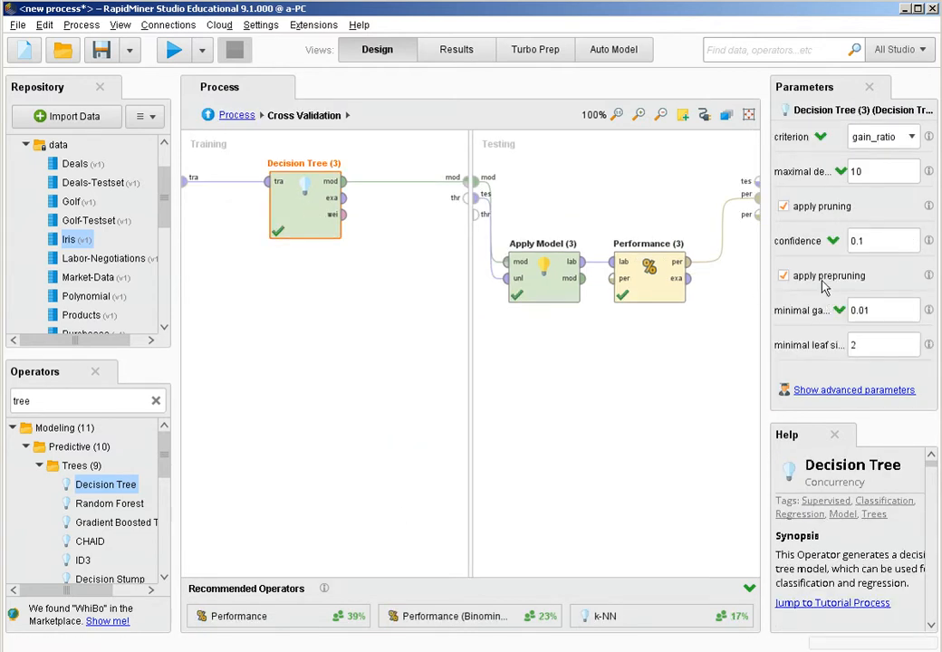
pyautogui.click(784, 276)
pyautogui.click(821, 208)
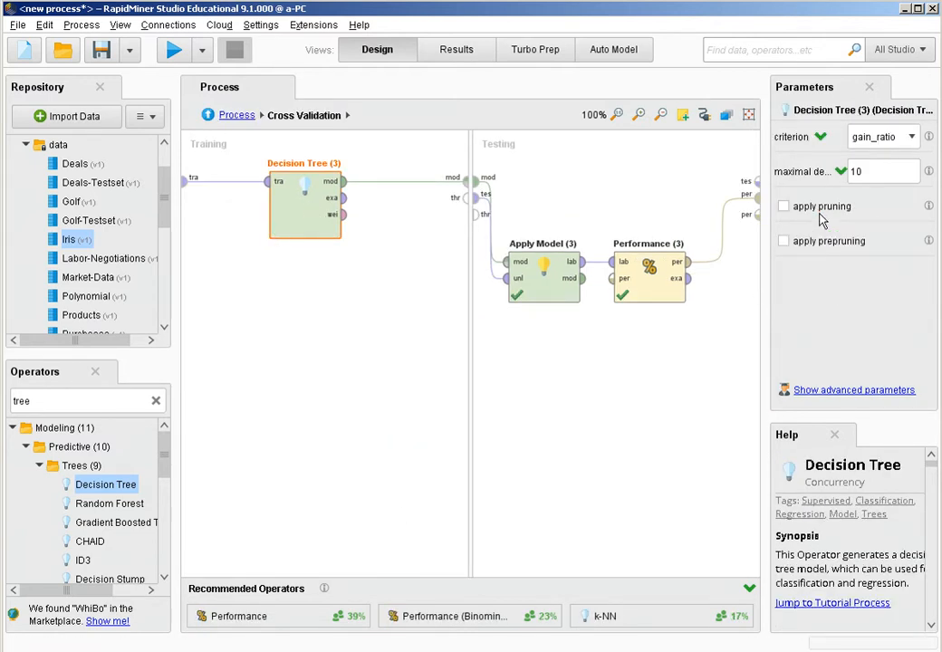
pyautogui.click(236, 117)
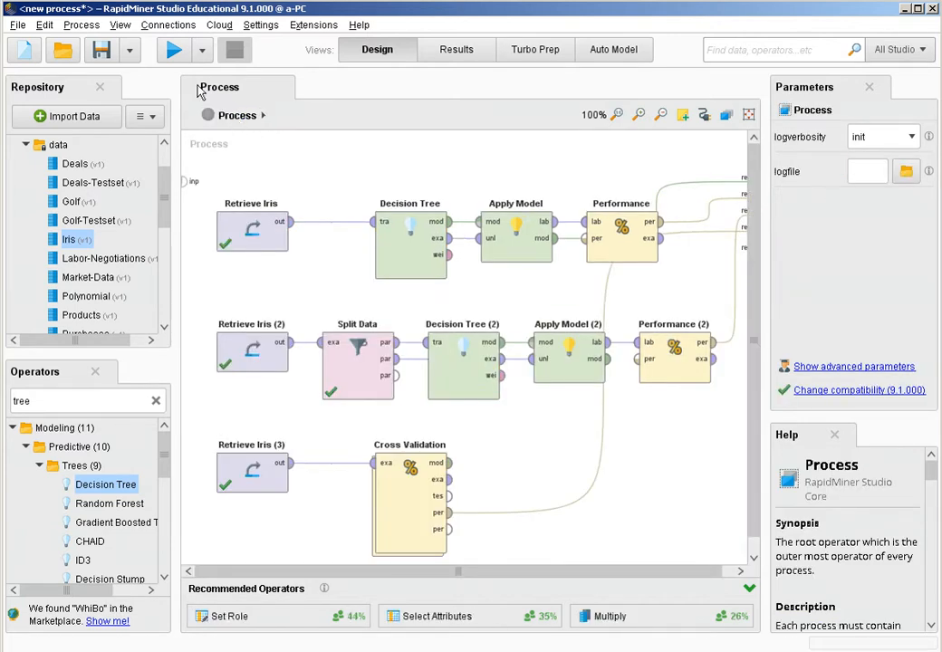
# Rerun the process with the unpruned trees, compare the accuracies of all three Performance operators, and return to the design.
pyautogui.click(173, 50)
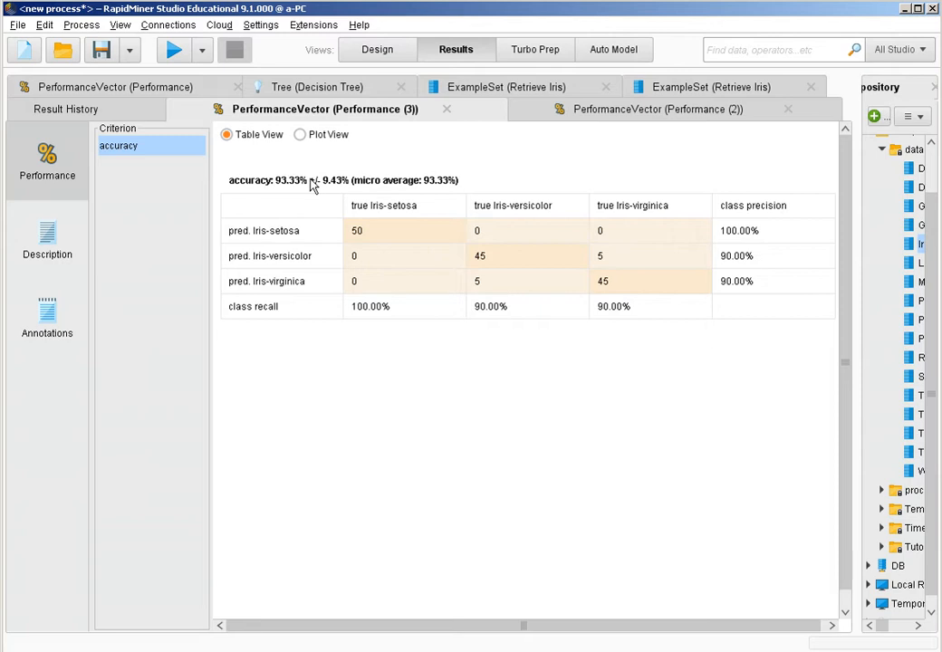
pyautogui.click(606, 113)
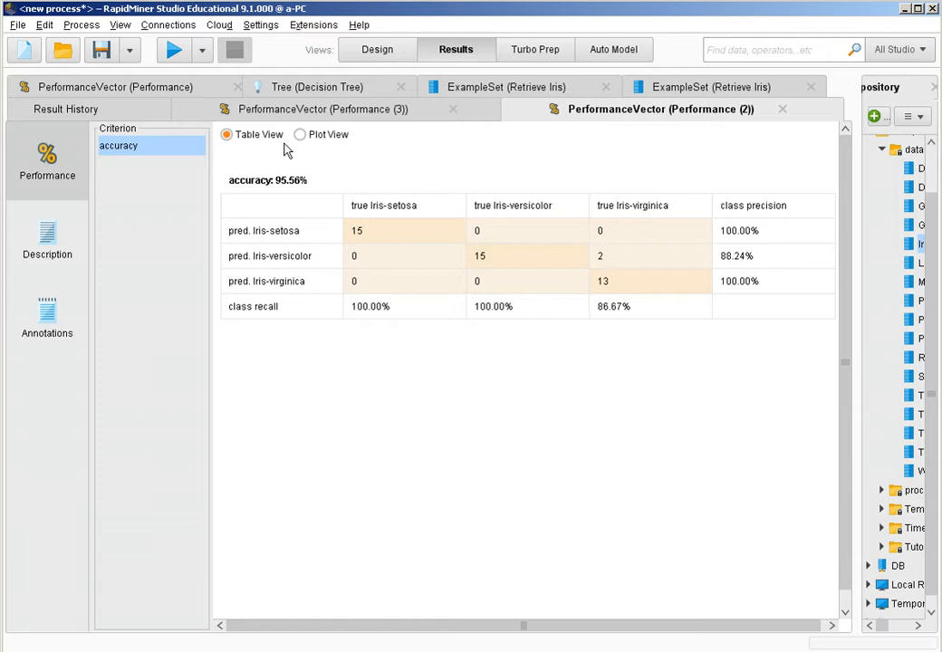
pyautogui.click(118, 88)
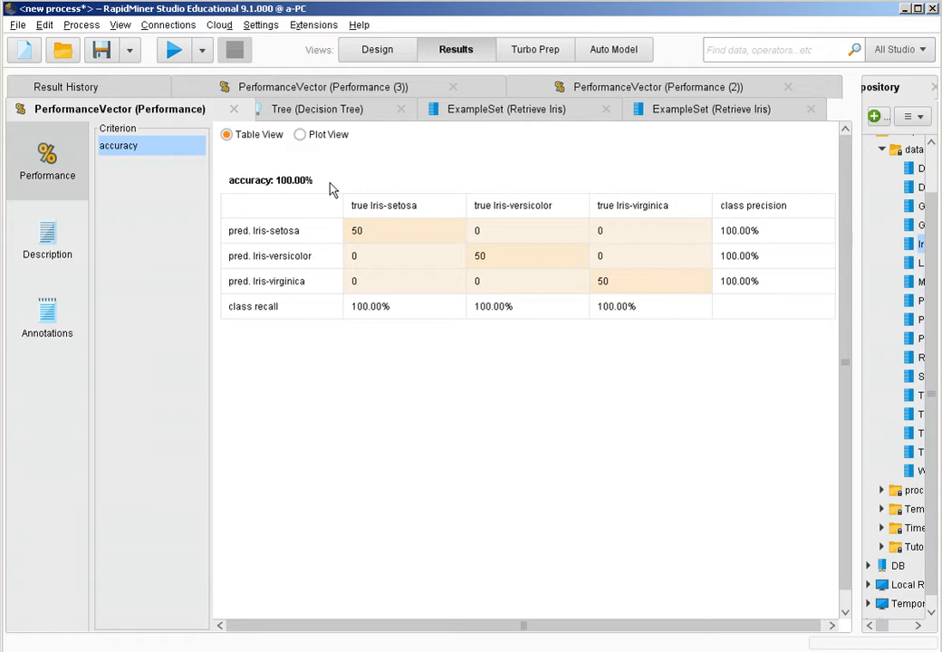
pyautogui.click(394, 57)
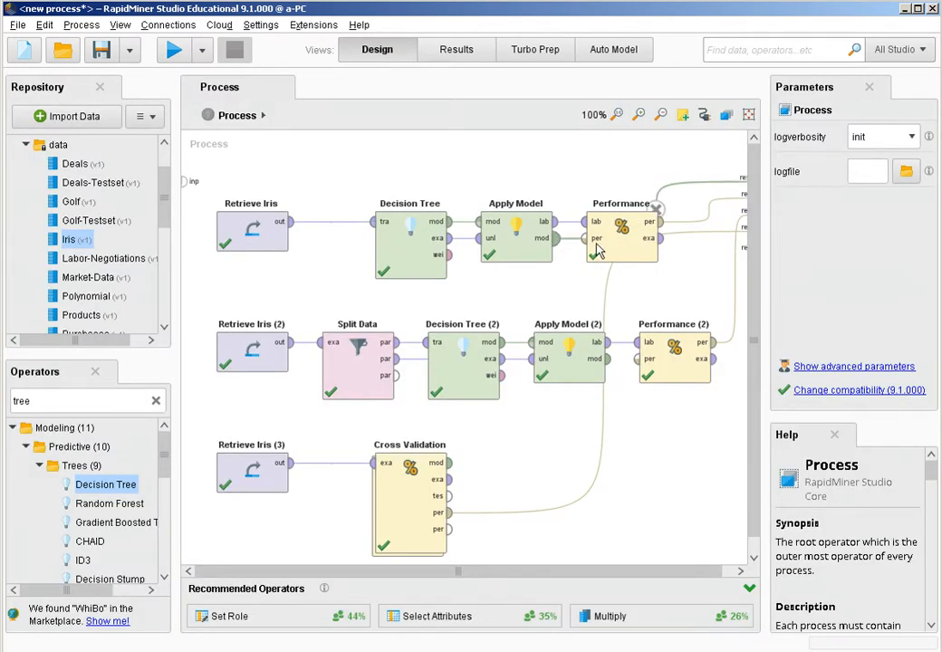
# Review the parameters of the first Decision Tree, Split Data and Cross Validation operators.
pyautogui.click(412, 255)
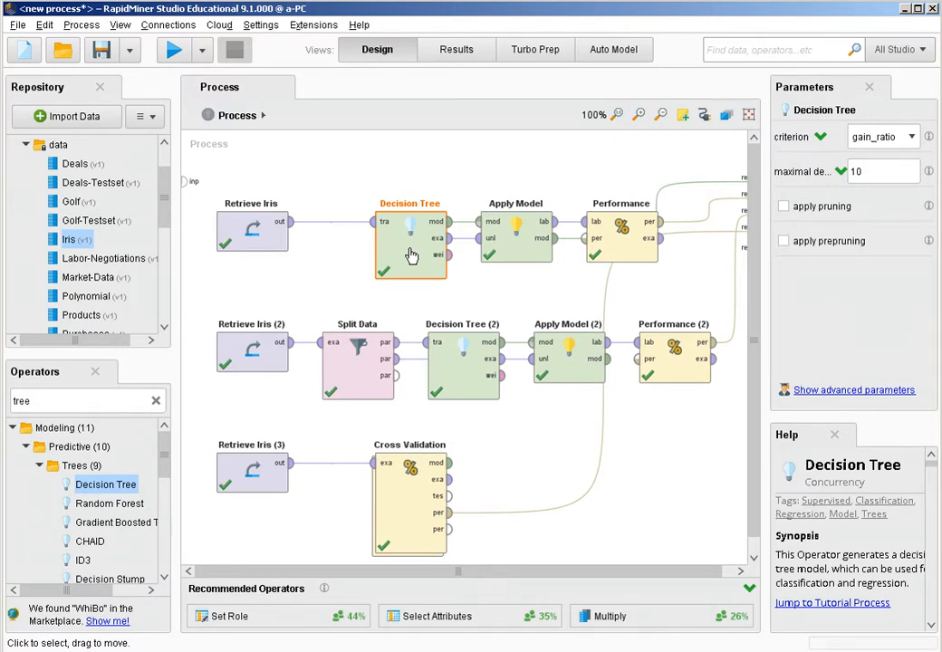
pyautogui.click(363, 379)
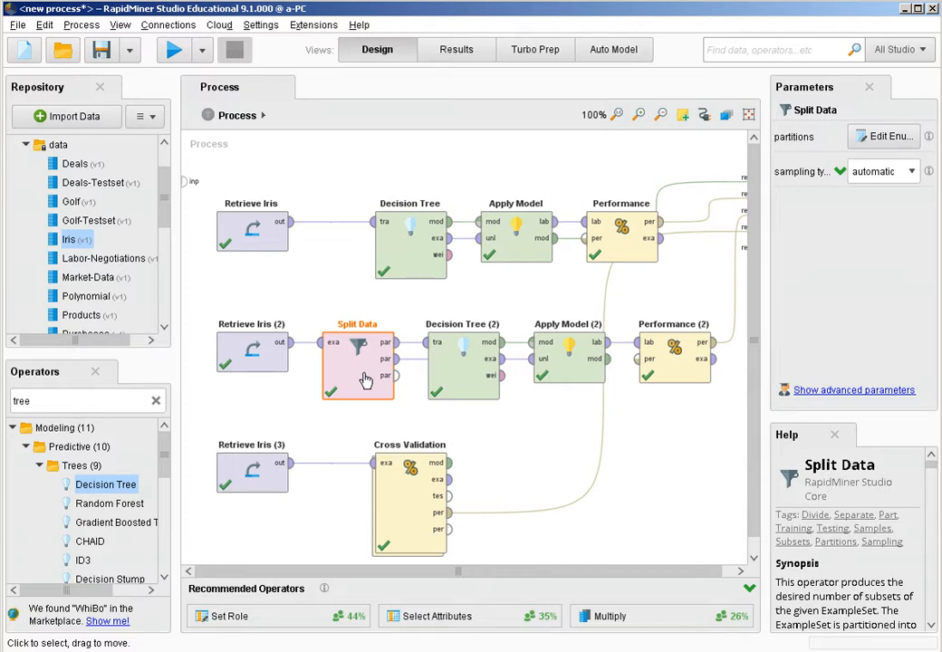
pyautogui.click(405, 512)
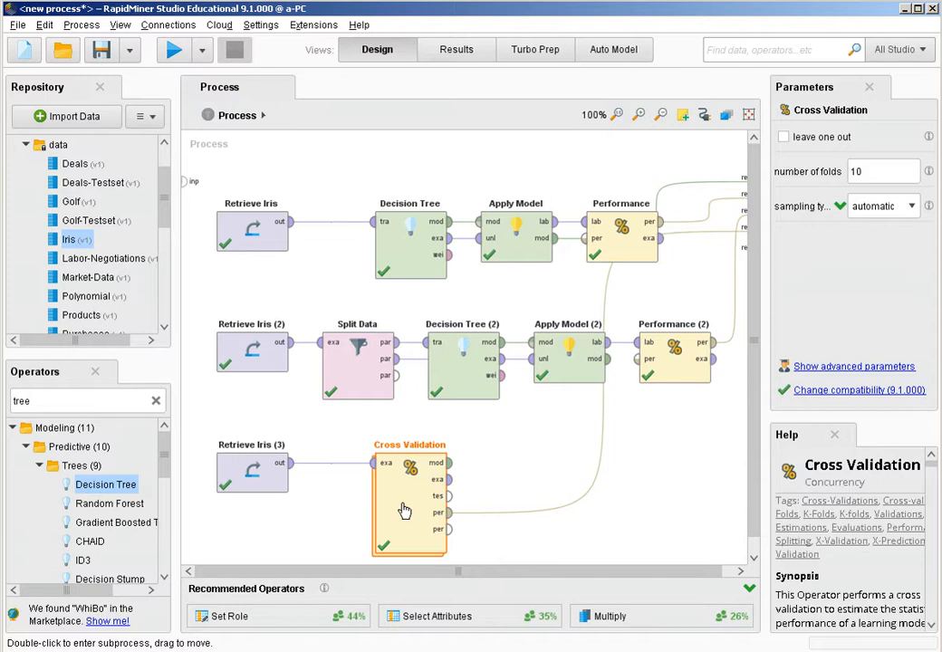
# Delete the training-data and Split Data branches, and move Cross Validation and Retrieve Iris (3) up into their place.
pyautogui.moveTo(727, 408); pyautogui.dragTo(217, 186)
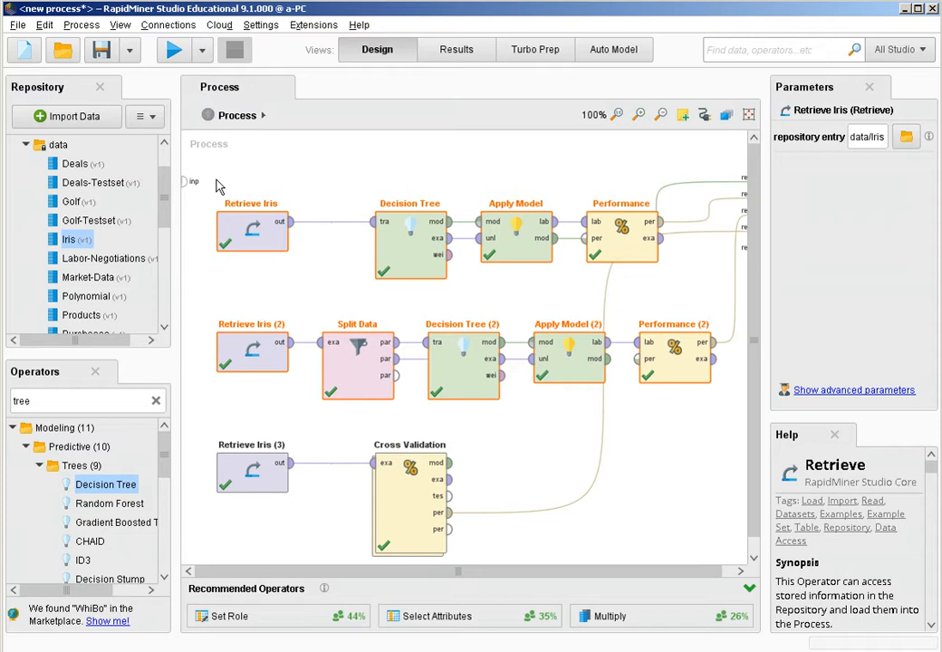
pyautogui.press('Delete')
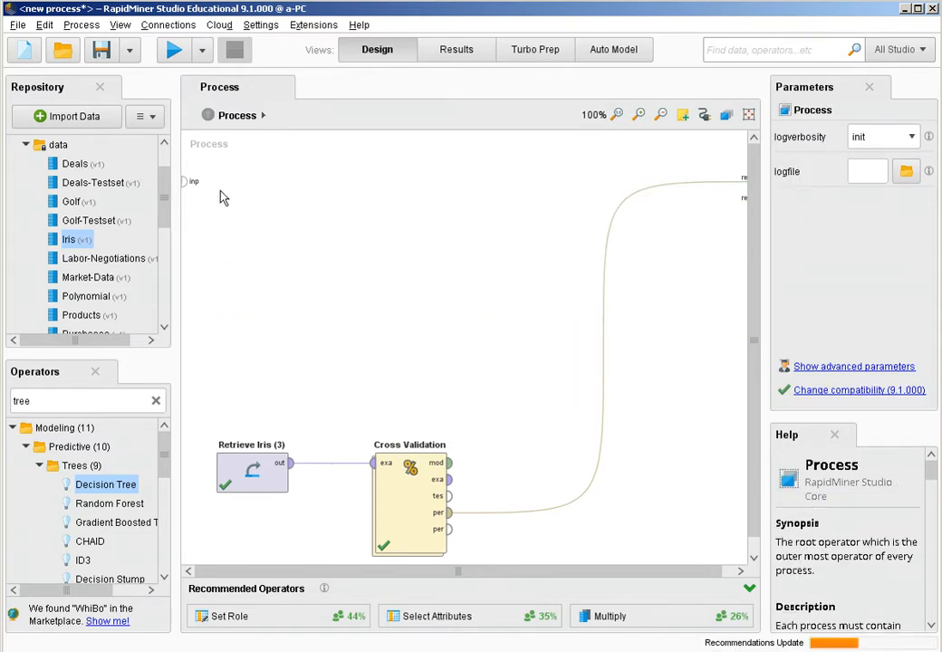
pyautogui.click(399, 430)
pyautogui.moveTo(373, 486); pyautogui.dragTo(426, 245)
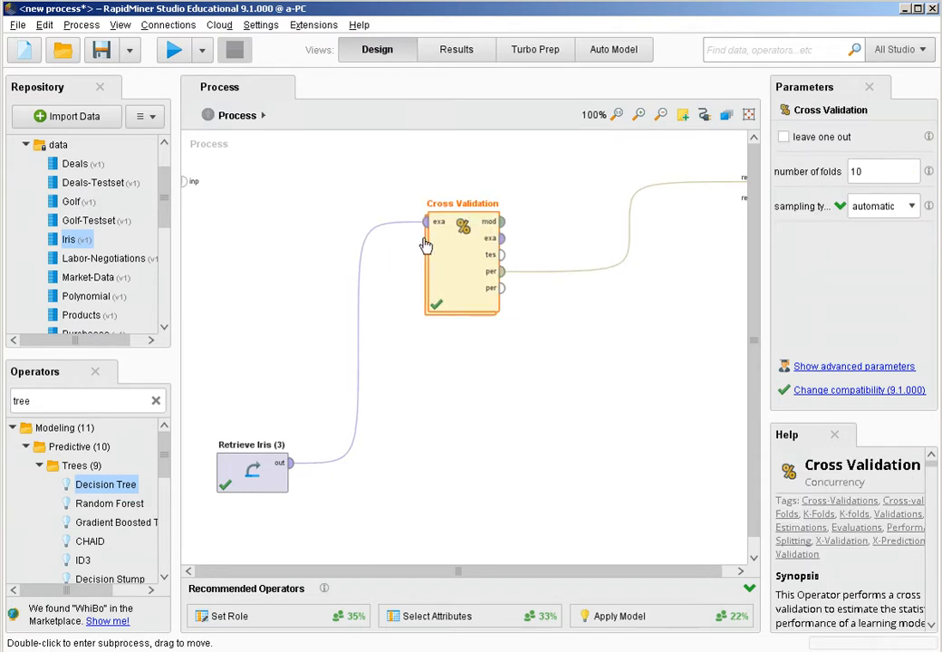
pyautogui.moveTo(237, 464); pyautogui.dragTo(274, 238)
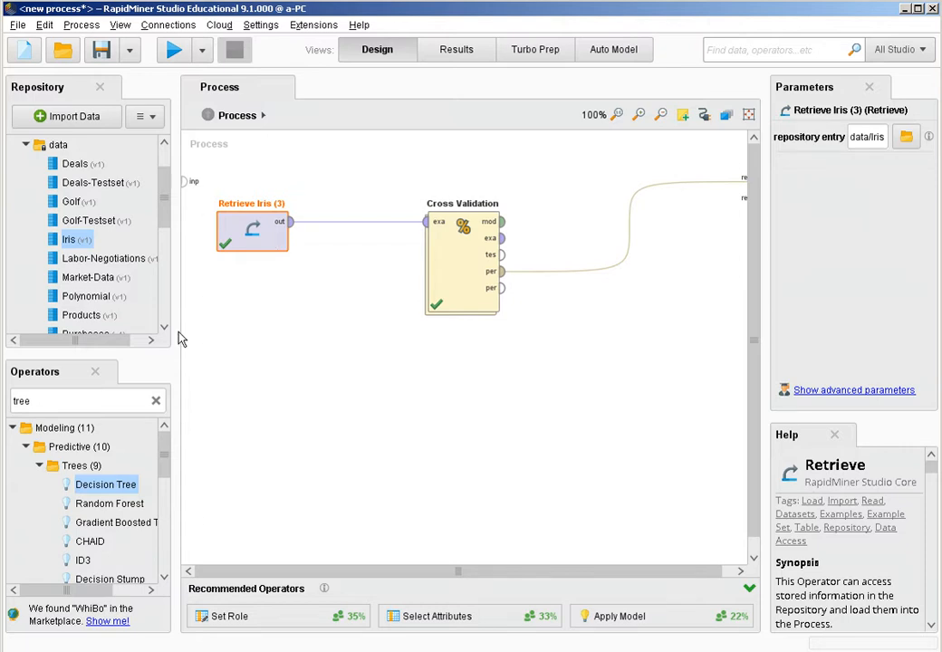
# Delete Decision Tree (3) from the training side of Cross Validation and clear the operator search.
pyautogui.click(39, 466)
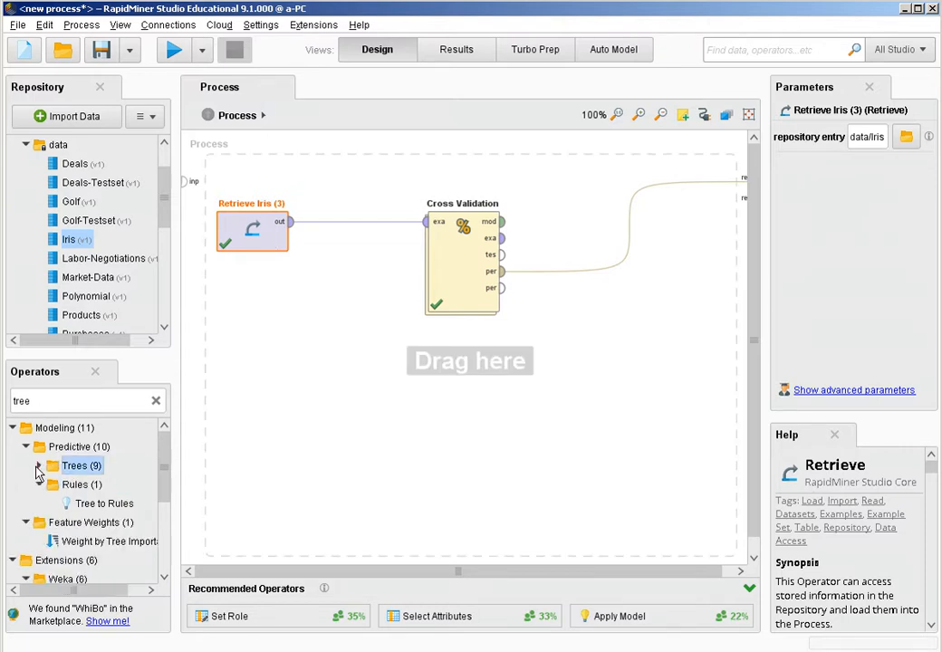
pyautogui.click(461, 269)
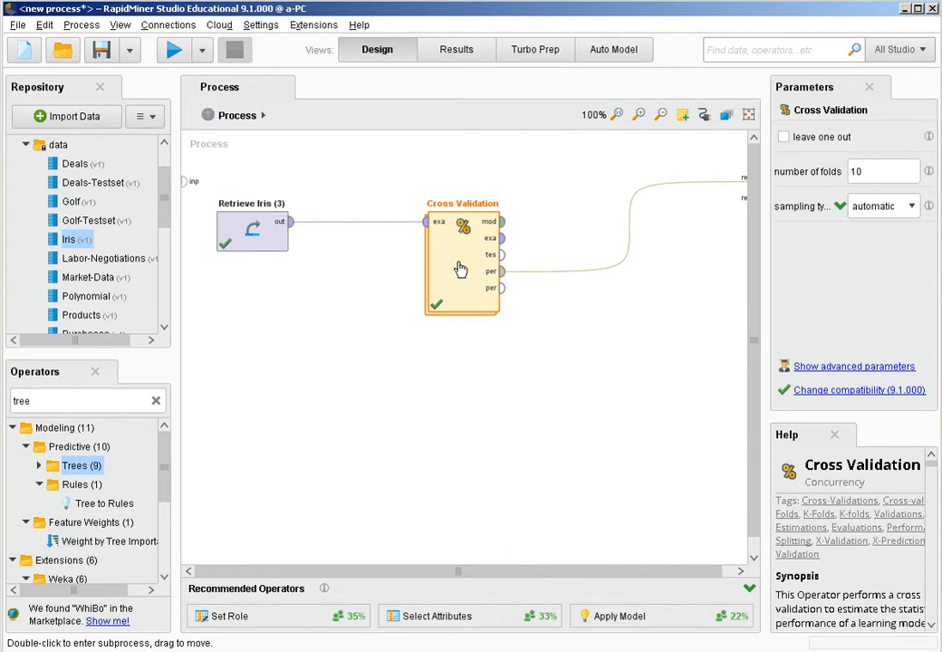
pyautogui.doubleClick(460, 269)
pyautogui.click(305, 203)
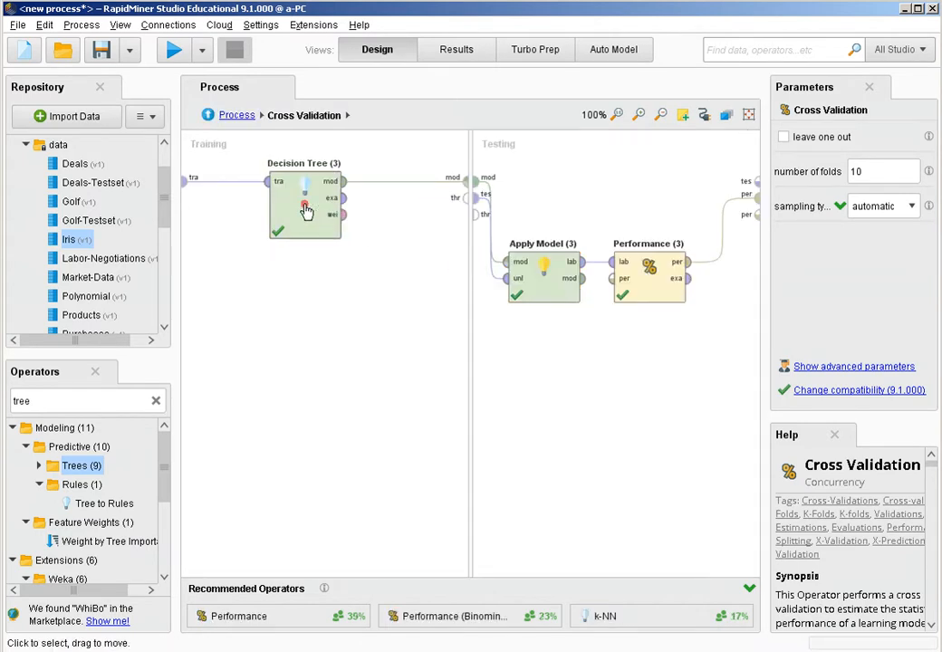
pyautogui.press('Delete')
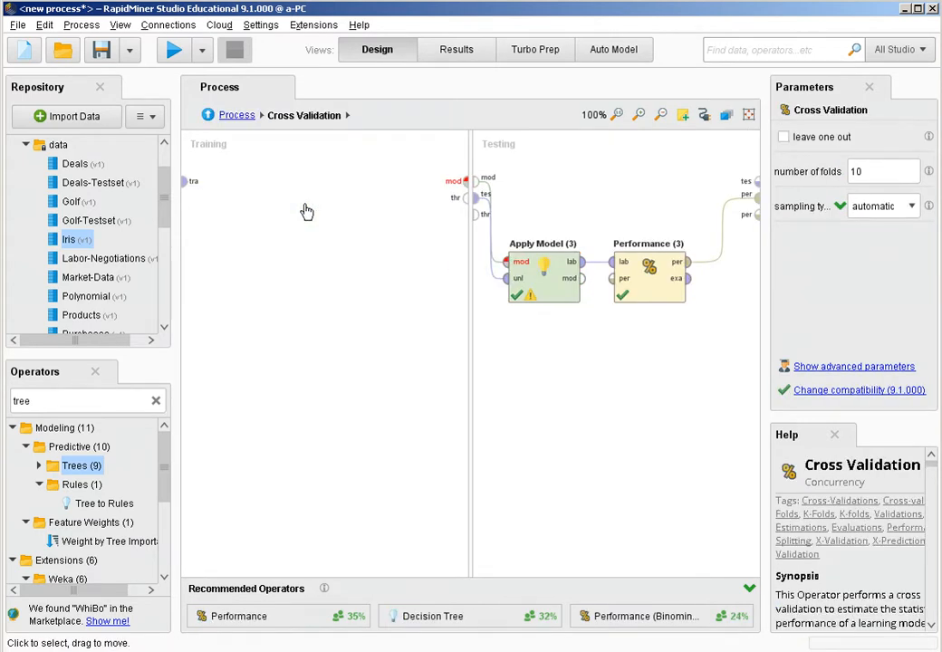
pyautogui.click(155, 401)
pyautogui.write('na')
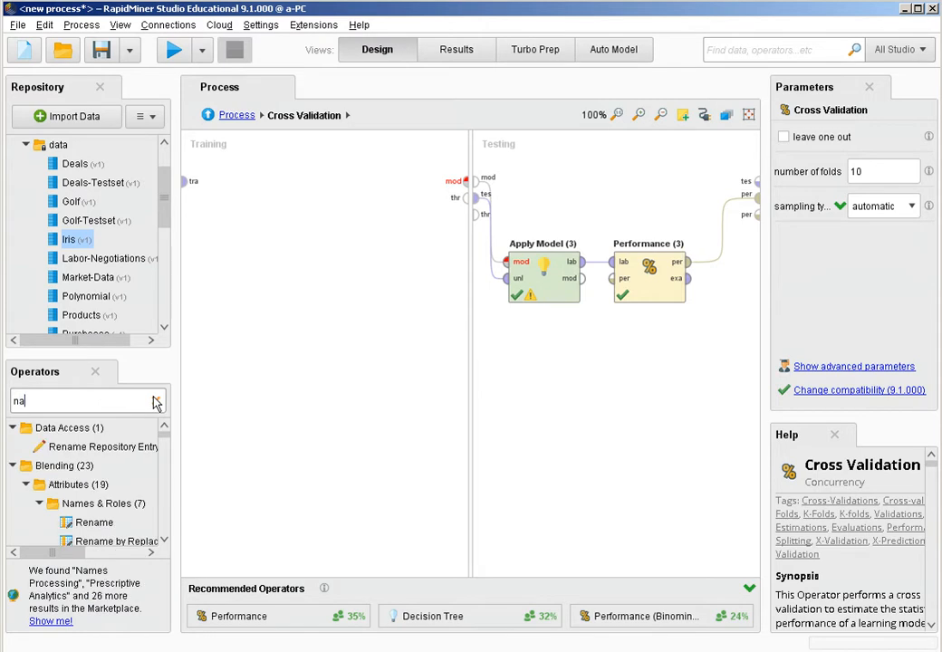
pyautogui.write('i')
pyautogui.press('BackSpace')
pyautogui.press('BackSpace')
pyautogui.press('BackSpace')
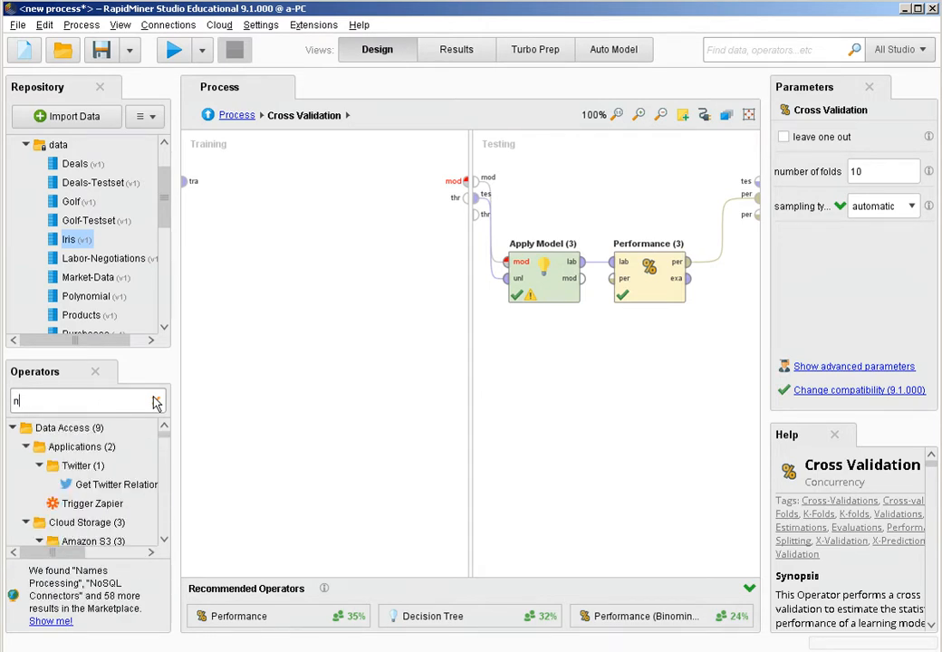
# Add a Rule Induction operator to the training subprocess and connect its training input and its model output.
pyautogui.write('rule')
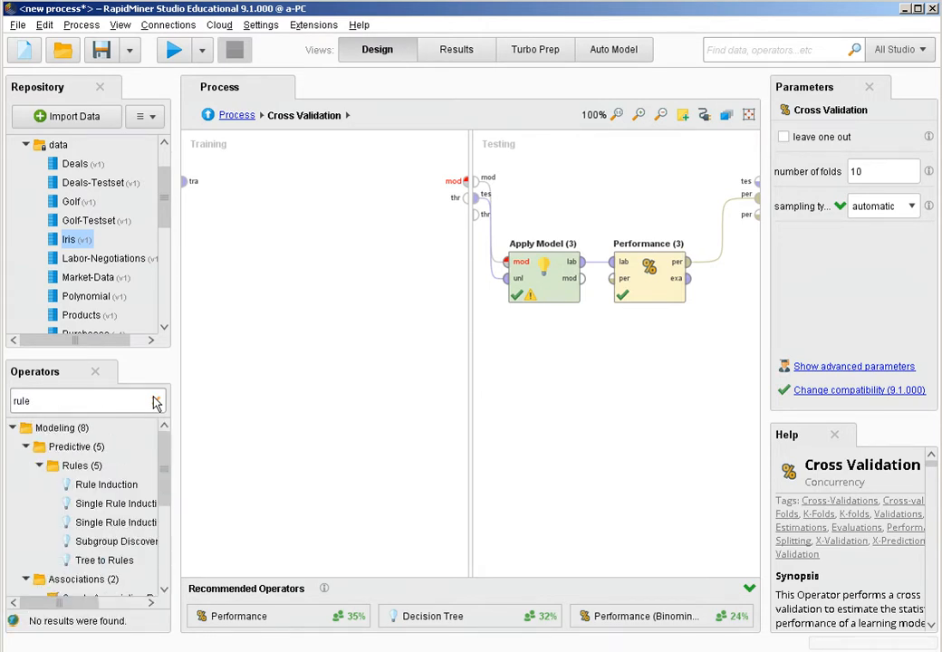
pyautogui.click(114, 489)
pyautogui.moveTo(113, 488); pyautogui.dragTo(312, 218)
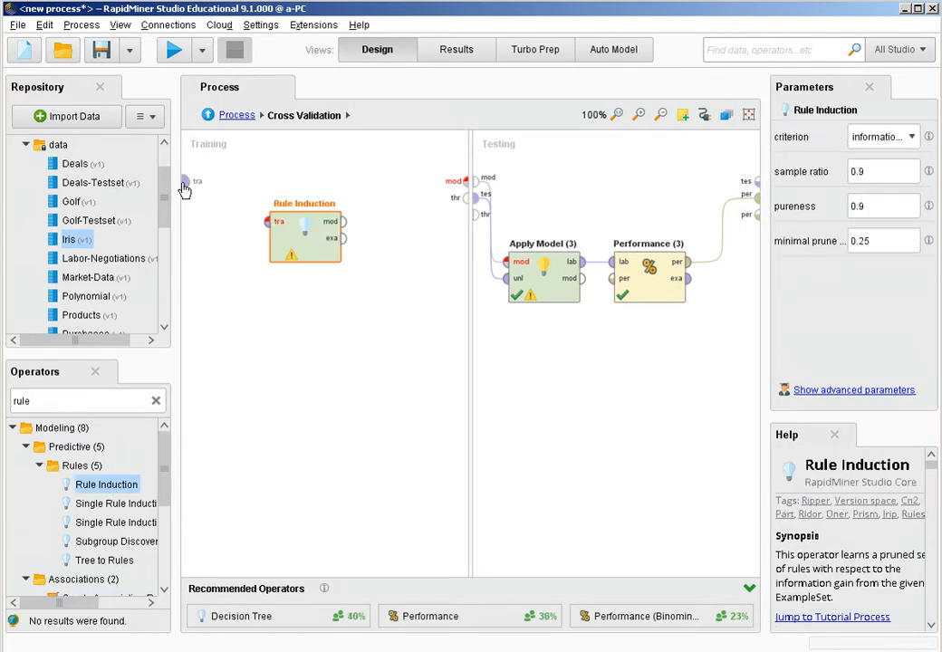
pyautogui.click(184, 180)
pyautogui.click(265, 223)
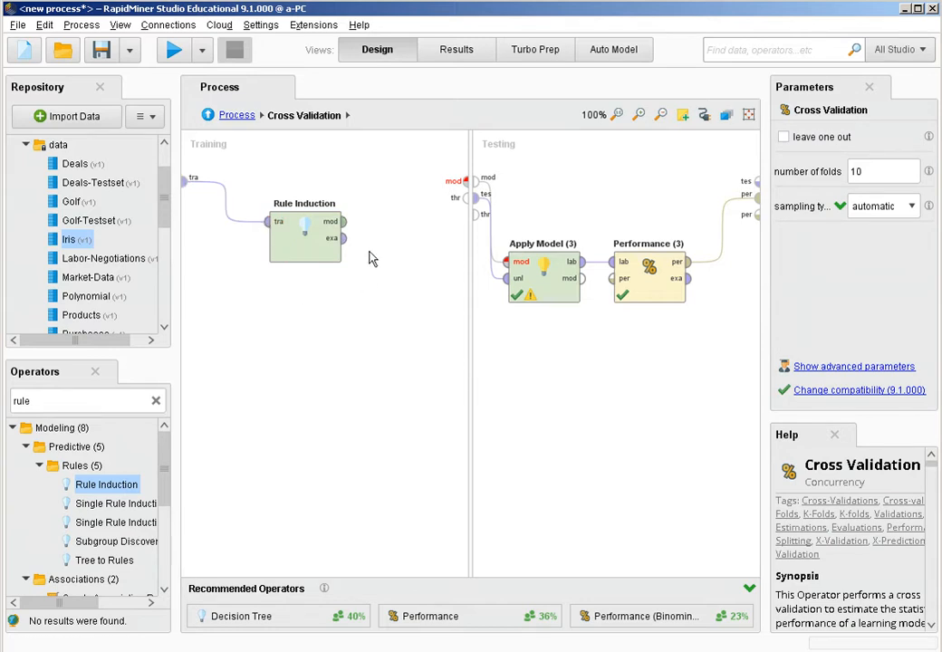
pyautogui.click(340, 223)
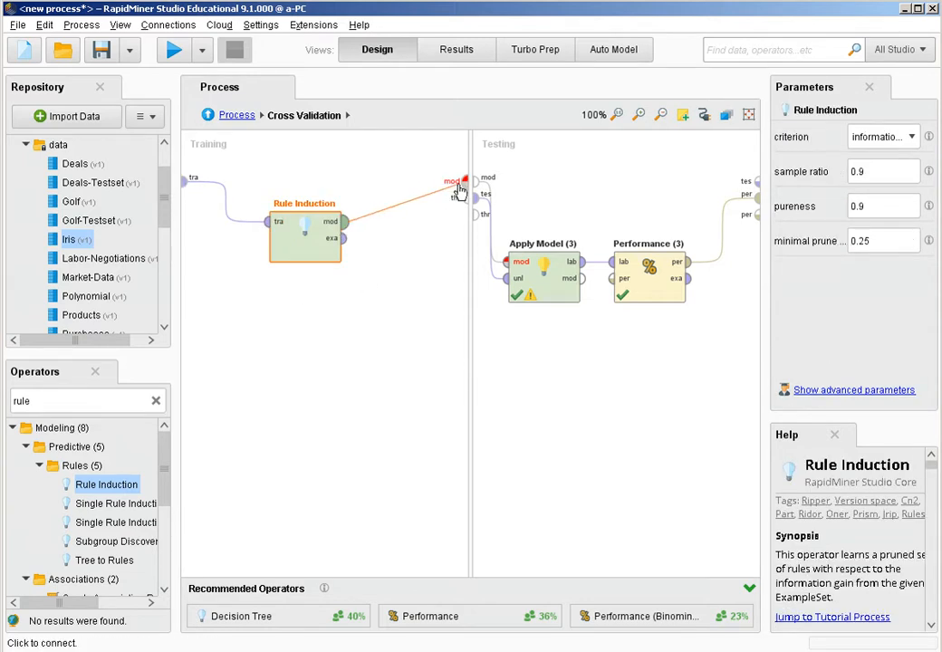
pyautogui.click(461, 181)
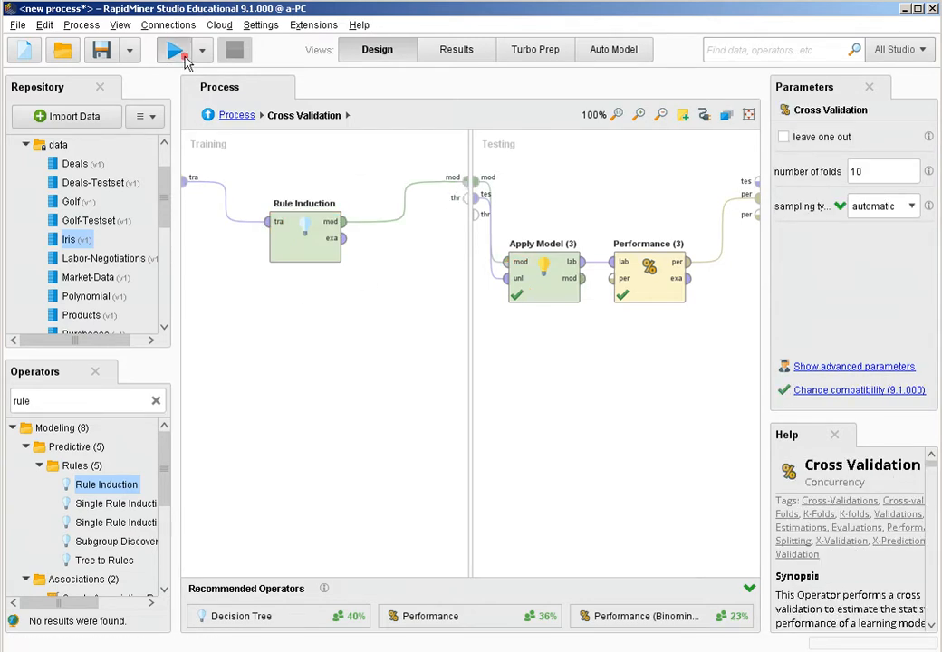
# Run the process with Rule Induction and examine the accuracy and the versicolor and virginica misclassifications in the confusion matrix.
pyautogui.click(184, 57)
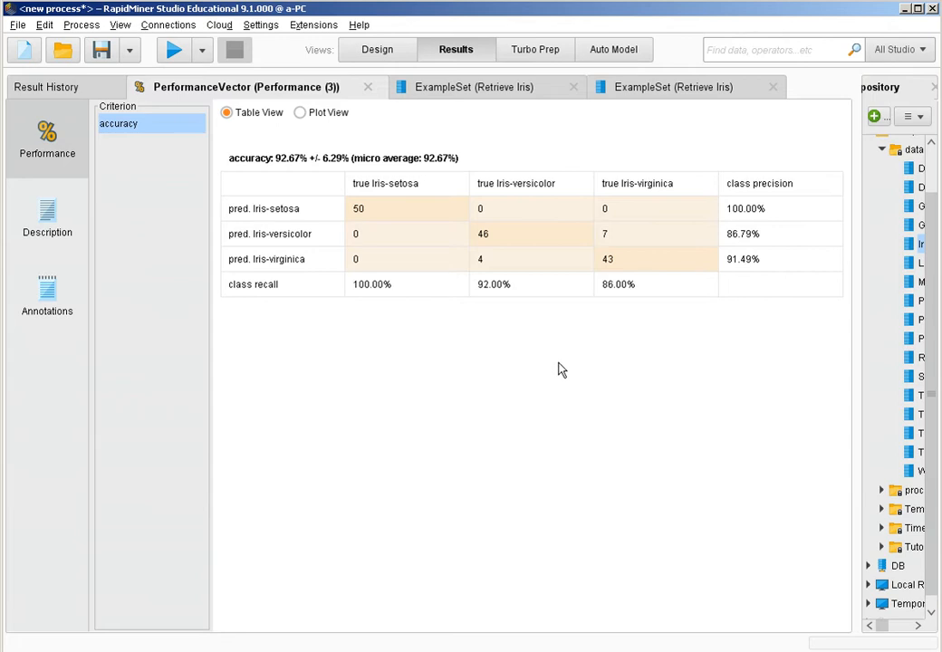
pyautogui.click(503, 270)
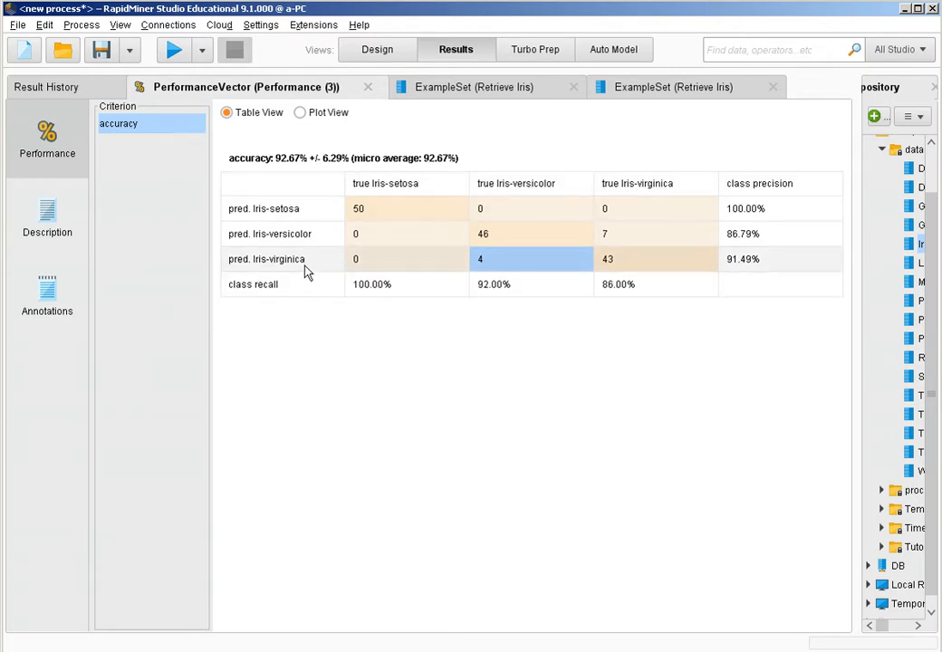
pyautogui.click(614, 239)
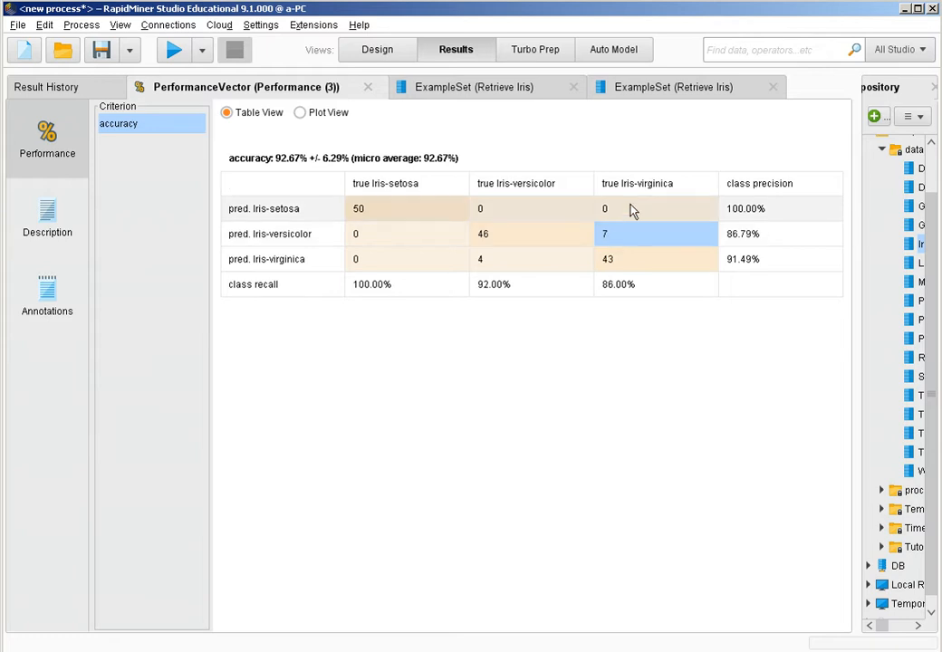
pyautogui.click(654, 190)
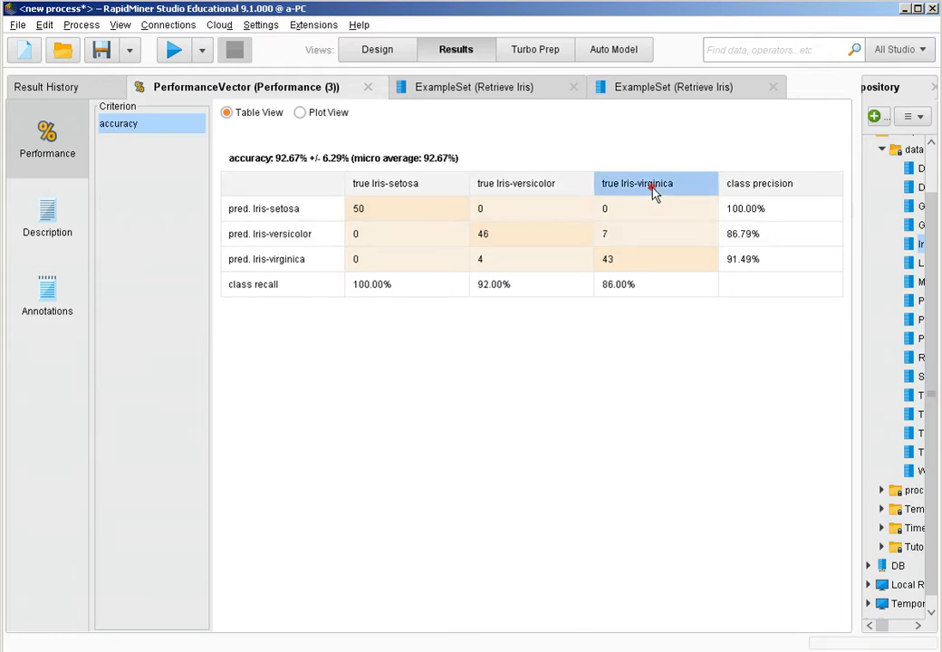
pyautogui.click(291, 241)
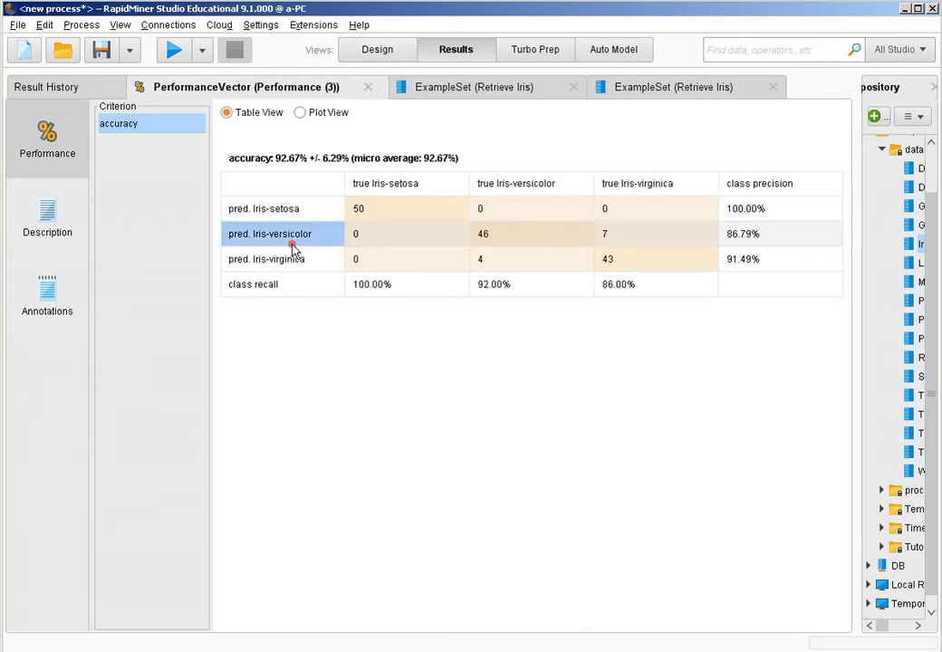
pyautogui.click(561, 271)
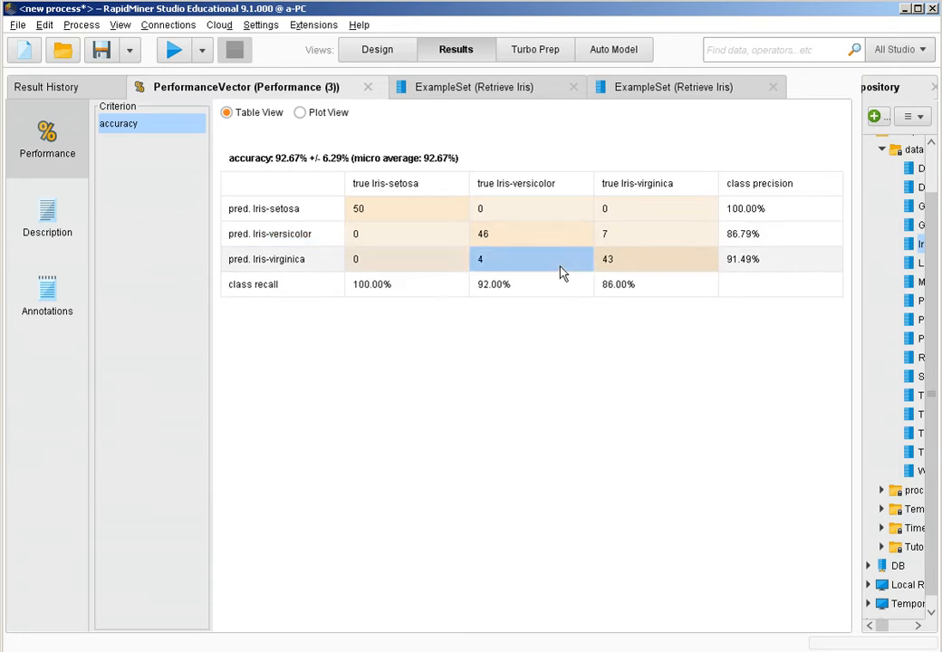
# Return to the design and delete Rule Induction from the training subprocess.
pyautogui.click(371, 53)
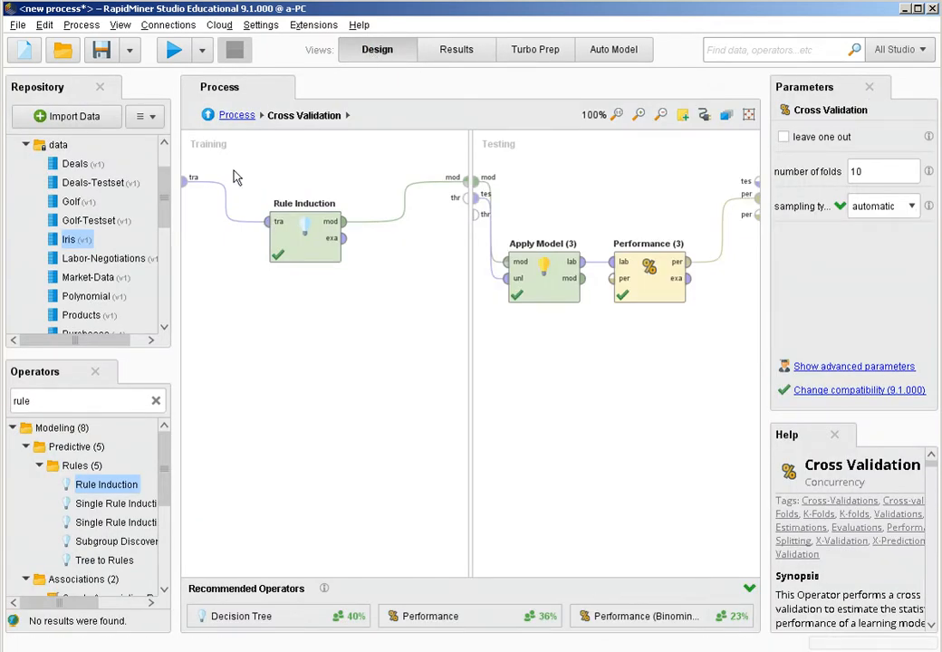
pyautogui.moveTo(233, 171); pyautogui.dragTo(382, 301)
pyautogui.press('Delete')
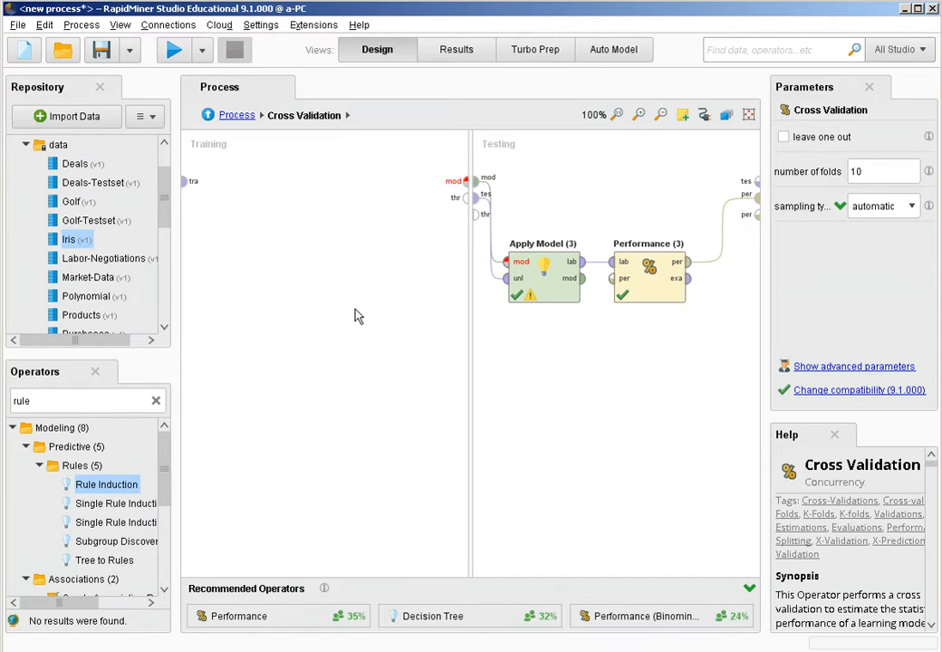
# Add a Naive Bayes operator to the training subprocess and connect its training input and its model output.
pyautogui.click(156, 404)
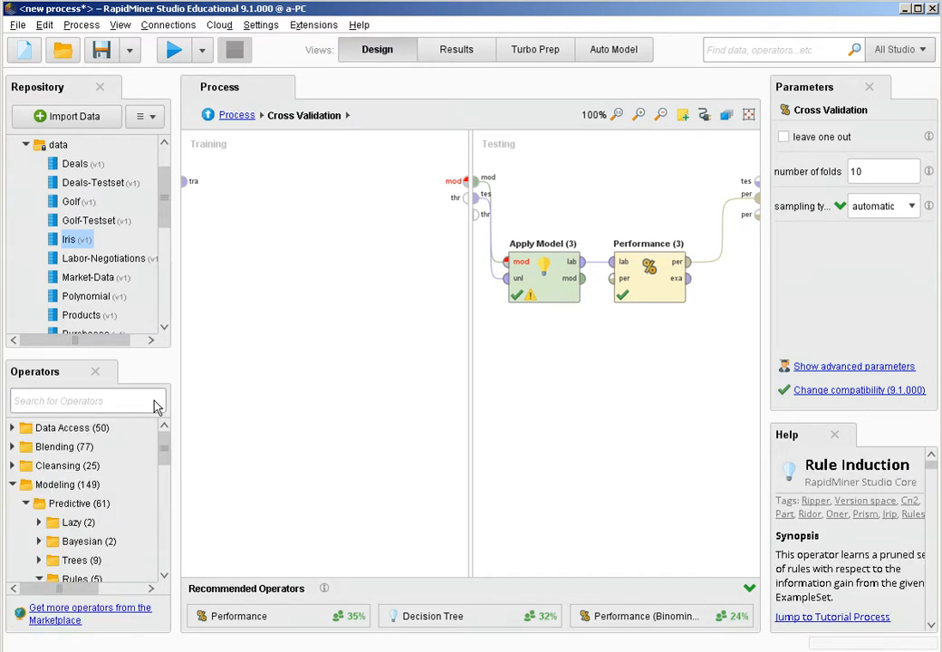
pyautogui.write('nai')
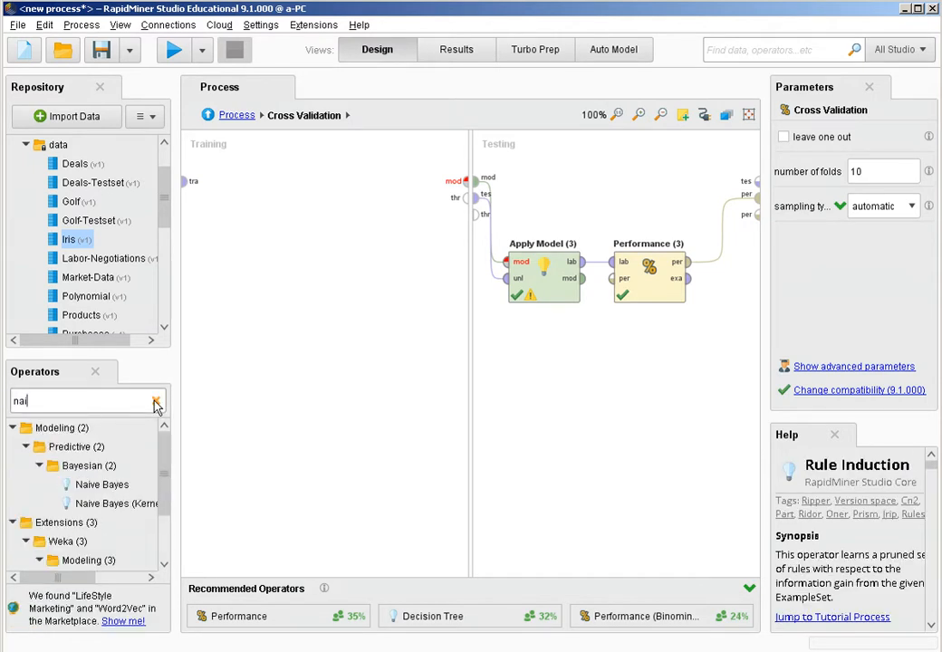
pyautogui.moveTo(100, 487); pyautogui.dragTo(308, 203)
pyautogui.click(184, 180)
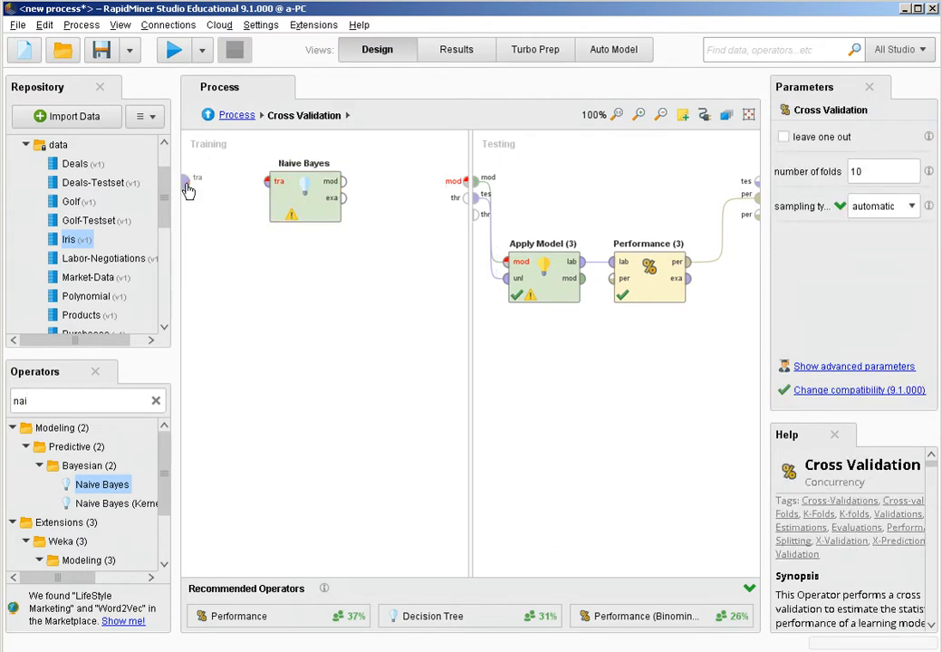
pyautogui.click(265, 182)
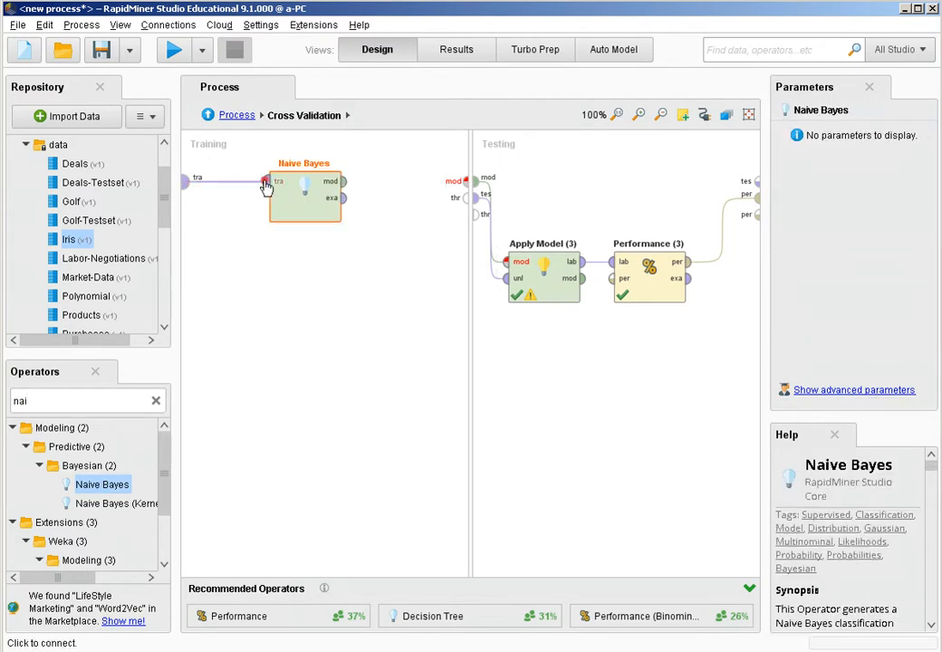
pyautogui.click(343, 182)
pyautogui.click(462, 184)
pyautogui.click(463, 187)
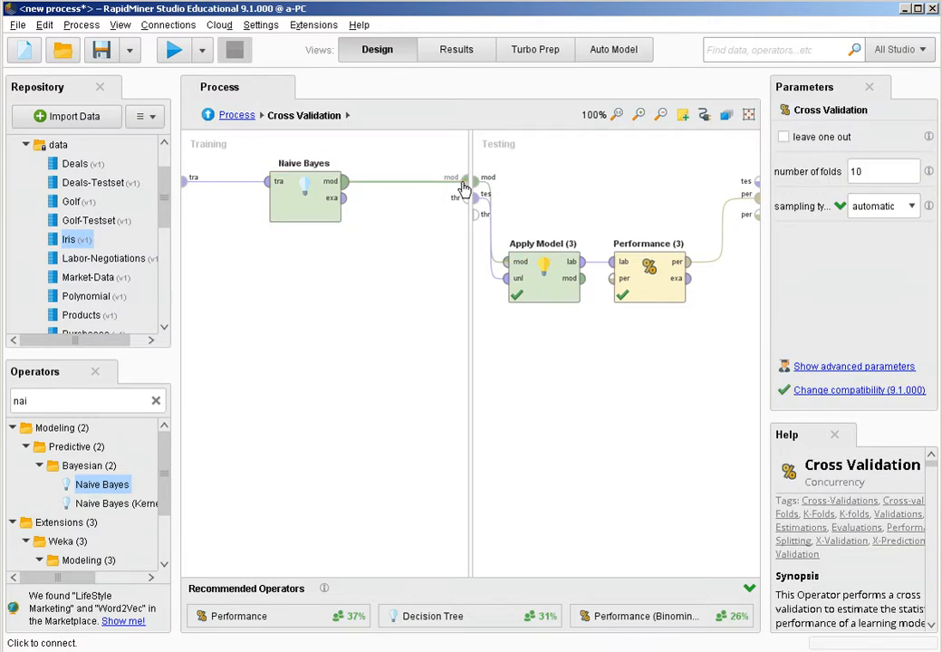
# Return to the main process and connect Cross Validation's model output to the second result port.
pyautogui.click(245, 118)
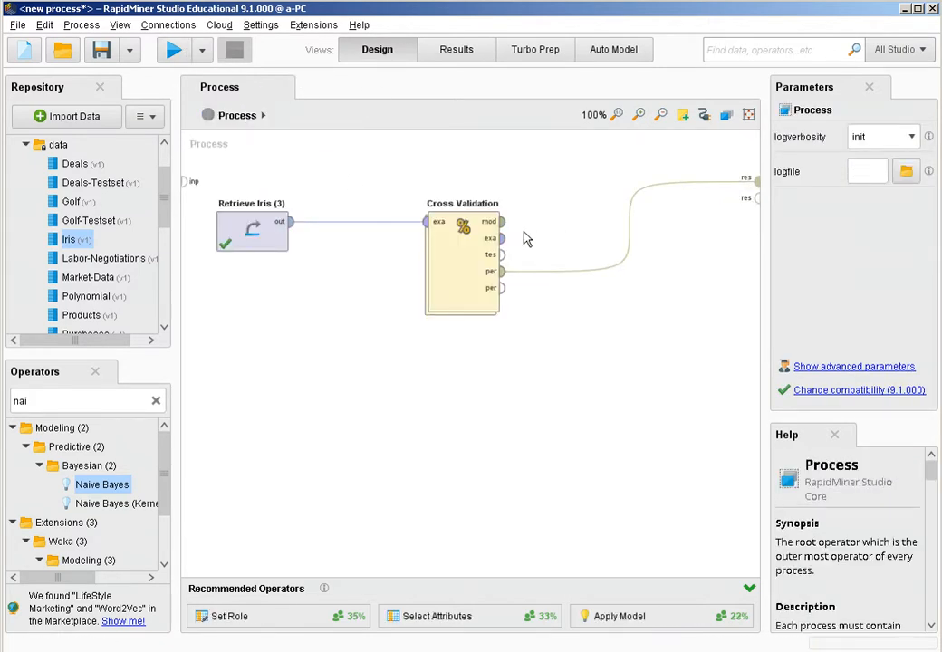
pyautogui.click(453, 240)
pyautogui.moveTo(504, 222)
pyautogui.mouseDown()
pyautogui.moveTo(699, 210)
pyautogui.moveTo(758, 196)
pyautogui.mouseUp()
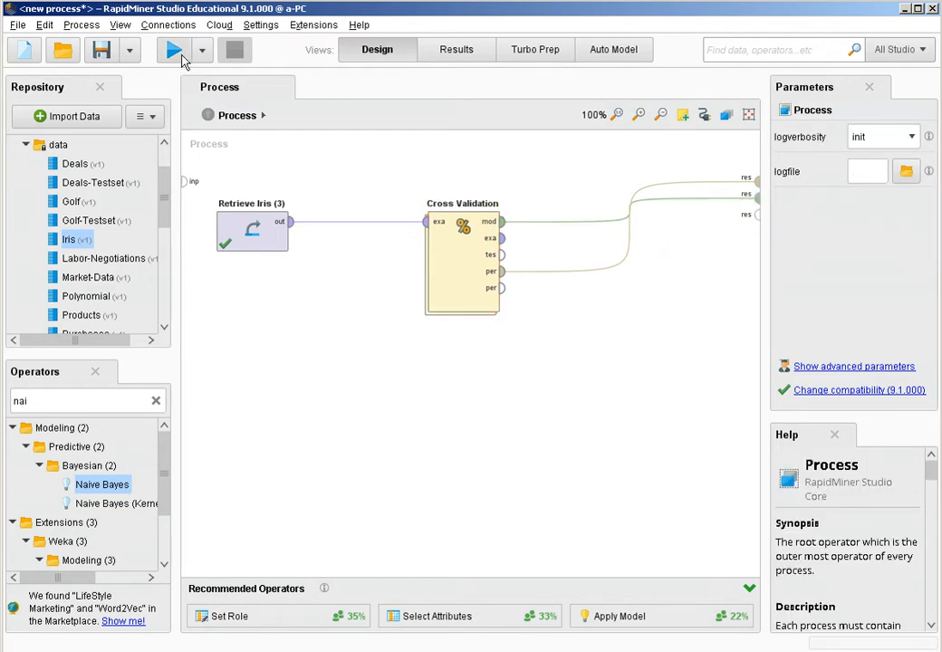
# Run the process with Naive Bayes and check the accuracy table of Performance (3).
pyautogui.click(180, 57)
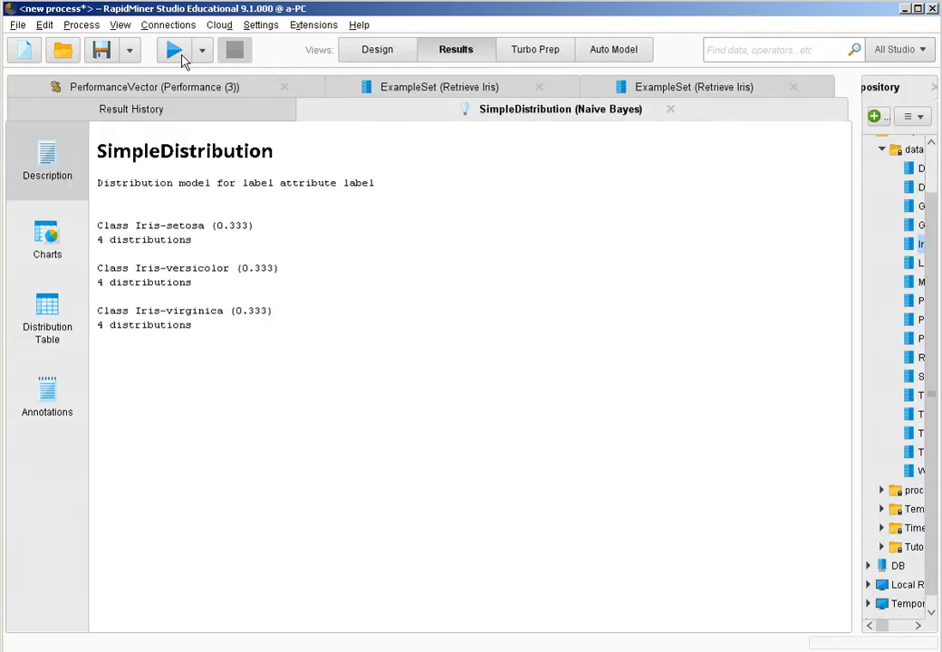
pyautogui.click(230, 90)
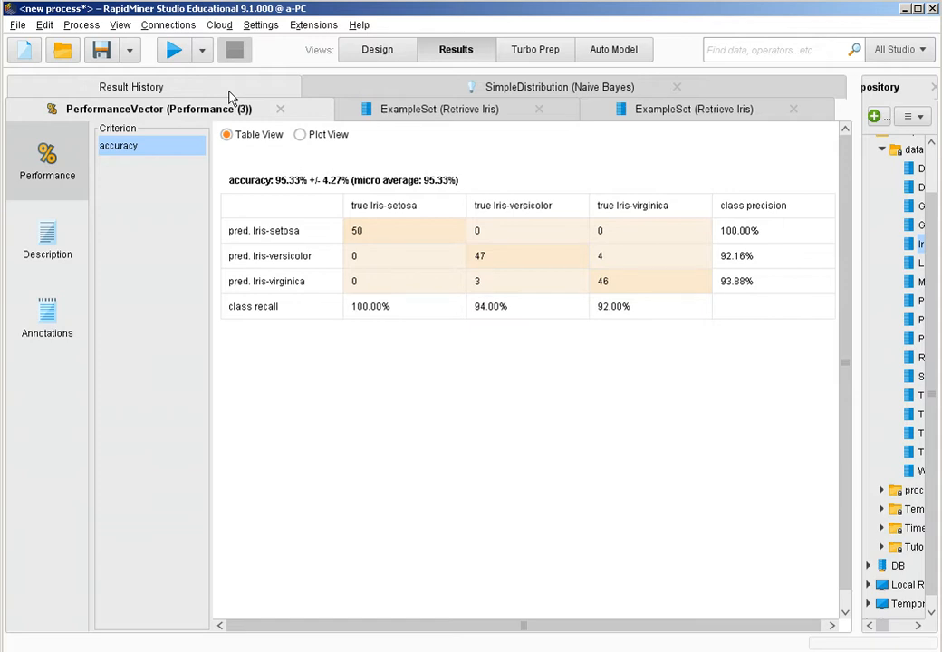
# Examine the Naive Bayes model's density charts for attributes a1, a2 and a3, and its distribution table.
pyautogui.click(515, 94)
pyautogui.click(47, 245)
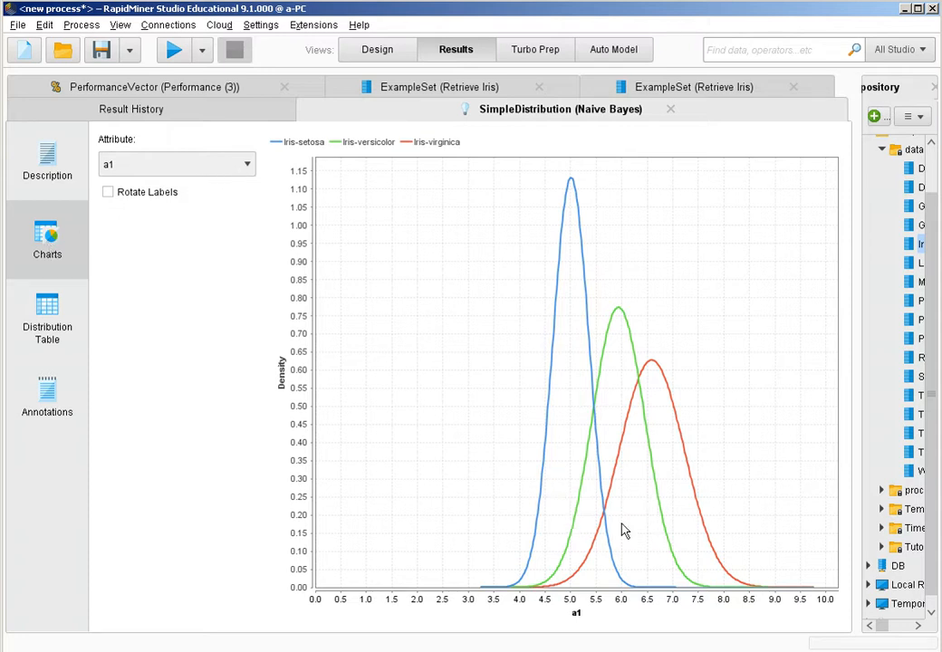
pyautogui.click(225, 167)
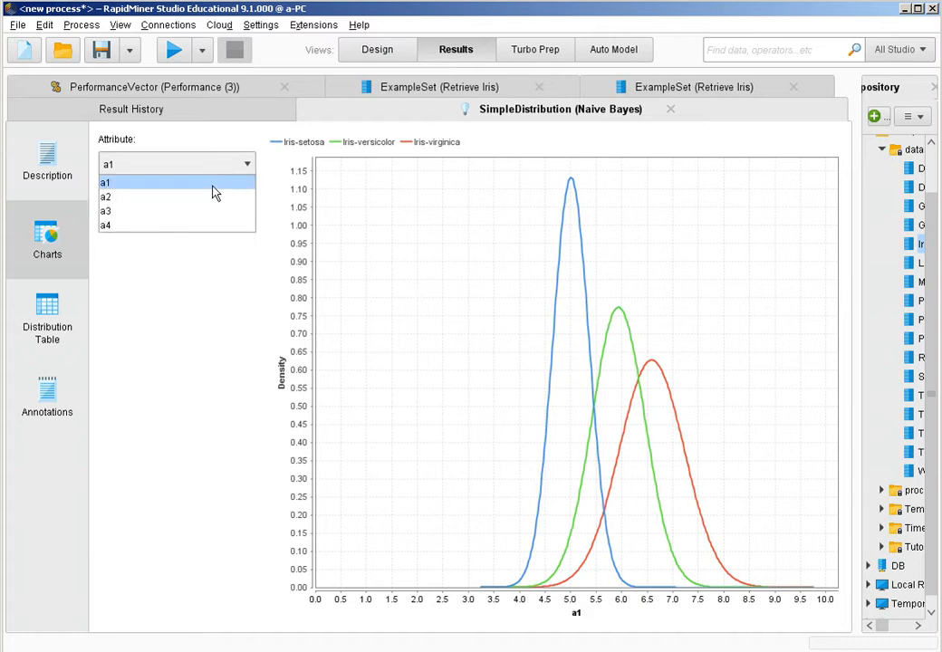
pyautogui.click(207, 198)
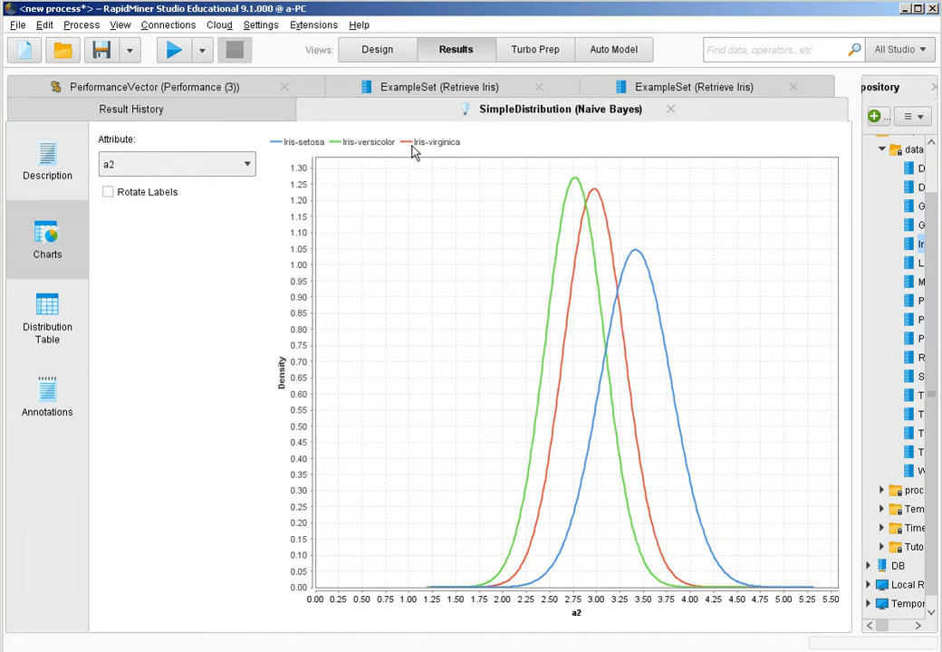
pyautogui.click(227, 164)
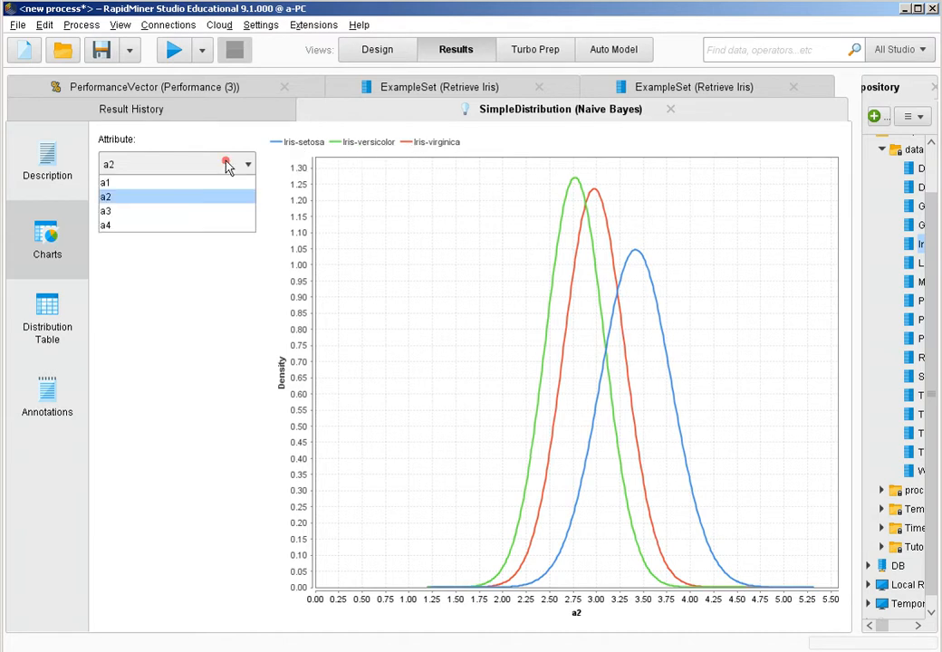
pyautogui.click(250, 212)
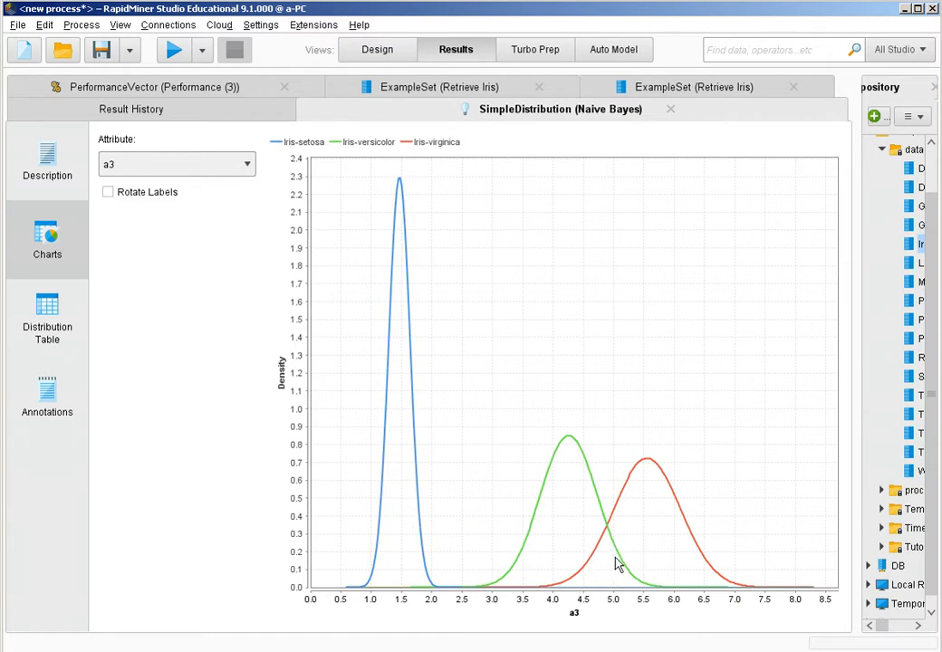
pyautogui.click(40, 326)
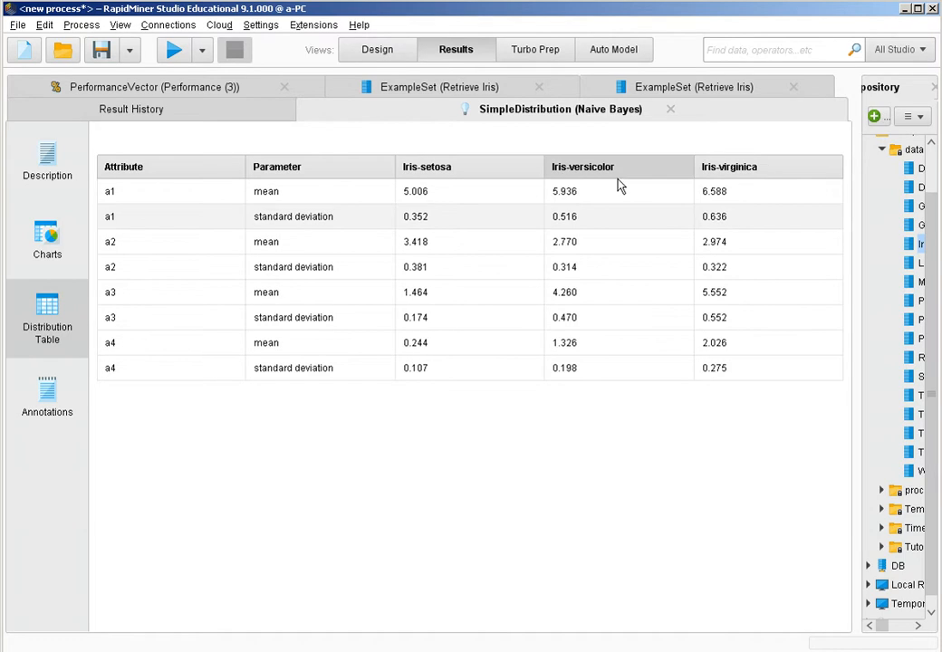
# Replace the Iris data source in the process with the Golf sample dataset and connect it to Cross Validation's example input.
pyautogui.click(371, 51)
pyautogui.click(272, 231)
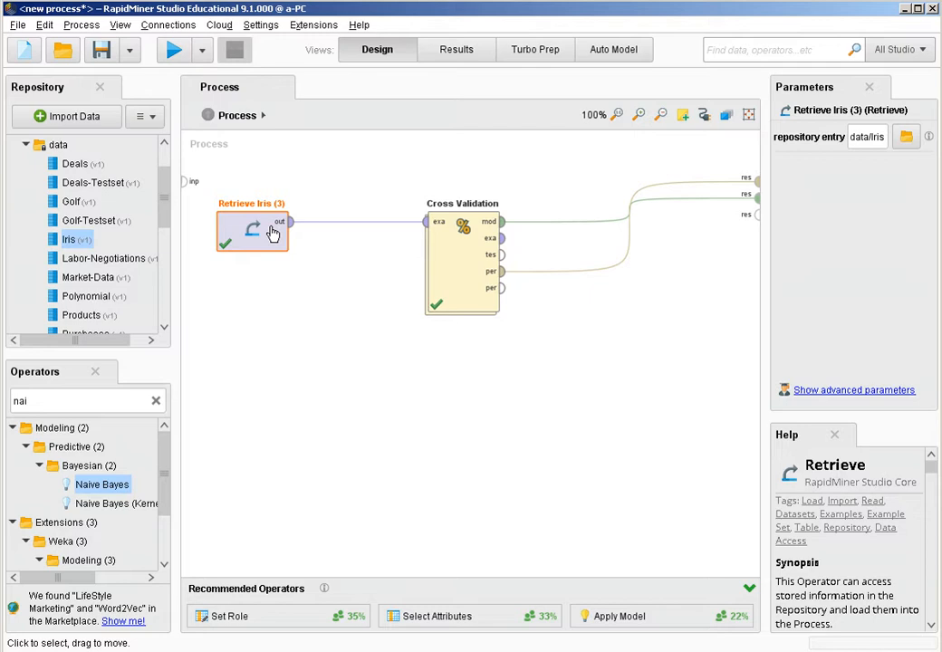
pyautogui.press('Delete')
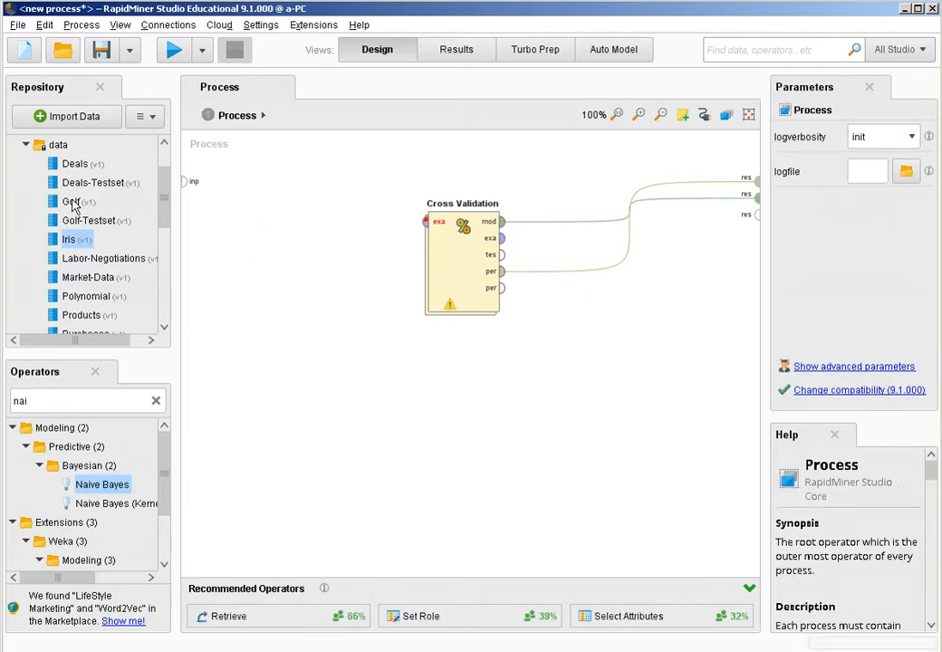
pyautogui.moveTo(71, 201); pyautogui.dragTo(229, 233)
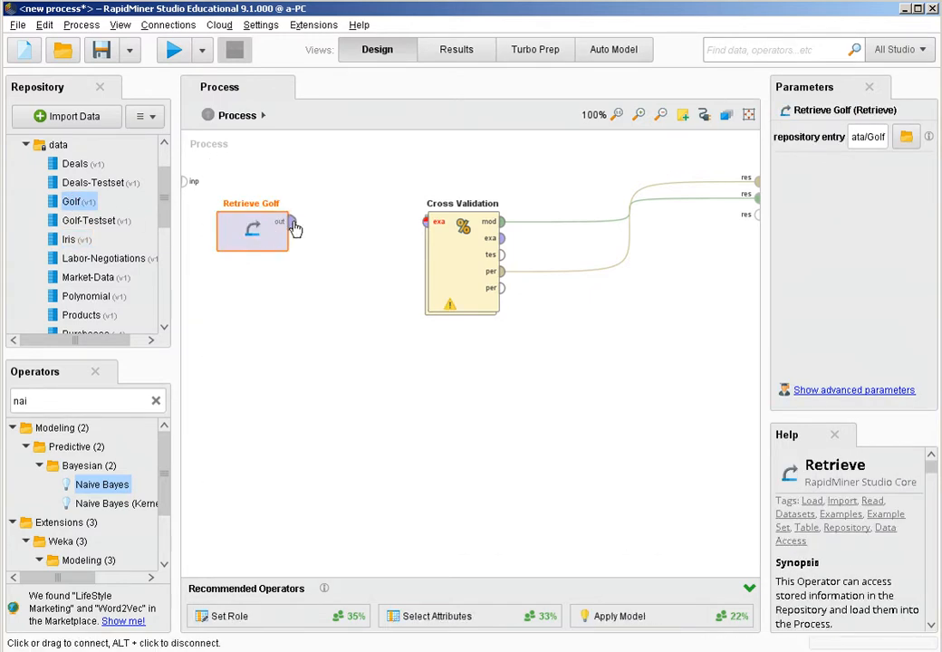
pyautogui.click(291, 222)
pyautogui.click(426, 223)
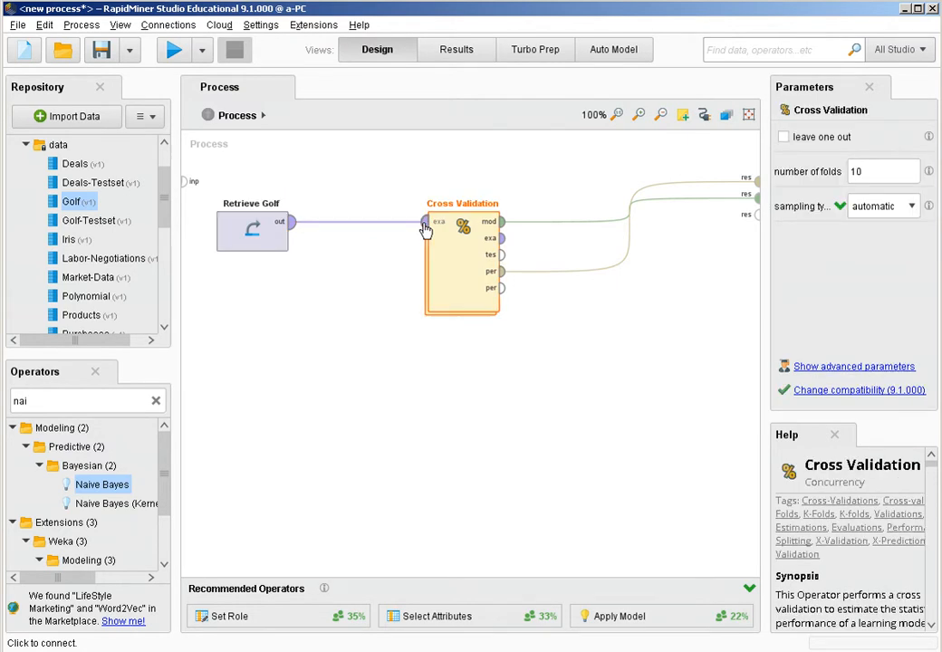
# Run the process on Golf and examine the Naive Bayes model's density charts for Outlook and Temperature.
pyautogui.click(172, 52)
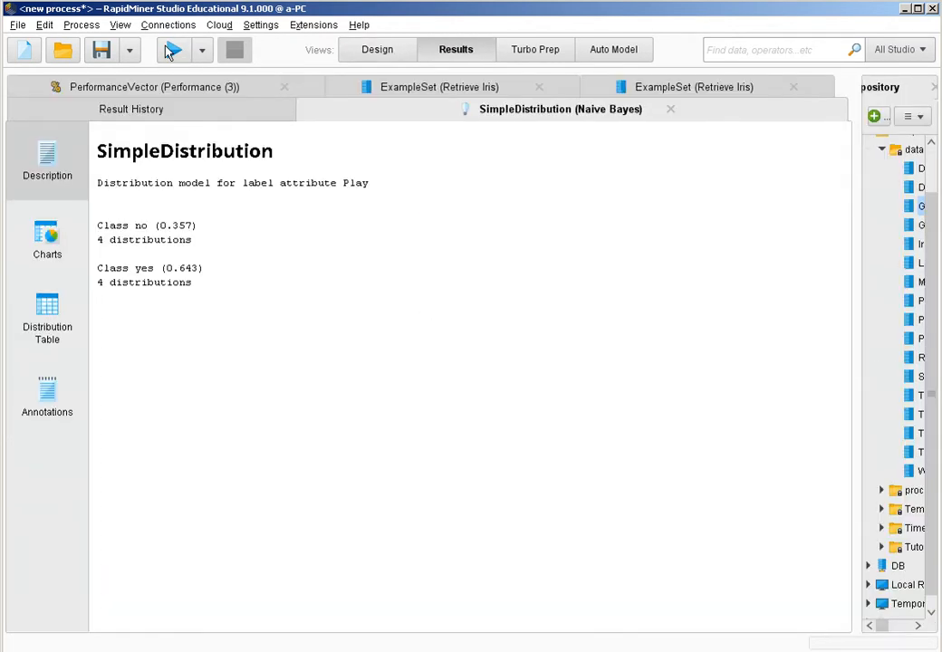
pyautogui.click(25, 242)
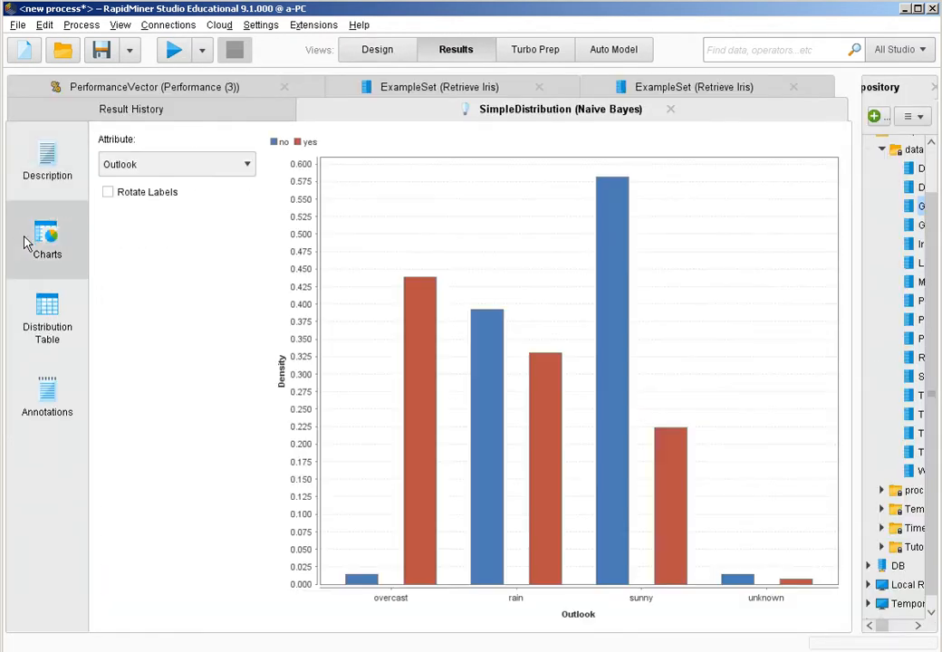
pyautogui.click(202, 167)
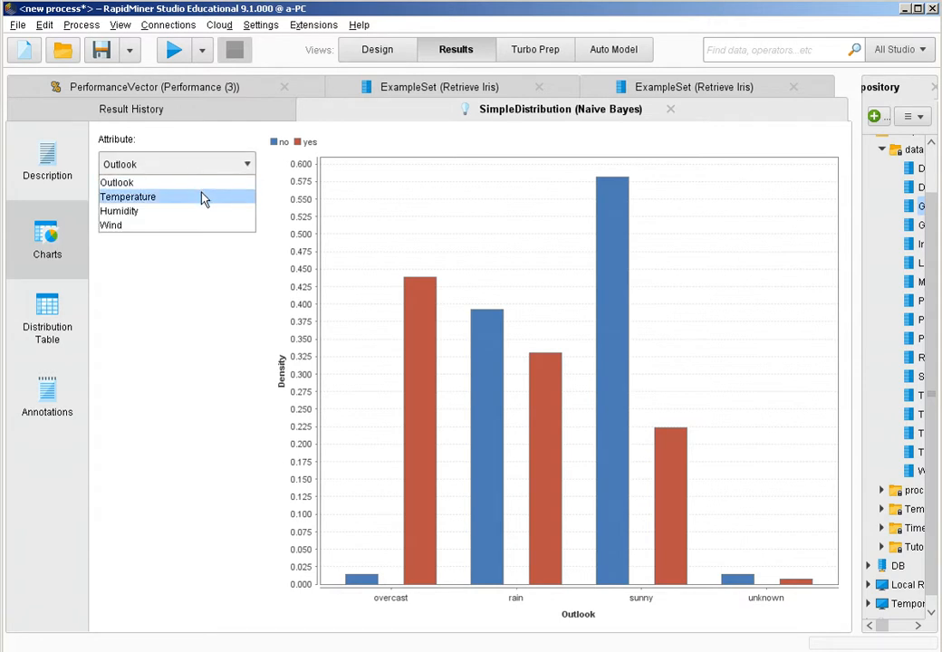
pyautogui.click(204, 198)
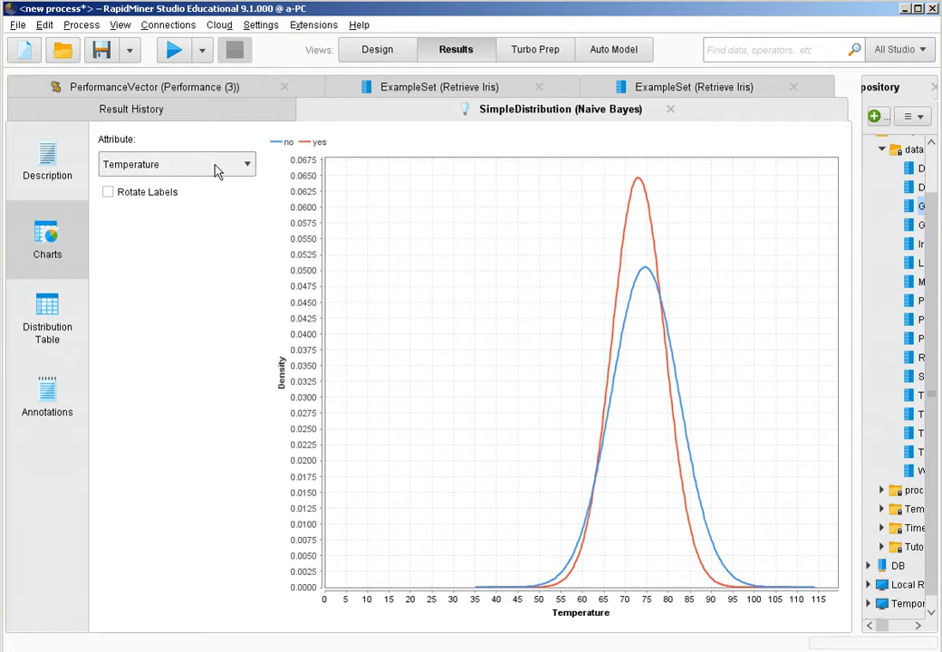
pyautogui.click(211, 166)
pyautogui.click(205, 184)
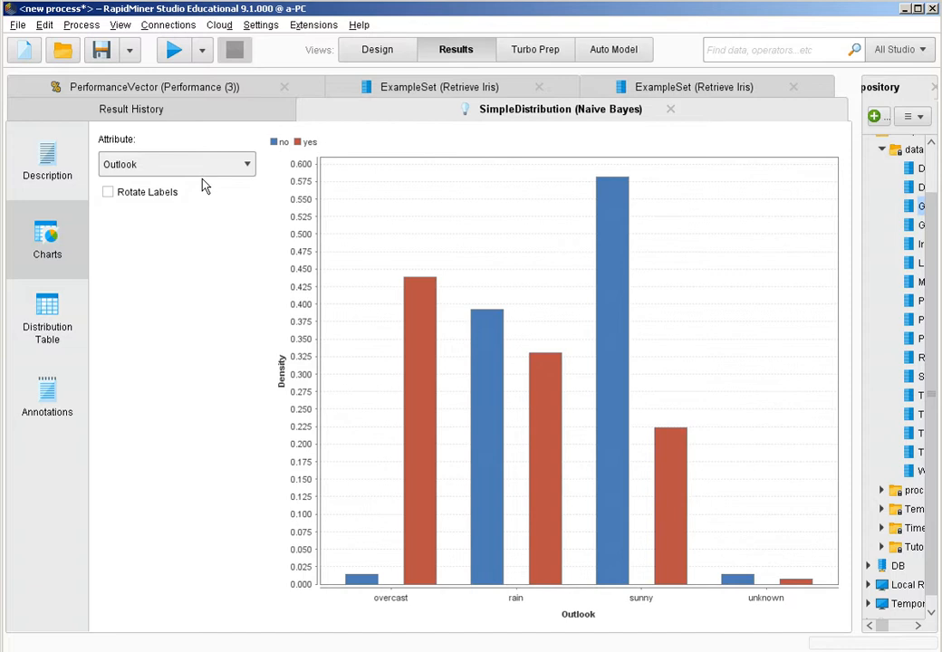
# Return to the process design and replace Retrieve Golf with the Iris dataset, connected to Cross Validation's example input.
pyautogui.click(378, 54)
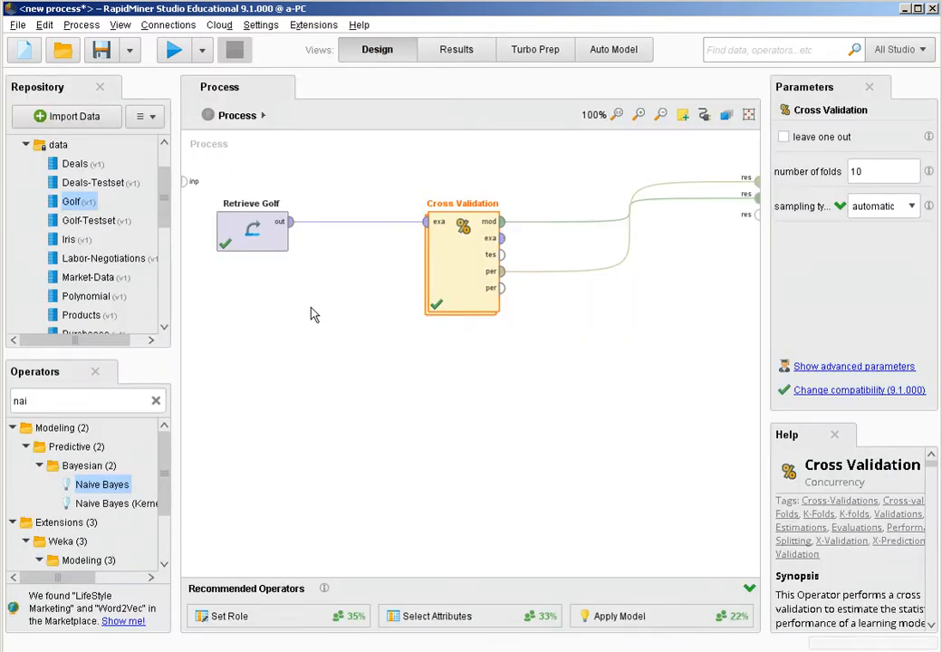
pyautogui.click(215, 182)
pyautogui.moveTo(213, 184); pyautogui.dragTo(328, 290)
pyautogui.press('Delete')
pyautogui.moveTo(68, 240); pyautogui.dragTo(424, 232)
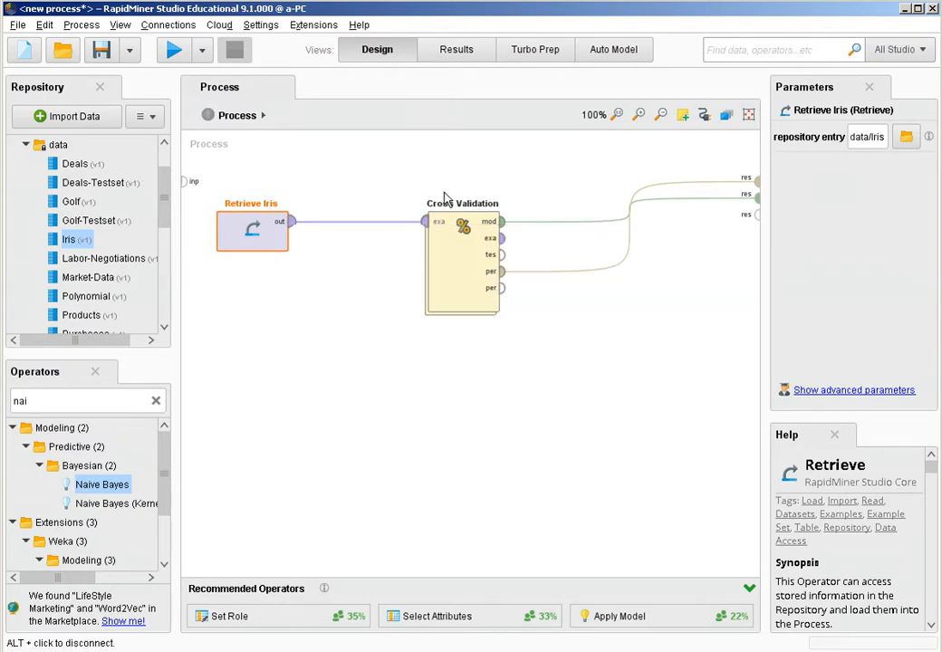
pyautogui.click(456, 276)
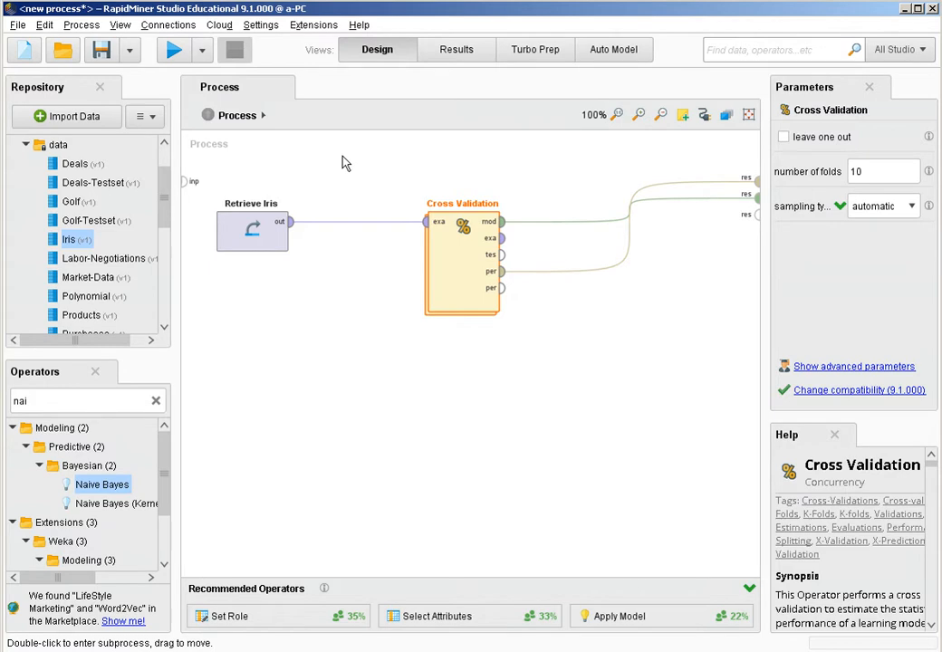
# Search the RapidMiner Marketplace for "weka", view the Weka Extension's details, and close the Marketplace.
pyautogui.click(324, 29)
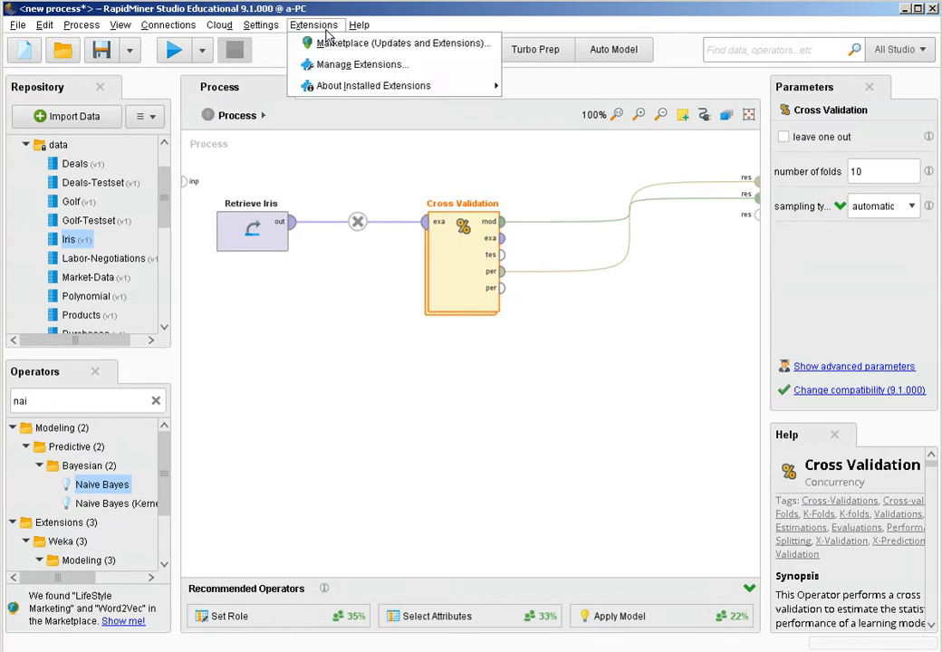
pyautogui.click(331, 43)
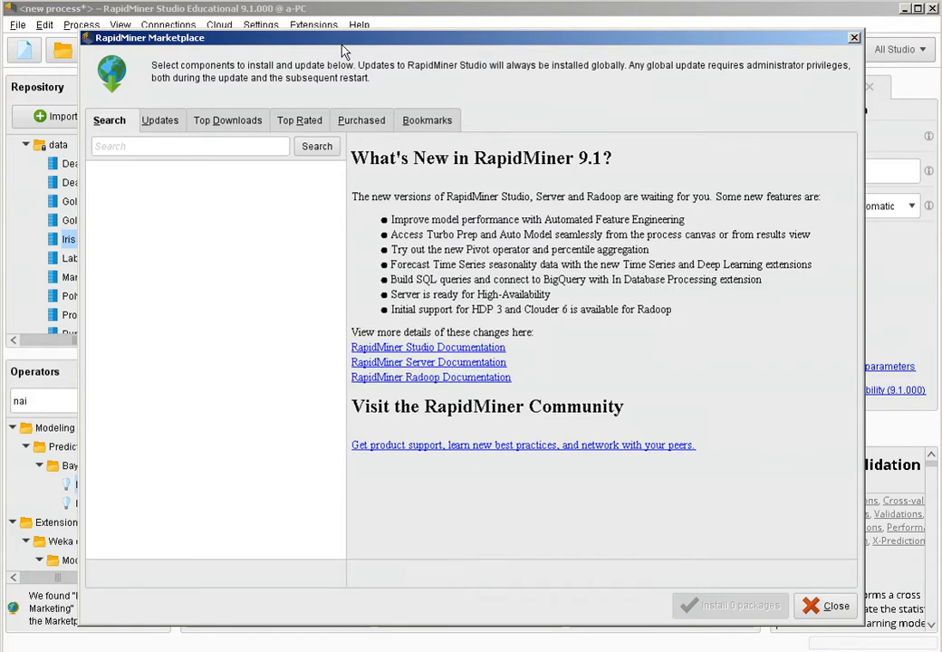
pyautogui.click(162, 139)
pyautogui.write('weka')
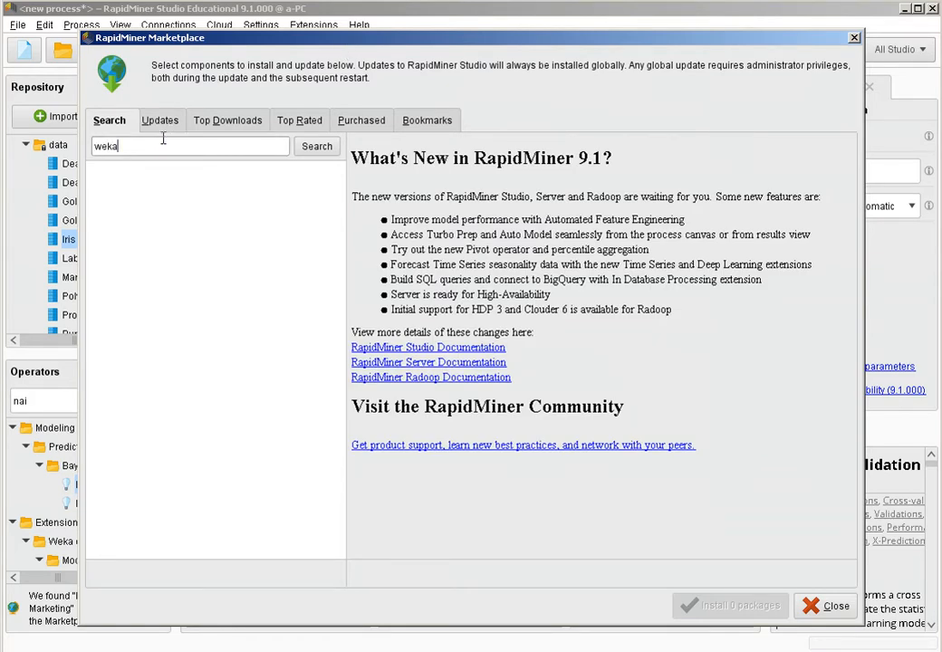
pyautogui.click(313, 154)
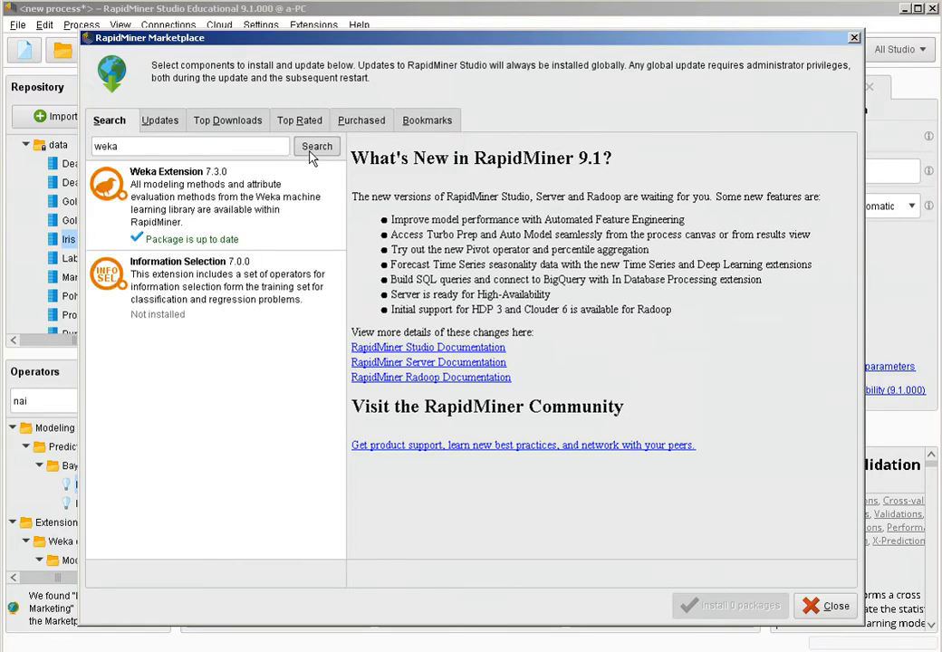
pyautogui.click(265, 203)
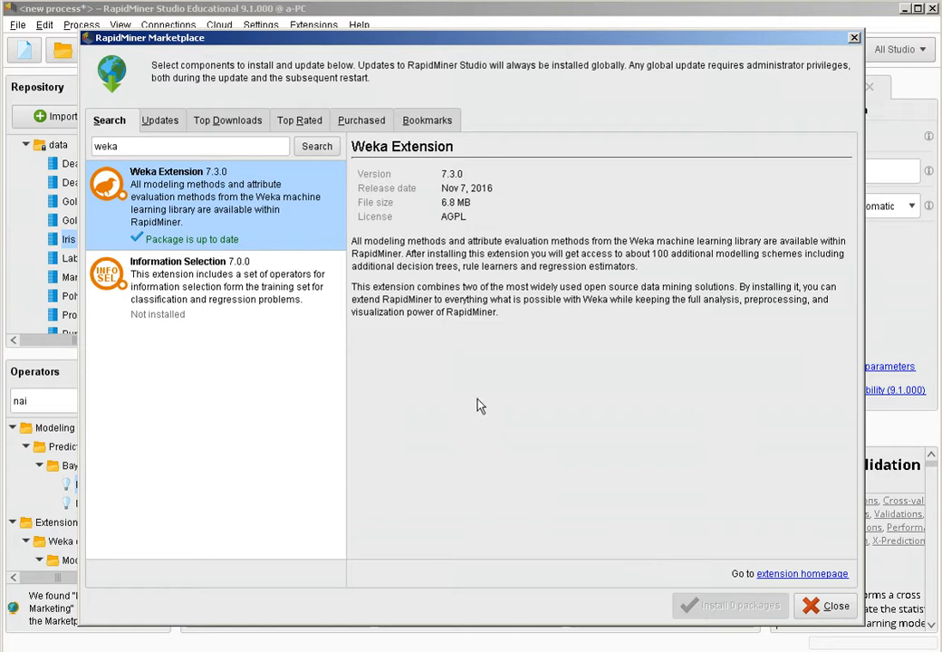
pyautogui.click(853, 40)
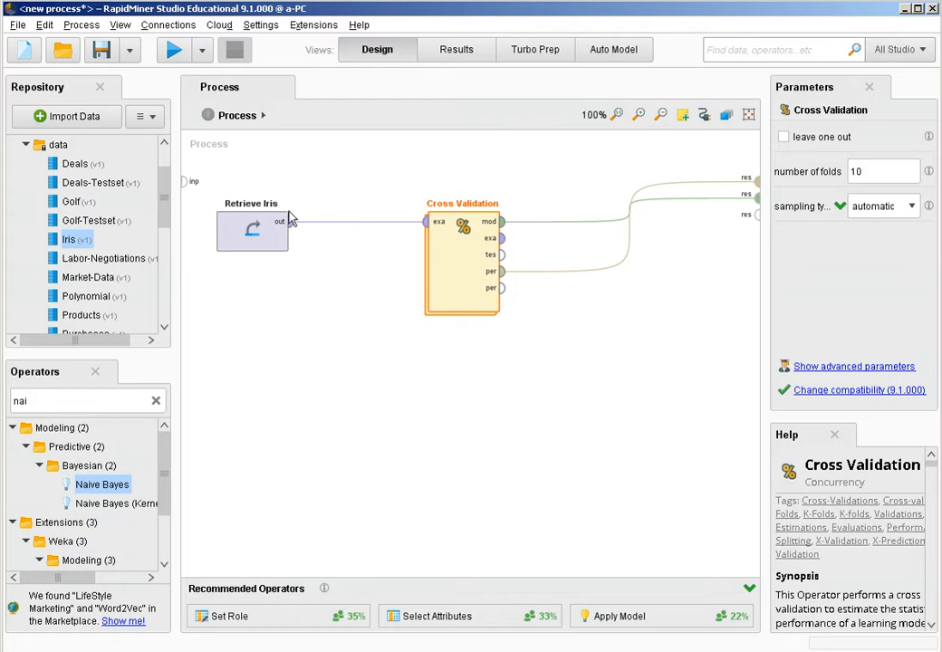
# Open the Cross Validation subprocess, discard the accidental comment note, and delete the Naive Bayes operator from the training area.
pyautogui.doubleClick(464, 278)
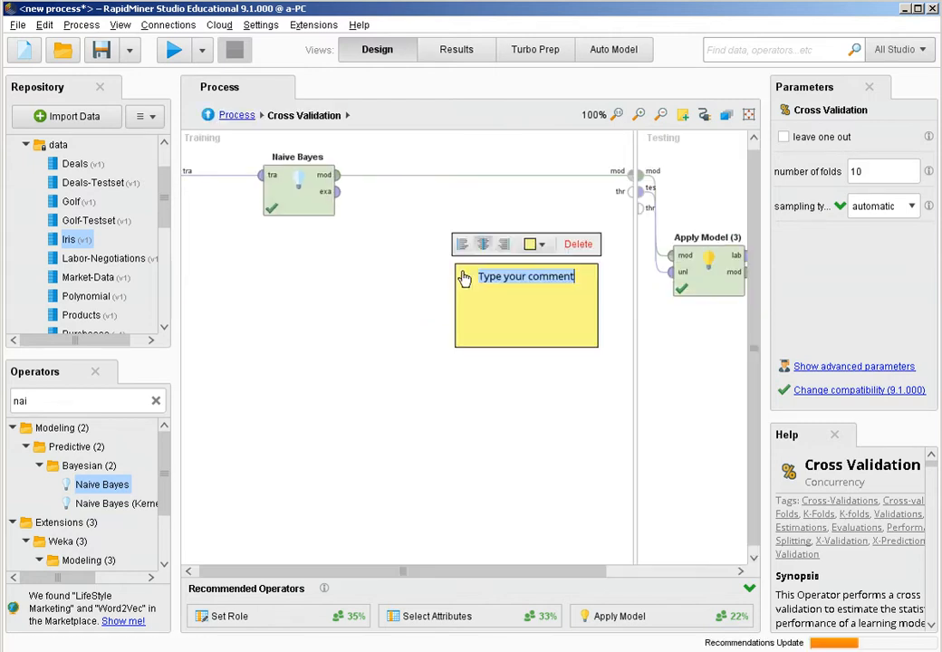
pyautogui.click(585, 247)
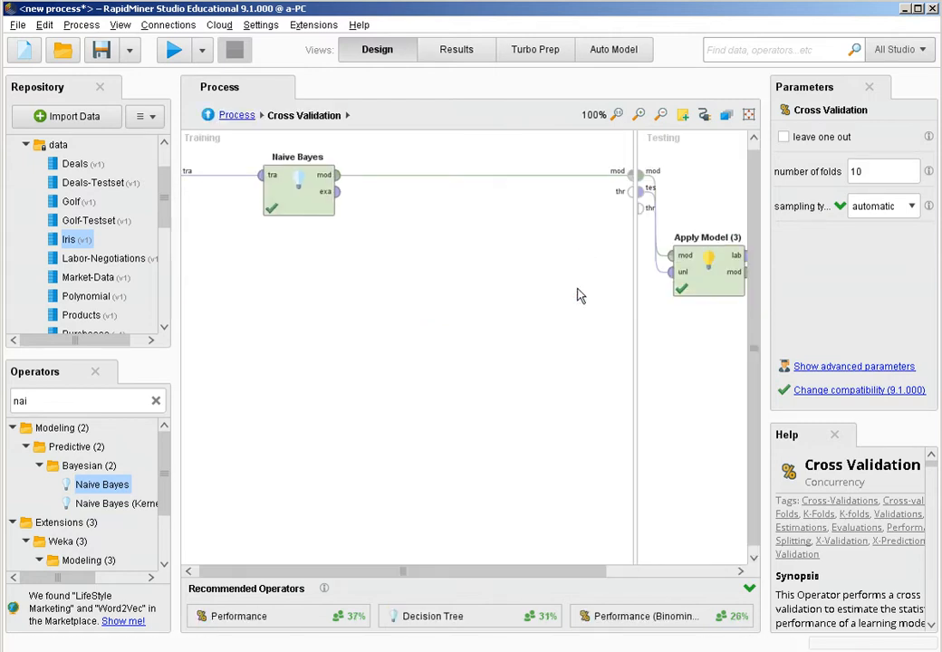
pyautogui.moveTo(401, 324); pyautogui.dragTo(239, 151)
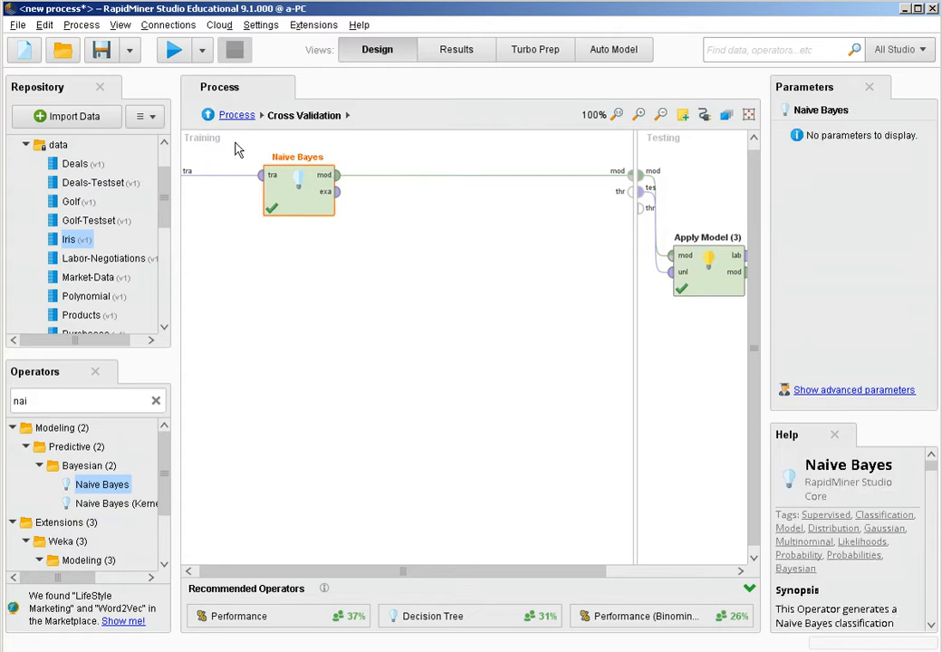
pyautogui.press('Delete')
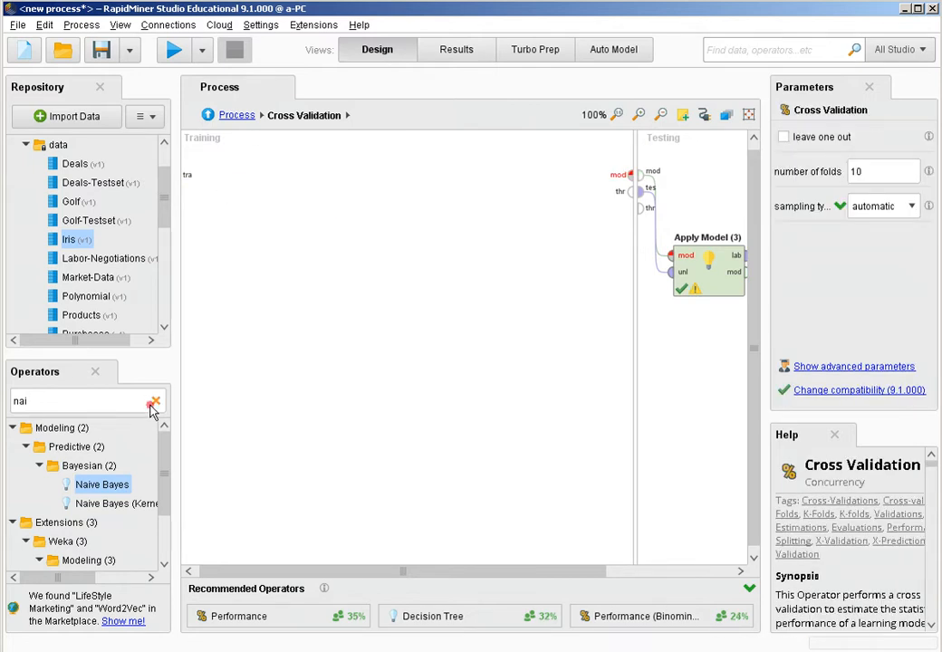
# Search the operators for "net" and add Weka's W-BayesNet to the training subprocess.
pyautogui.click(154, 401)
pyautogui.click(12, 486)
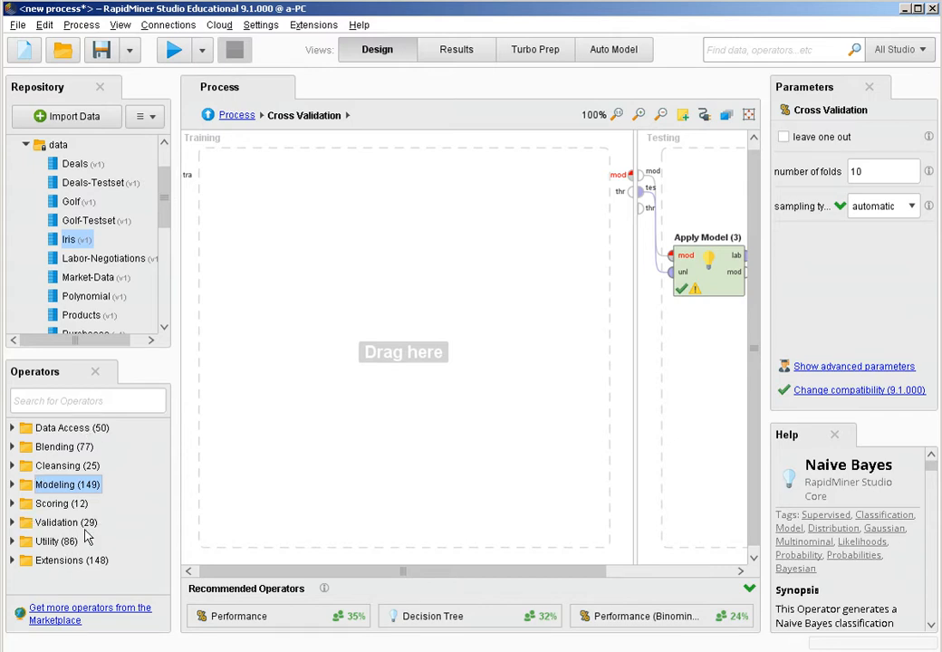
pyautogui.click(69, 563)
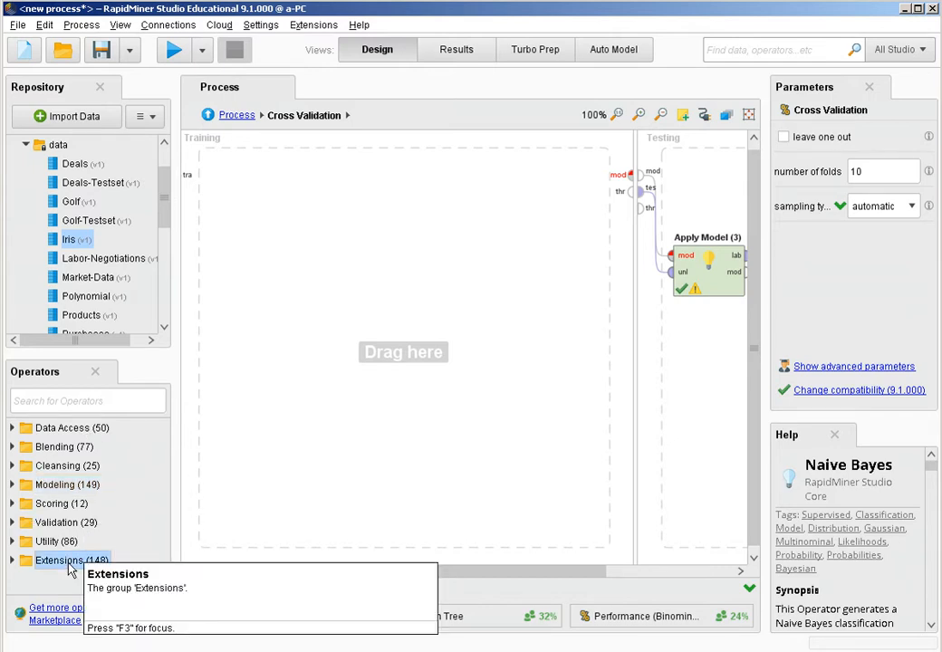
pyautogui.click(13, 561)
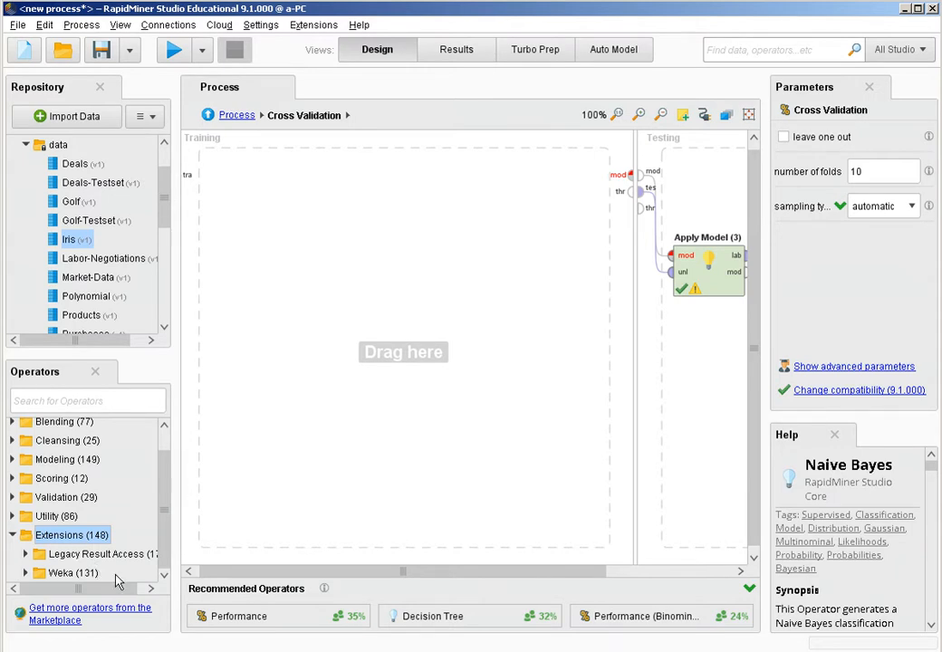
pyautogui.click(83, 574)
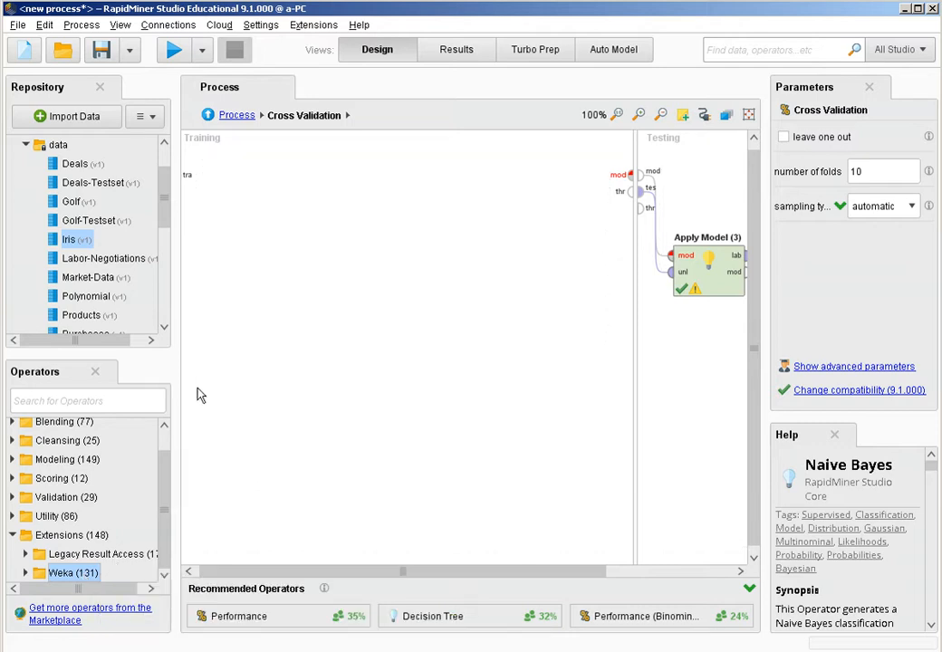
pyautogui.click(137, 404)
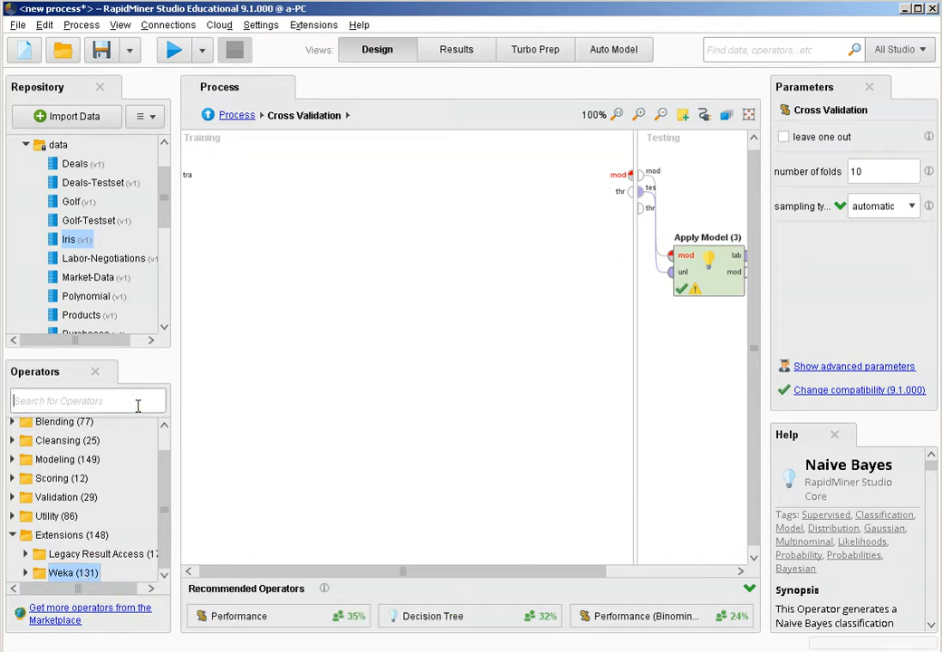
pyautogui.write('net')
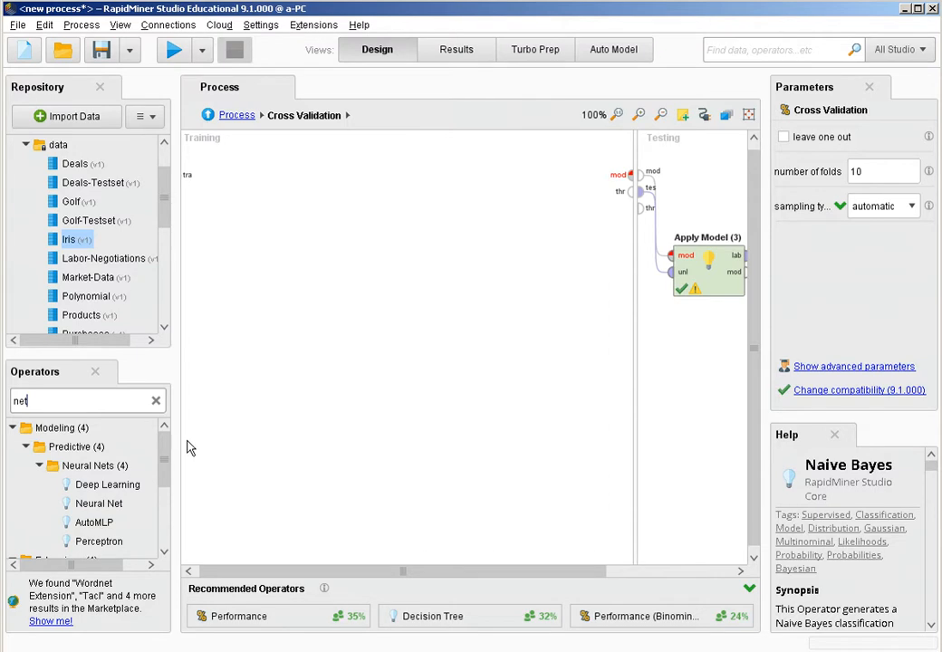
pyautogui.moveTo(165, 467); pyautogui.dragTo(170, 547)
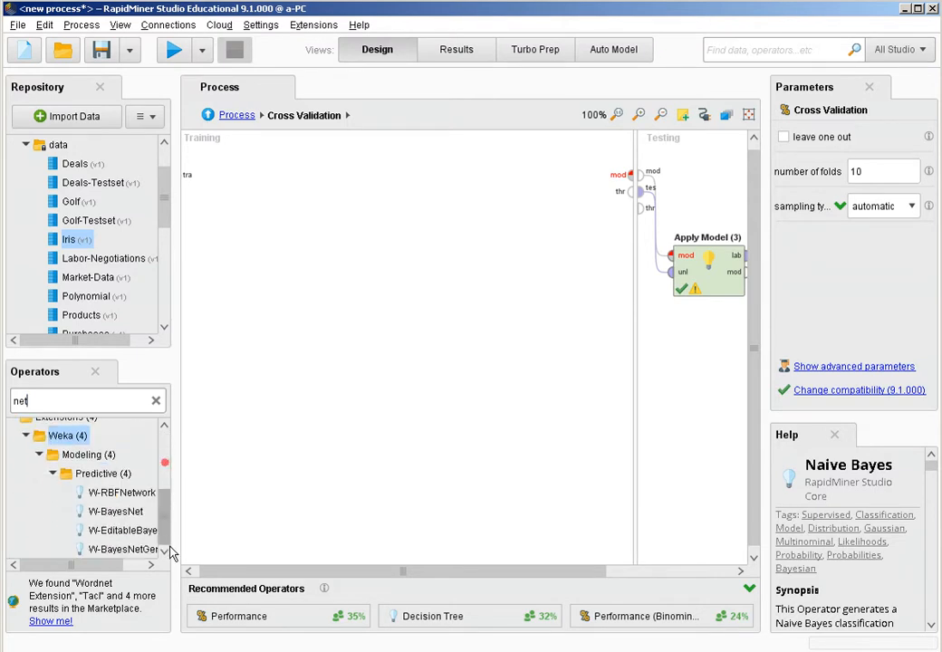
pyautogui.moveTo(116, 512); pyautogui.dragTo(405, 228)
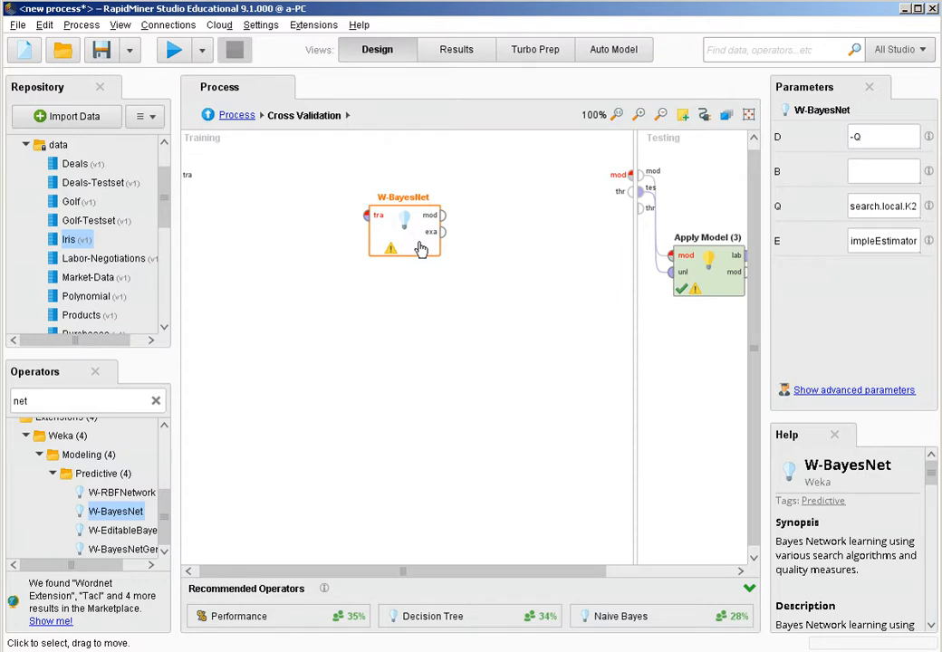
# Connect W-BayesNet to the training input and its model output to the subprocess's model port, and run the process.
pyautogui.click(191, 573)
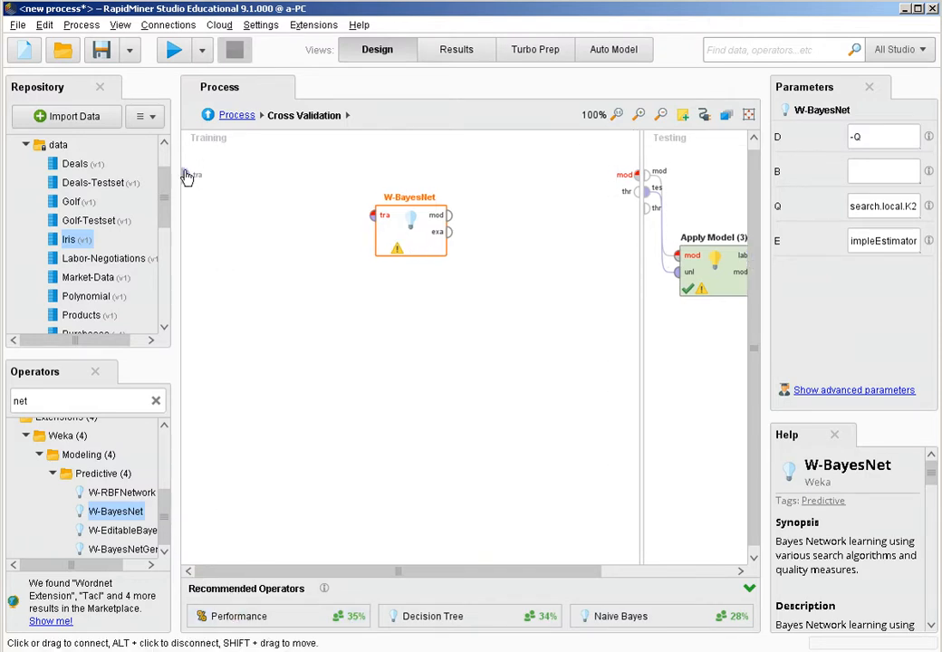
pyautogui.click(187, 174)
pyautogui.click(373, 215)
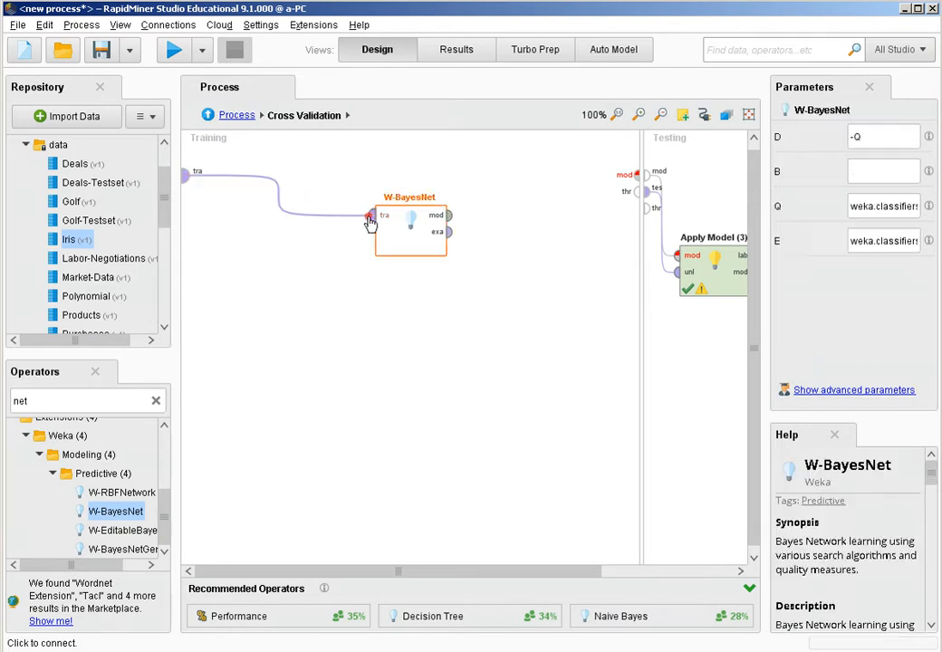
pyautogui.moveTo(448, 218); pyautogui.dragTo(643, 178)
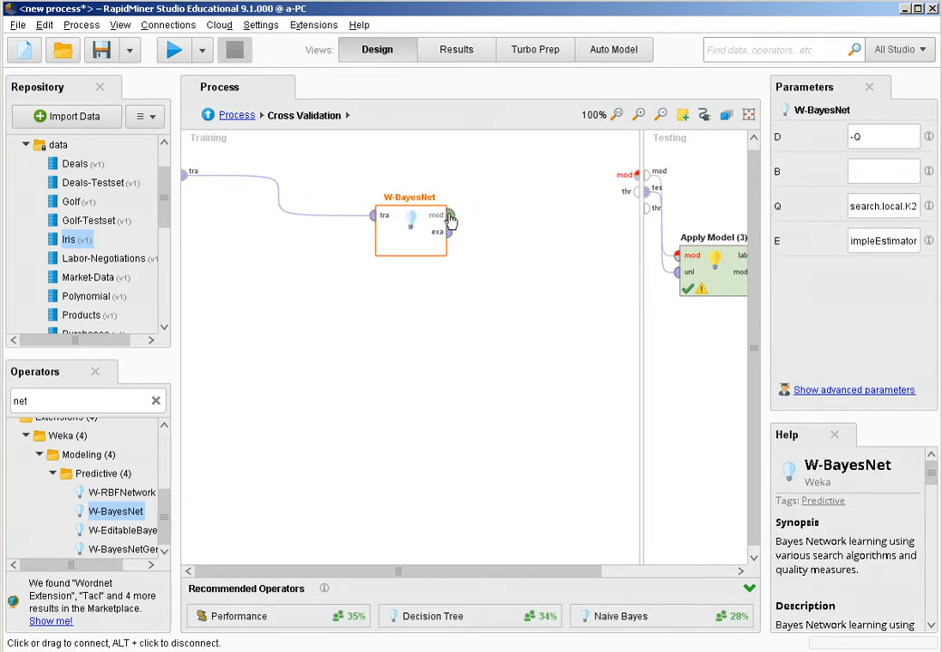
pyautogui.click(450, 219)
pyautogui.click(638, 175)
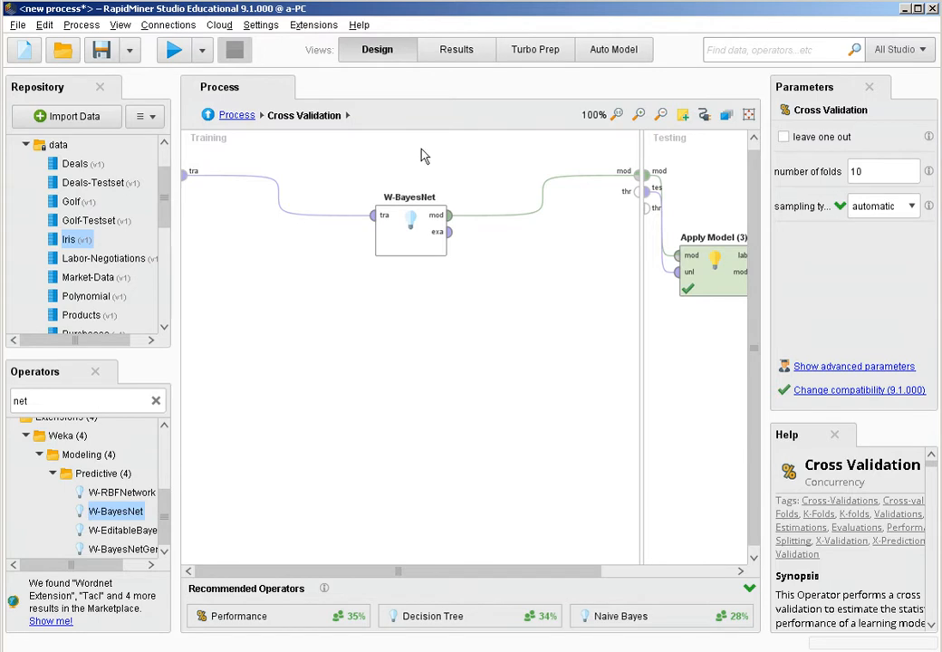
pyautogui.click(178, 50)
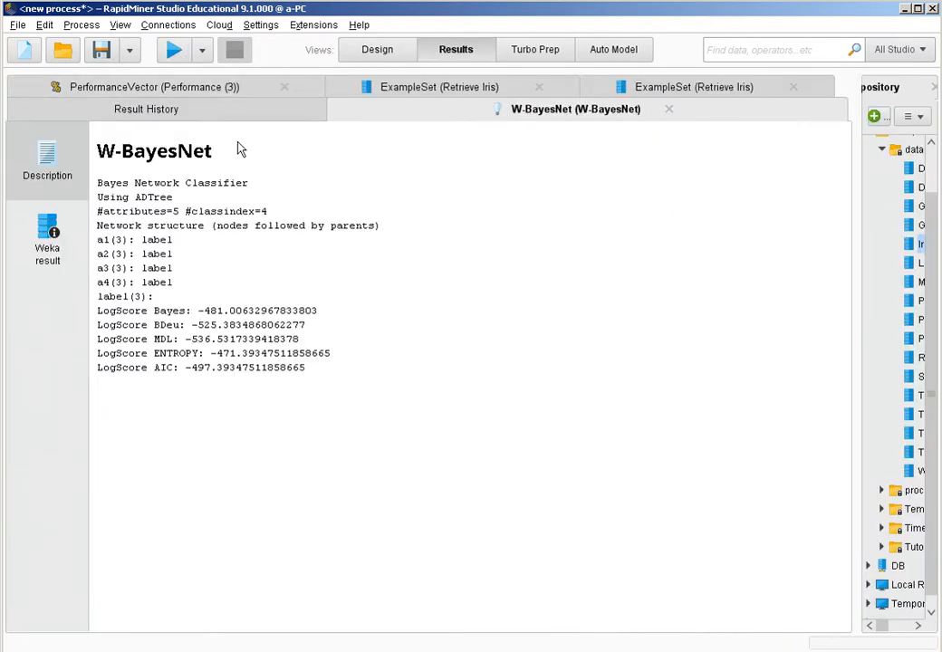
# View the W-BayesNet network graph and the cross-validation accuracy table.
pyautogui.click(47, 269)
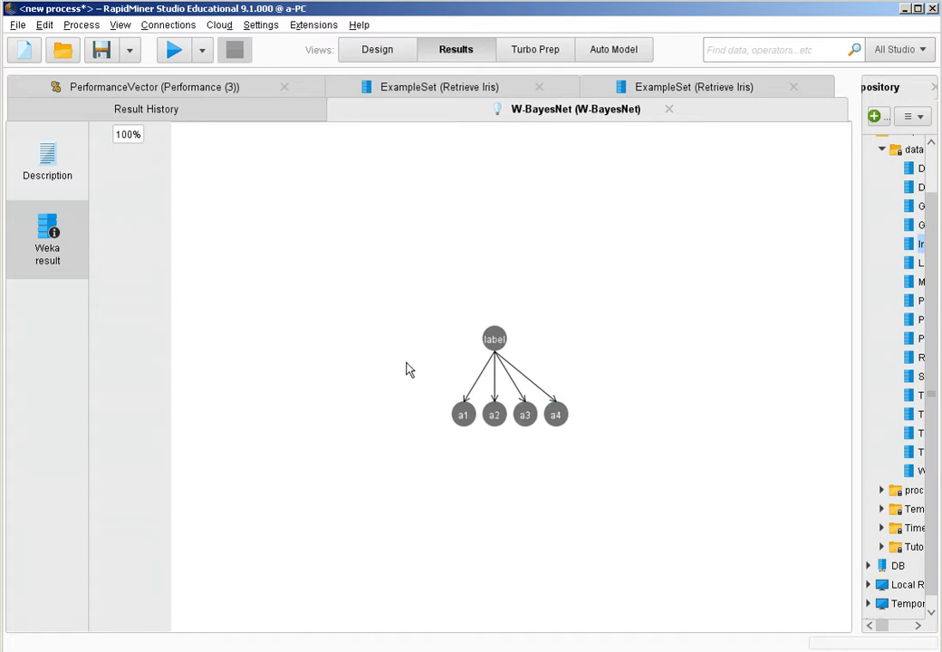
pyautogui.click(237, 89)
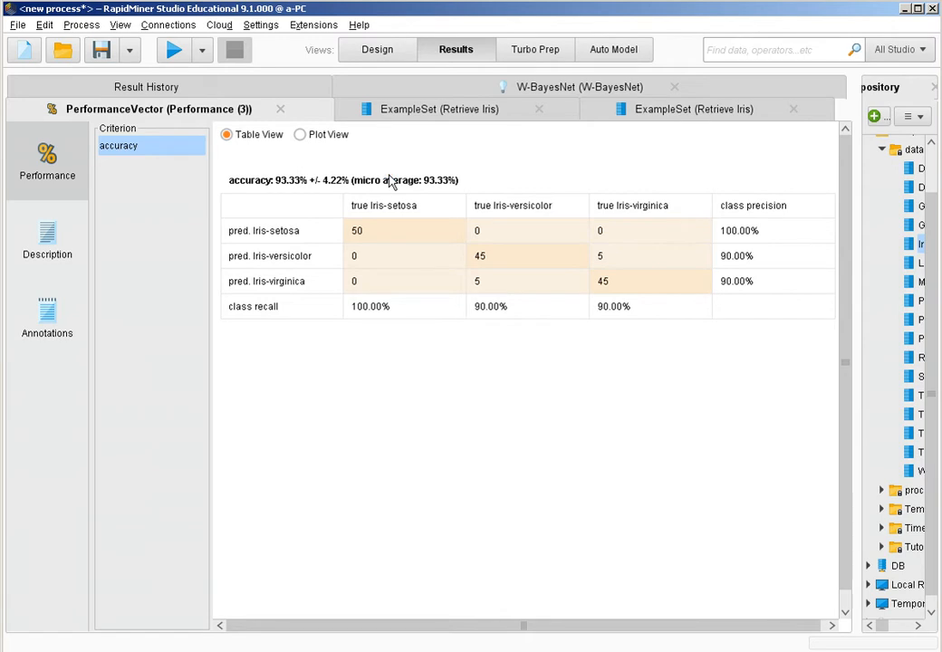
# Change the W-BayesNet search algorithm in parameter Q to search.local.TAN and rerun the process.
pyautogui.click(379, 51)
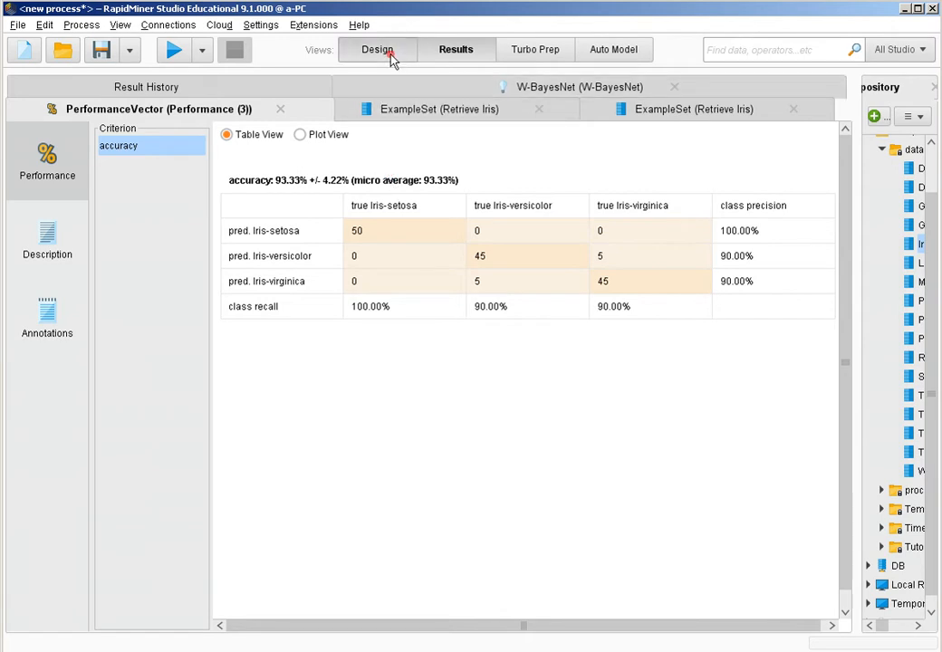
pyautogui.click(404, 245)
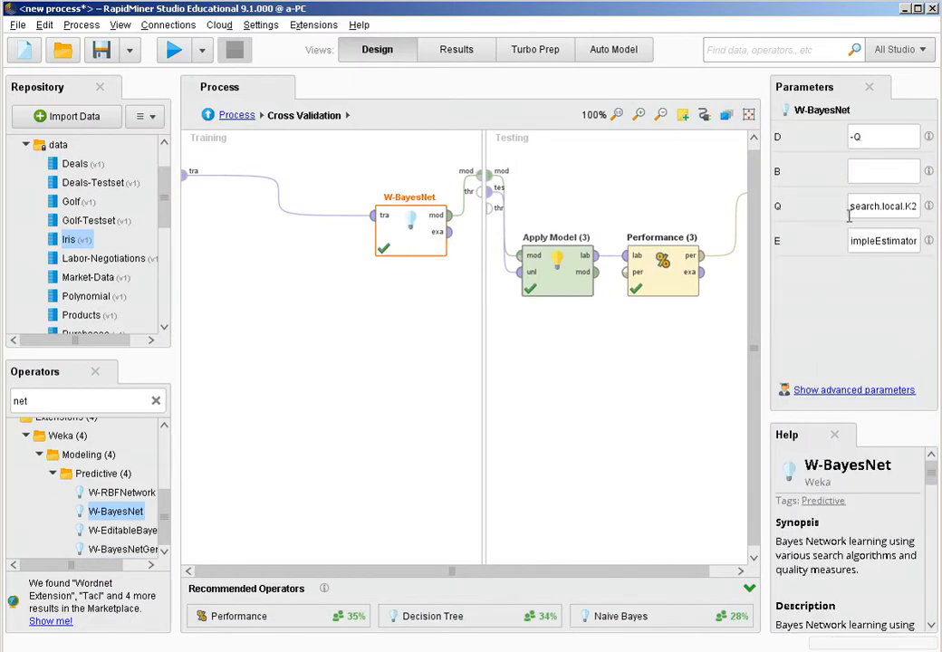
pyautogui.doubleClick(911, 207)
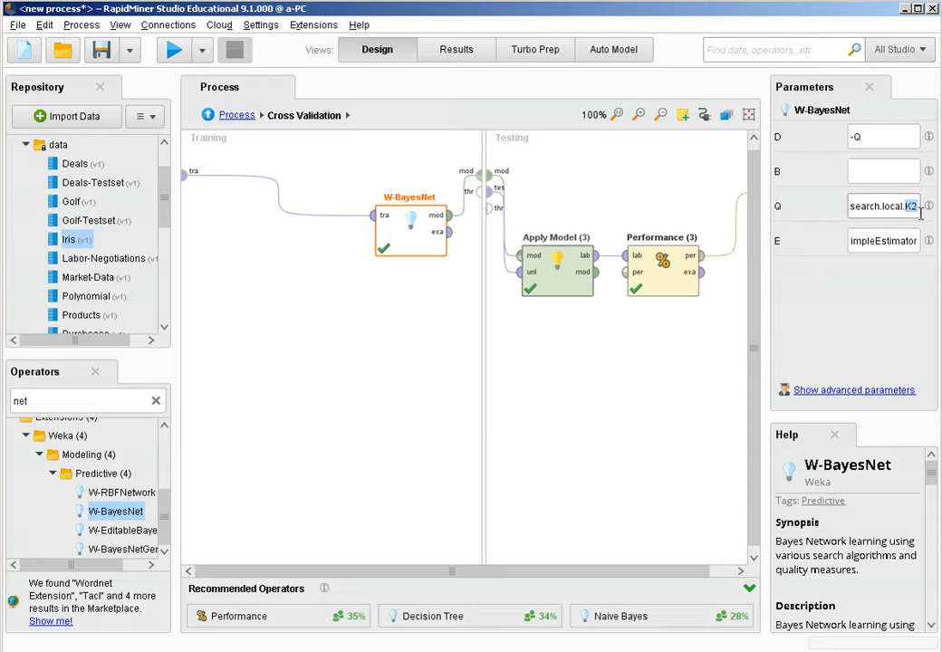
pyautogui.write('TAN')
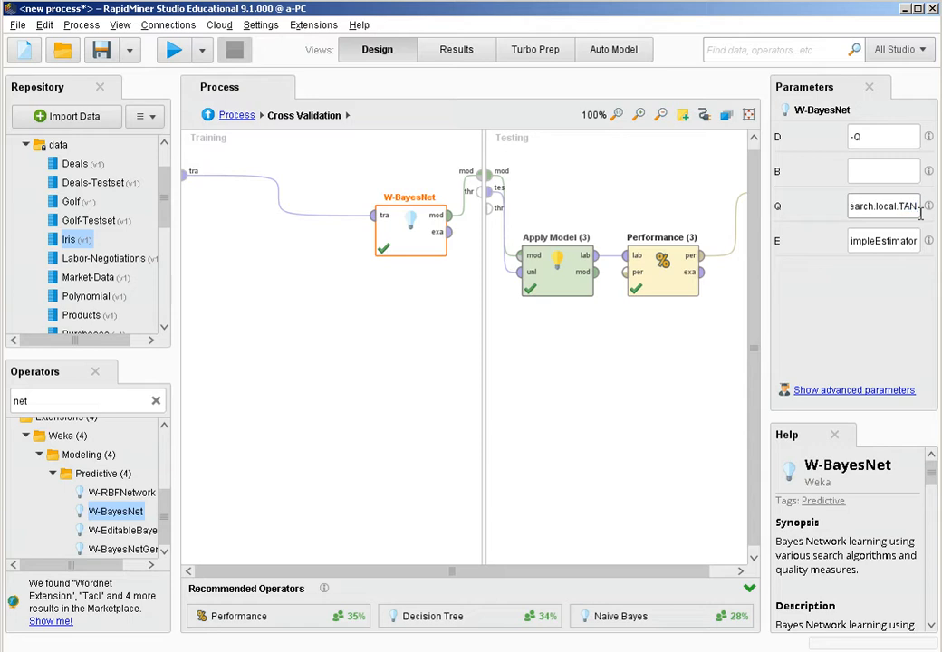
pyautogui.click(173, 53)
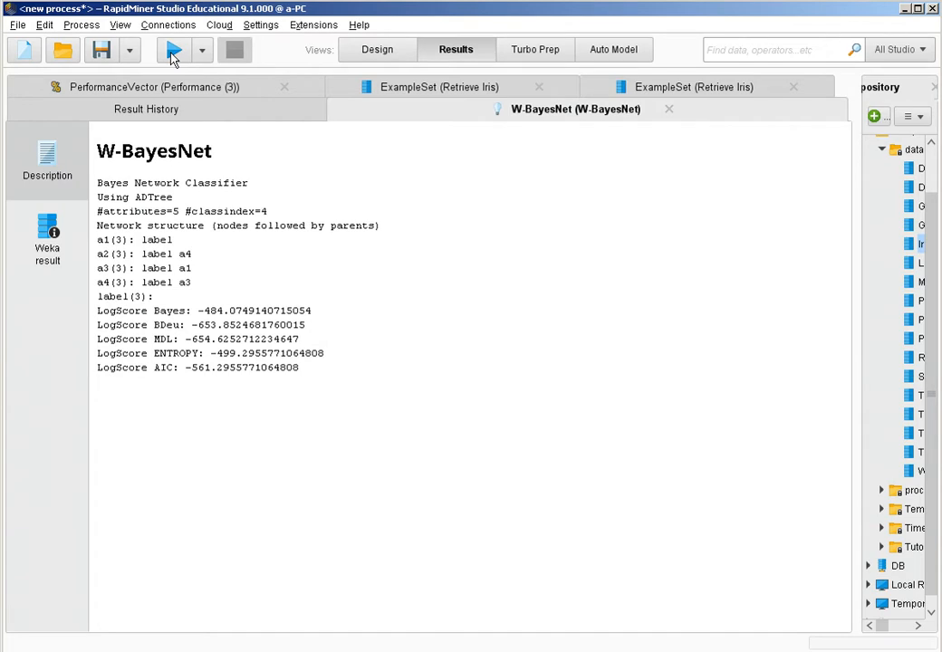
# Compare the TAN network graph with the cross-validation accuracy table, and return to the graph.
pyautogui.click(54, 247)
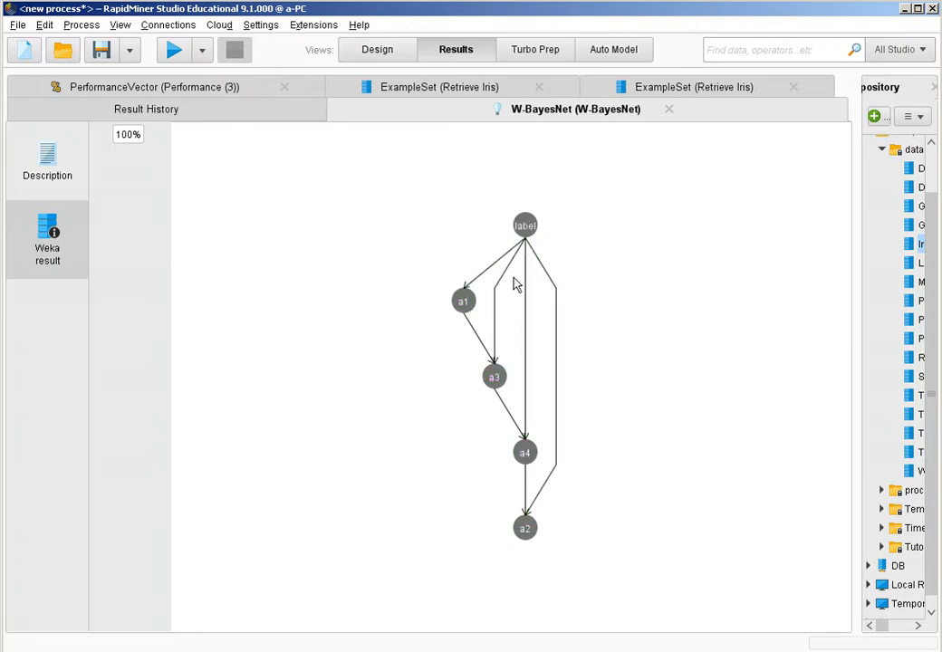
pyautogui.click(204, 88)
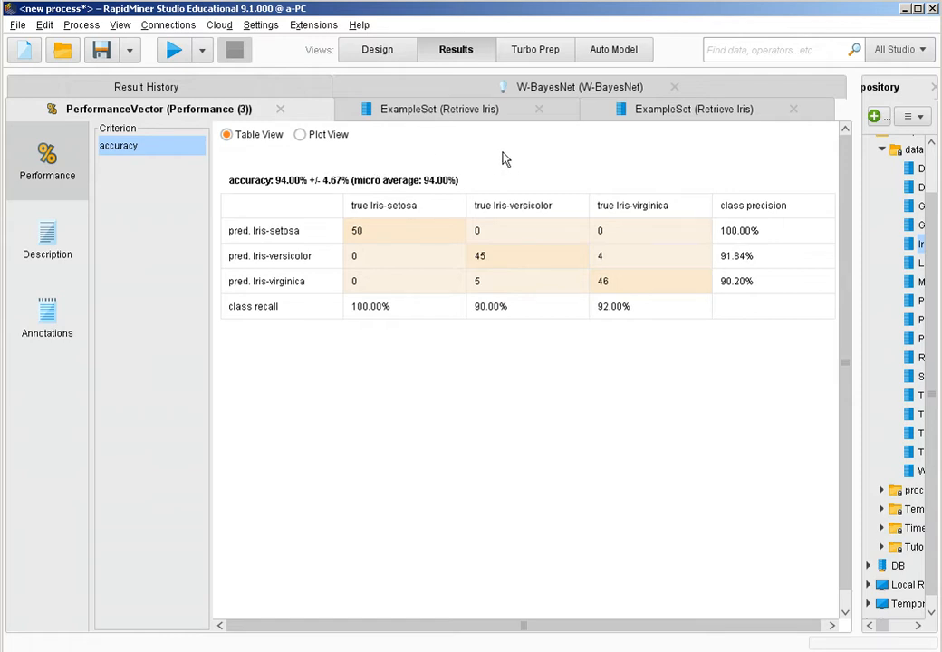
pyautogui.click(549, 92)
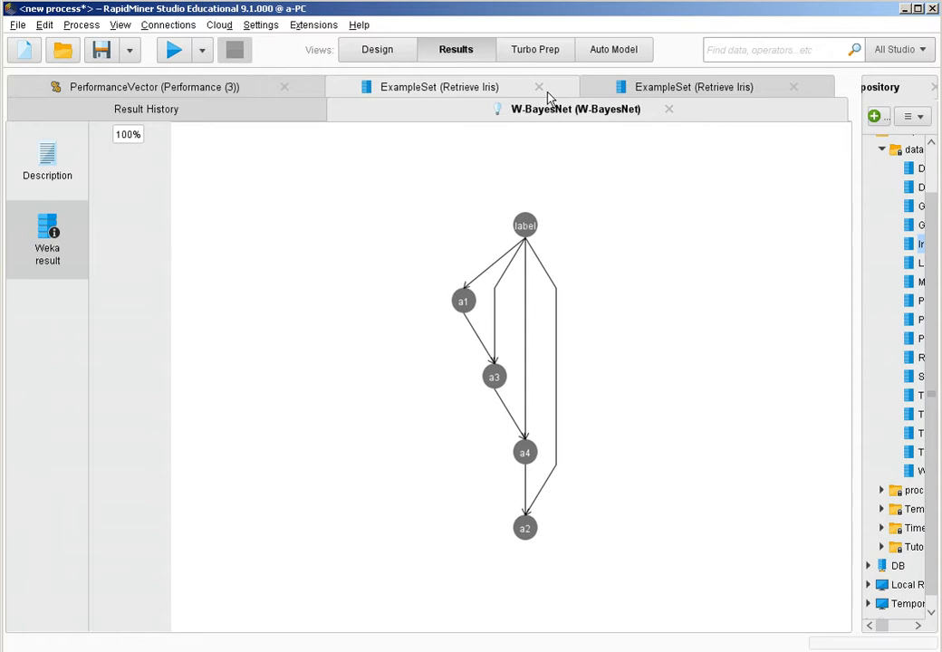
# Inspect the probability distribution tables of nodes a1 and a4 in the network graph, and close them.
pyautogui.click(460, 311)
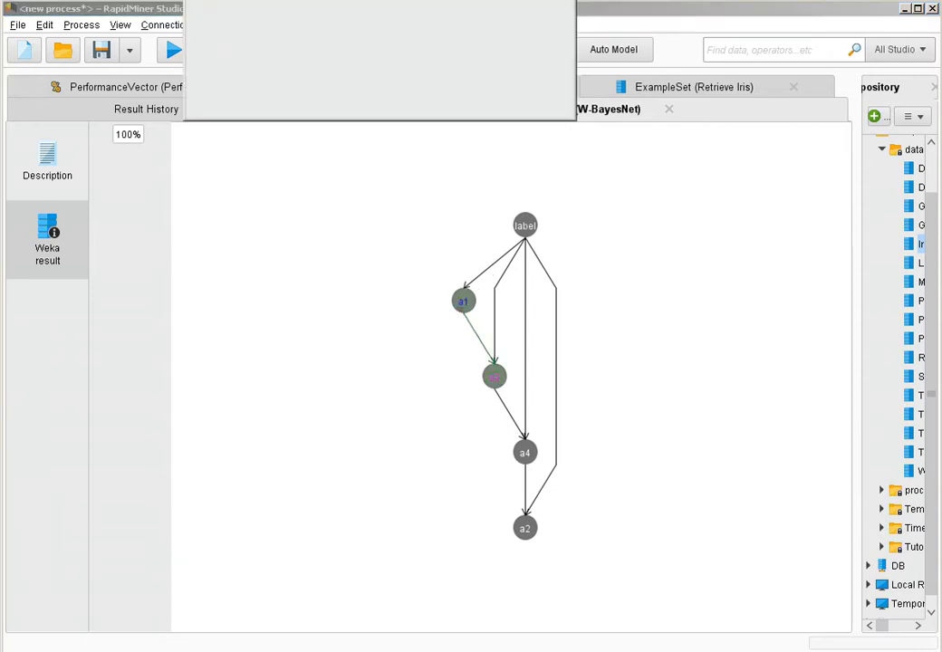
pyautogui.click(565, 1)
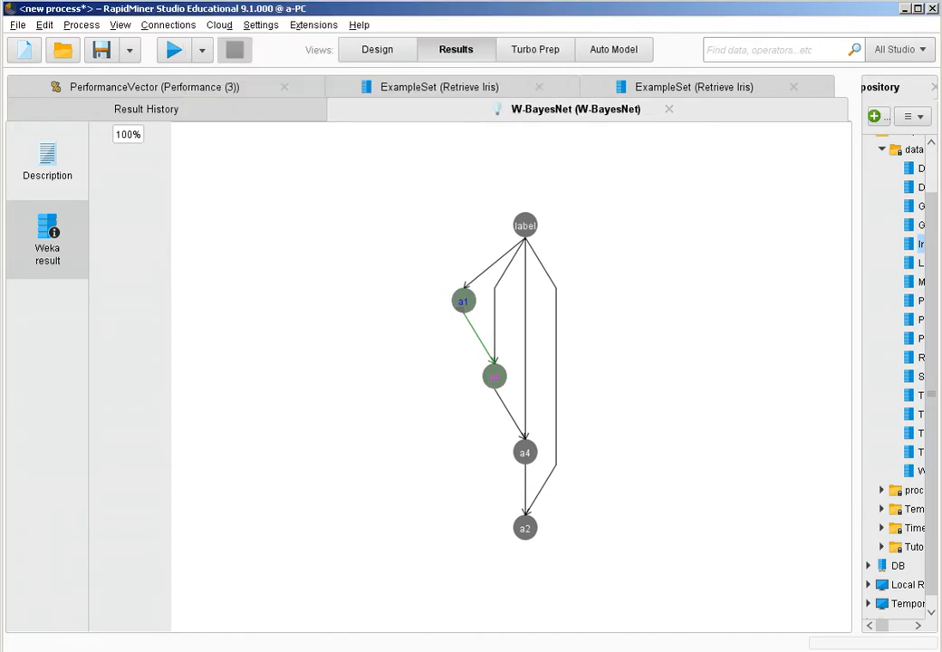
pyautogui.click(527, 454)
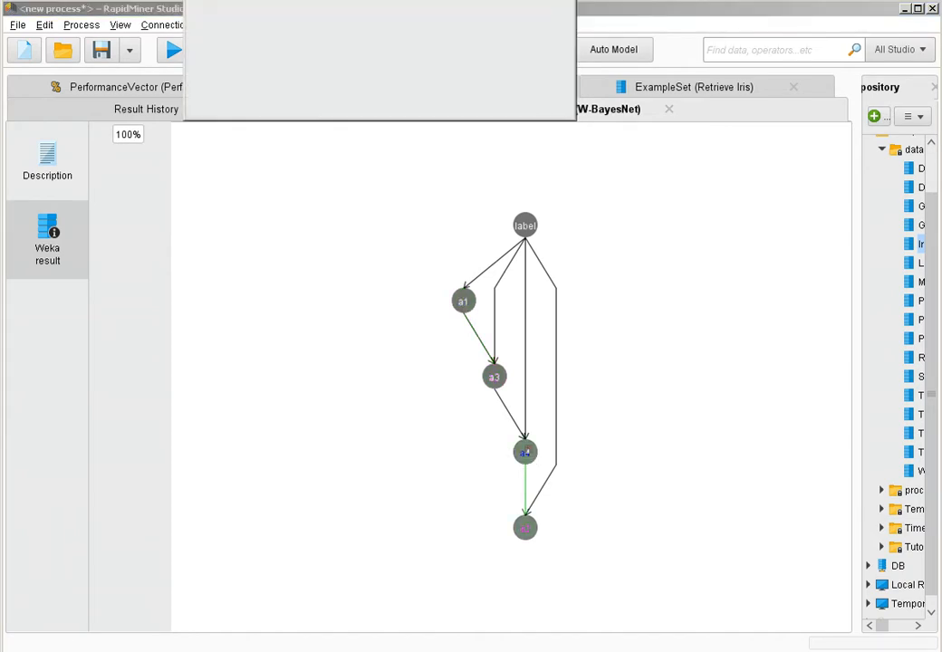
pyautogui.moveTo(417, 5); pyautogui.dragTo(409, 258)
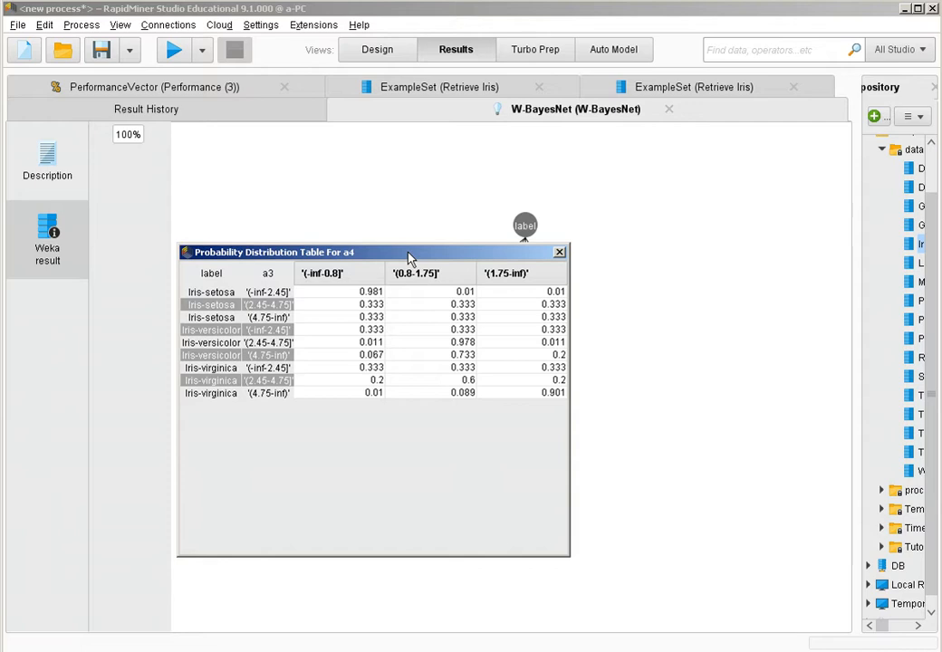
pyautogui.click(559, 252)
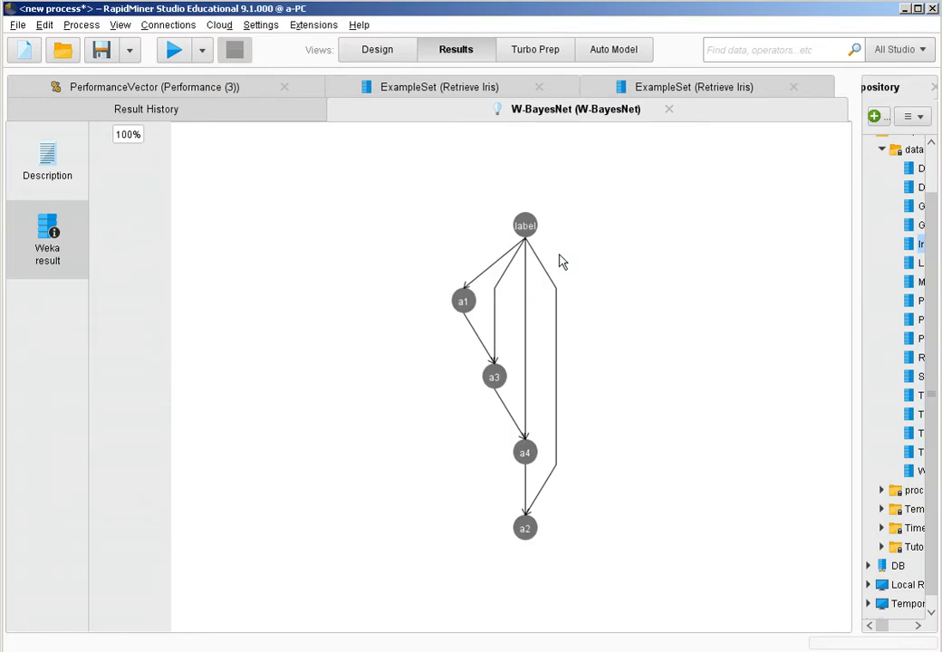
# Replace the W-BayesNet operator in the training subprocess with a Neural Net operator.
pyautogui.click(404, 52)
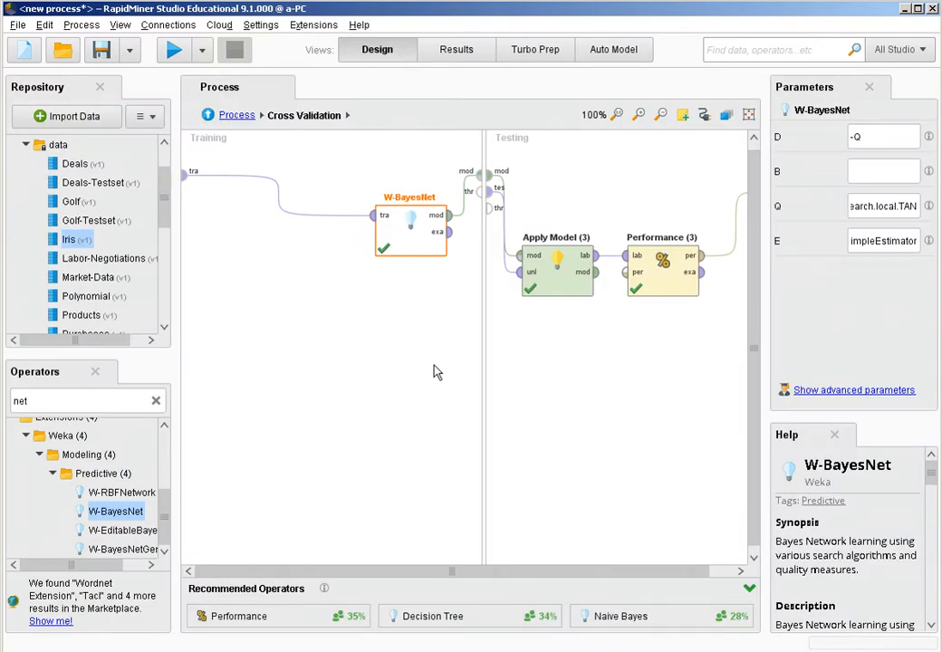
pyautogui.moveTo(459, 299); pyautogui.dragTo(333, 195)
pyautogui.press('Delete')
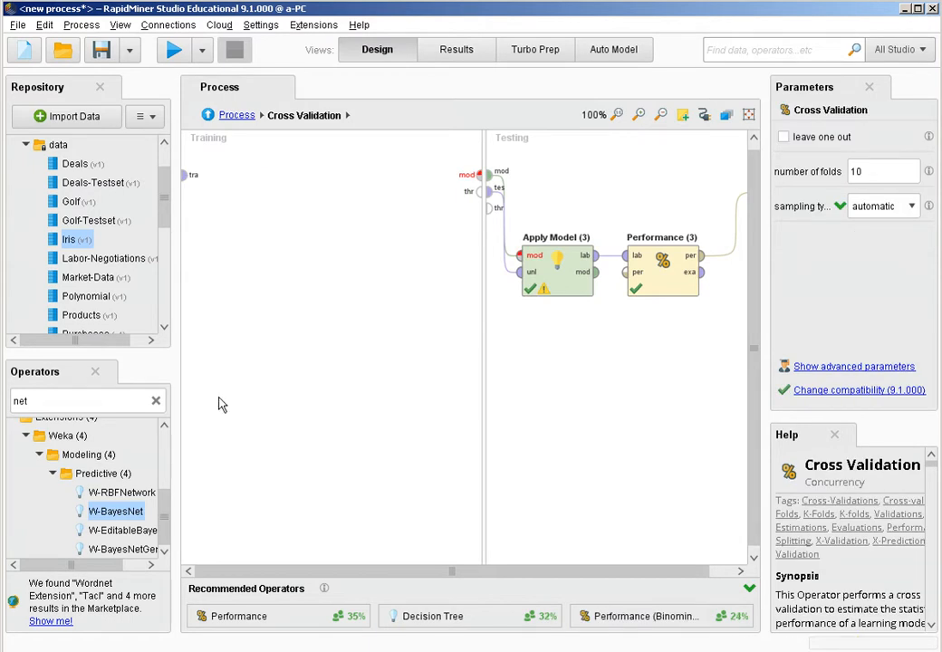
pyautogui.scroll(3, 126, 498)
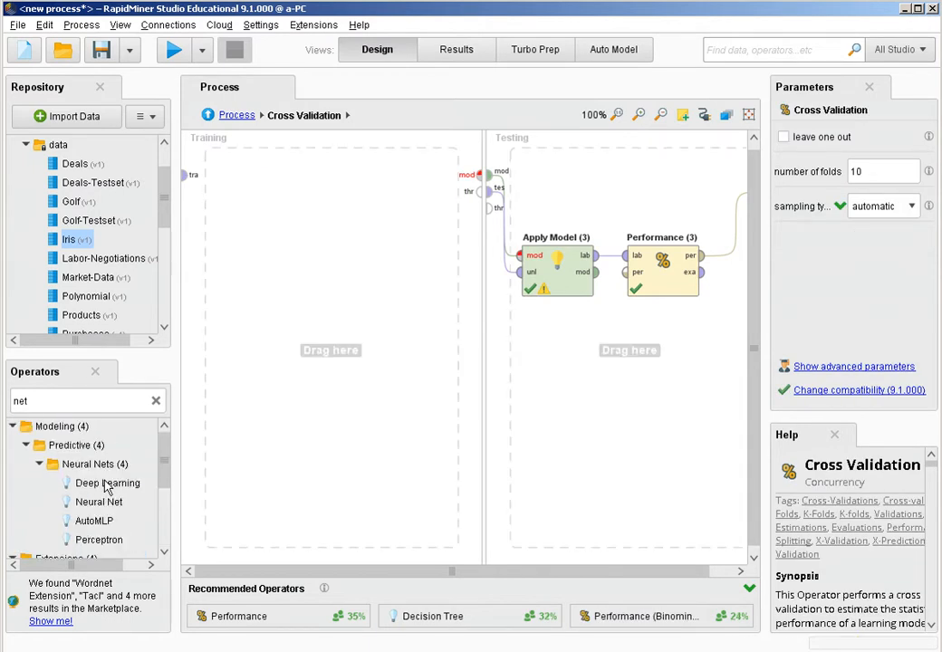
pyautogui.scroll(-1, 68, 499)
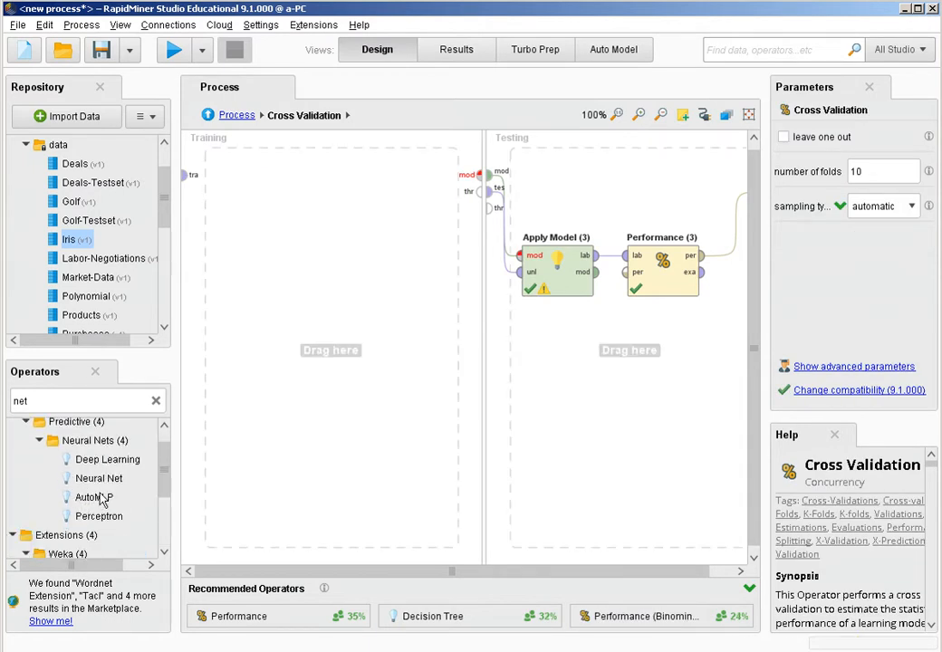
pyautogui.moveTo(90, 480); pyautogui.dragTo(322, 227)
# Connect Neural Net to the training input and its model output to the subprocess's model port, and run the process.
pyautogui.click(187, 178)
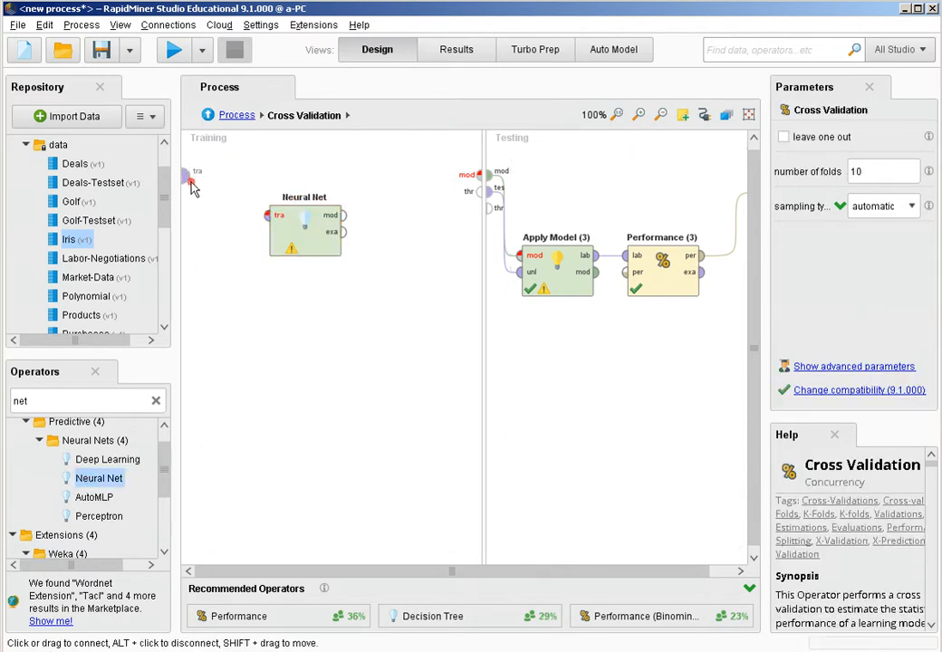
pyautogui.click(263, 219)
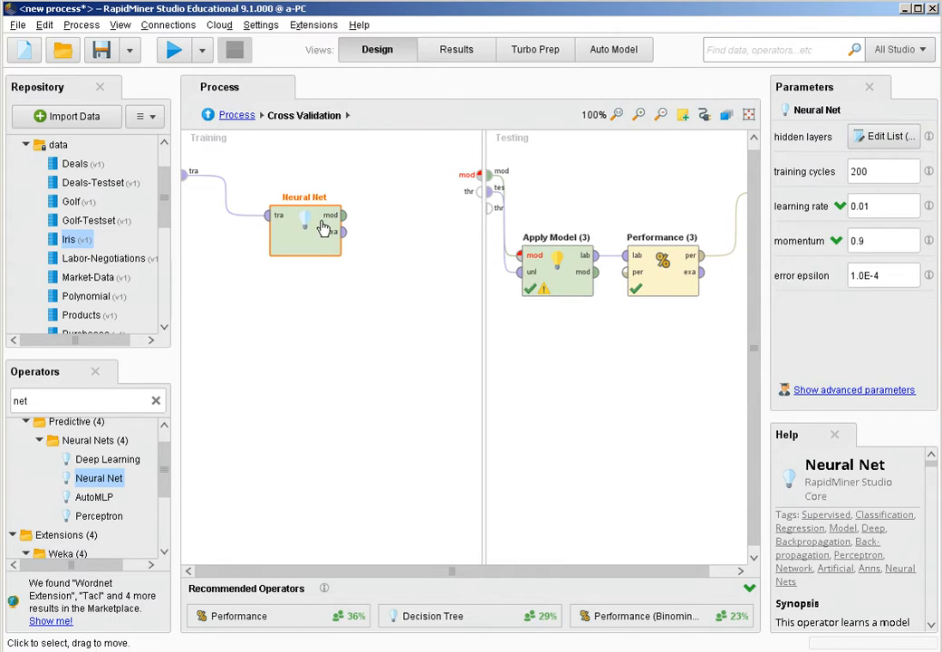
pyautogui.click(481, 174)
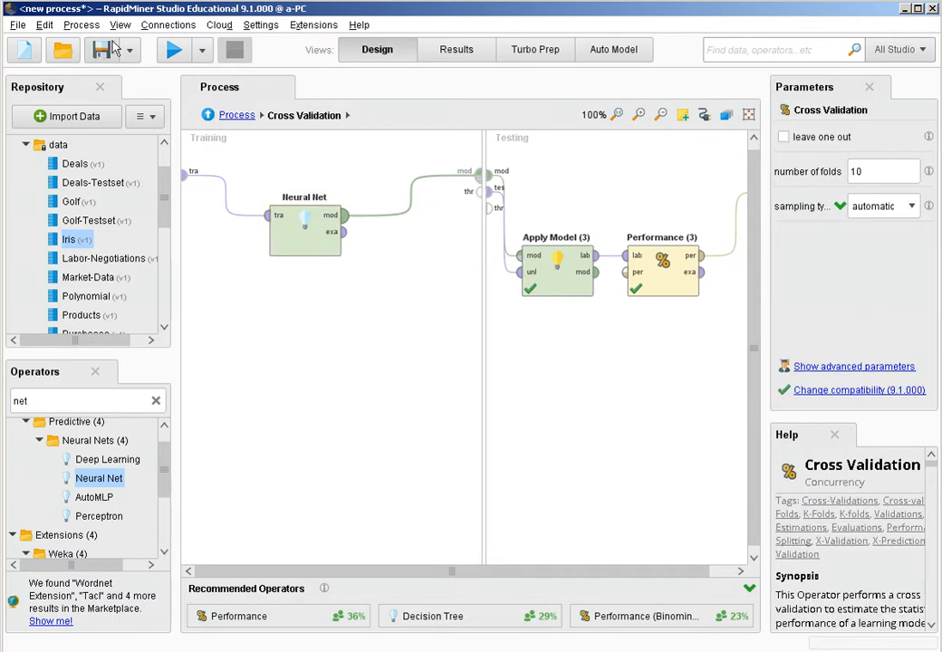
pyautogui.click(187, 52)
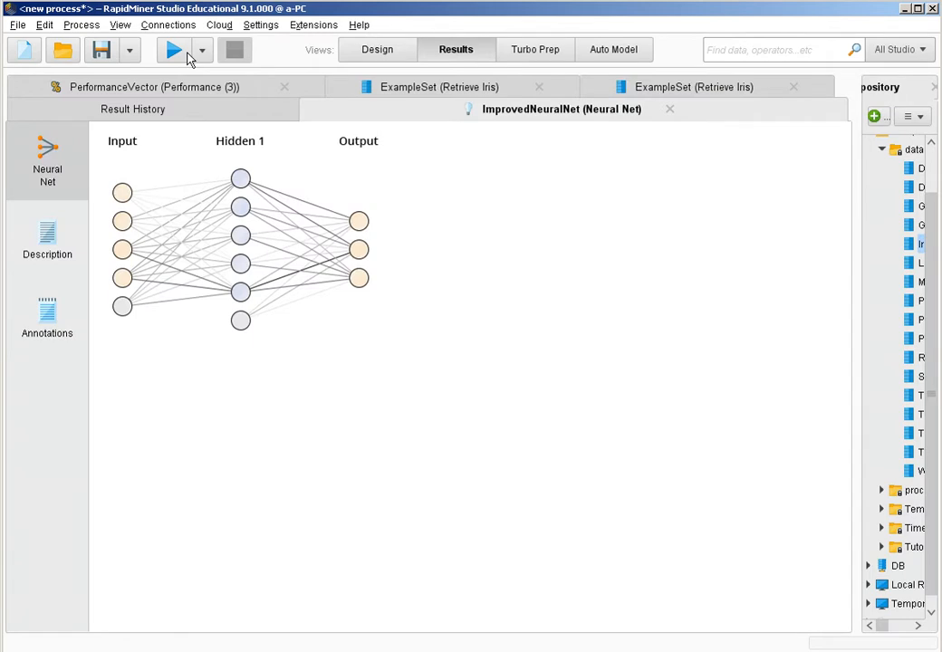
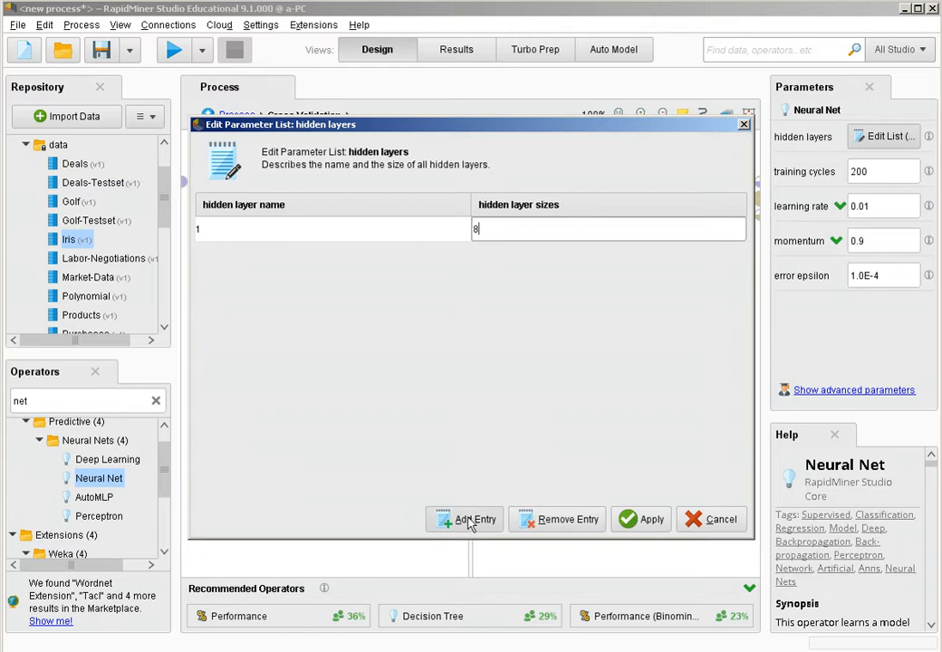
# Add hidden layer 2 with size 12 and hidden layer 3 with size 6 to the Neural Net, and apply the list.
pyautogui.click(468, 522)
pyautogui.write('2')
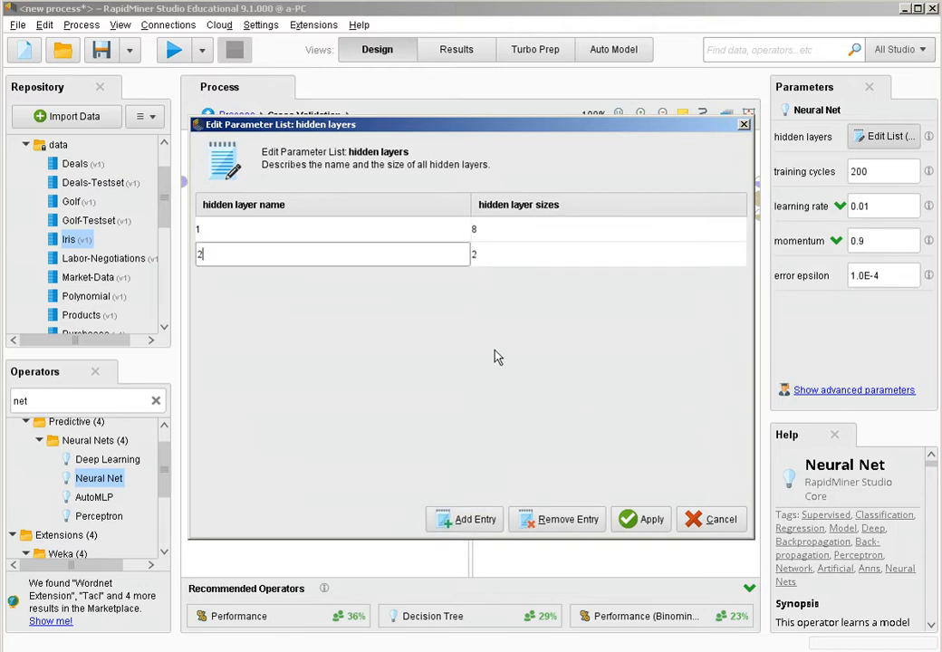
pyautogui.click(494, 255)
pyautogui.press('BackSpace')
pyautogui.write('12')
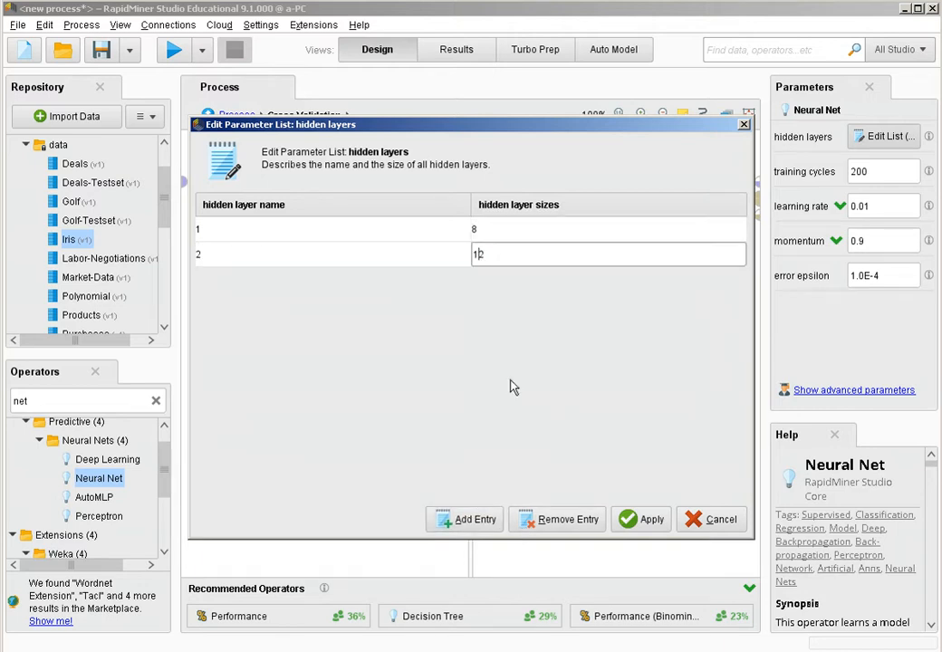
pyautogui.click(478, 521)
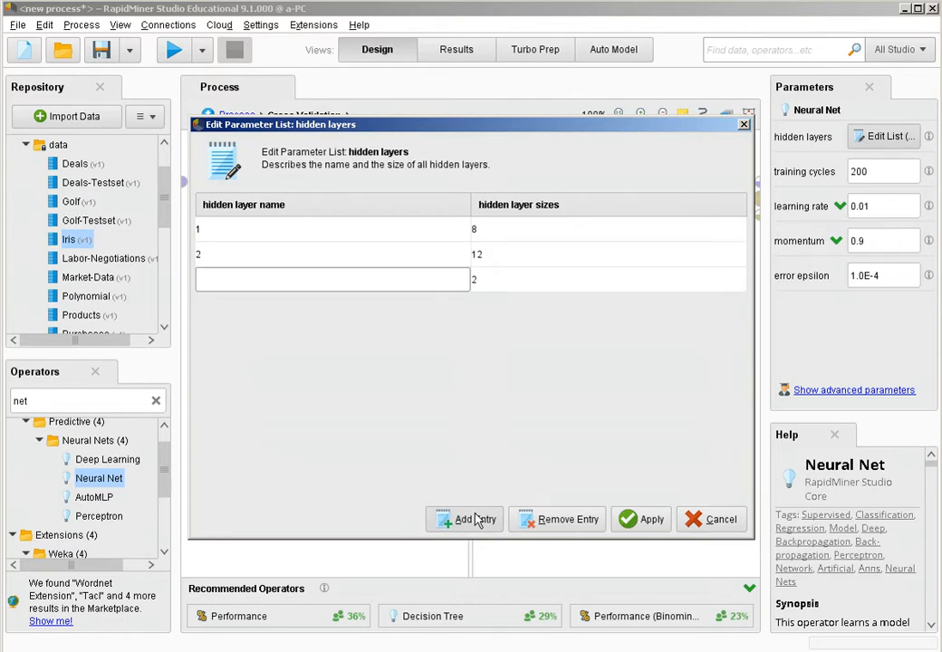
pyautogui.write('3')
pyautogui.click(500, 284)
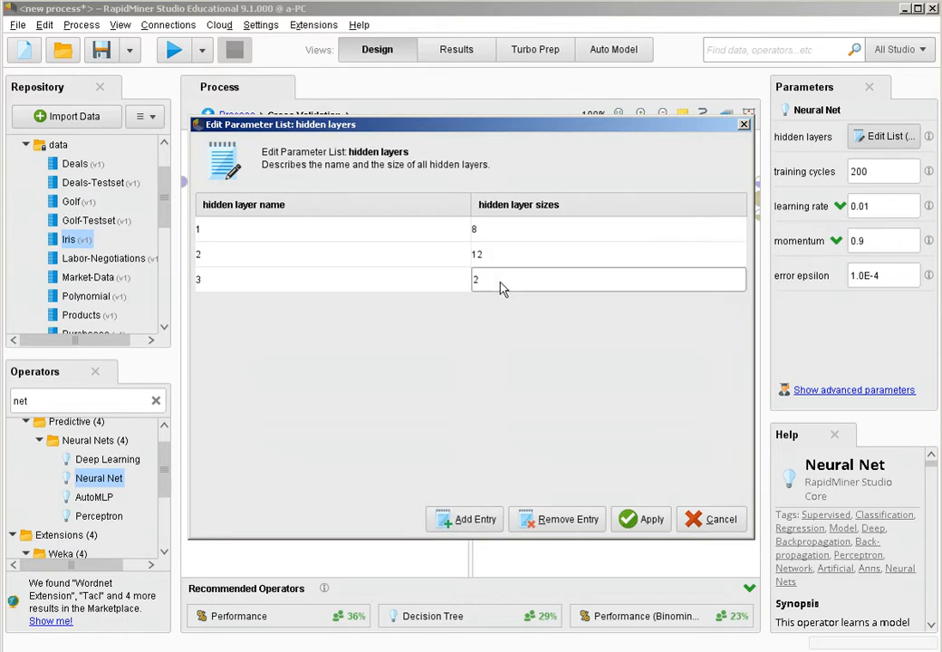
pyautogui.click(643, 522)
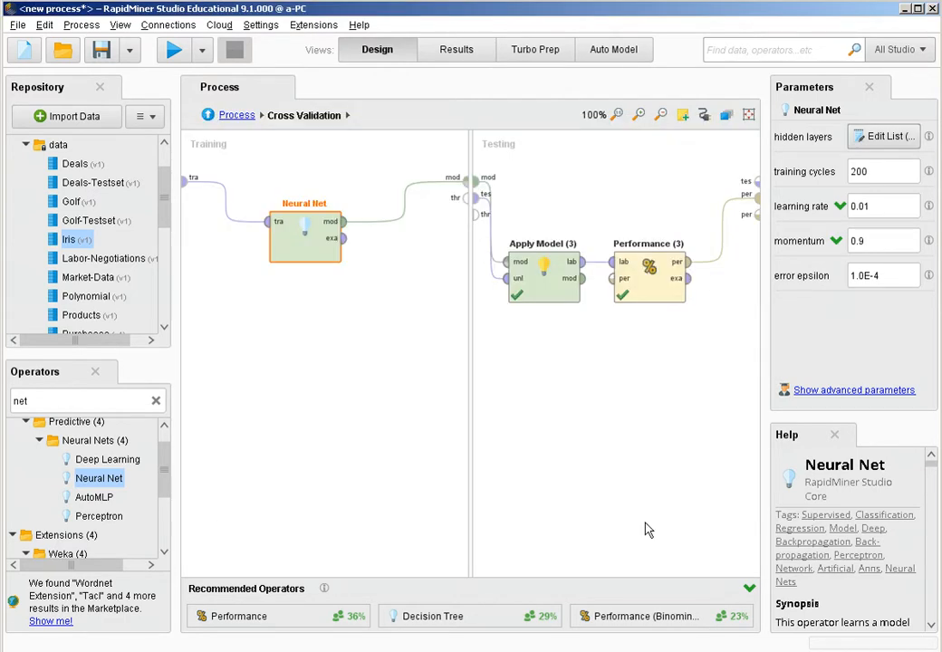
# Run the process with the three hidden layers and review the accuracy table and network diagram.
pyautogui.click(178, 54)
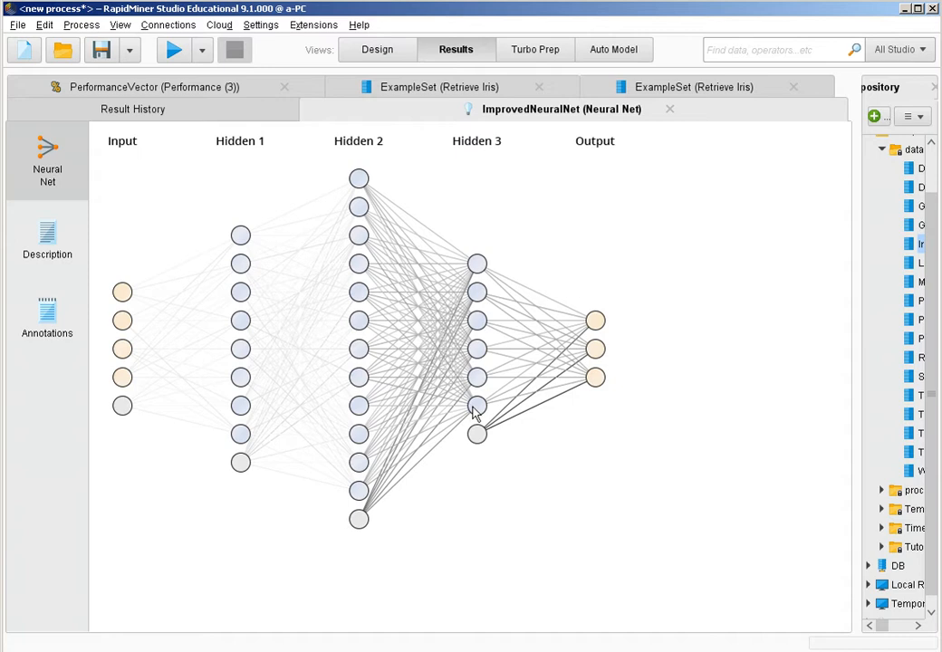
pyautogui.click(212, 89)
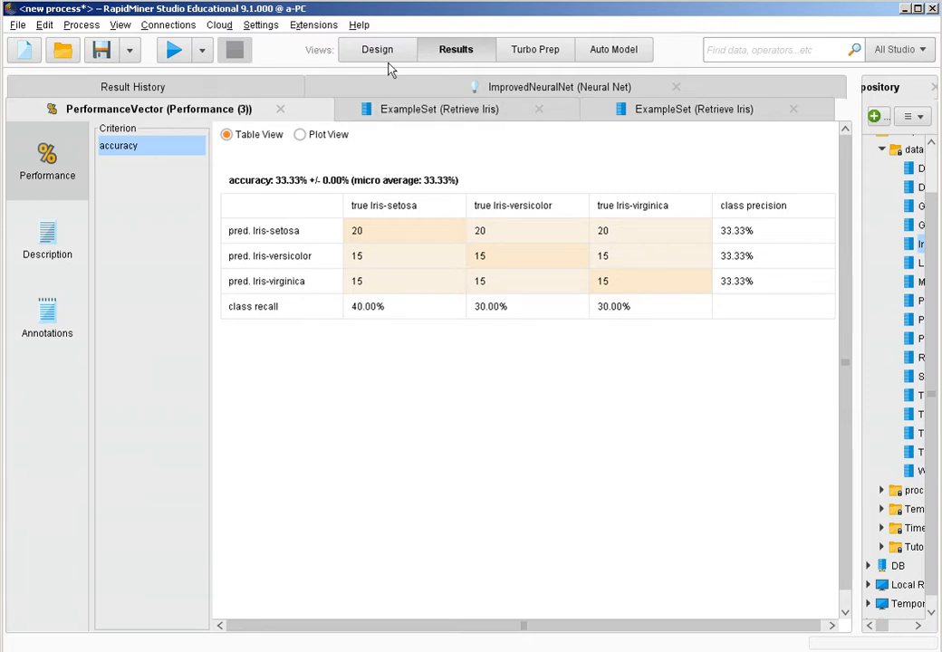
pyautogui.click(519, 91)
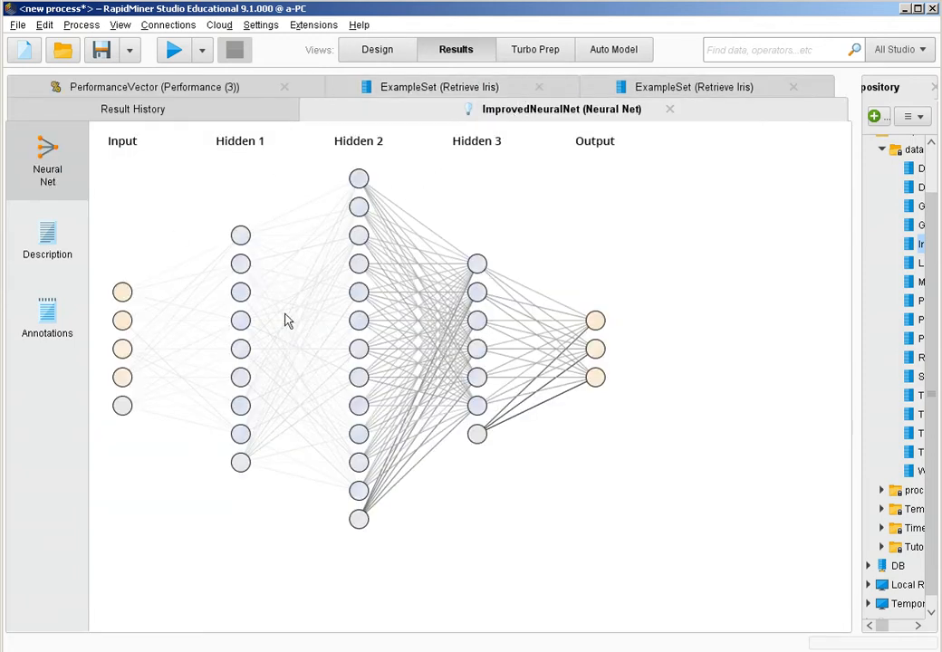
# Replace the Neural Net operator in the Cross Validation training subprocess with a Deep Learning operator.
pyautogui.click(380, 51)
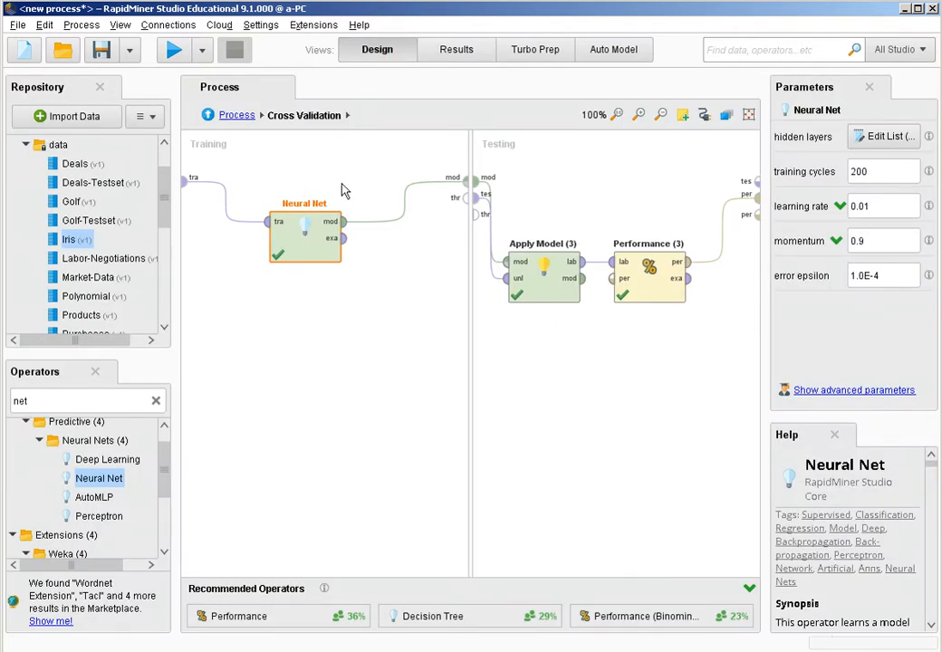
pyautogui.click(385, 317)
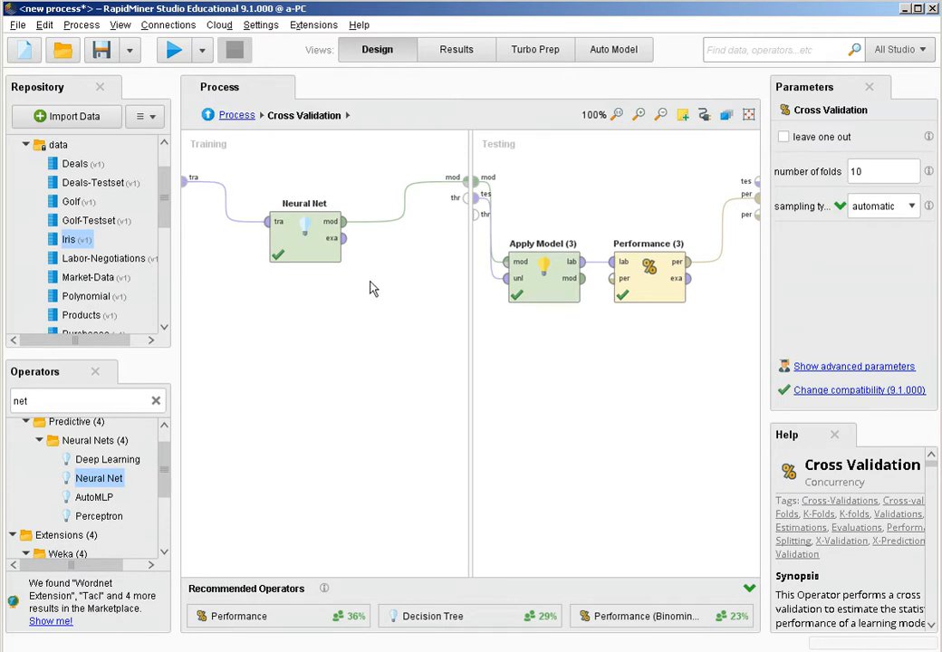
pyautogui.moveTo(372, 293); pyautogui.dragTo(241, 179)
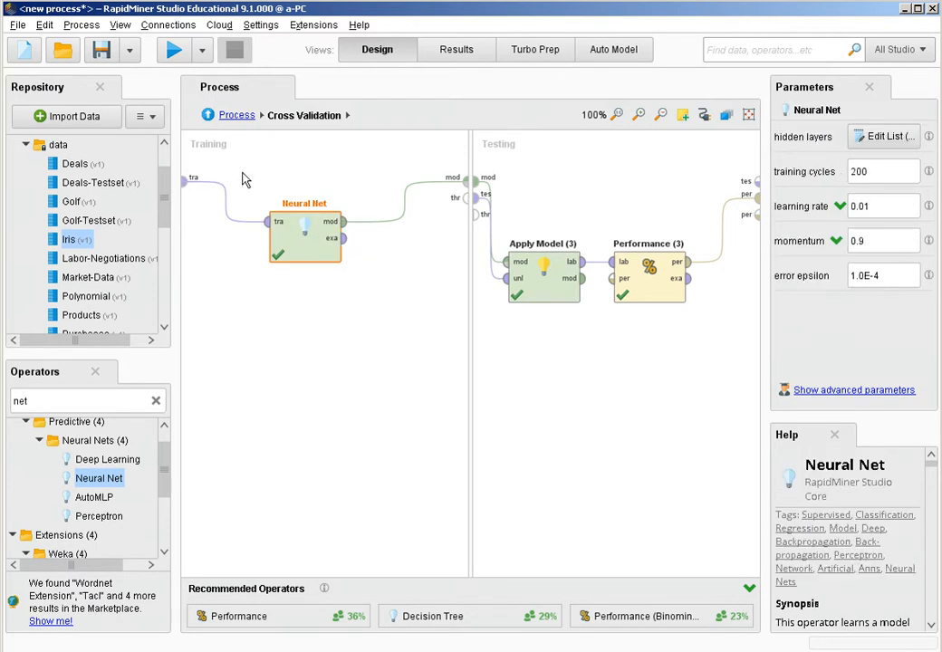
pyautogui.press('Delete')
pyautogui.moveTo(113, 459); pyautogui.dragTo(326, 190)
# Connect Deep Learning between the training input and the subprocess's model port, and run the process to review its accuracy table.
pyautogui.click(185, 182)
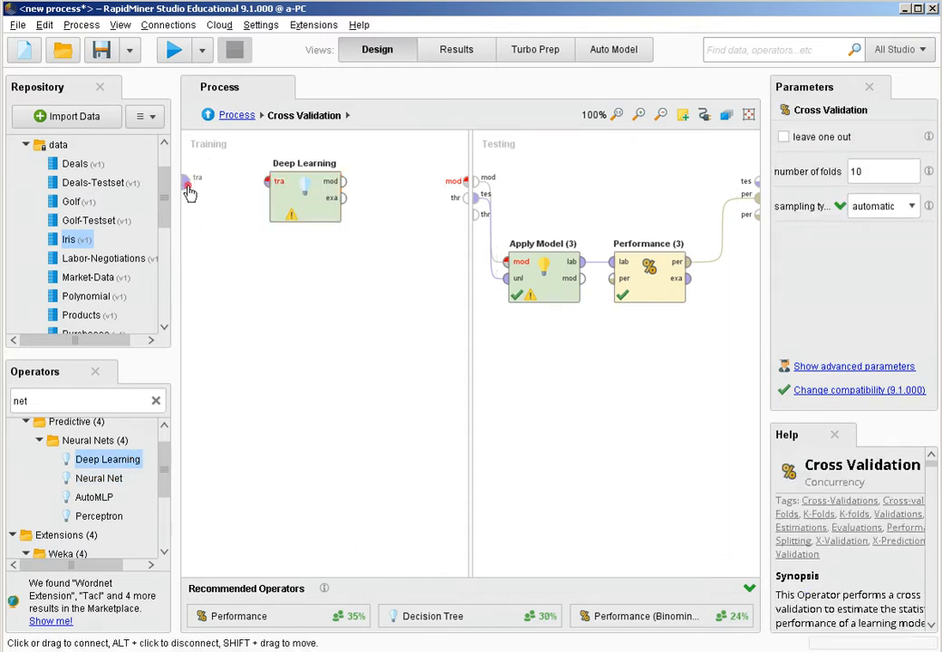
pyautogui.click(266, 184)
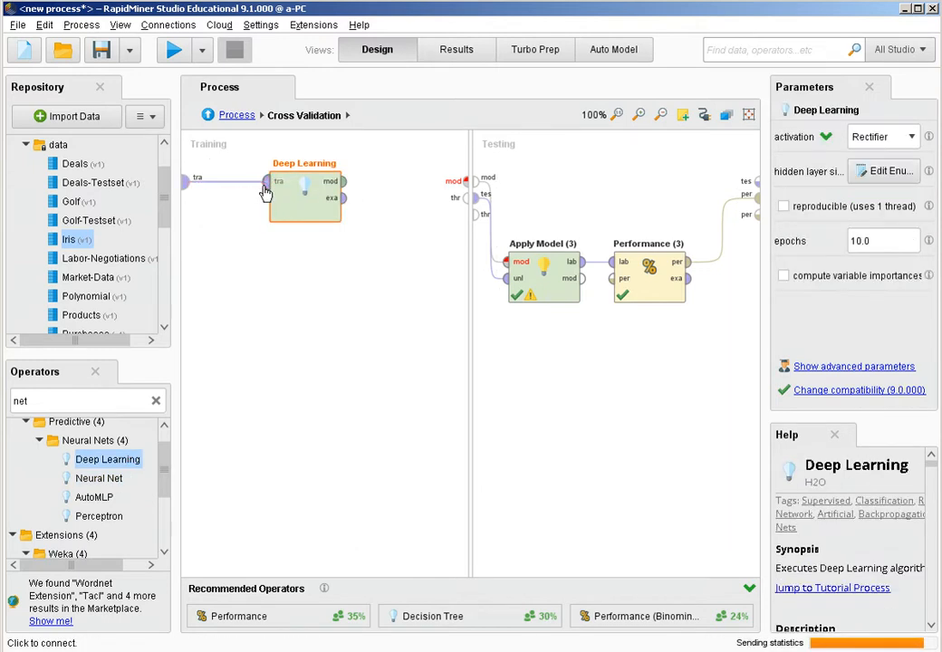
pyautogui.click(344, 184)
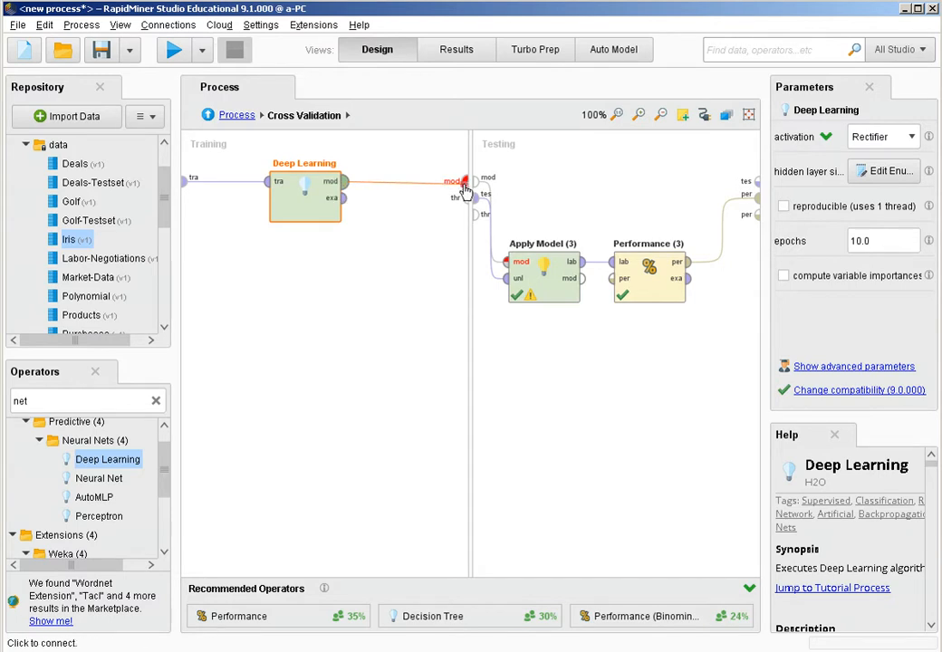
pyautogui.click(465, 180)
pyautogui.click(167, 52)
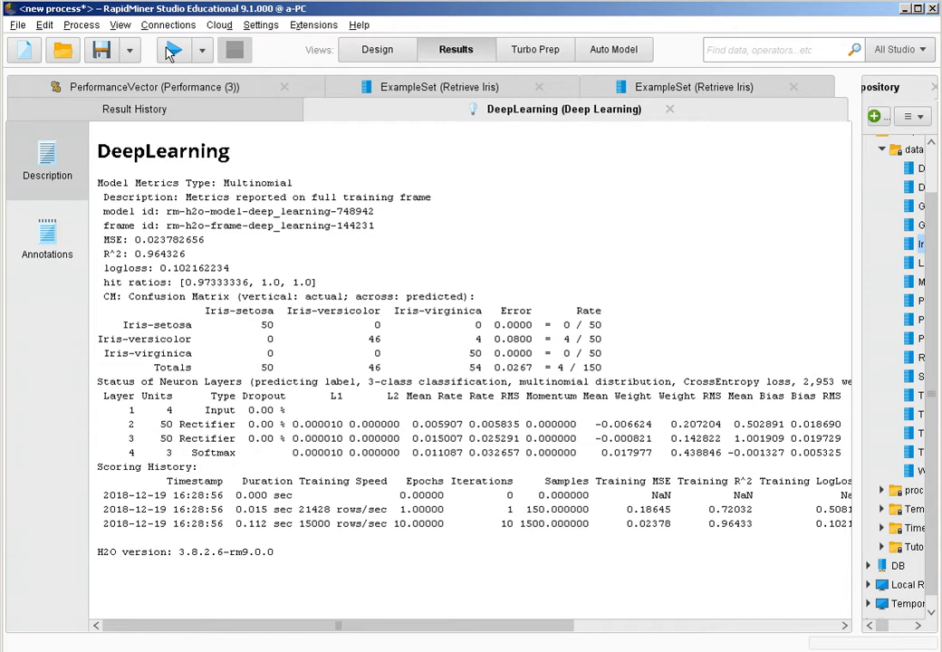
pyautogui.click(238, 89)
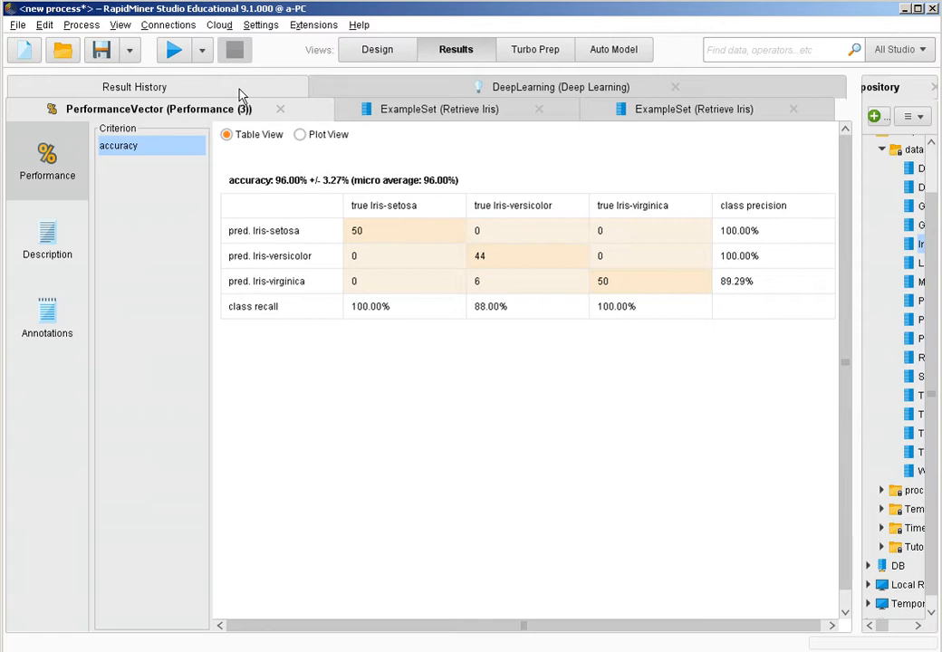
# Search the operators for "svm" and replace Deep Learning in the training subprocess with the Support Vector Machine operator.
pyautogui.click(367, 54)
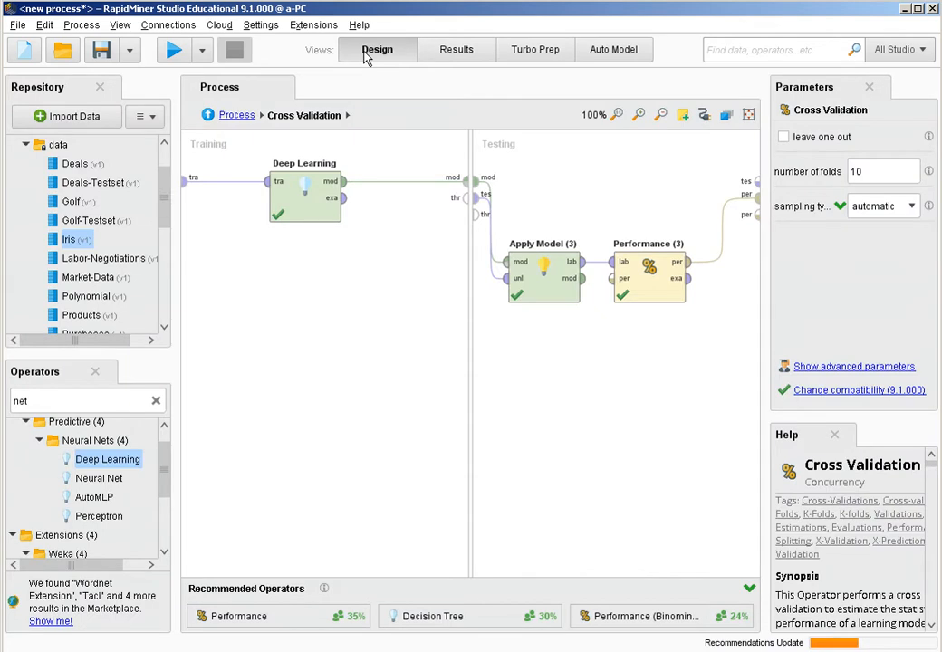
pyautogui.click(98, 501)
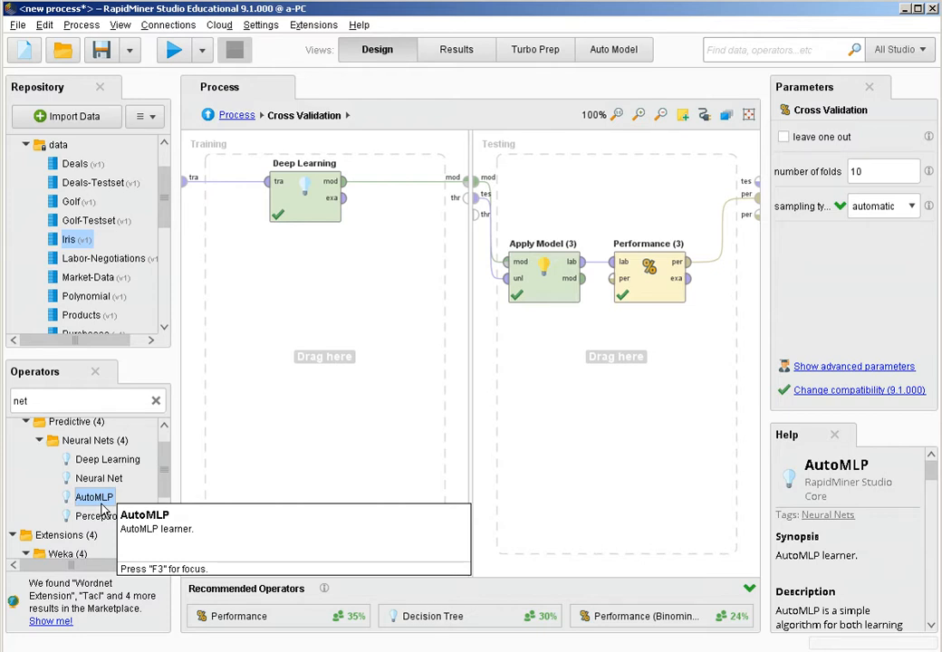
pyautogui.click(156, 401)
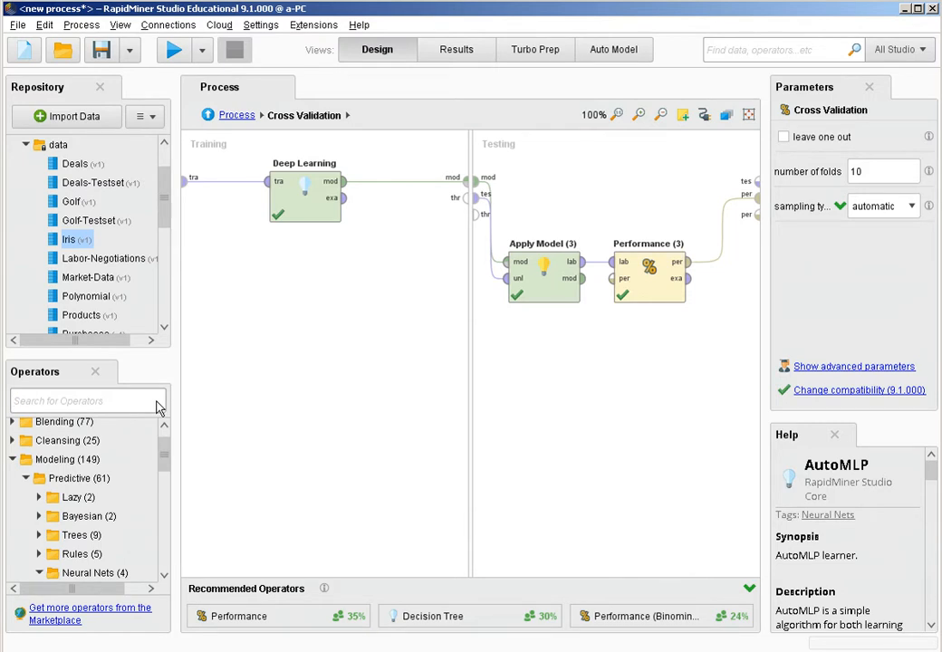
pyautogui.click(119, 400)
pyautogui.write('svm')
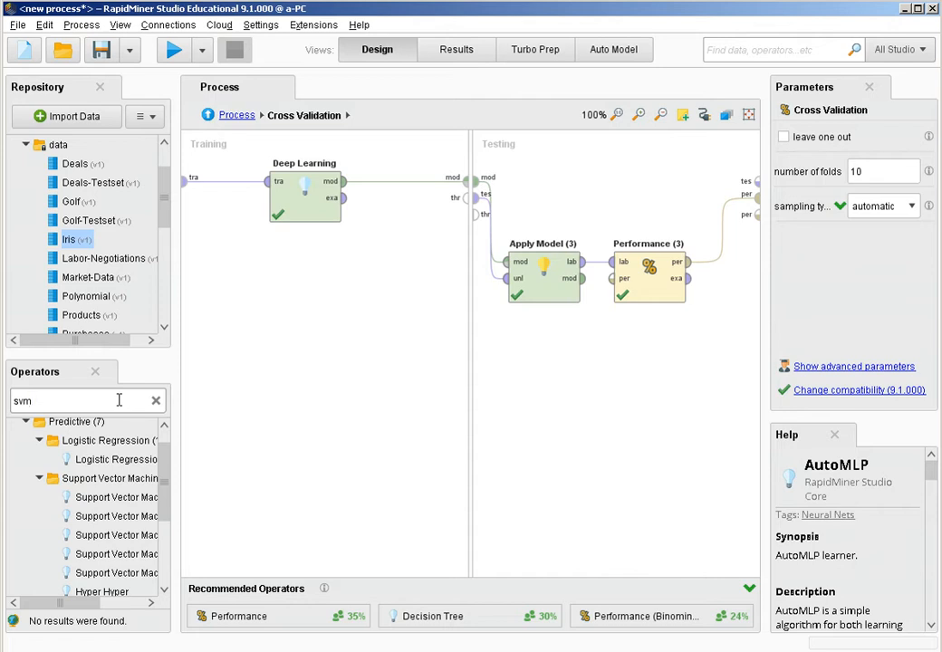
pyautogui.click(300, 193)
pyautogui.press('Delete')
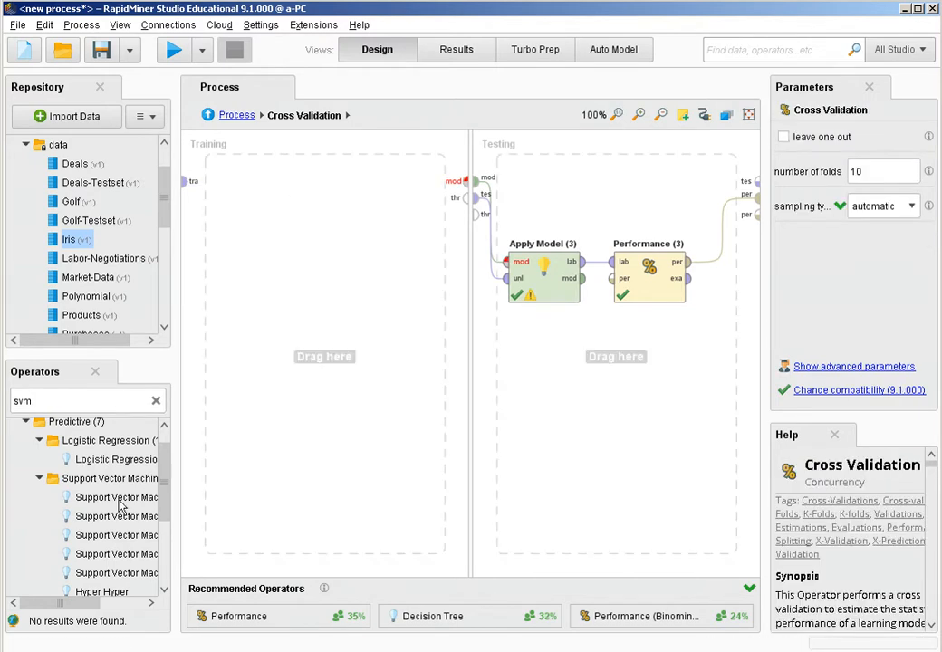
pyautogui.moveTo(119, 505); pyautogui.dragTo(304, 192)
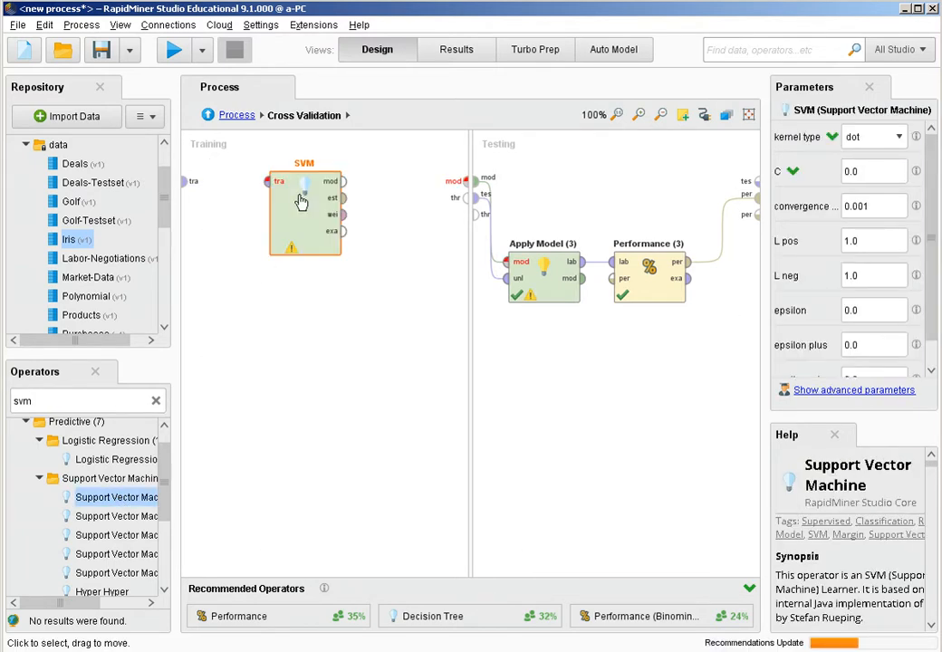
# Connect SVM to the training input and its model output to the training subprocess's model port.
pyautogui.click(188, 182)
pyautogui.click(264, 184)
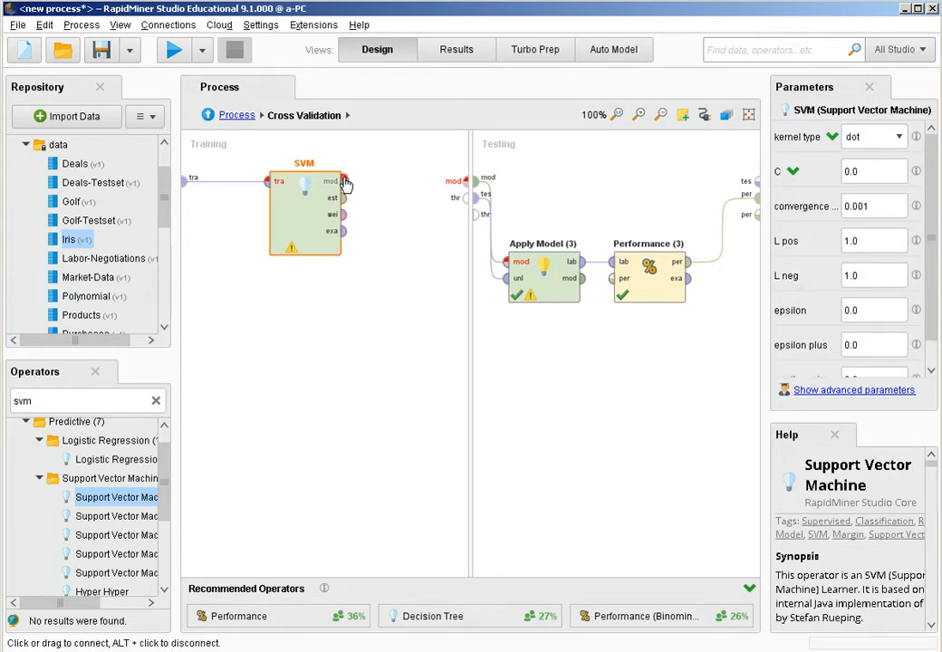
pyautogui.click(344, 182)
pyautogui.click(461, 183)
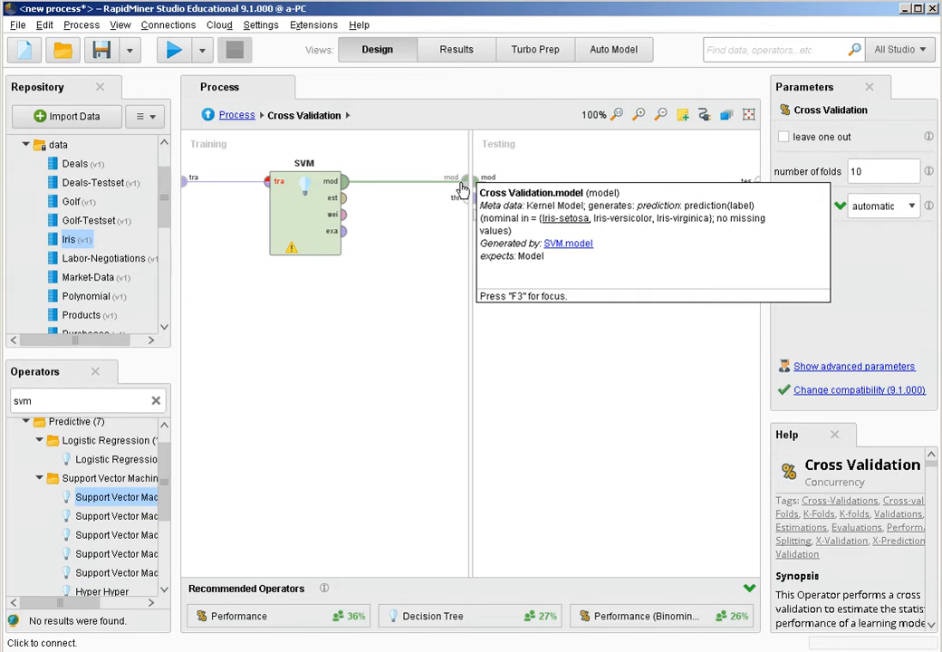
# Replace Retrieve Iris in the main process with the Golf dataset connected to Cross Validation, and run the process.
pyautogui.click(238, 116)
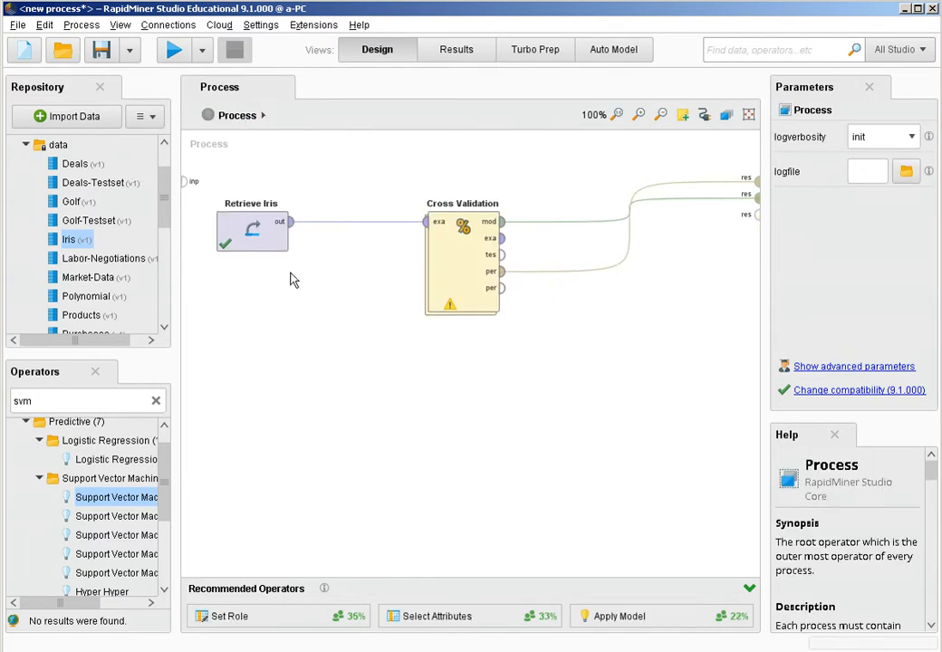
pyautogui.moveTo(337, 295); pyautogui.dragTo(192, 194)
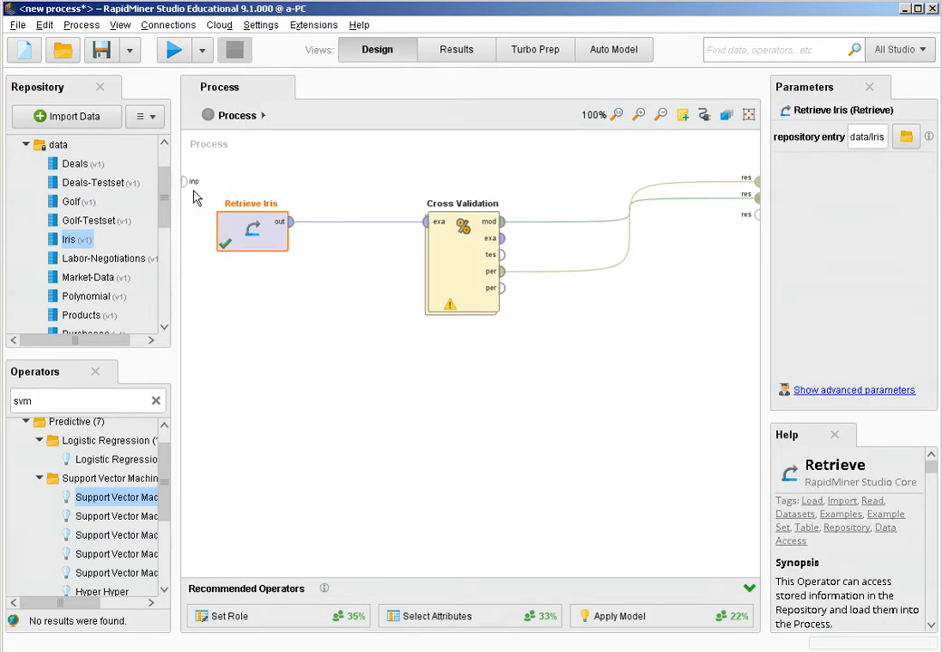
pyautogui.press('Delete')
pyautogui.moveTo(71, 201); pyautogui.dragTo(223, 229)
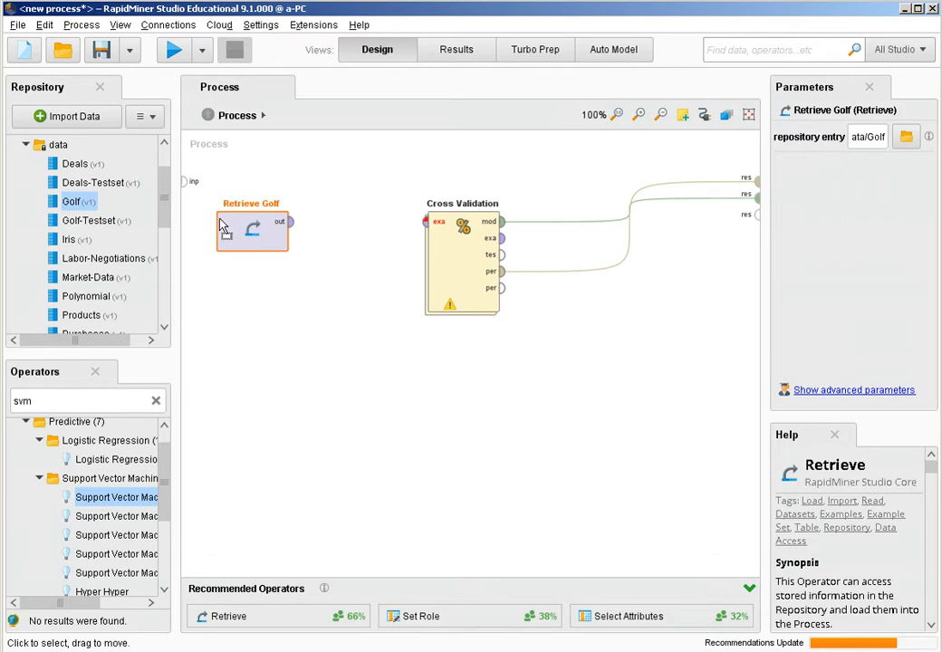
pyautogui.click(291, 222)
pyautogui.click(428, 223)
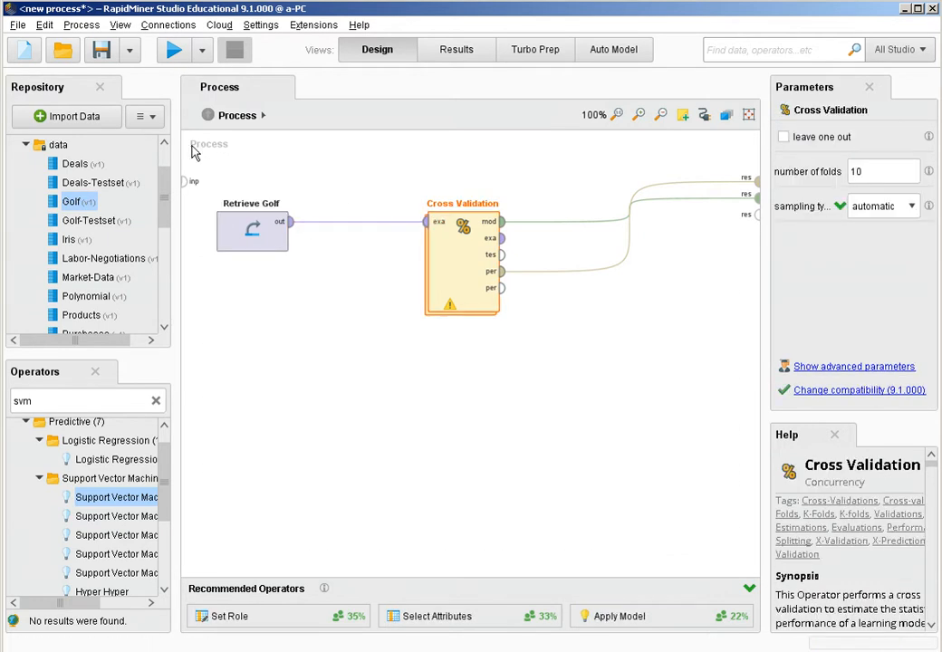
pyautogui.click(175, 52)
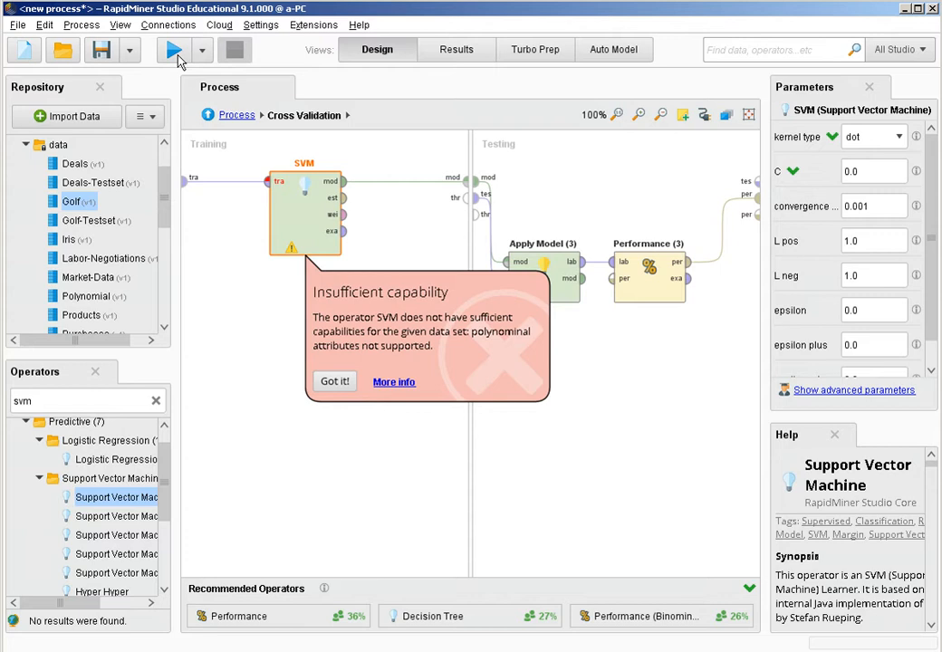
# Insert a Nominal to Numerical operator between Retrieve Golf and Cross Validation, and run the process to review the SVM accuracy.
pyautogui.click(234, 117)
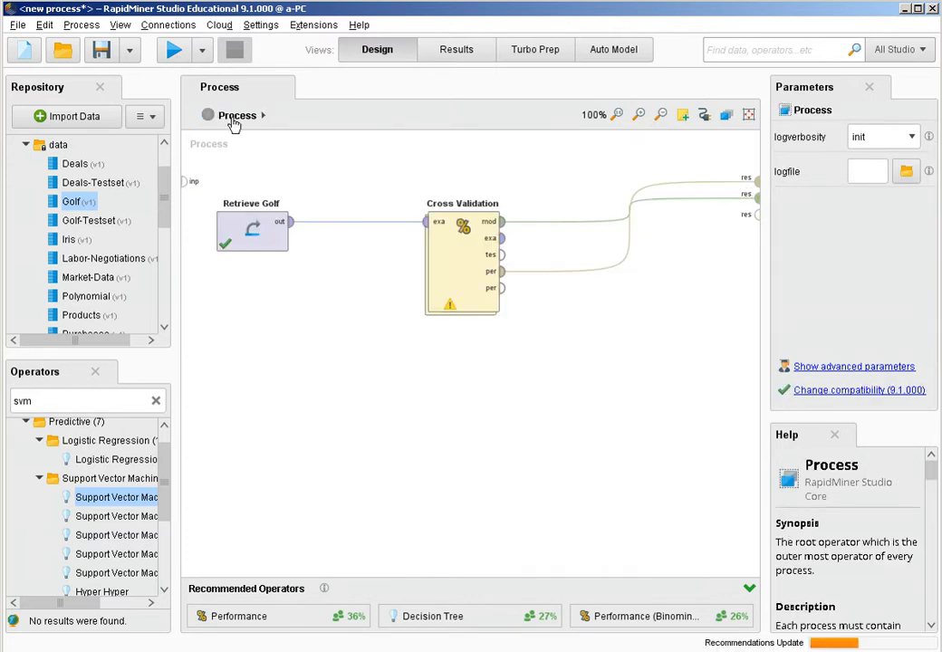
pyautogui.click(156, 402)
pyautogui.write('num')
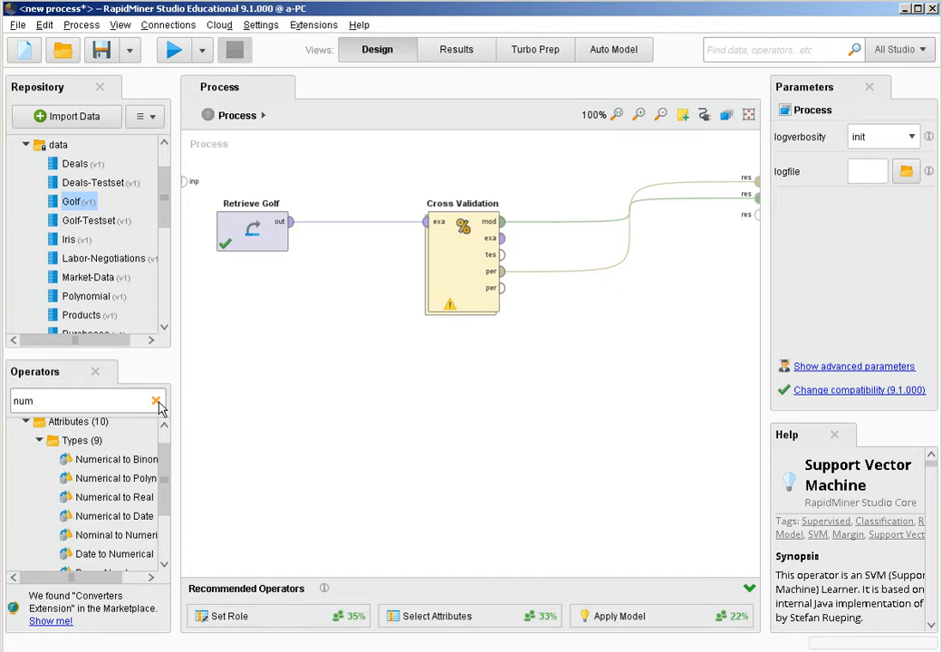
pyautogui.moveTo(115, 542); pyautogui.dragTo(349, 233)
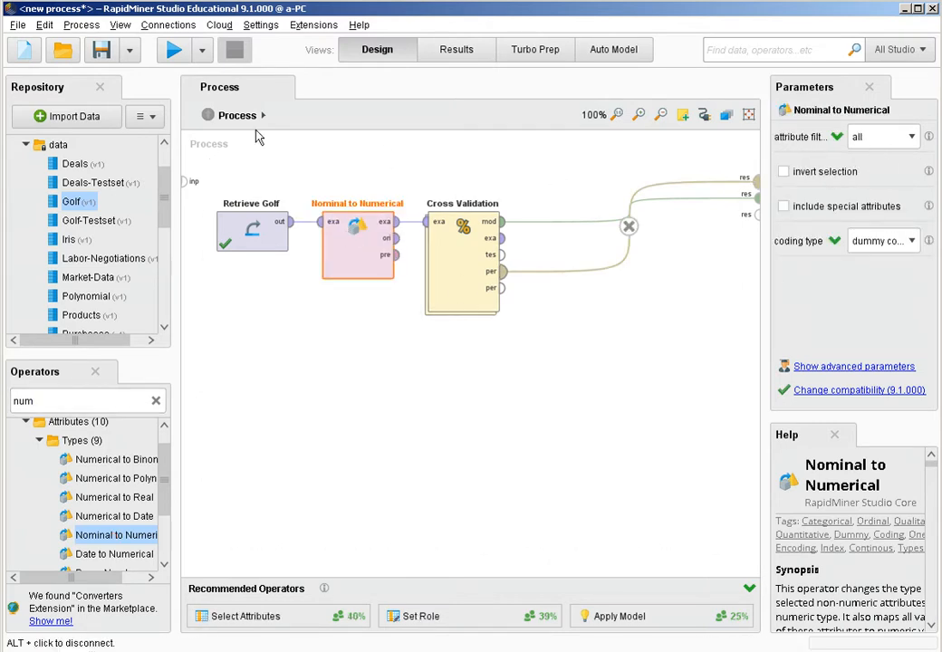
pyautogui.click(174, 51)
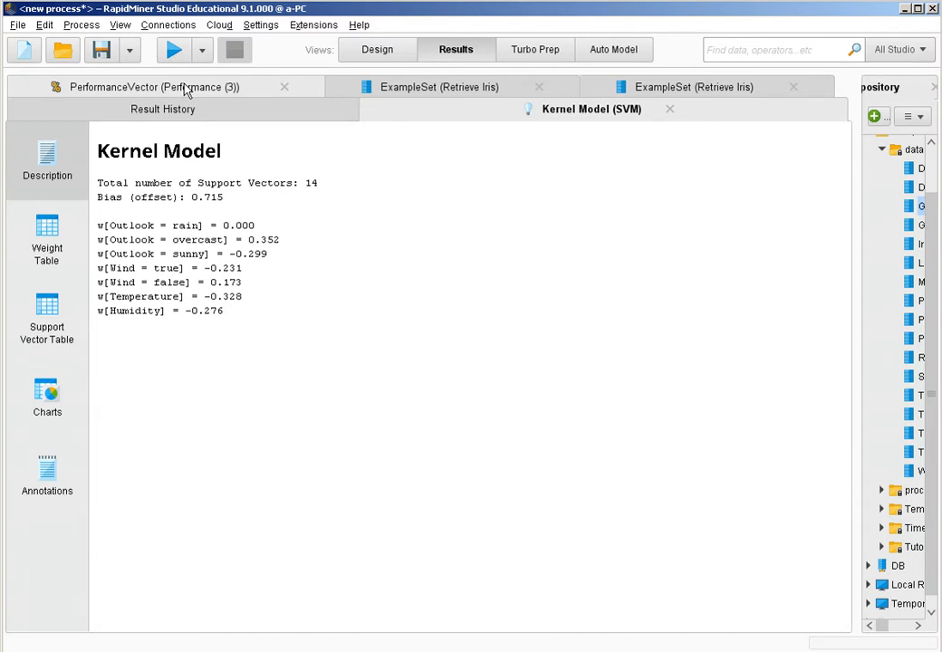
pyautogui.click(185, 88)
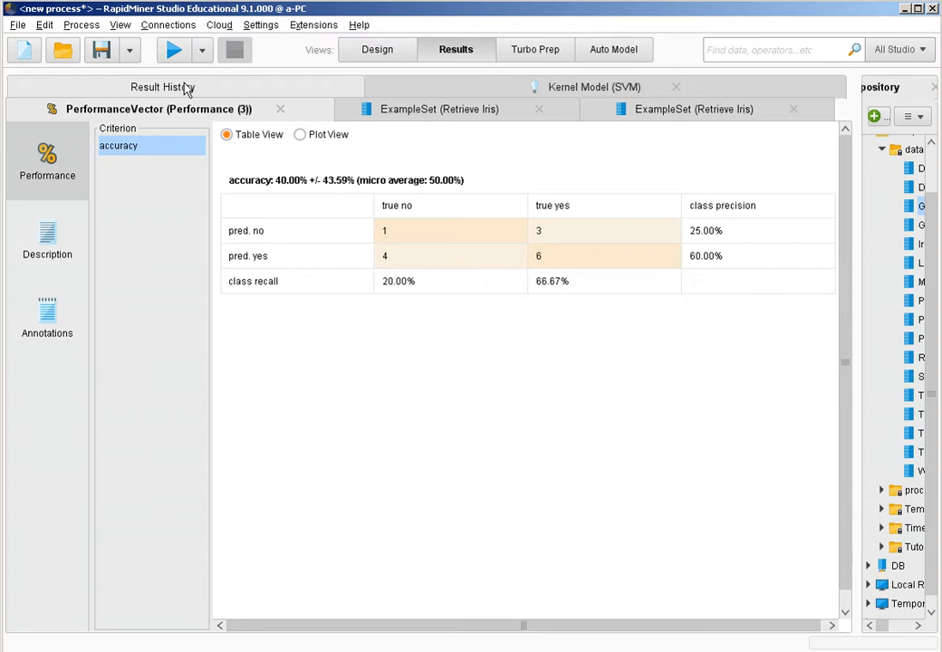
# Delete the Retrieve Golf and Nominal to Numerical operators from the main process.
pyautogui.click(379, 54)
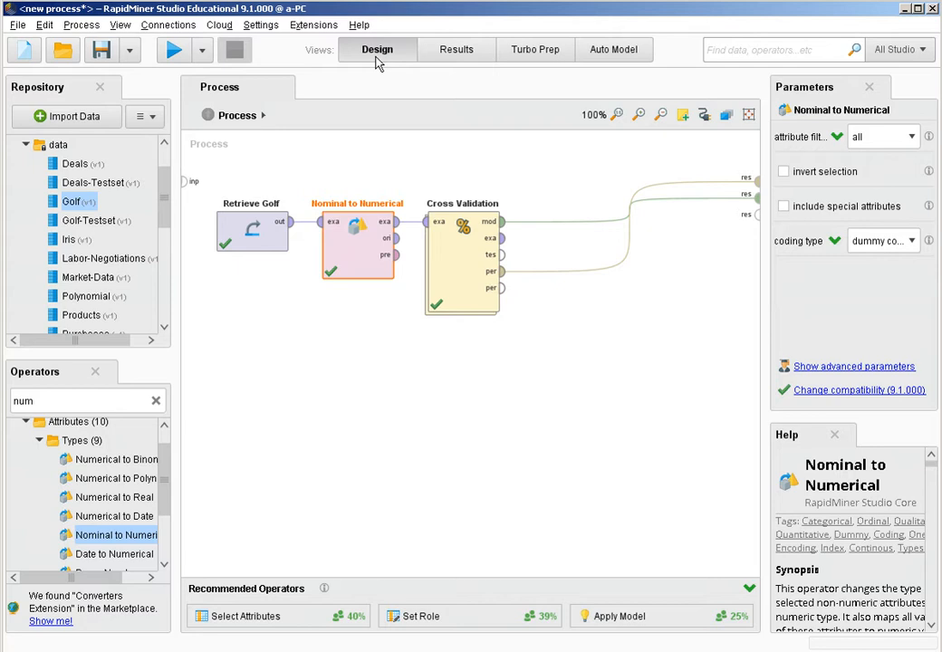
pyautogui.click(394, 328)
pyautogui.moveTo(416, 336); pyautogui.dragTo(204, 186)
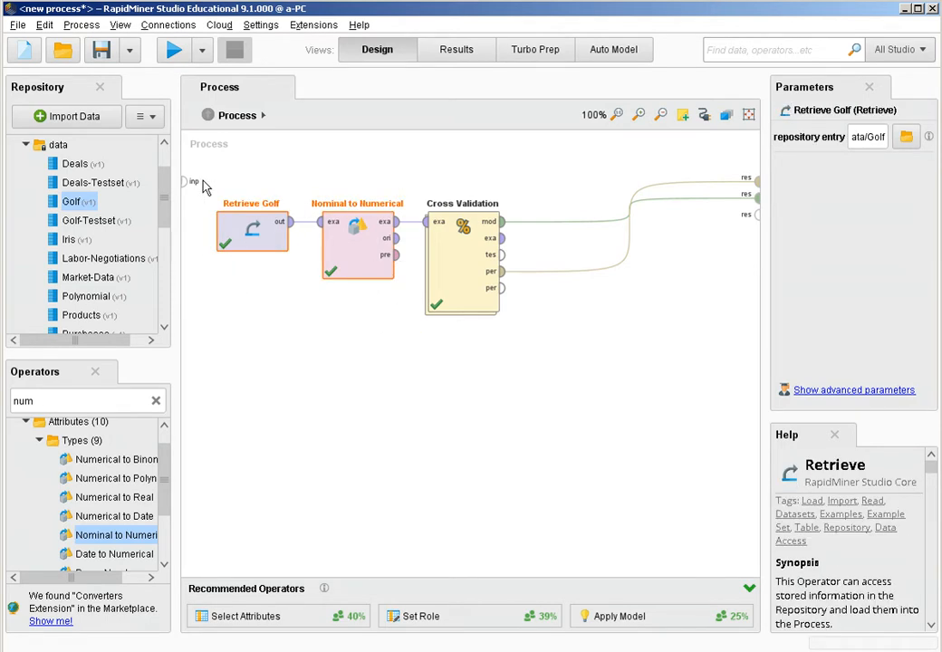
pyautogui.press('Delete')
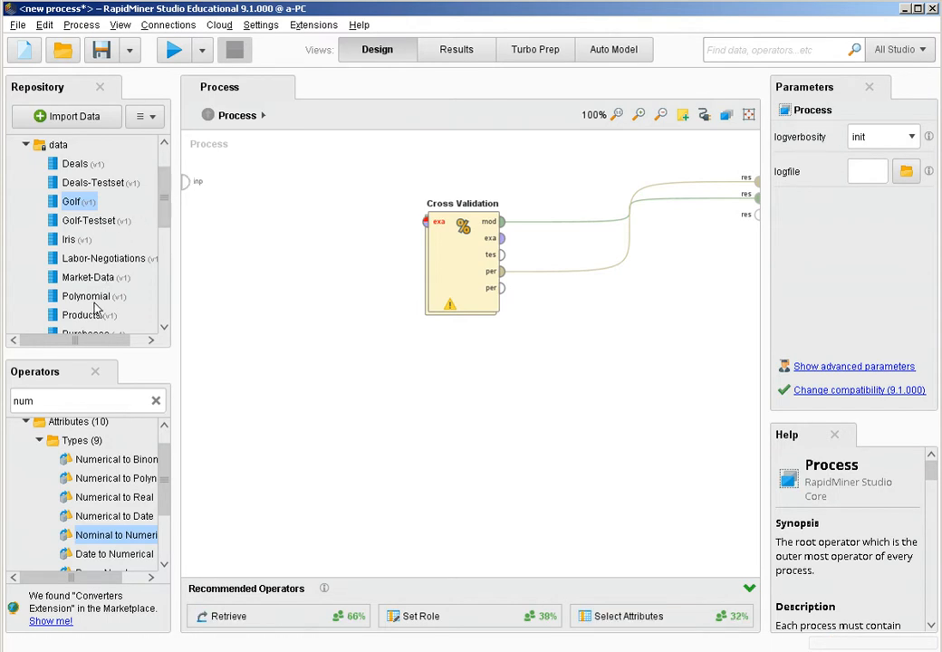
# Add the Polynomial dataset to the main process, connect its output to Cross Validation, and run the process.
pyautogui.moveTo(81, 296); pyautogui.dragTo(233, 225)
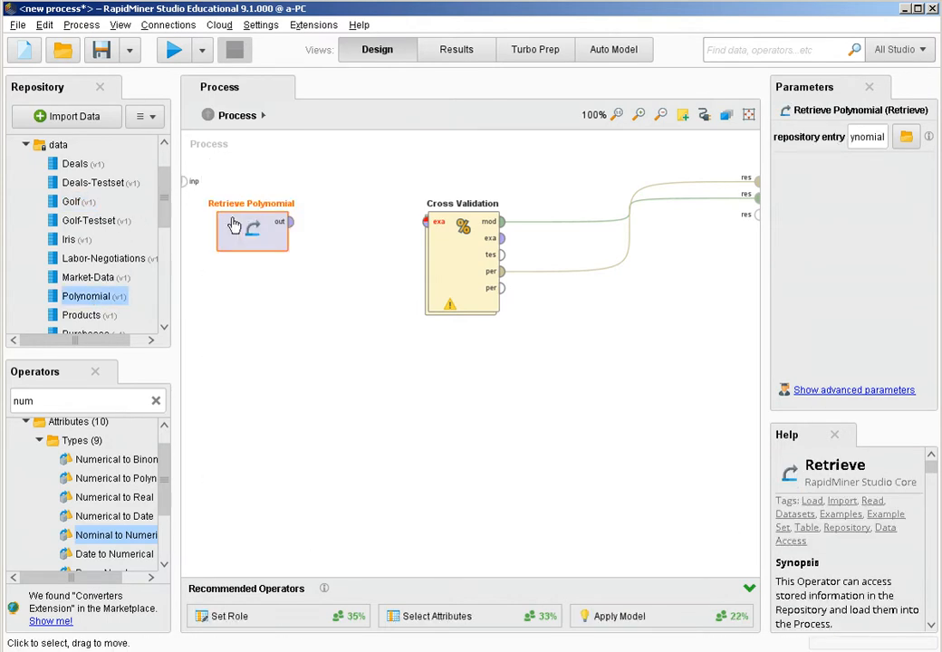
pyautogui.click(290, 223)
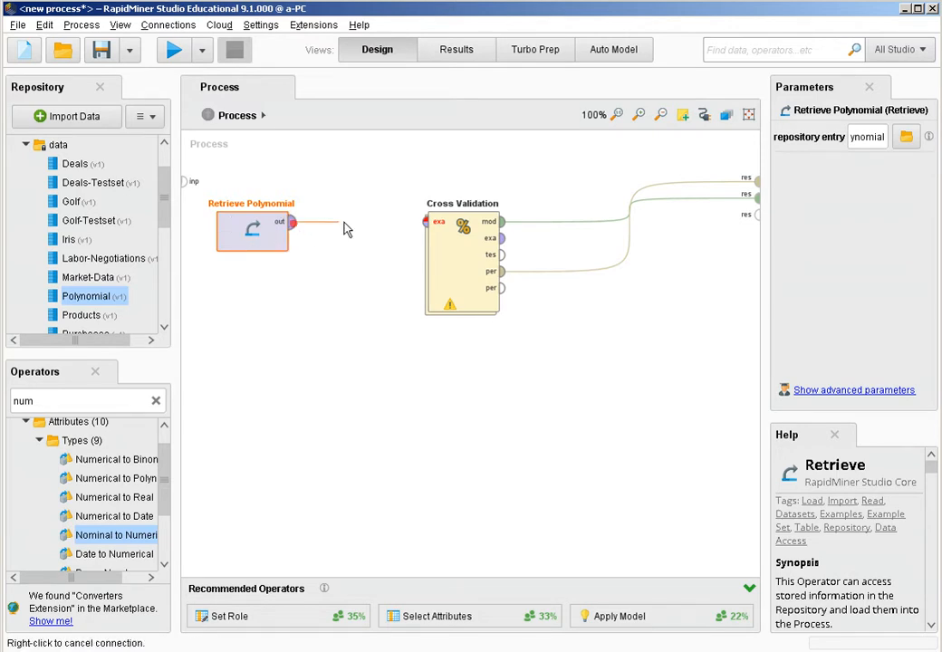
pyautogui.click(423, 223)
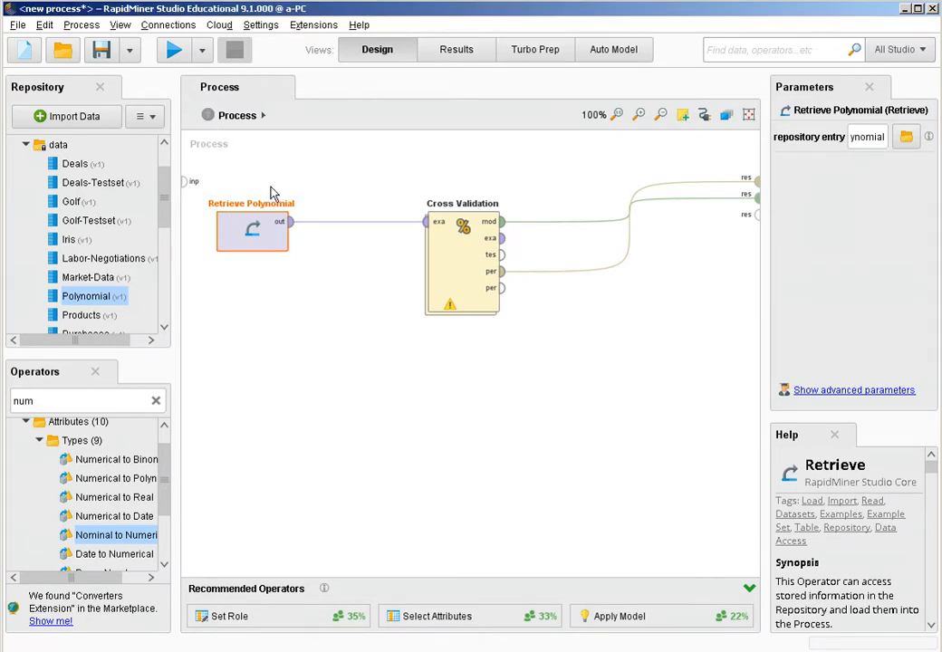
pyautogui.click(174, 53)
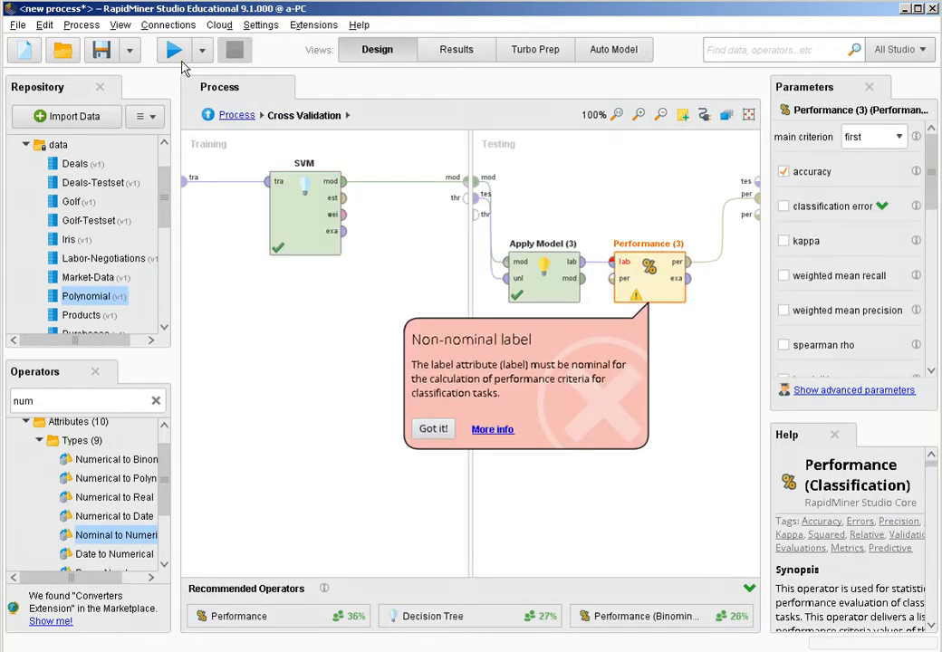
# Show the example set of Retrieve Polynomial from the main process and sort it by label, ascending and then descending.
pyautogui.click(239, 116)
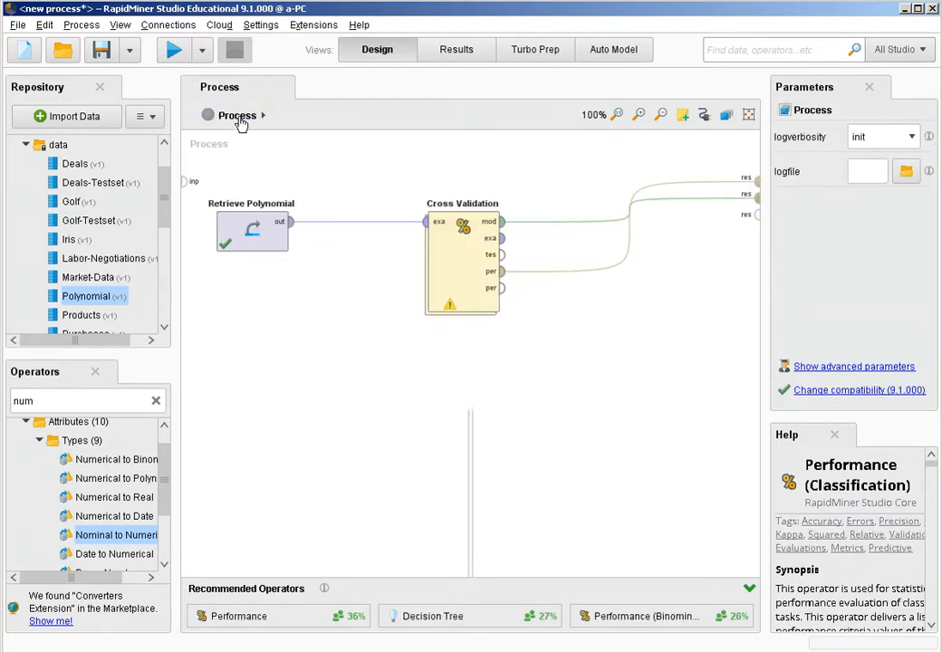
pyautogui.click(253, 234)
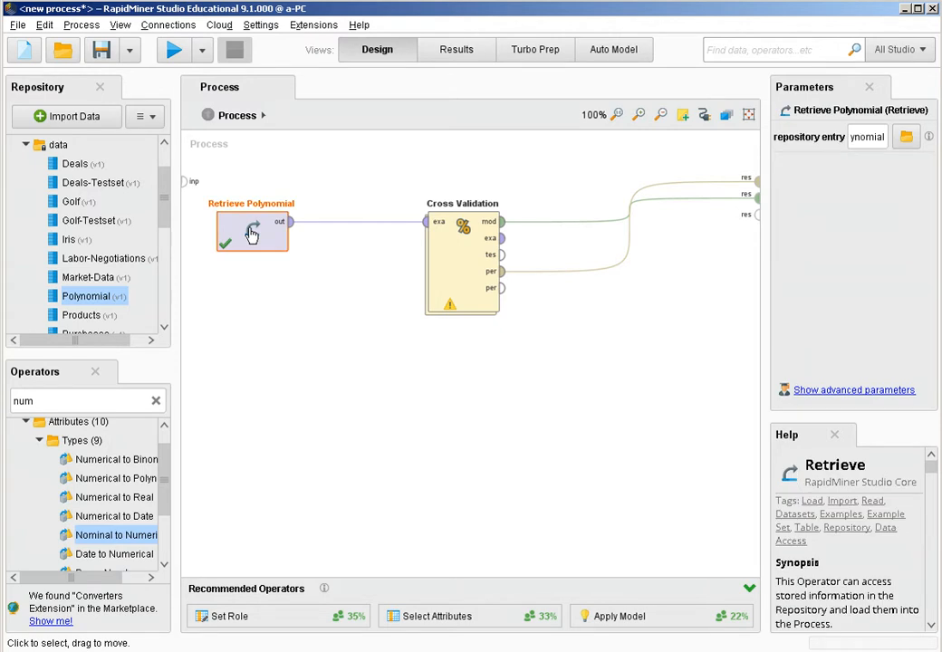
pyautogui.rightClick(252, 234)
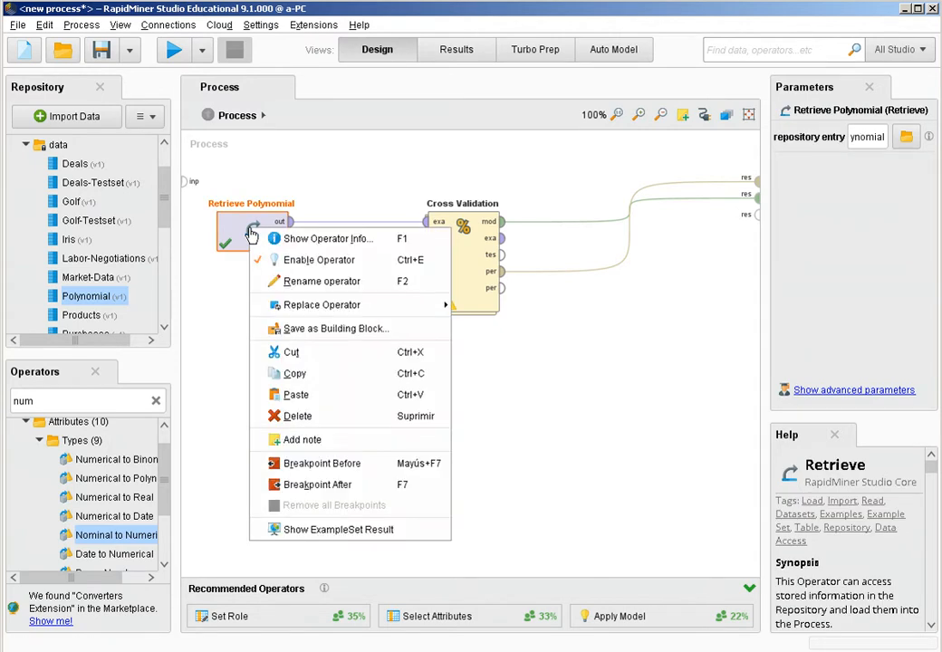
pyautogui.click(316, 533)
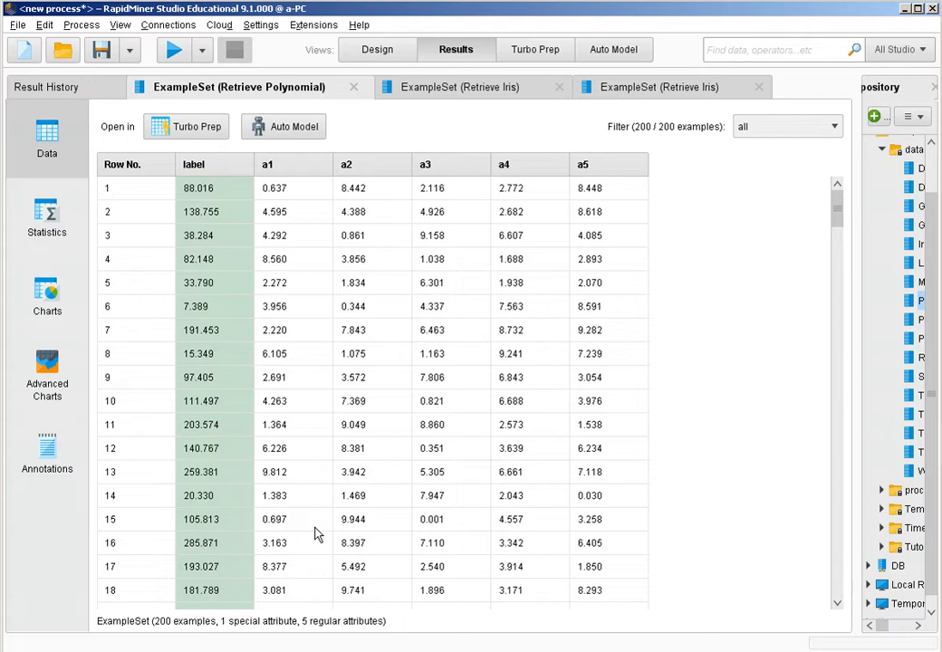
pyautogui.click(193, 171)
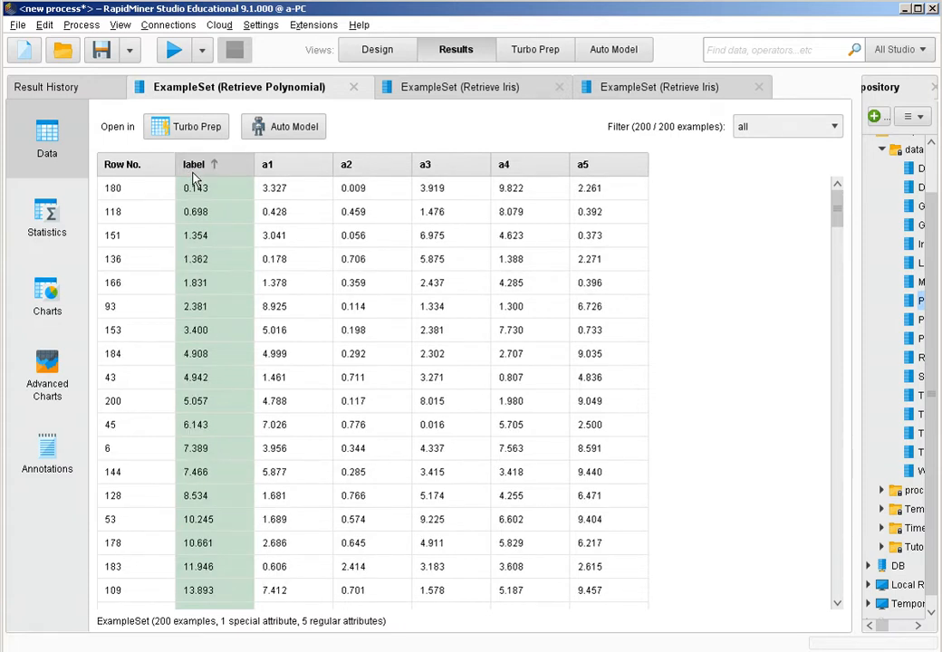
pyautogui.click(193, 171)
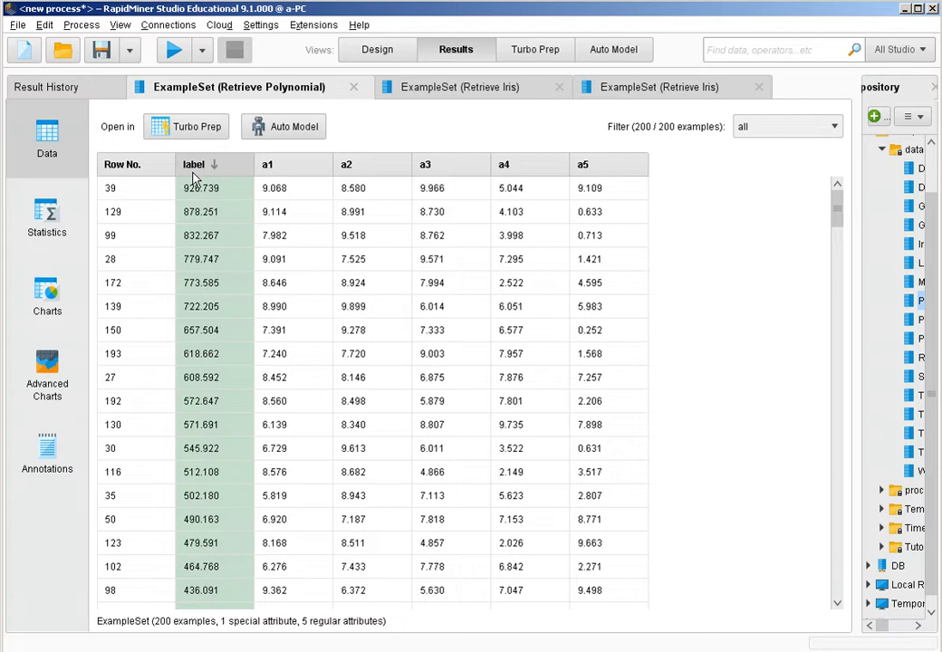
# Chart the Polynomial data as a Scatter Matrix with label as the plot attribute, and examine the attribute pairs.
pyautogui.click(57, 308)
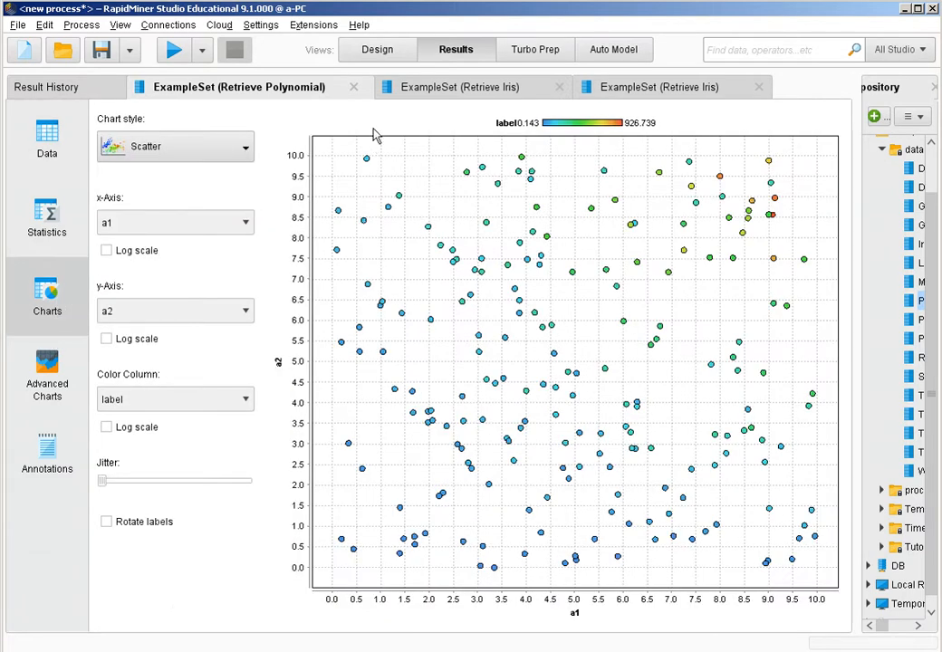
pyautogui.click(231, 153)
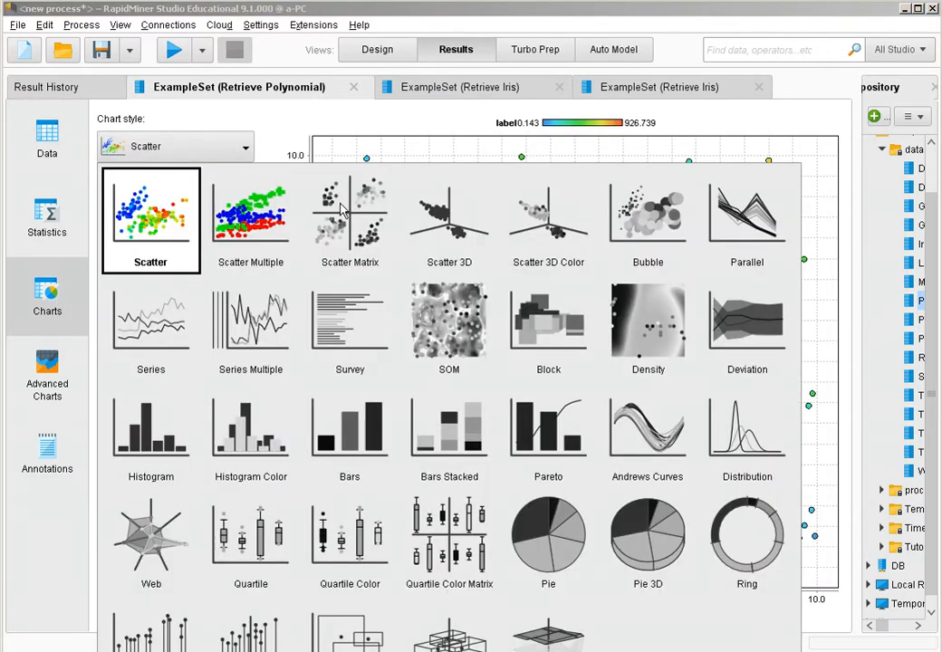
pyautogui.click(392, 232)
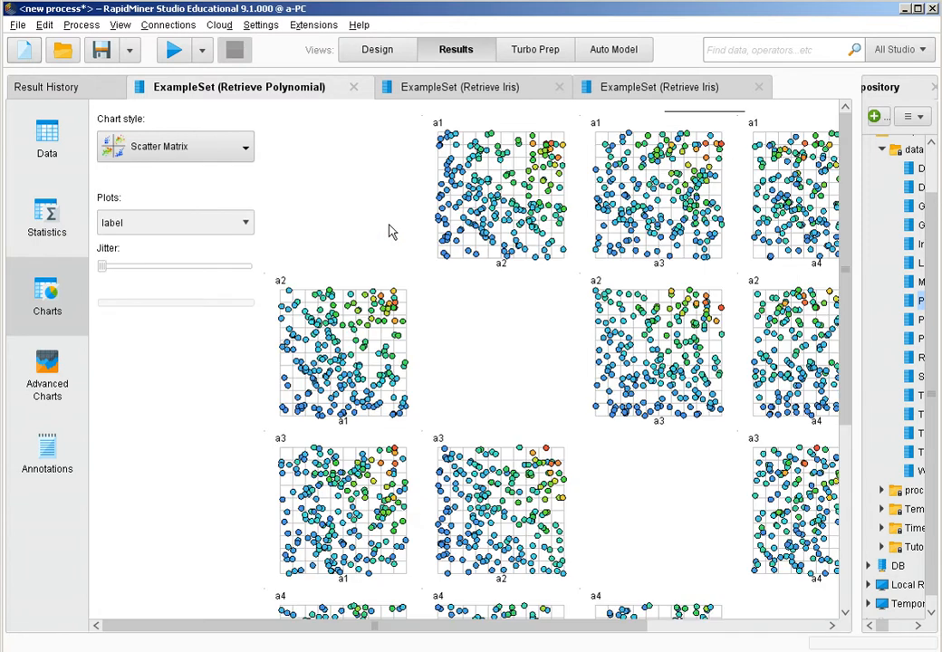
pyautogui.scroll(-3, 392, 232)
pyautogui.scroll(-7, 391, 232)
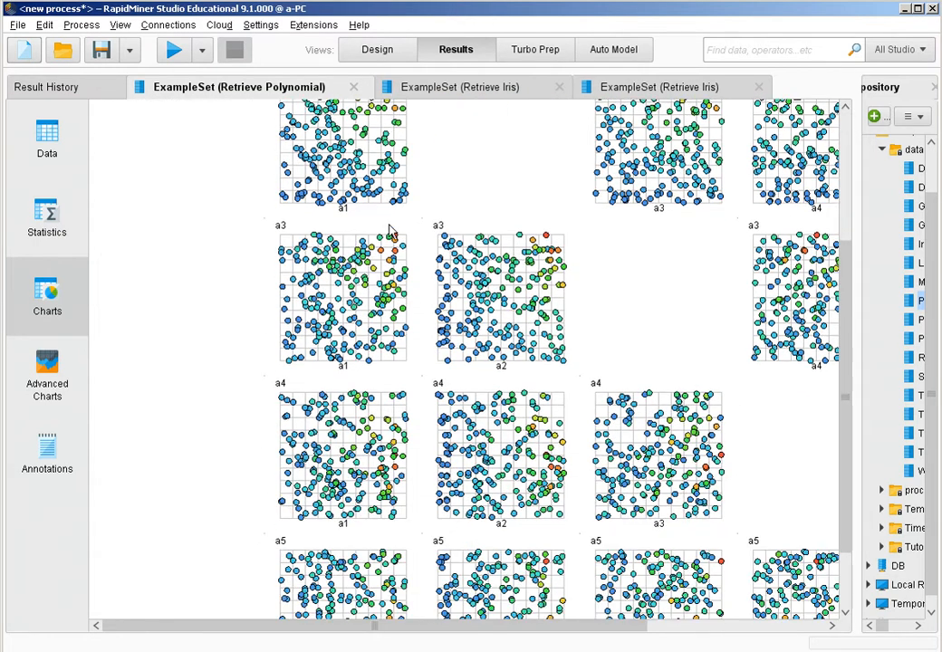
pyautogui.moveTo(604, 632); pyautogui.dragTo(577, 628)
pyautogui.scroll(10, 578, 628)
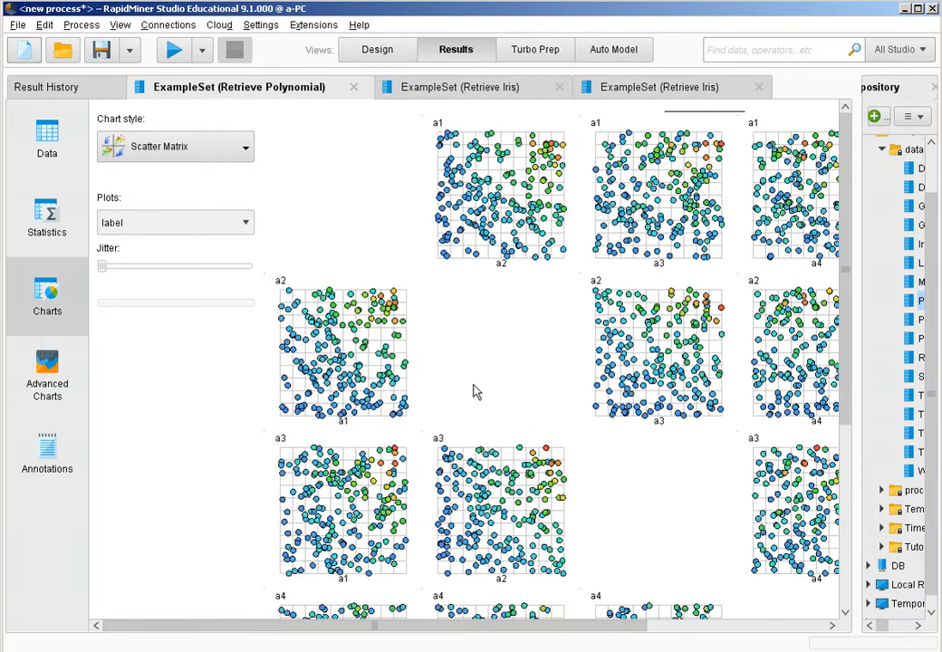
# Review the statistics of the Polynomial attributes, and restore the data table's original row order.
pyautogui.click(56, 218)
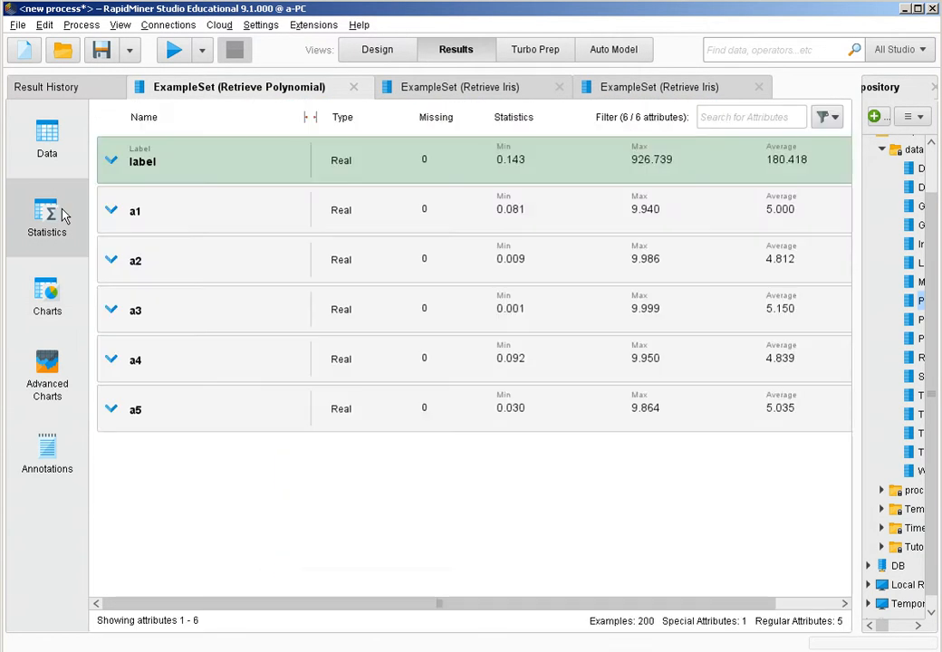
pyautogui.click(78, 139)
pyautogui.click(201, 165)
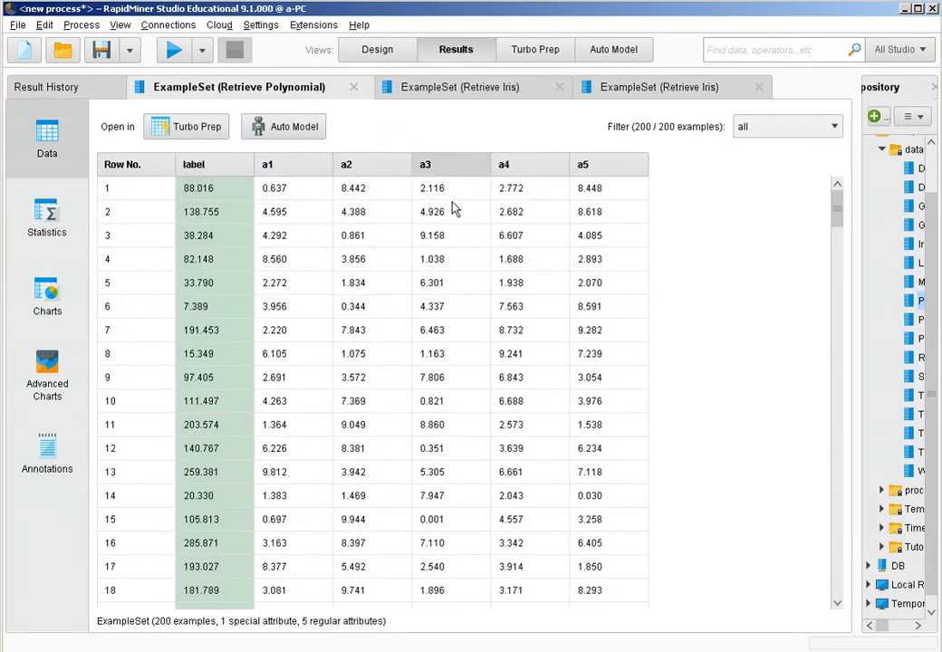
# Delete the classification Performance operator from the testing subprocess of Cross Validation.
pyautogui.click(389, 56)
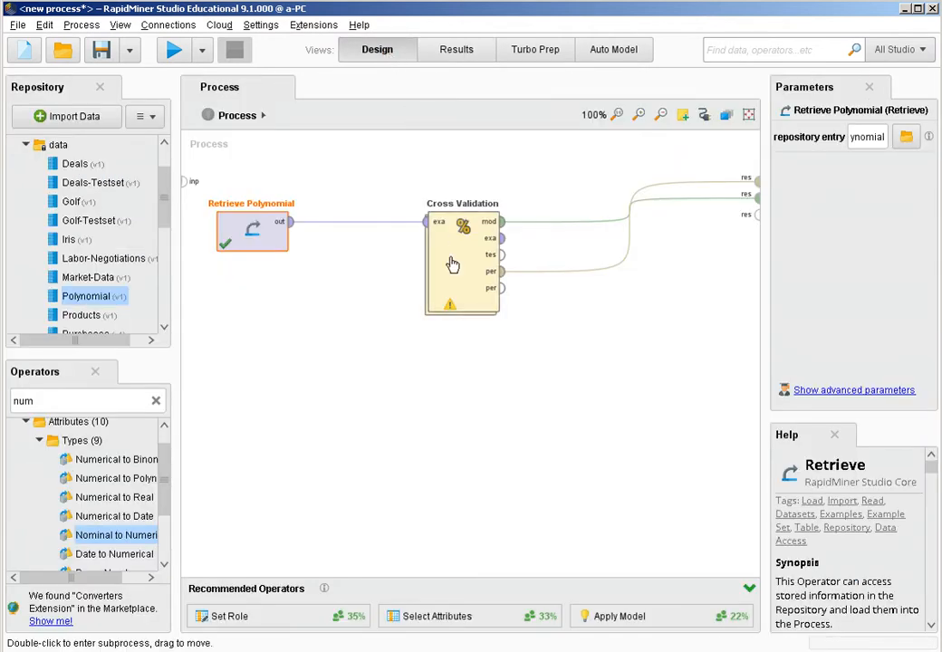
pyautogui.click(452, 264)
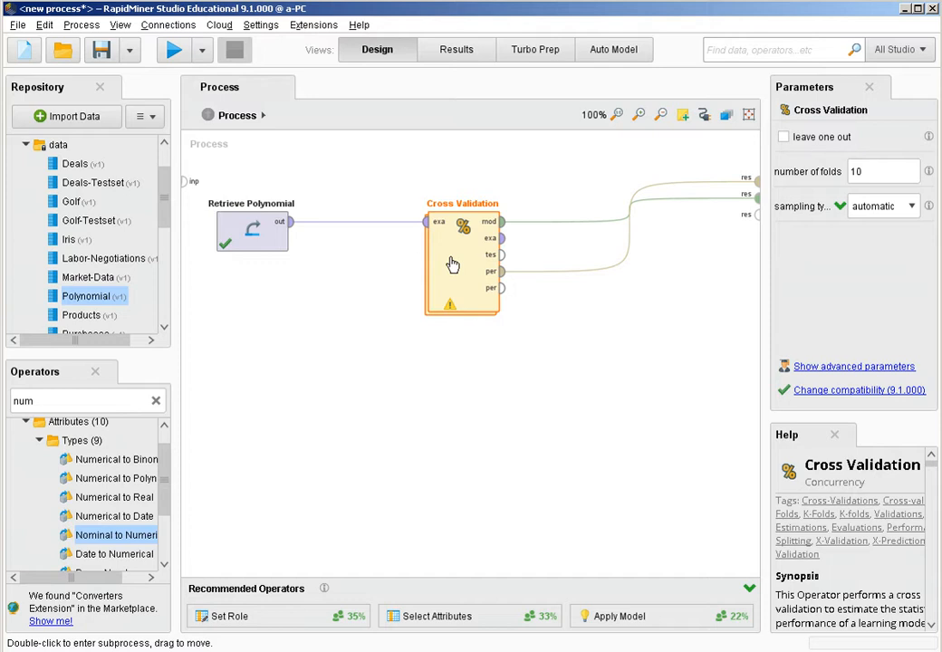
pyautogui.doubleClick(453, 264)
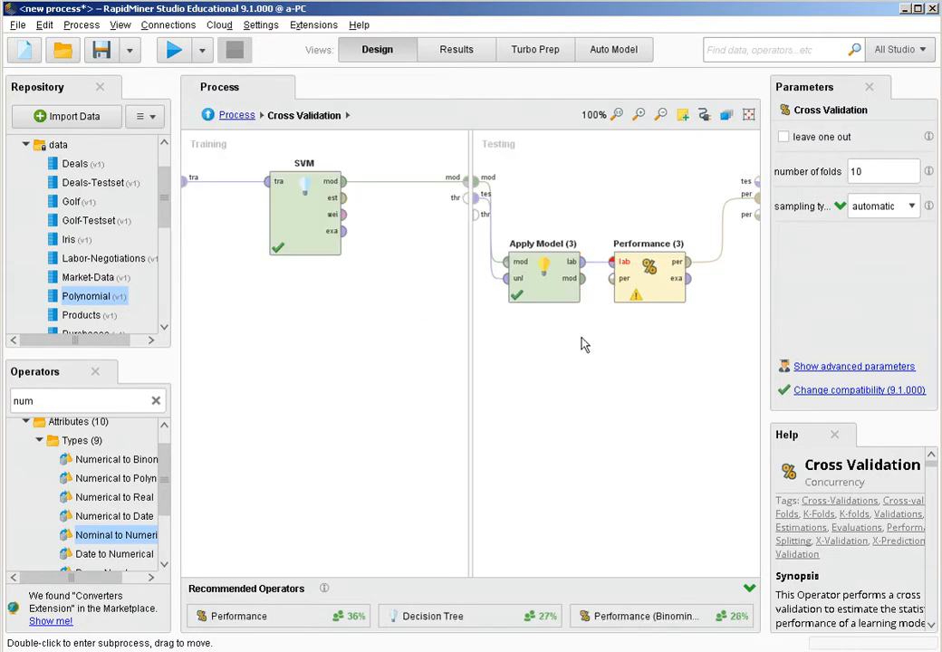
pyautogui.moveTo(711, 351); pyautogui.dragTo(599, 231)
pyautogui.press('Delete')
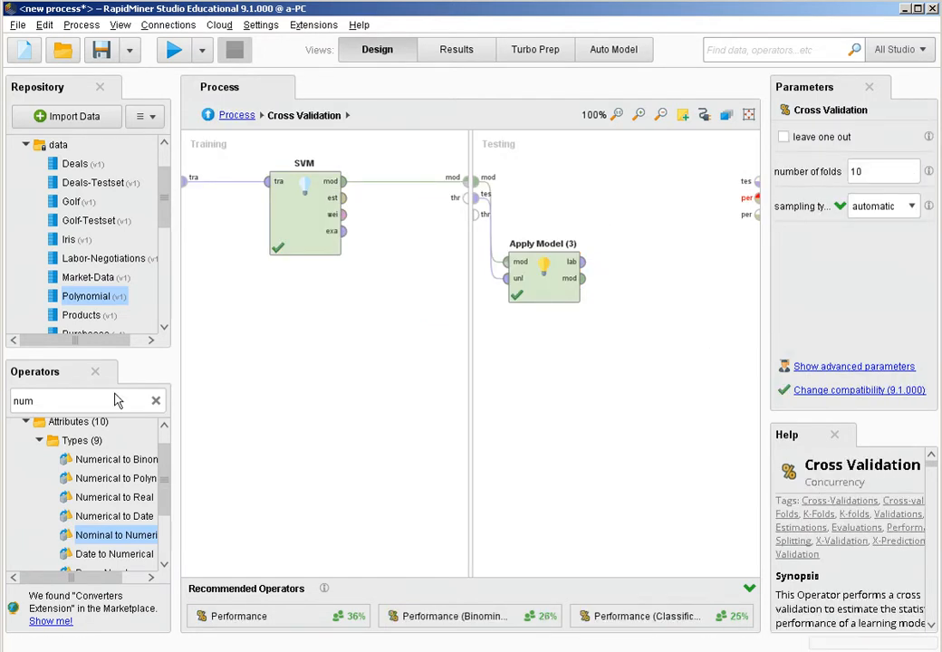
# Find the Performance (Regression) operator and add it after Apply Model in the testing subprocess.
pyautogui.click(157, 401)
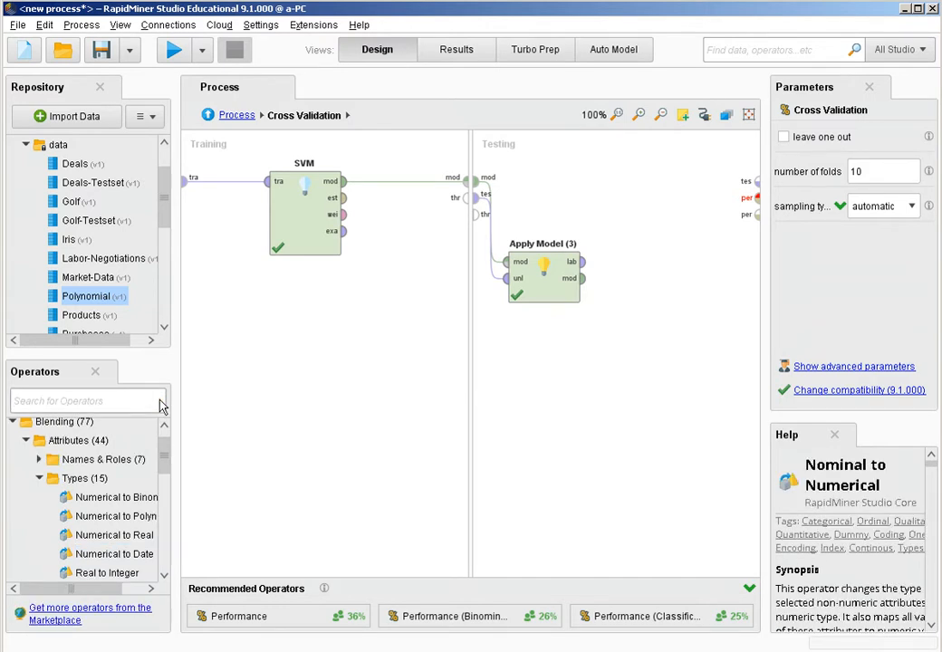
pyautogui.write('erfor')
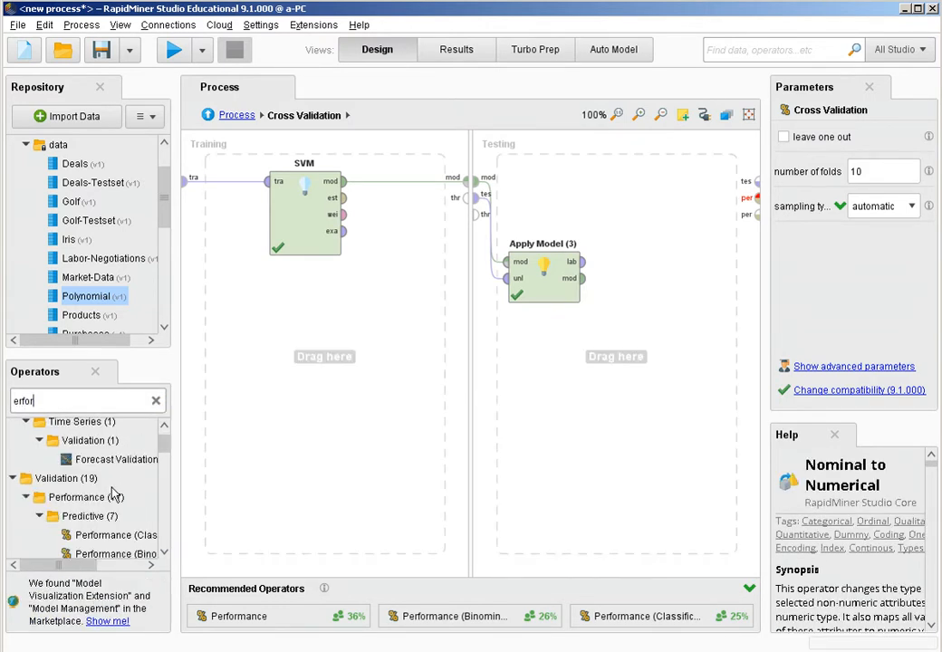
pyautogui.scroll(-2, 122, 503)
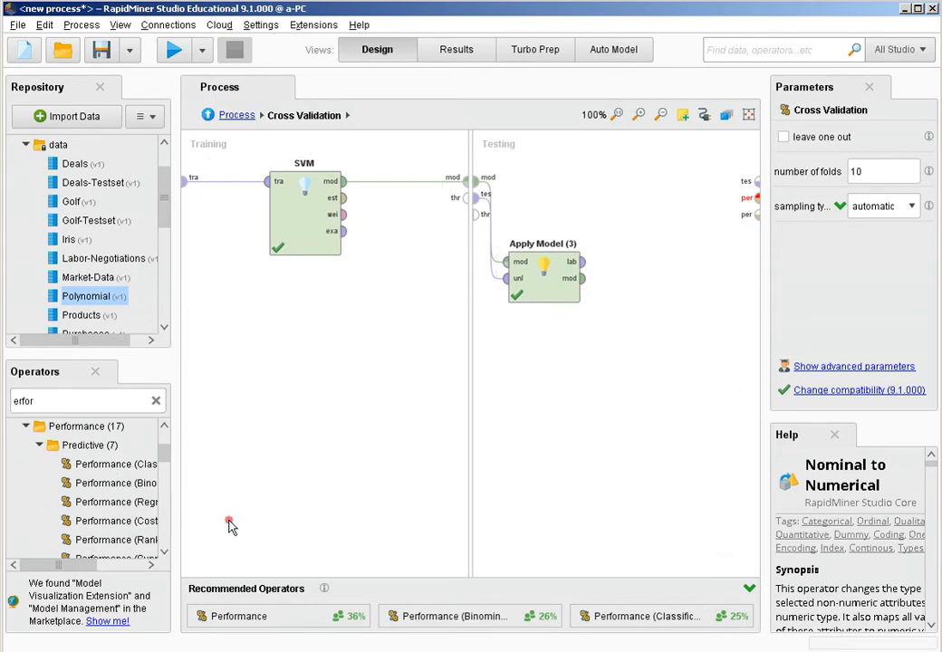
pyautogui.moveTo(178, 507); pyautogui.dragTo(221, 517)
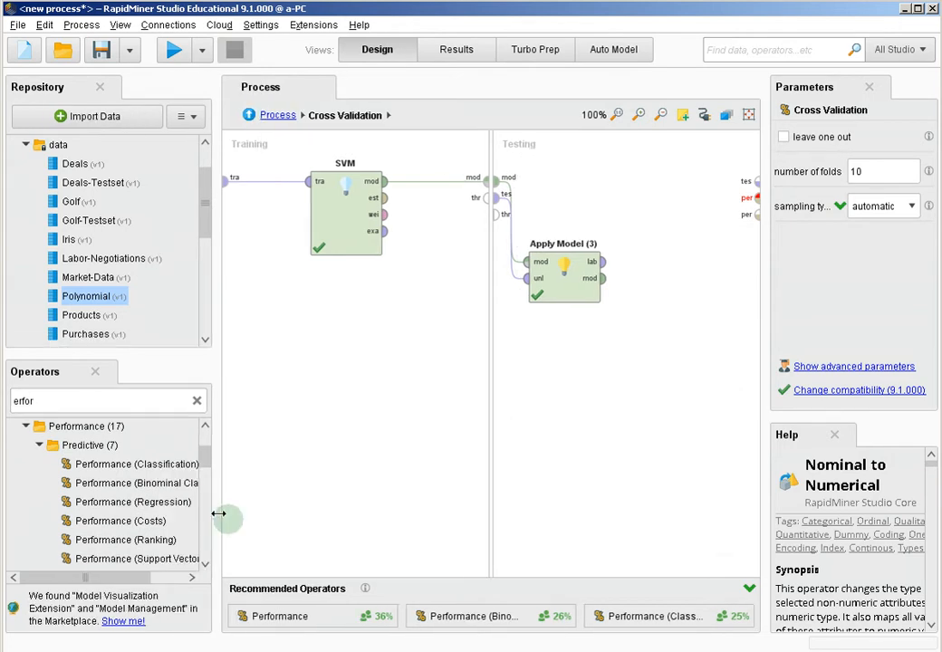
pyautogui.moveTo(166, 465); pyautogui.dragTo(167, 470)
pyautogui.click(168, 468)
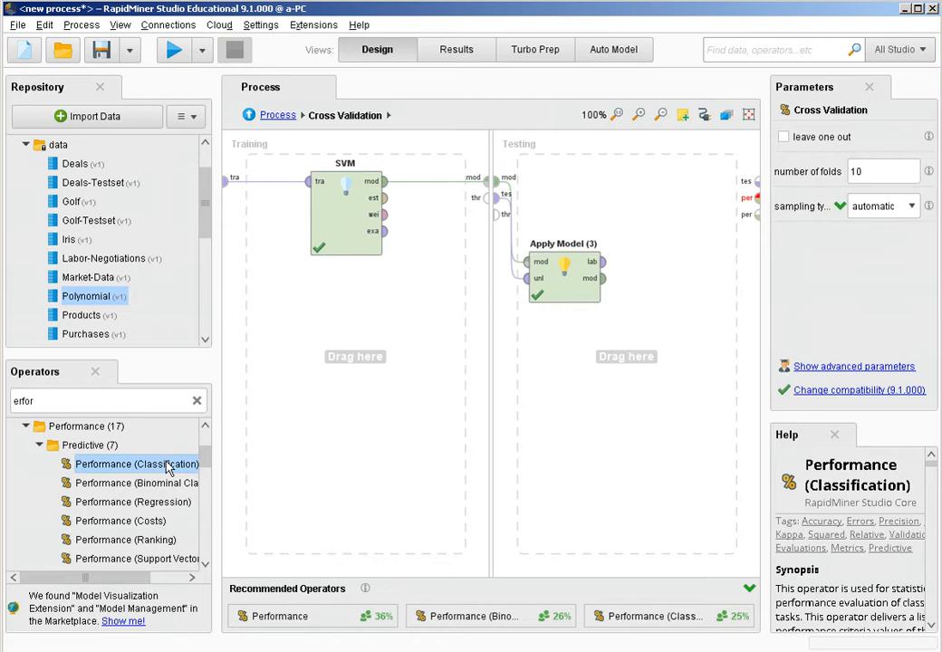
pyautogui.click(136, 503)
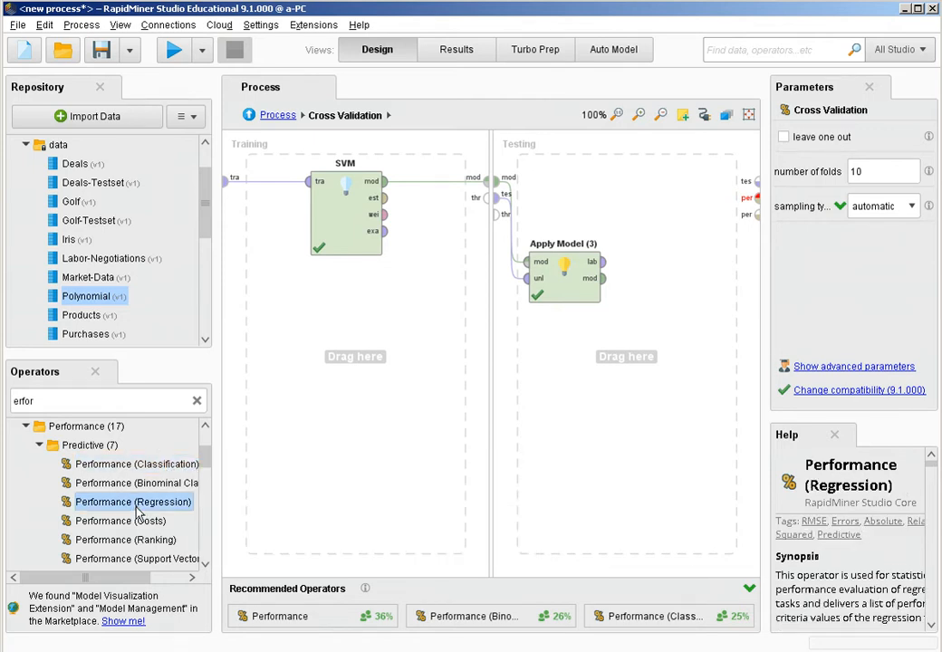
pyautogui.moveTo(137, 513); pyautogui.dragTo(696, 262)
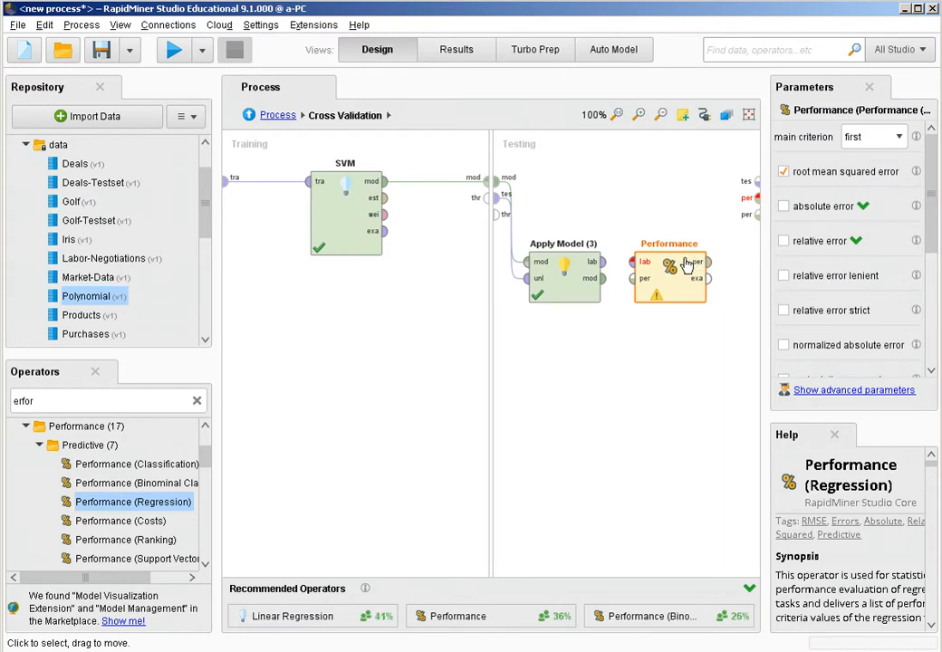
# Connect Apply Model's lab output to the regression Performance operator, and its per output to the second per port of the testing subprocess.
pyautogui.click(604, 263)
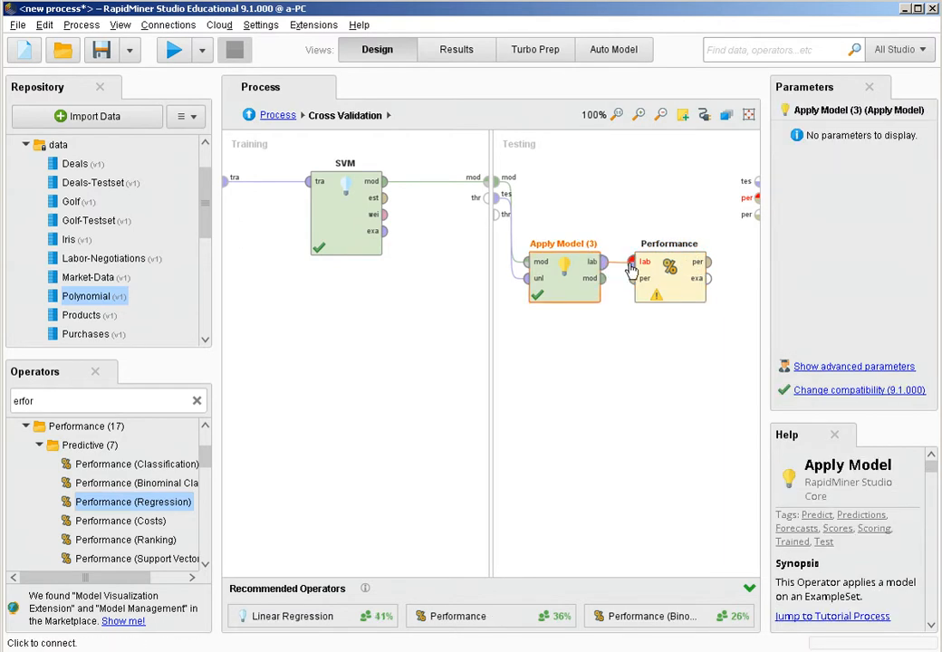
pyautogui.click(633, 262)
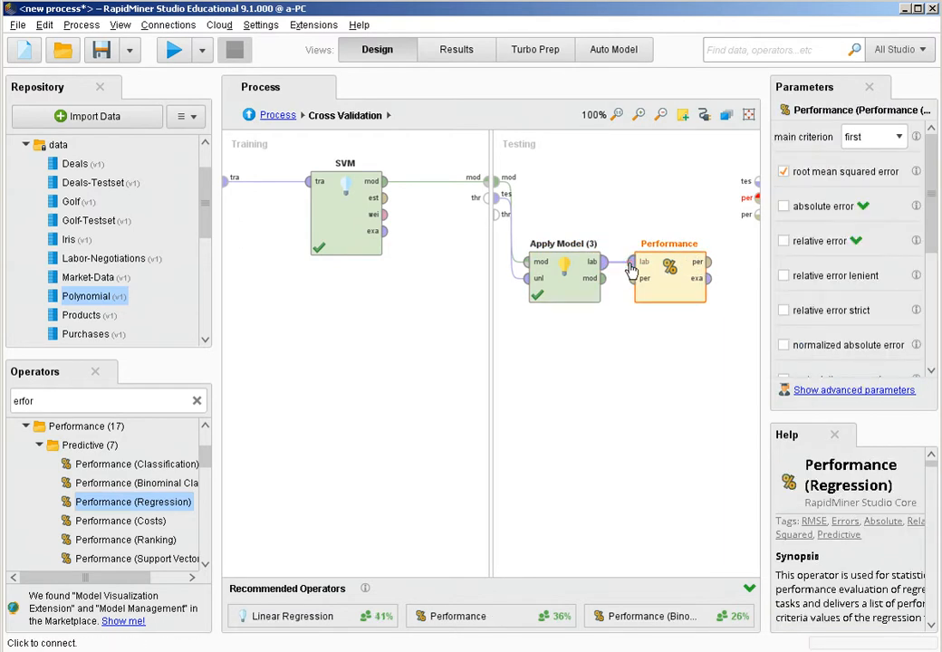
pyautogui.click(711, 263)
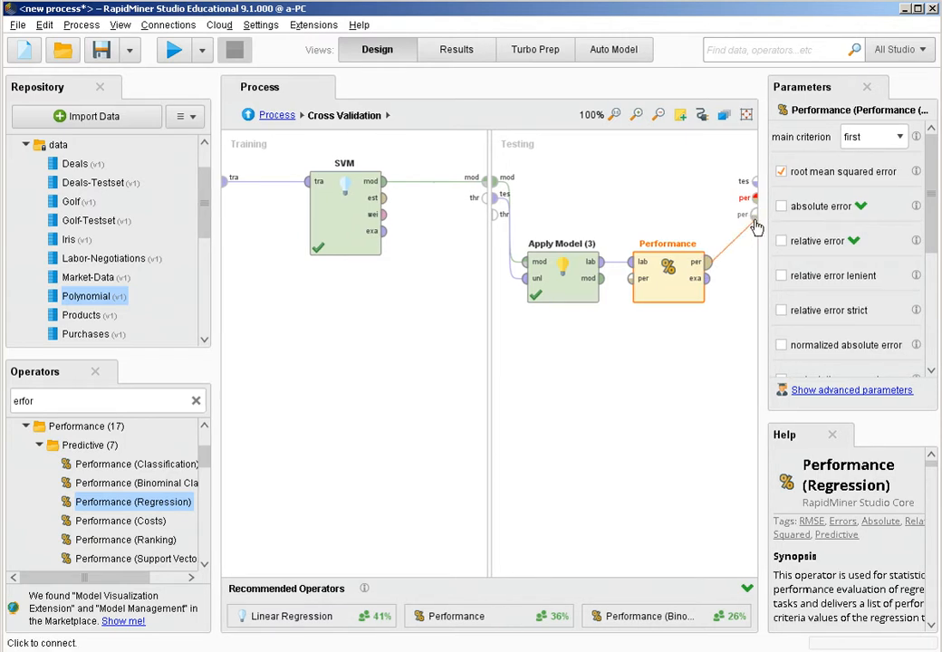
pyautogui.click(745, 215)
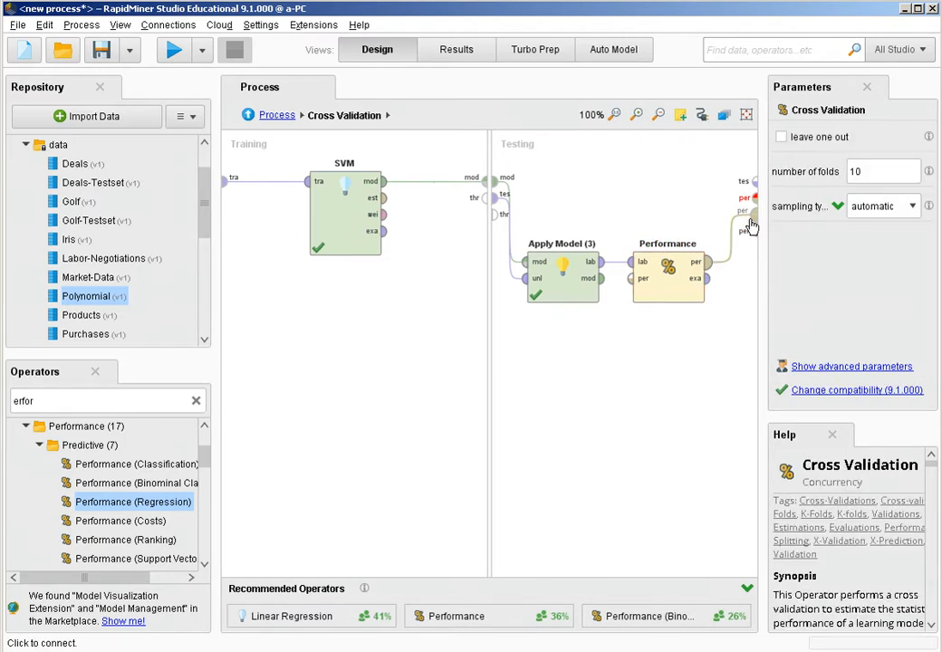
# Replace the SVM operator in the training subprocess with a Linear Regression operator.
pyautogui.click(321, 195)
pyautogui.press('Delete')
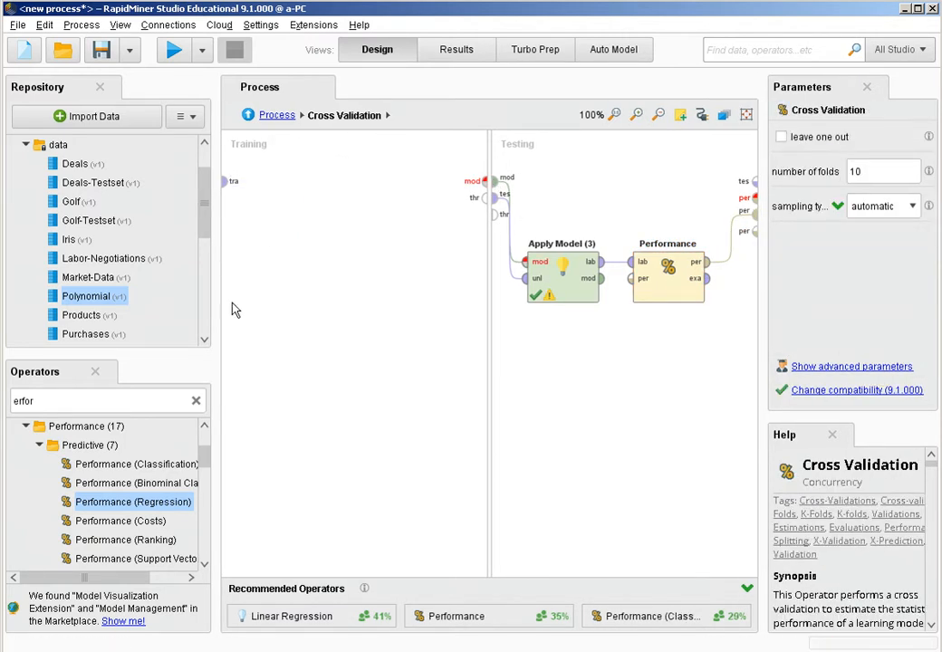
pyautogui.click(195, 401)
pyautogui.write('line')
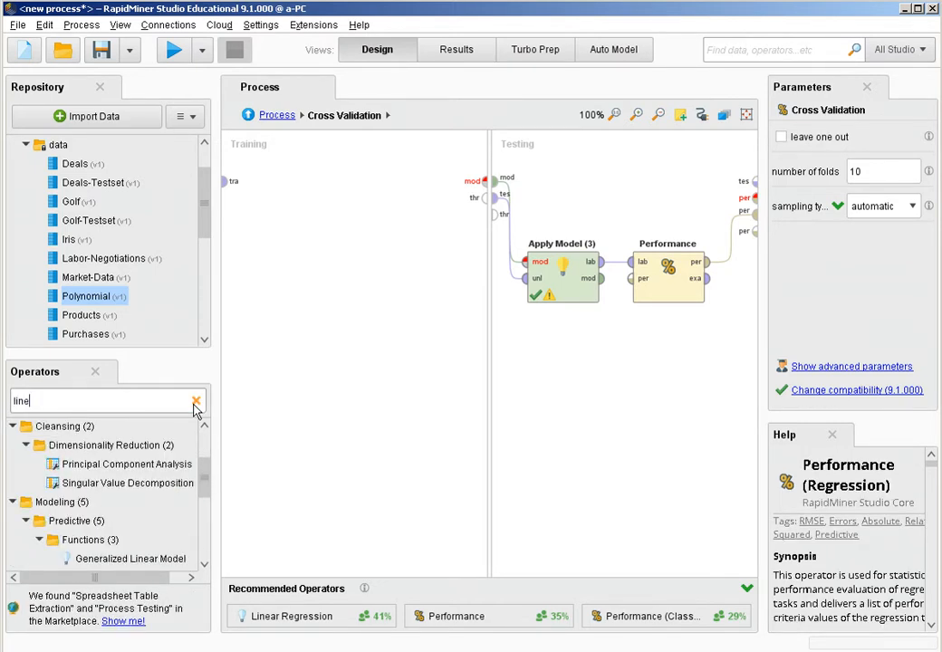
pyautogui.scroll(-2, 136, 480)
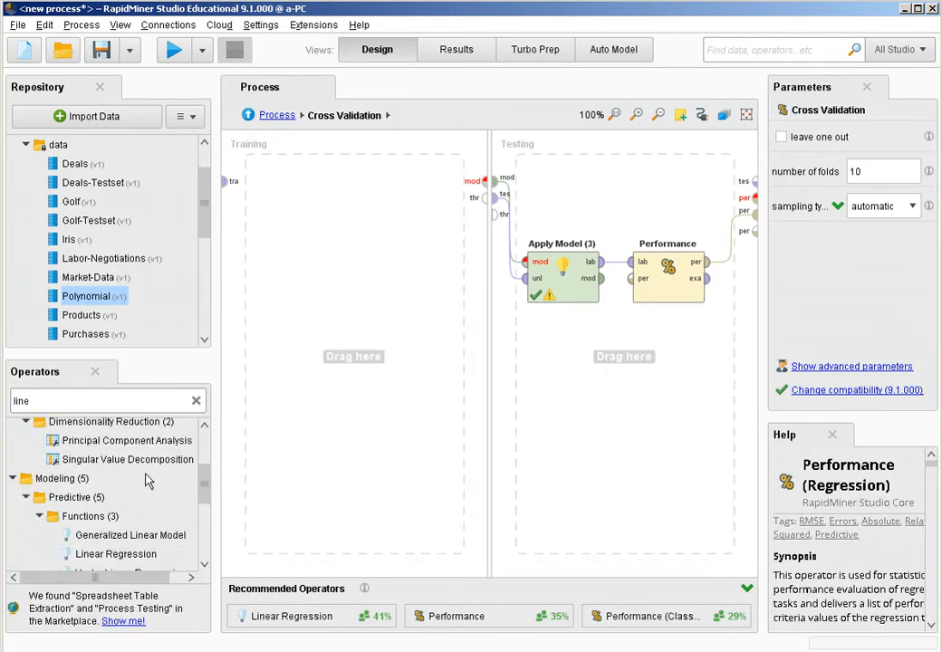
pyautogui.moveTo(108, 531); pyautogui.dragTo(324, 204)
# Connect Linear Regression to the training input and the mod output port, and return to the main process.
pyautogui.click(226, 183)
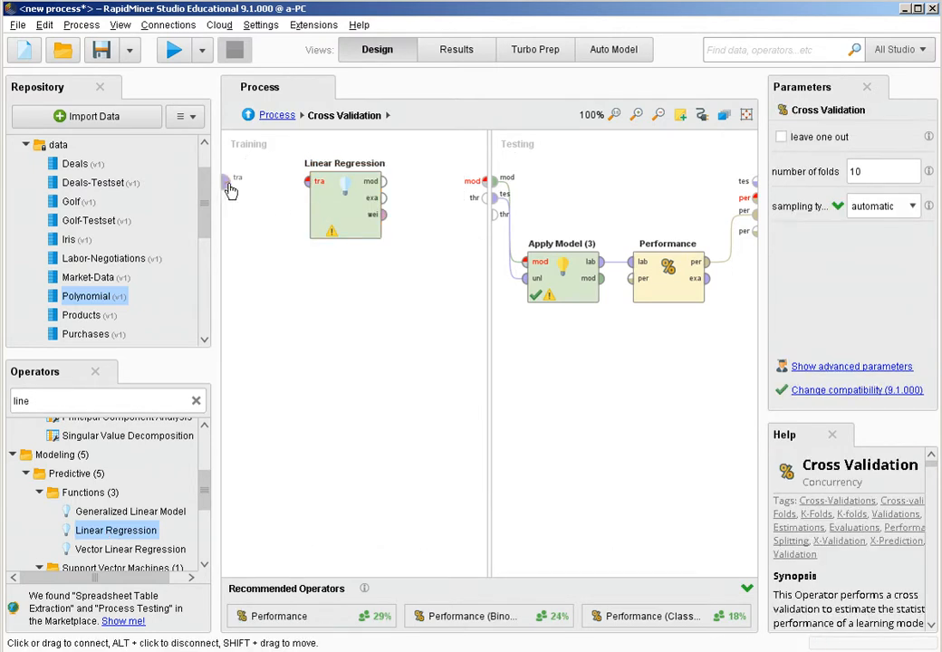
pyautogui.click(309, 183)
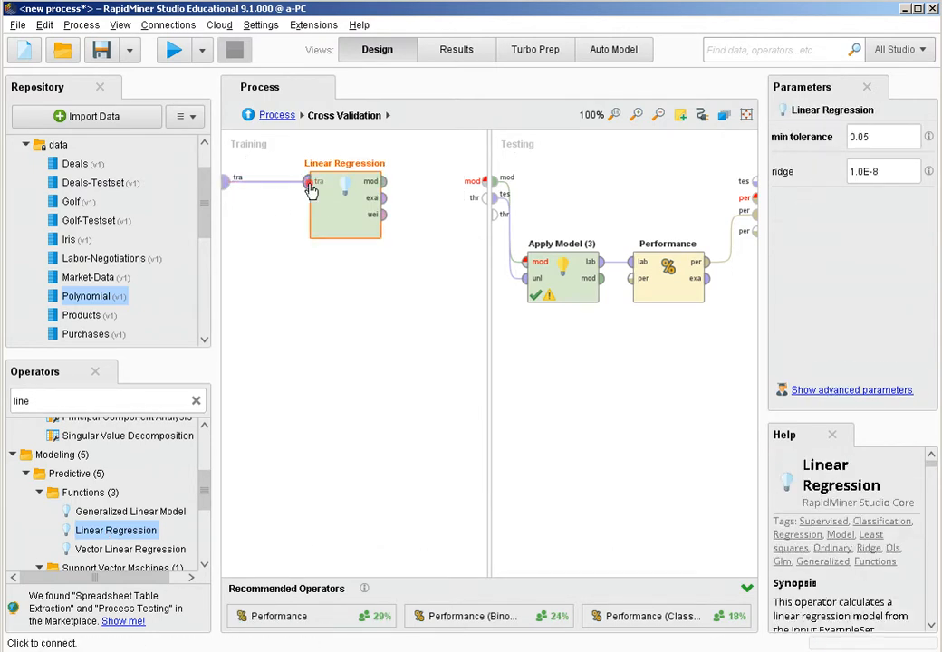
pyautogui.click(384, 182)
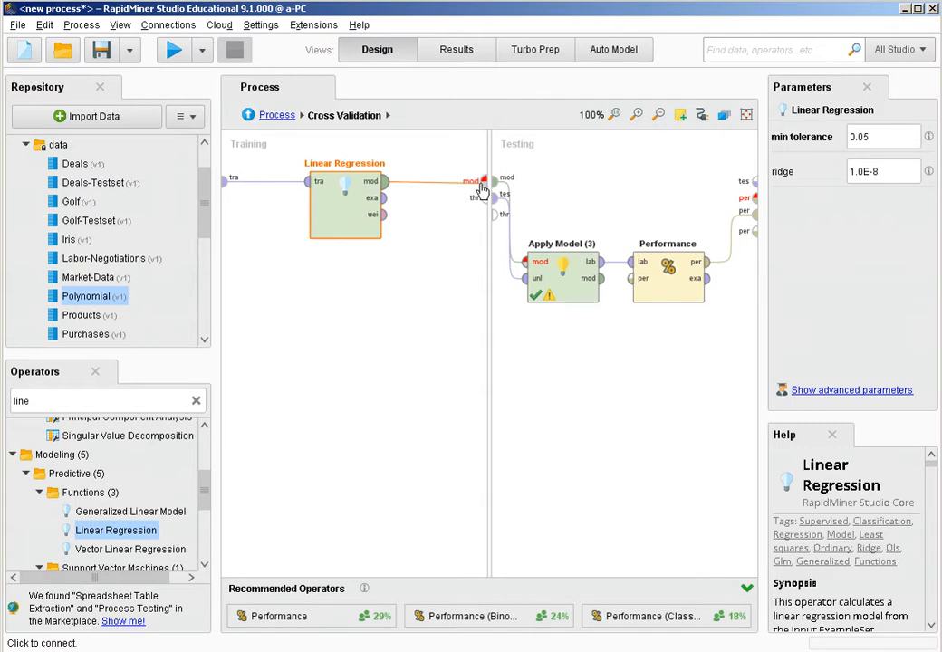
pyautogui.click(488, 182)
pyautogui.click(279, 116)
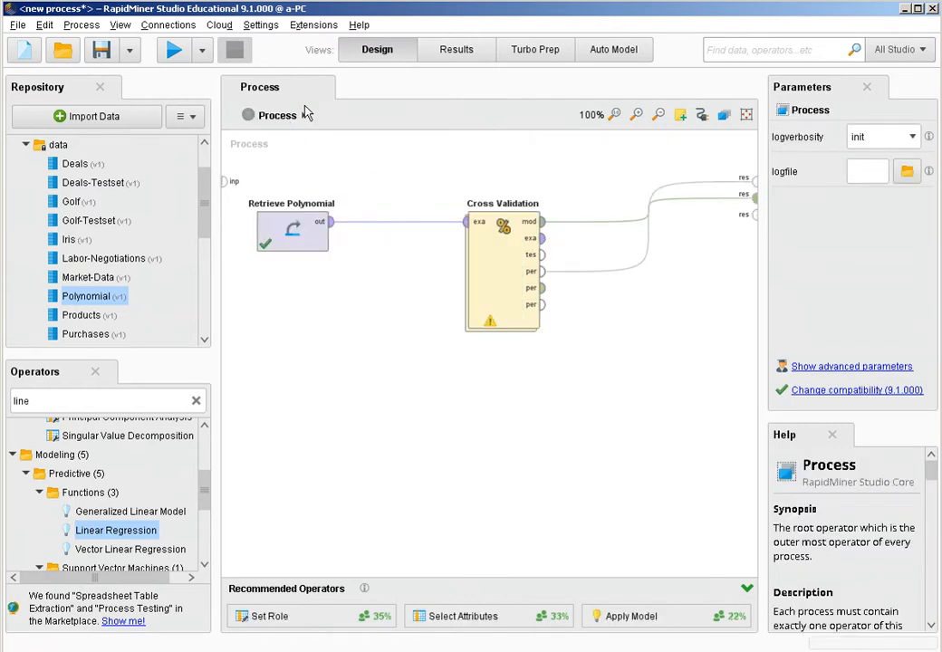
# Try to run the process, then reconnect the Performance operator's per output to the first per port of the testing subprocess.
pyautogui.click(176, 57)
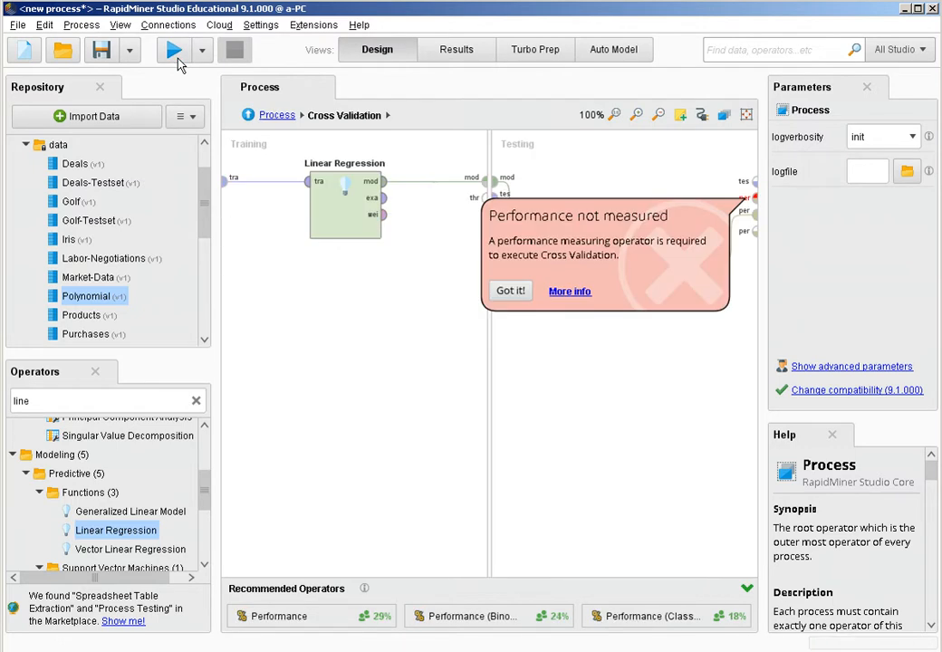
pyautogui.click(511, 292)
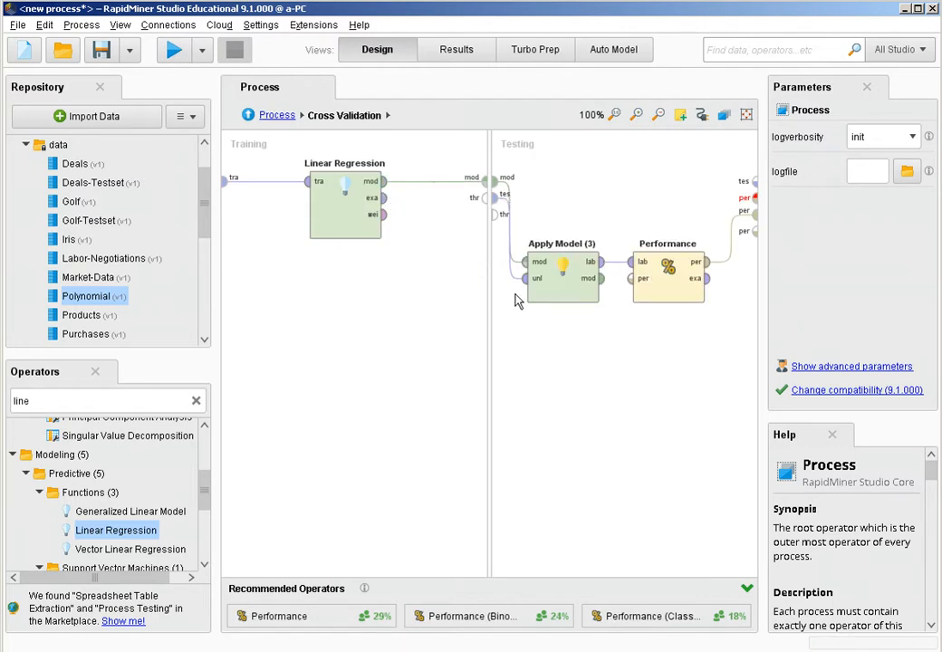
pyautogui.click(725, 237)
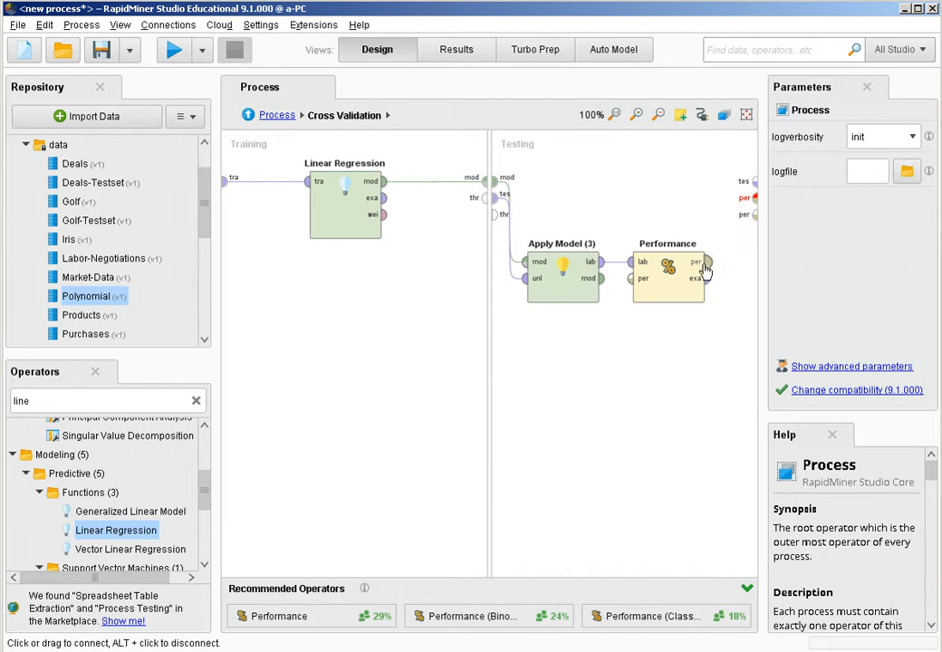
pyautogui.click(706, 264)
pyautogui.click(754, 199)
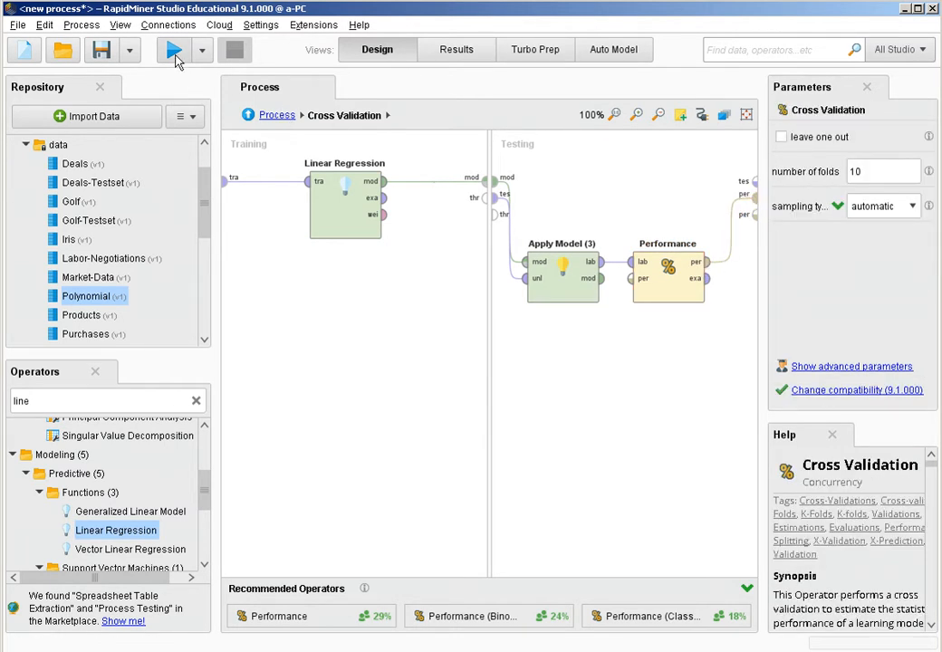
# Run the Linear Regression cross-validation, view its root mean squared error in the PerformanceVector results, and return to the process design.
pyautogui.click(174, 54)
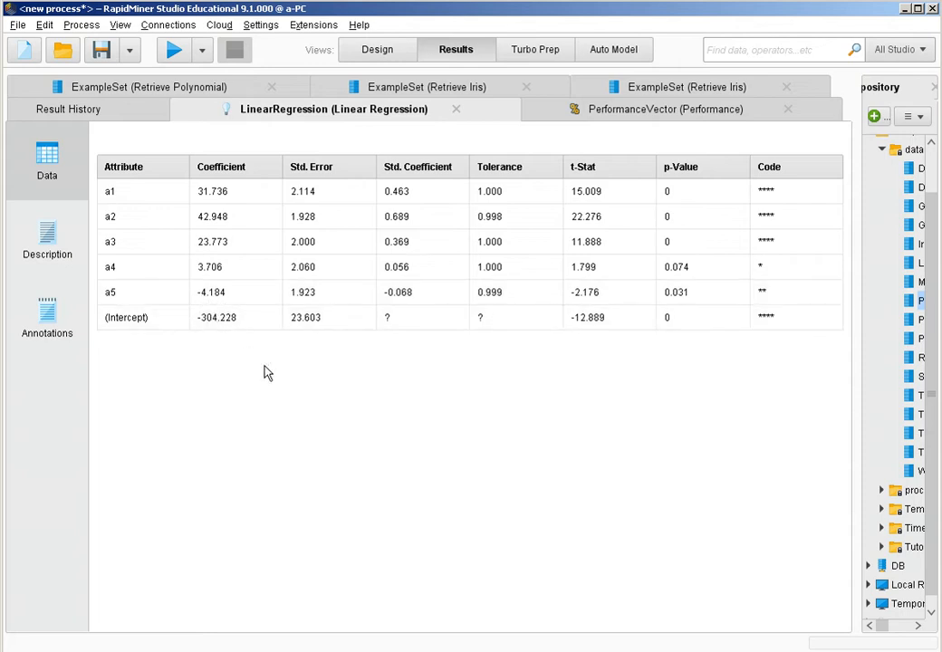
pyautogui.click(615, 116)
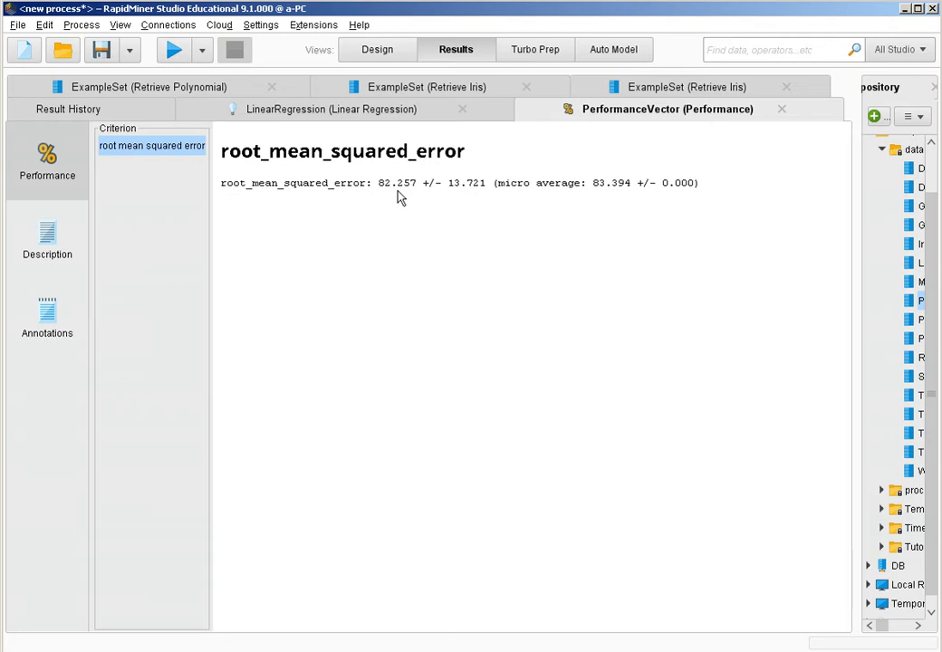
pyautogui.click(392, 58)
# Replace the Linear Regression operator in the training subprocess with a Neural Net operator.
pyautogui.click(347, 197)
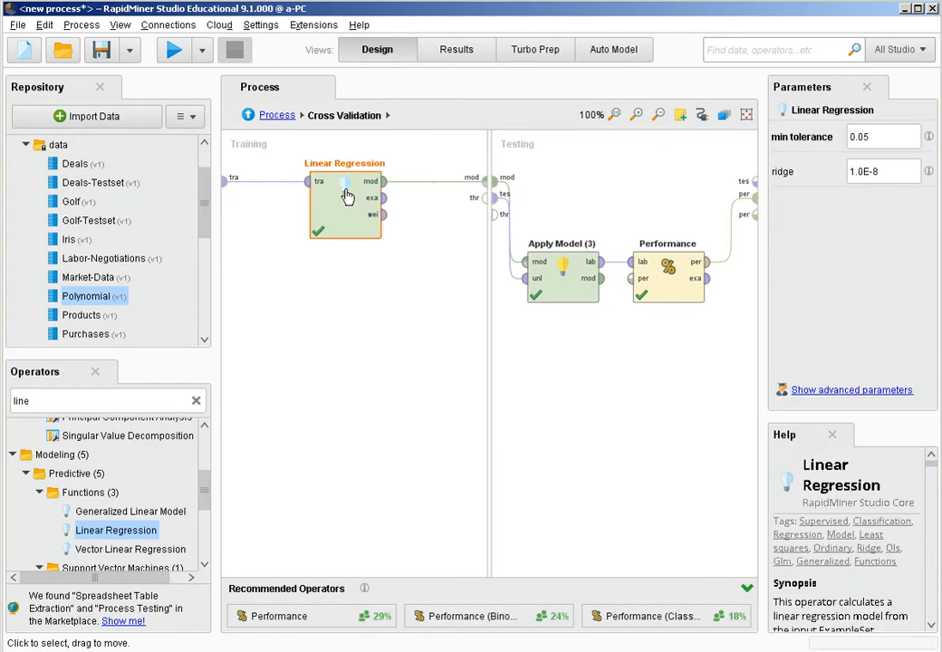
pyautogui.moveTo(408, 294); pyautogui.dragTo(276, 149)
pyautogui.press('Delete')
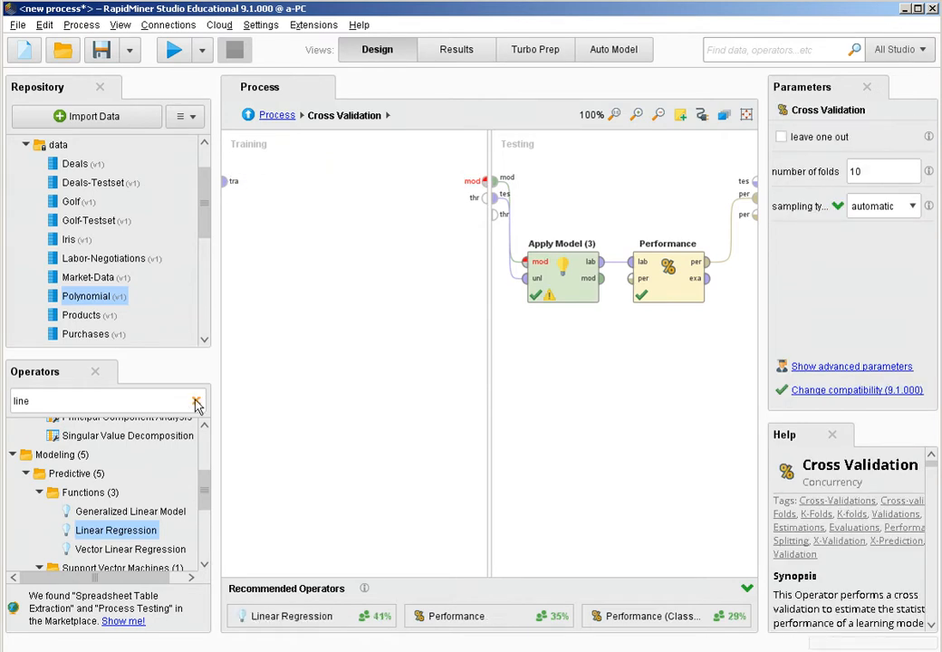
pyautogui.click(197, 402)
pyautogui.write('neur')
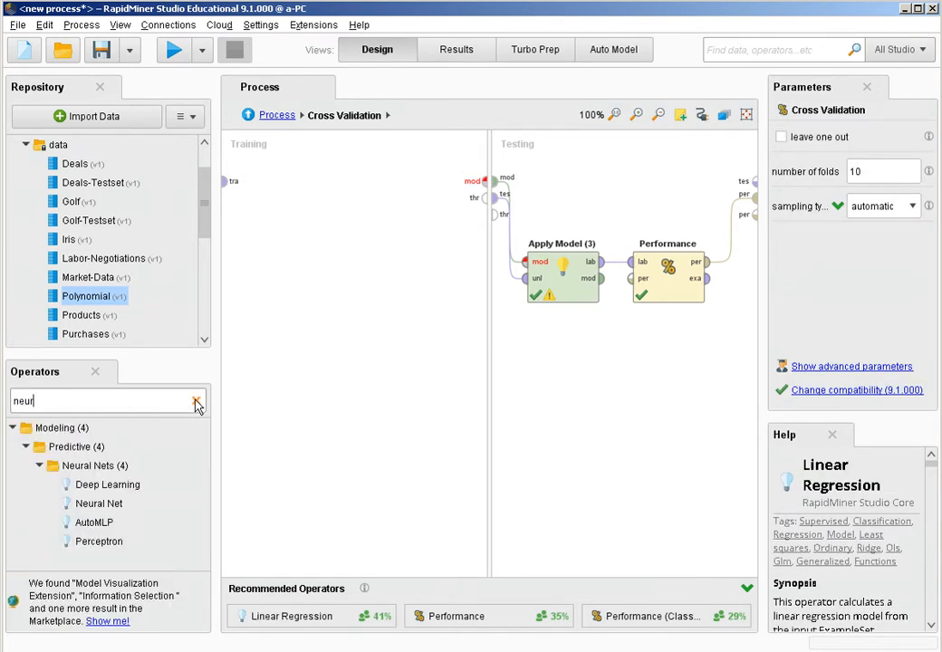
pyautogui.moveTo(117, 505); pyautogui.dragTo(339, 201)
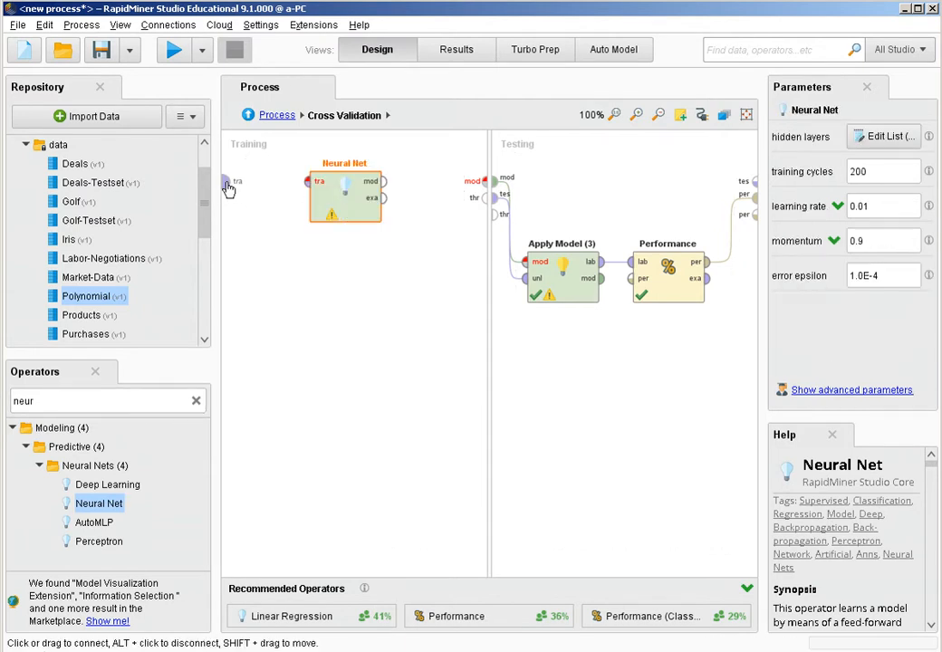
# Connect Neural Net to the training input and its mod output to the mod port of the training subprocess.
pyautogui.click(227, 184)
pyautogui.click(307, 184)
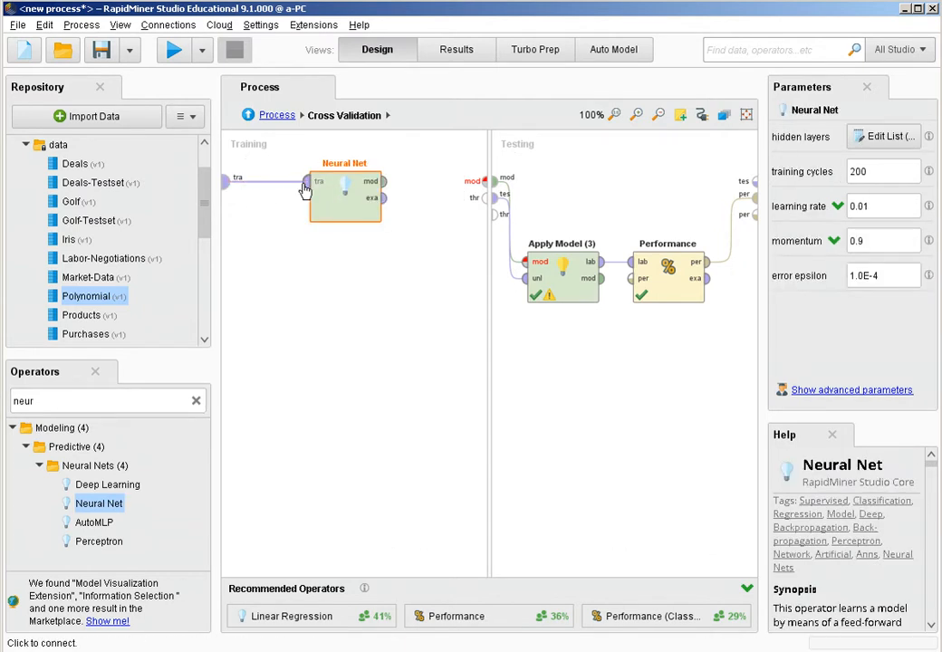
pyautogui.click(384, 181)
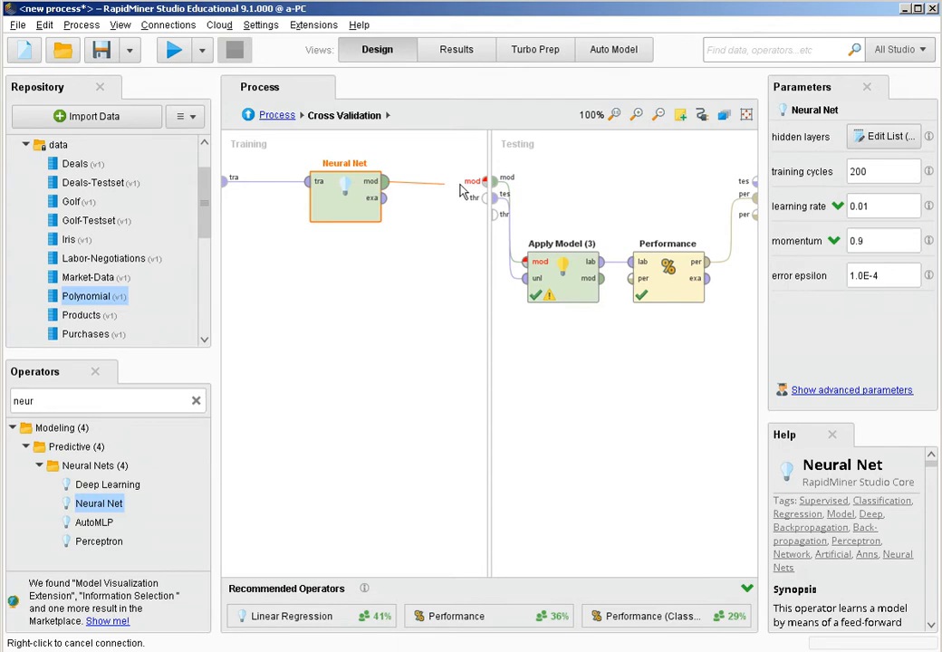
pyautogui.click(484, 182)
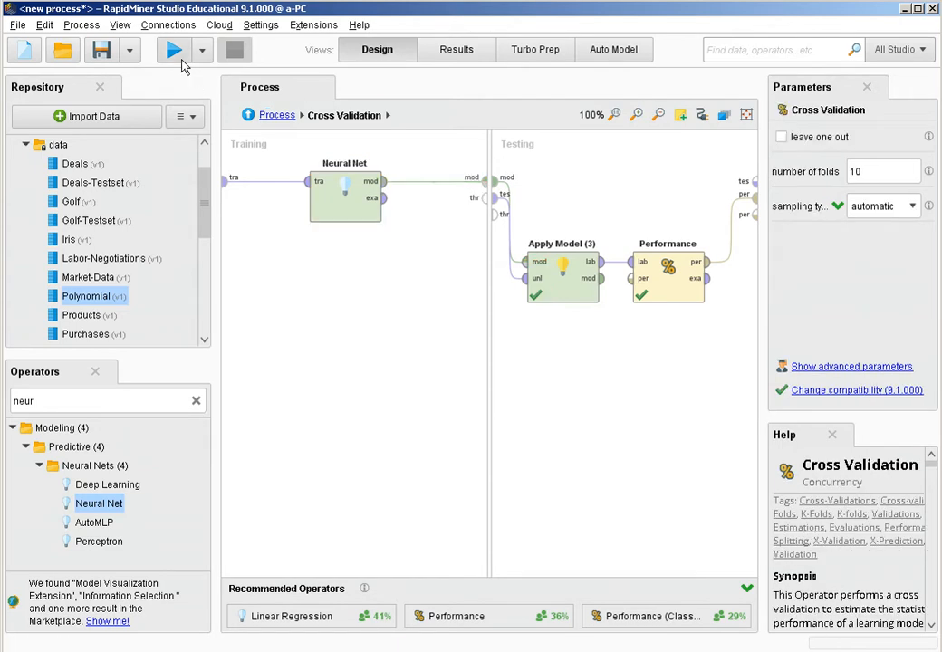
# Run the Neural Net cross-validation, view its root mean squared error in the PerformanceVector results, and return to the process design.
pyautogui.click(182, 60)
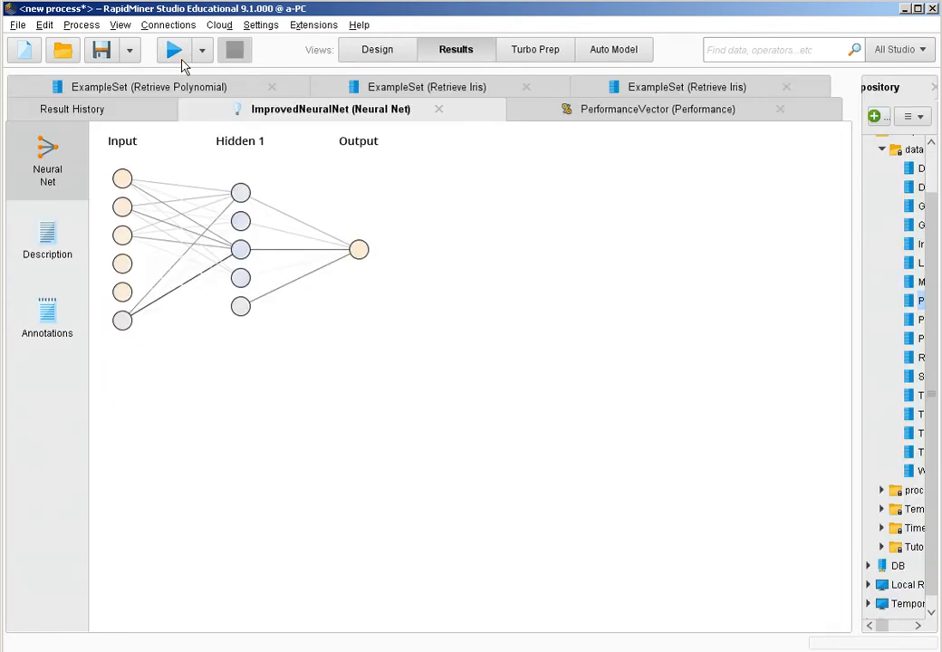
pyautogui.click(612, 123)
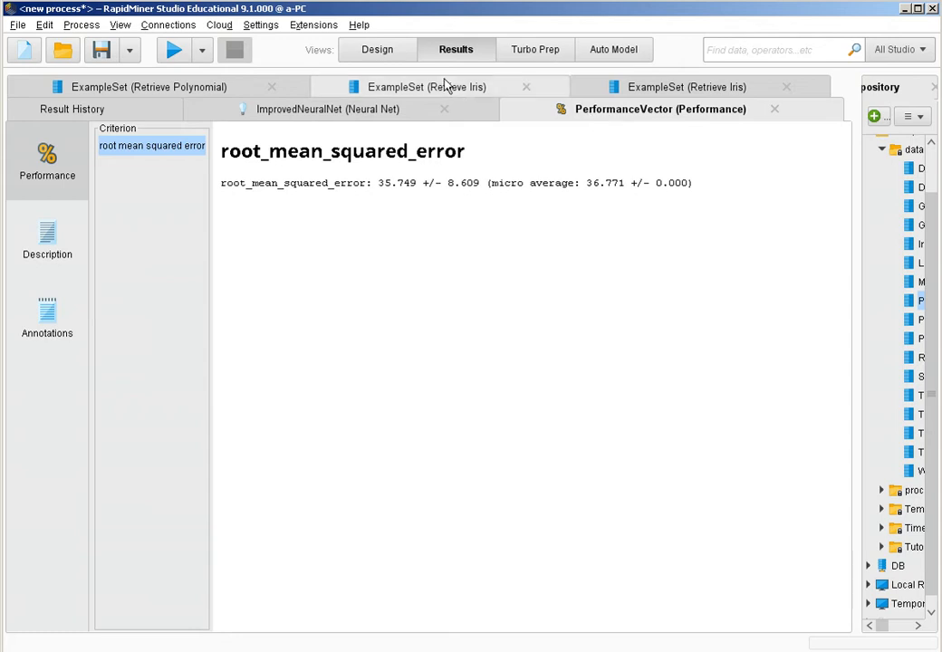
pyautogui.click(388, 54)
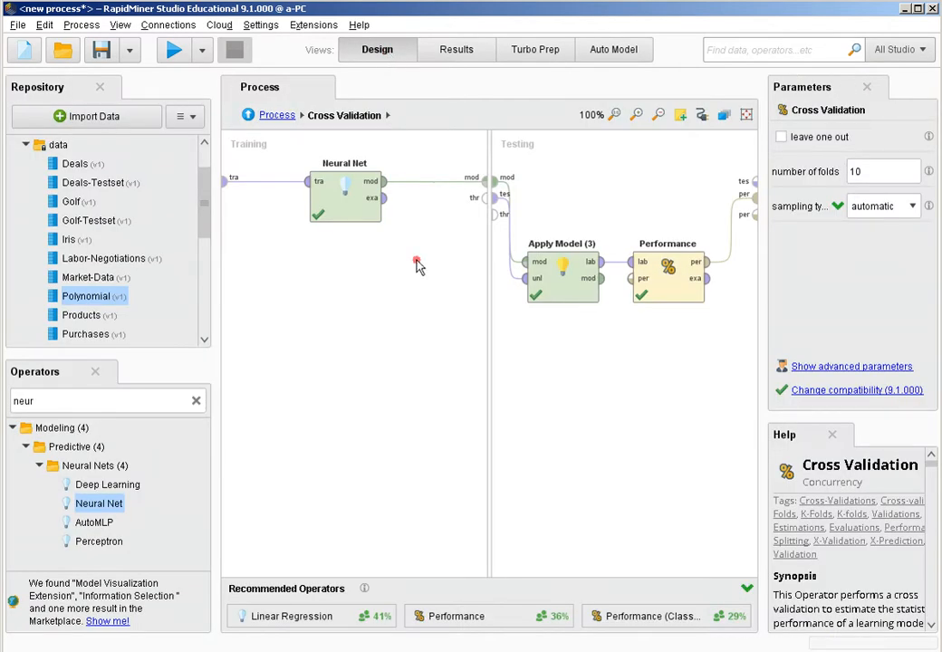
pyautogui.moveTo(420, 261); pyautogui.dragTo(297, 169)
pyautogui.press('Delete')
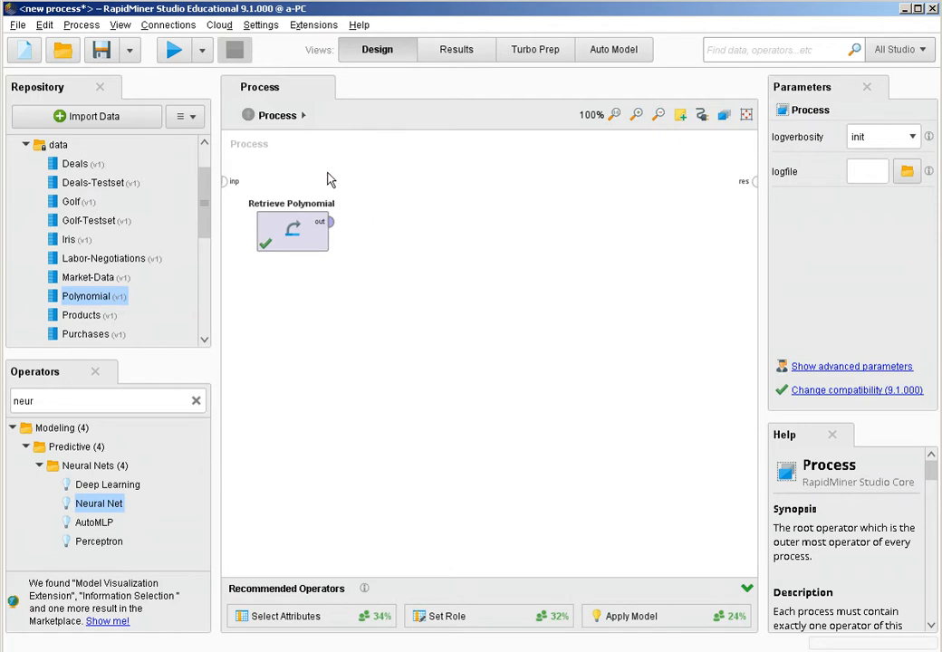
pyautogui.click(43, 24)
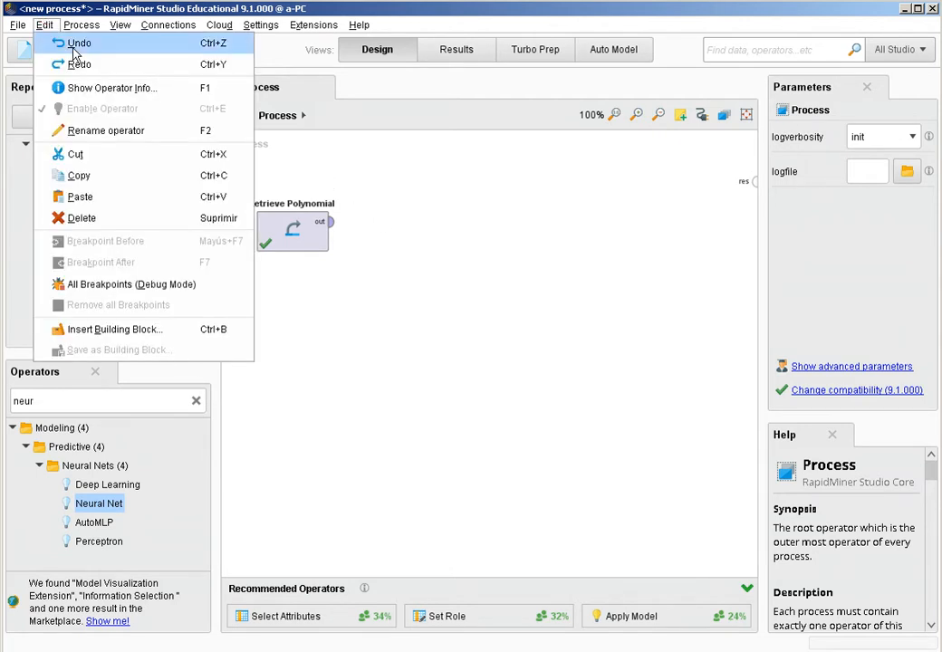
pyautogui.click(76, 46)
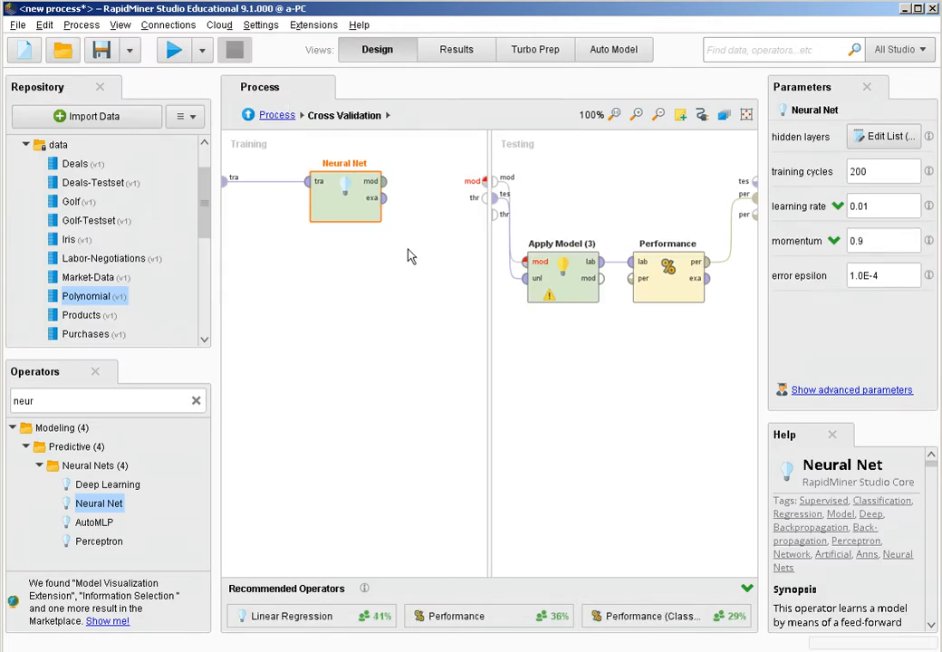
pyautogui.moveTo(407, 252); pyautogui.dragTo(261, 145)
pyautogui.press('BackSpace')
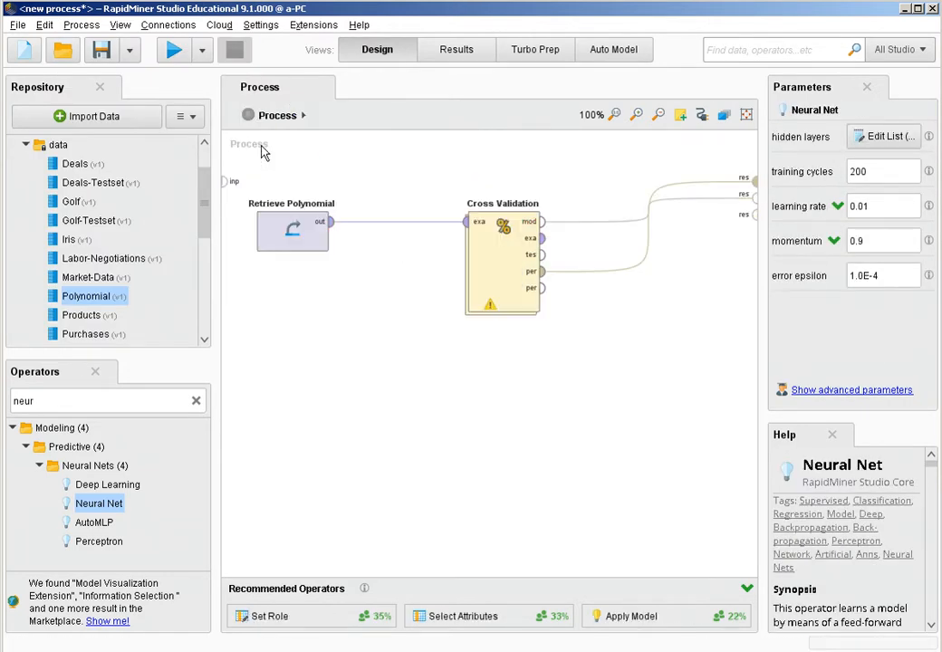
# Reopen the Cross Validation subprocess and replace the Neural Net operator in the training part with a Deep Learning operator.
pyautogui.click(498, 263)
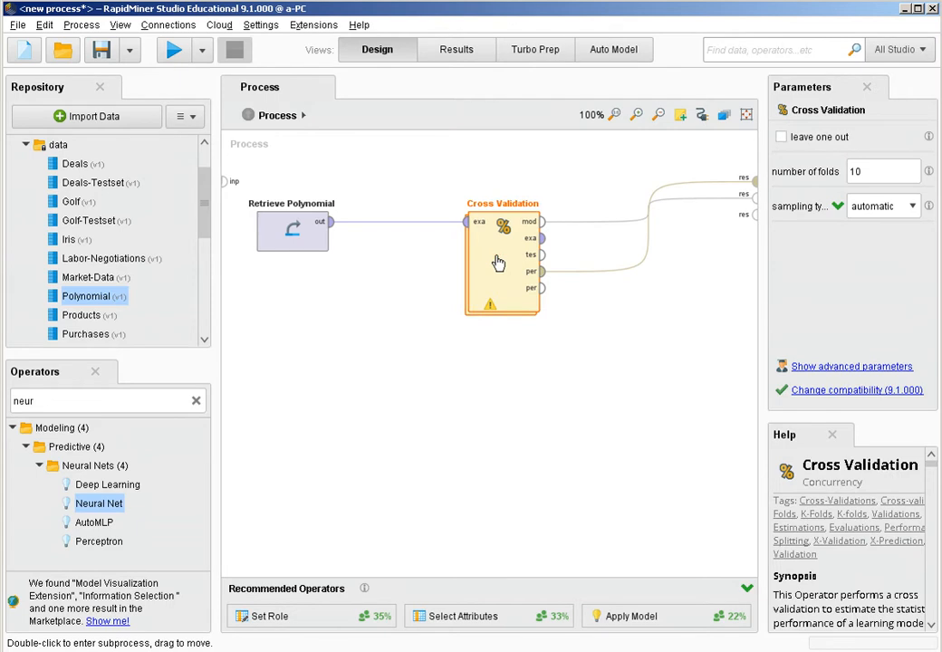
pyautogui.doubleClick(498, 263)
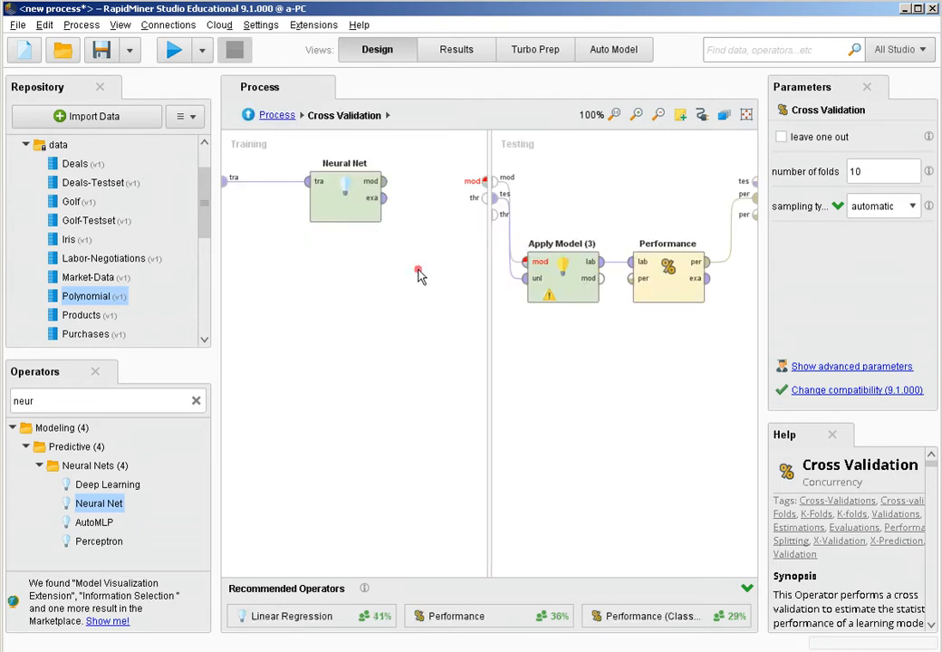
pyautogui.moveTo(418, 270); pyautogui.dragTo(296, 159)
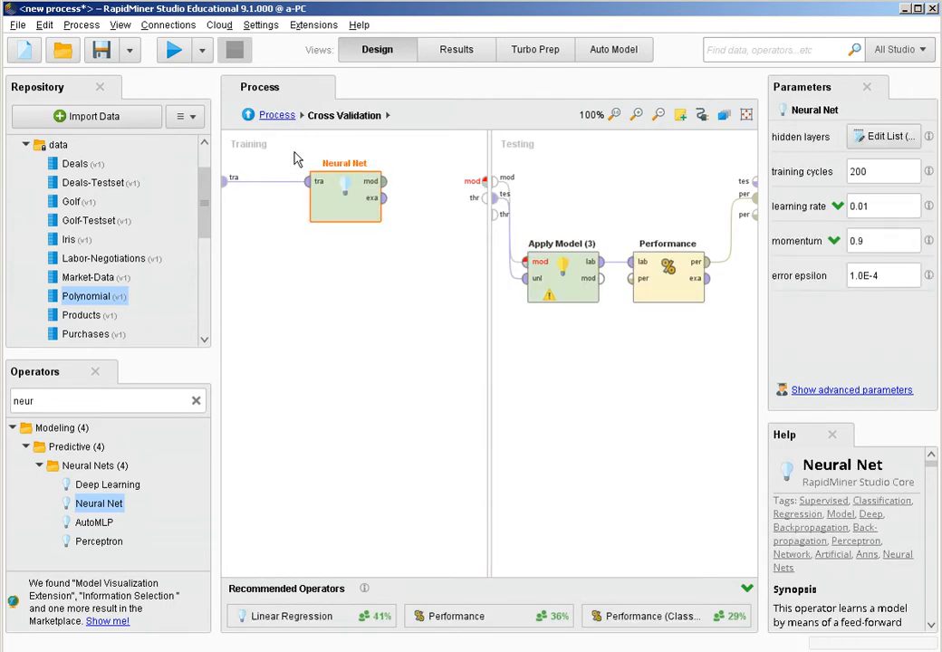
pyautogui.press('Delete')
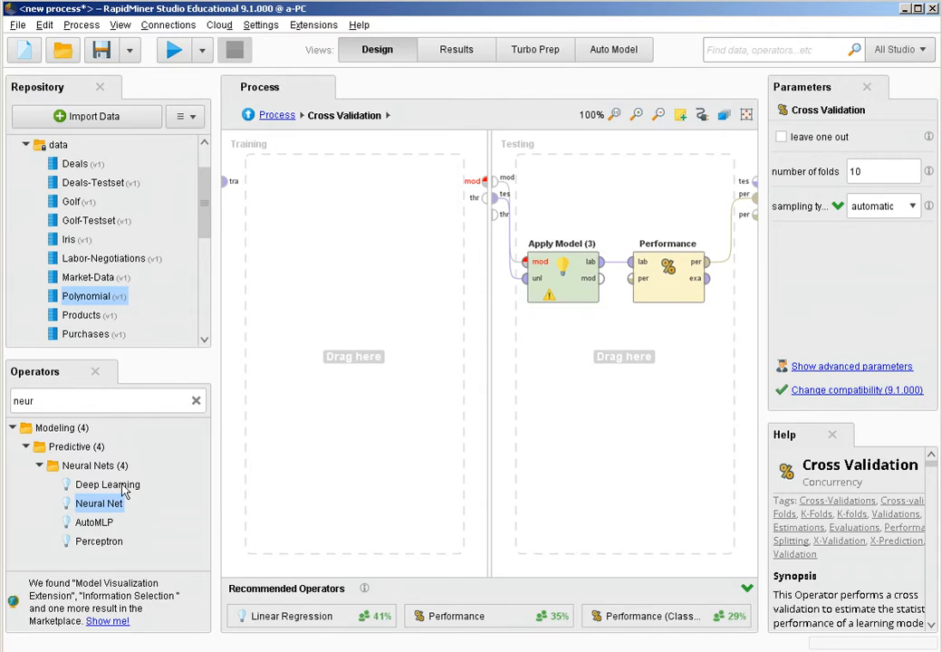
pyautogui.moveTo(125, 490); pyautogui.dragTo(308, 173)
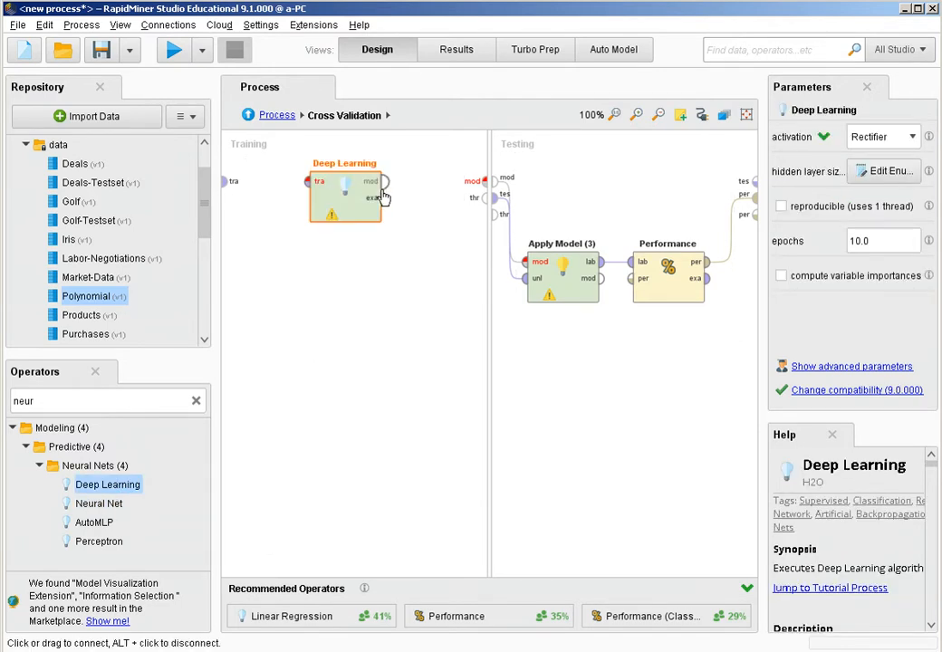
# Connect Deep Learning's mod output to the mod port of the training subprocess and its tra input to the training data.
pyautogui.click(385, 182)
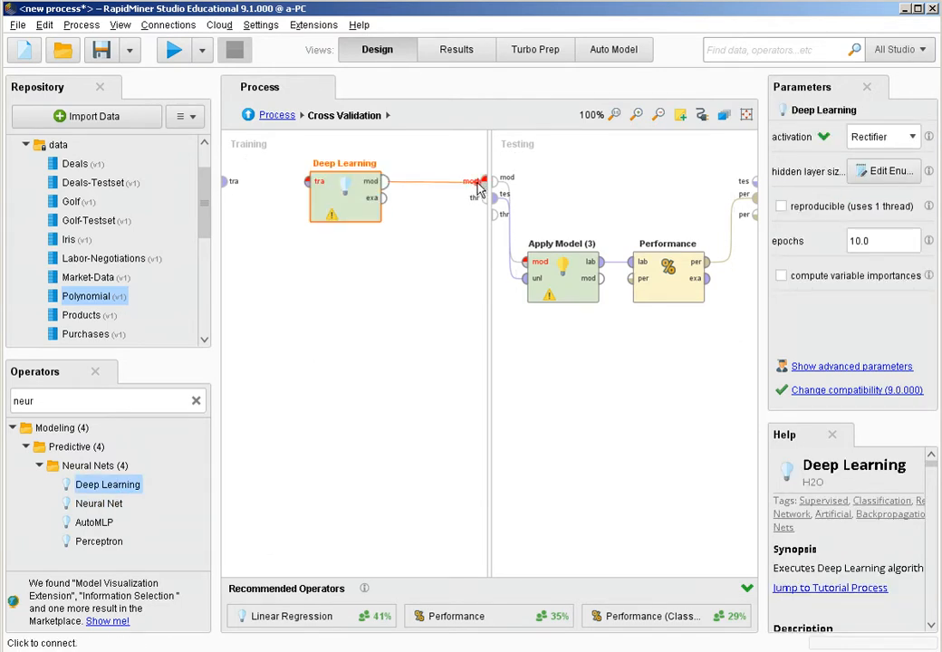
pyautogui.click(480, 184)
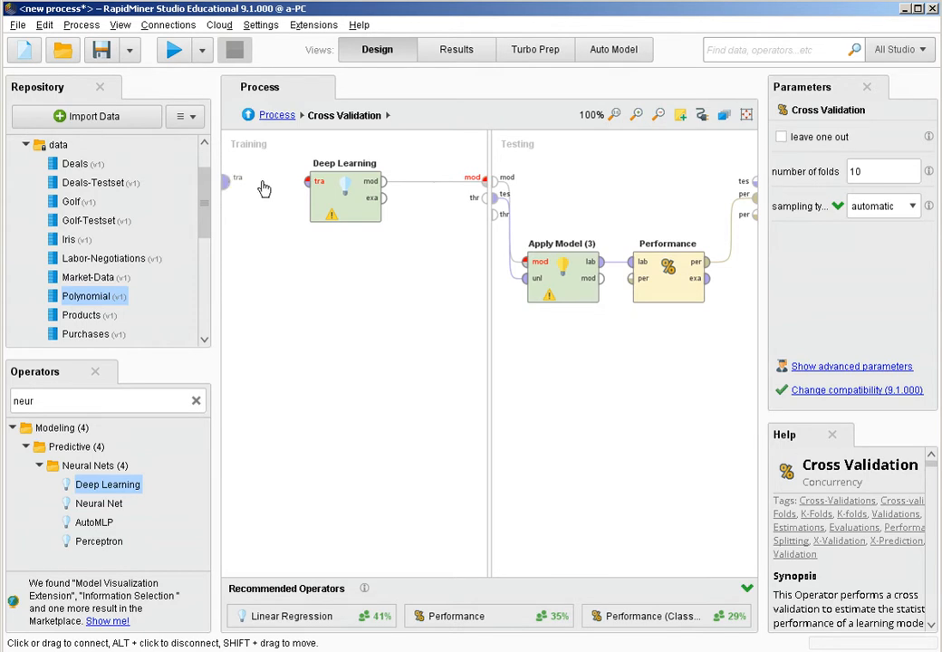
pyautogui.click(225, 179)
pyautogui.click(309, 182)
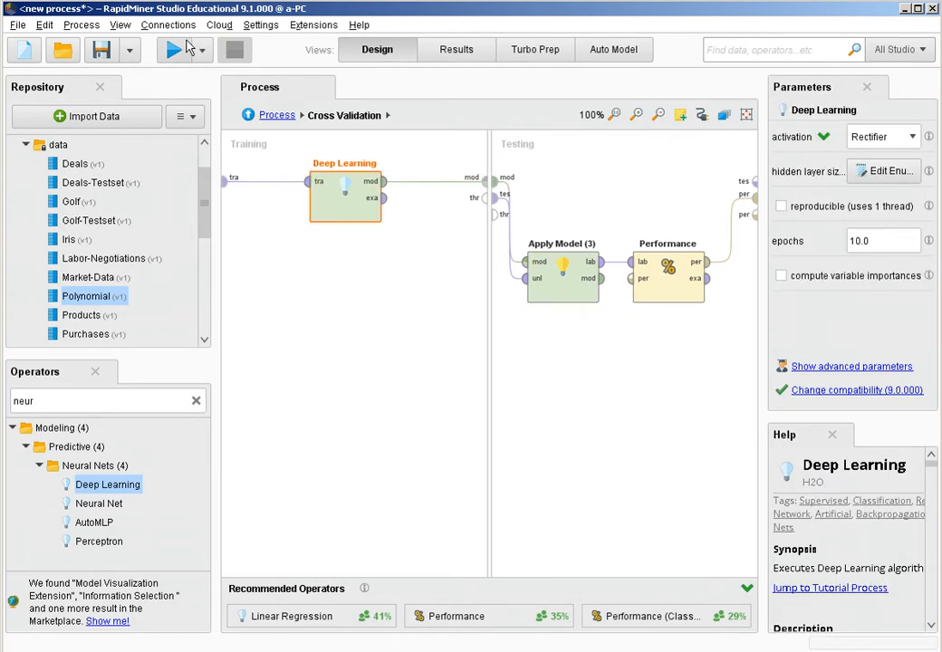
# Run the Deep Learning cross-validation, view its root mean squared error in the PerformanceVector results, and return to the process design.
pyautogui.click(174, 49)
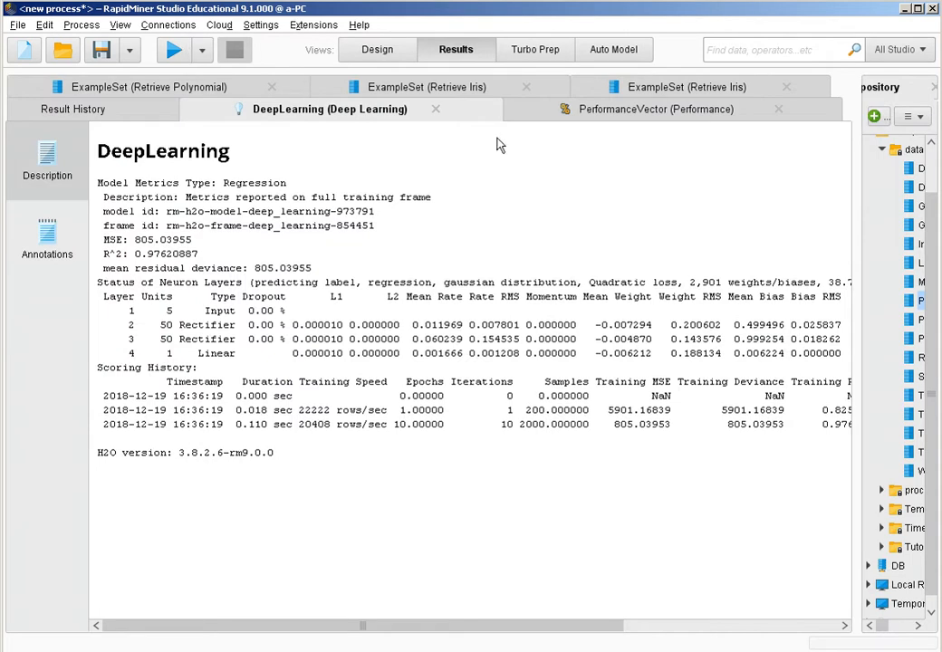
pyautogui.click(607, 114)
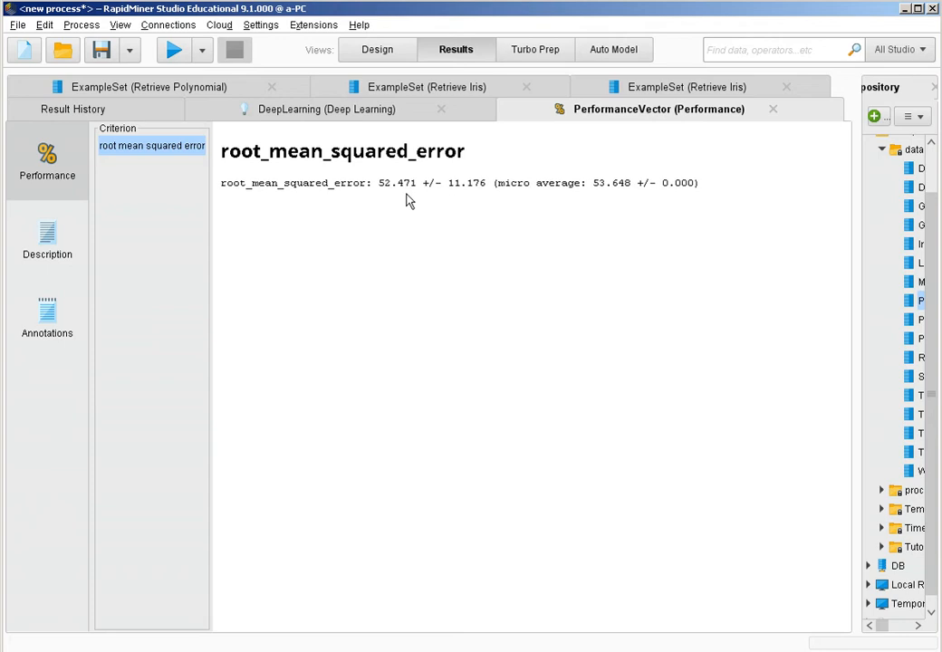
pyautogui.click(385, 52)
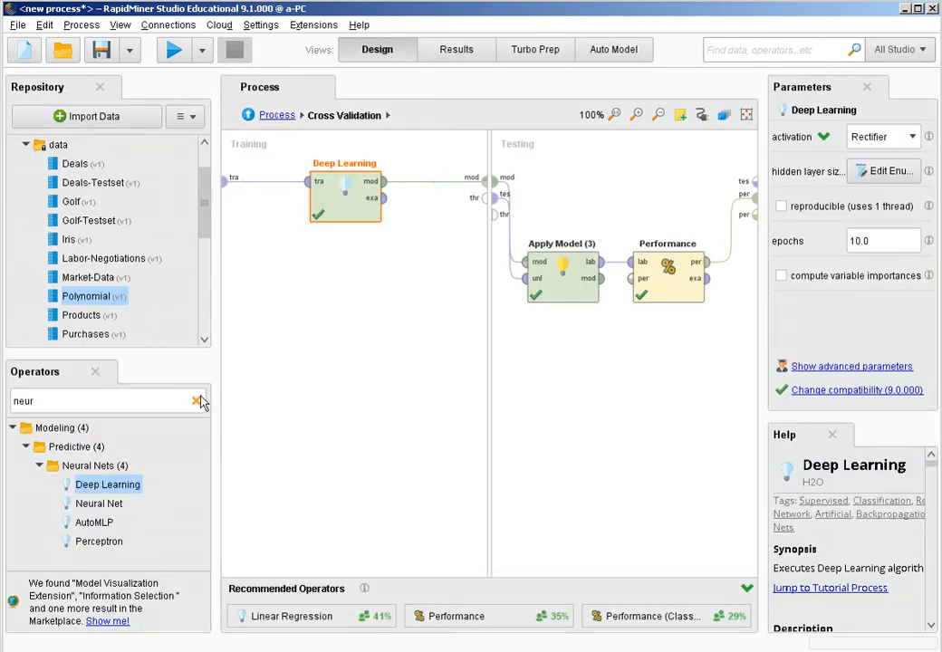
# Clear the operator search, look through the Modeling operator groups with Predictive collapsed, and return to the main process.
pyautogui.click(200, 401)
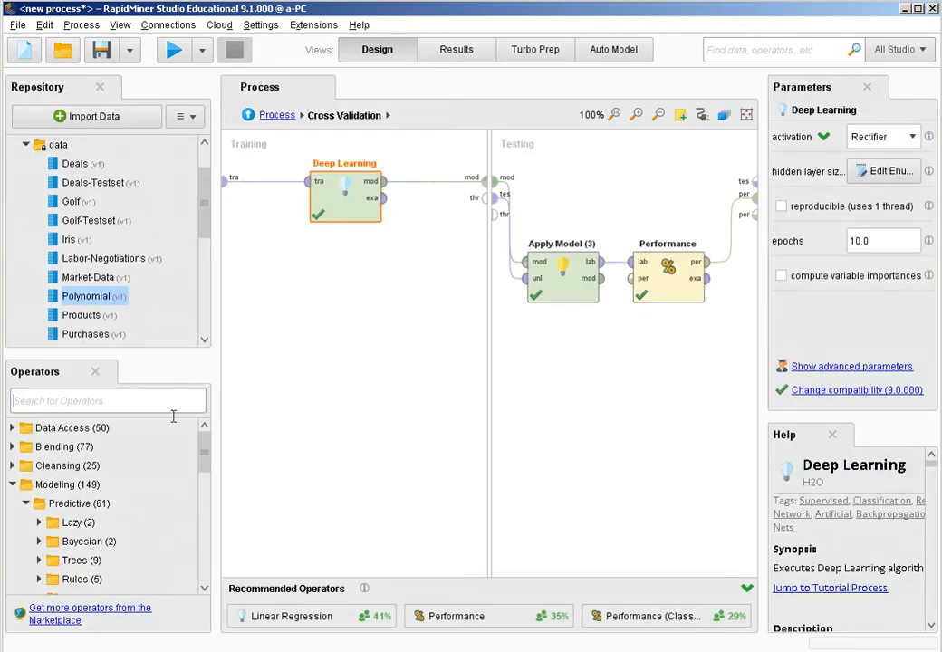
pyautogui.click(25, 504)
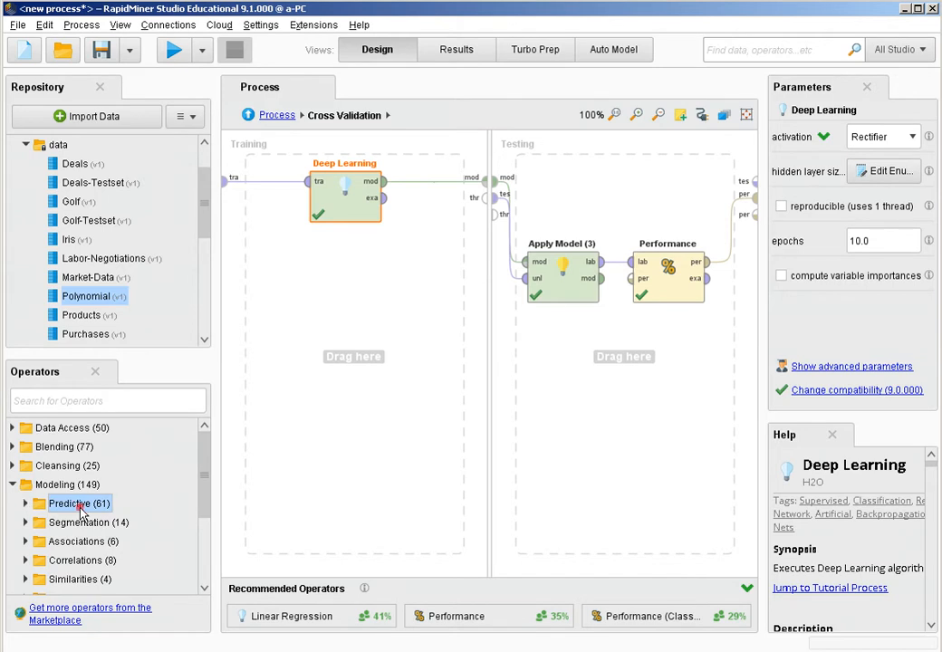
pyautogui.scroll(-3, 82, 513)
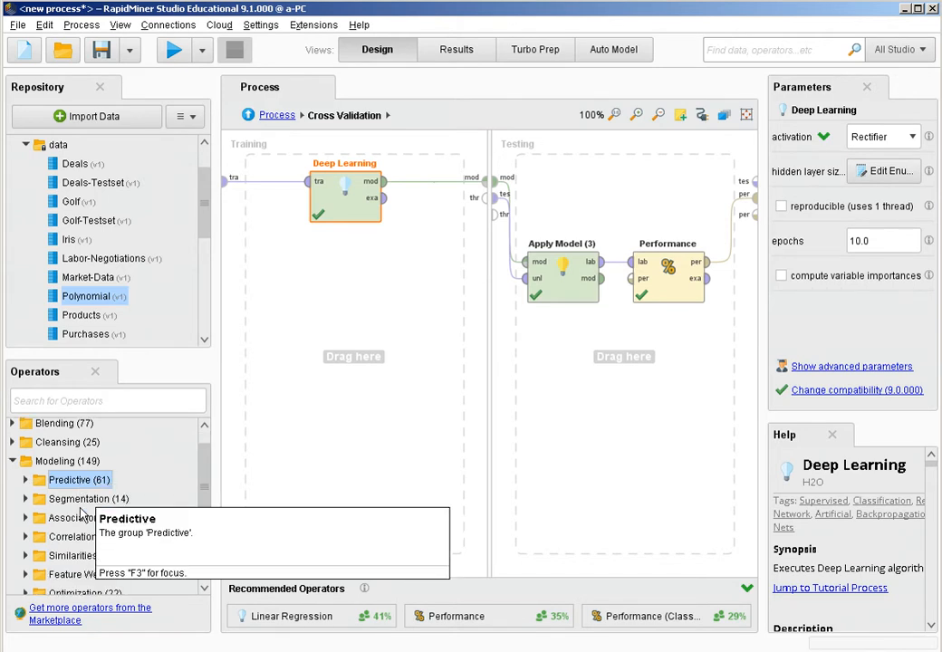
pyautogui.scroll(3, 80, 510)
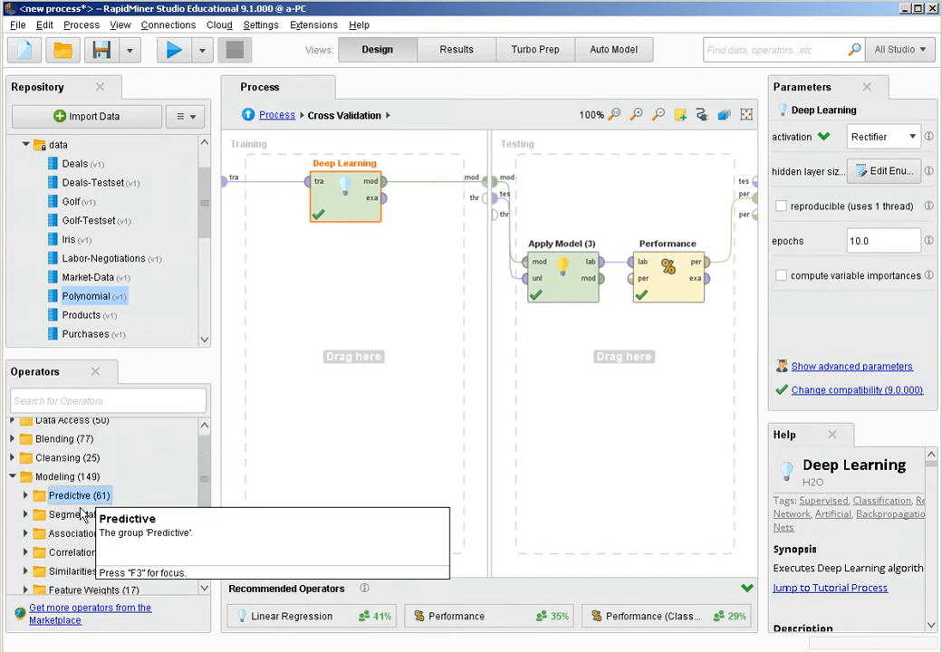
pyautogui.click(67, 503)
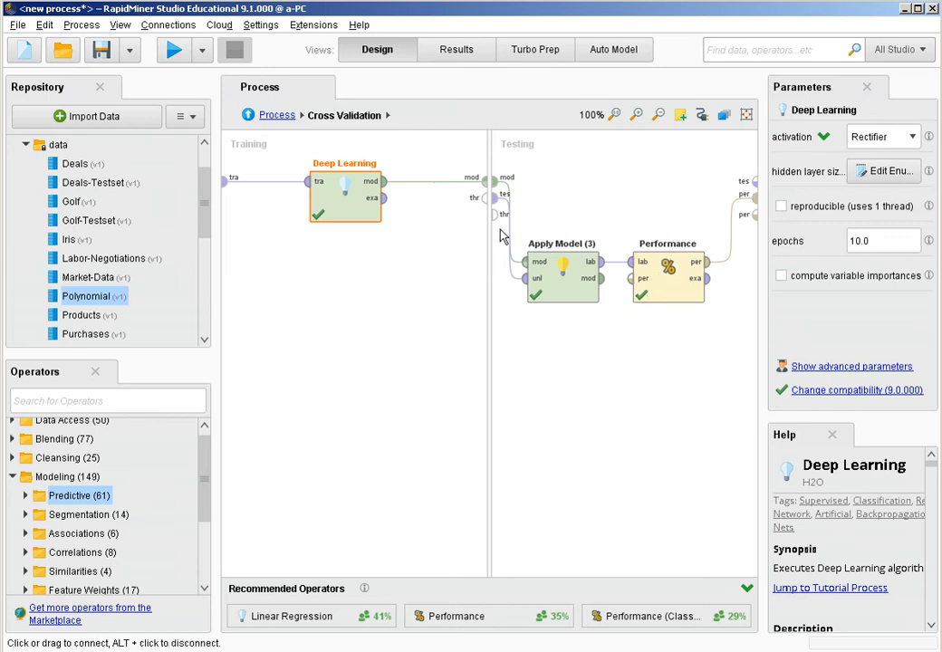
pyautogui.click(283, 116)
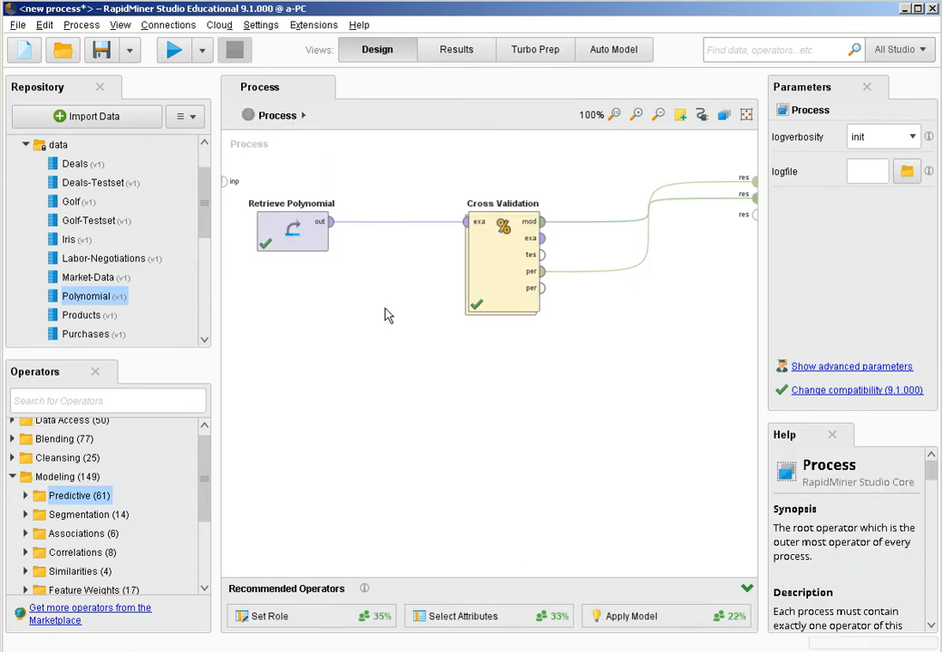